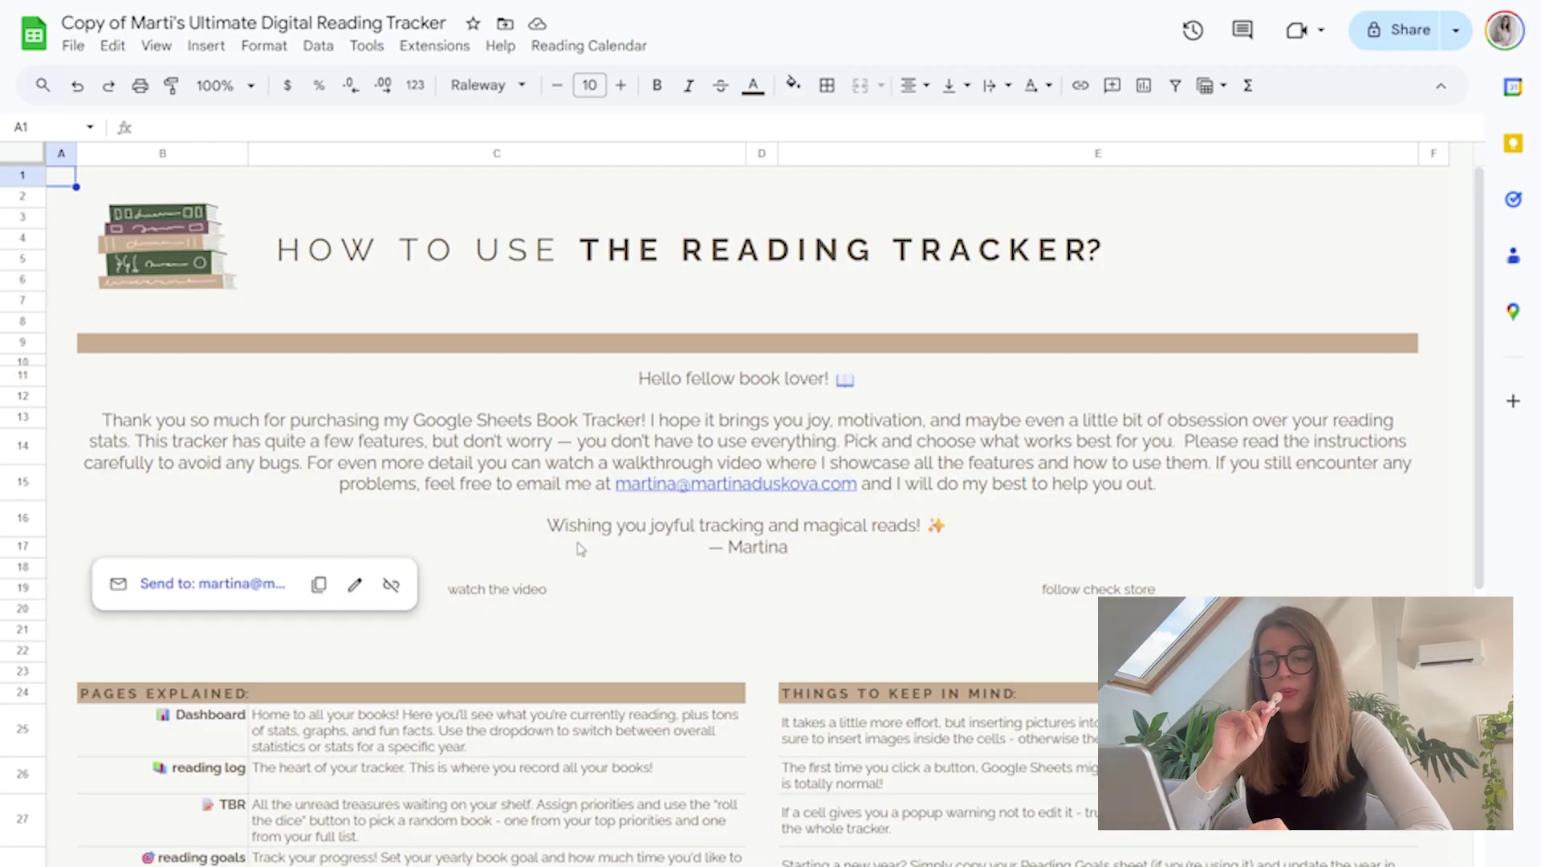
Rename the spreadsheet as tutorial tracker
{"action": "left_click", "coordinate": [262, 22]}
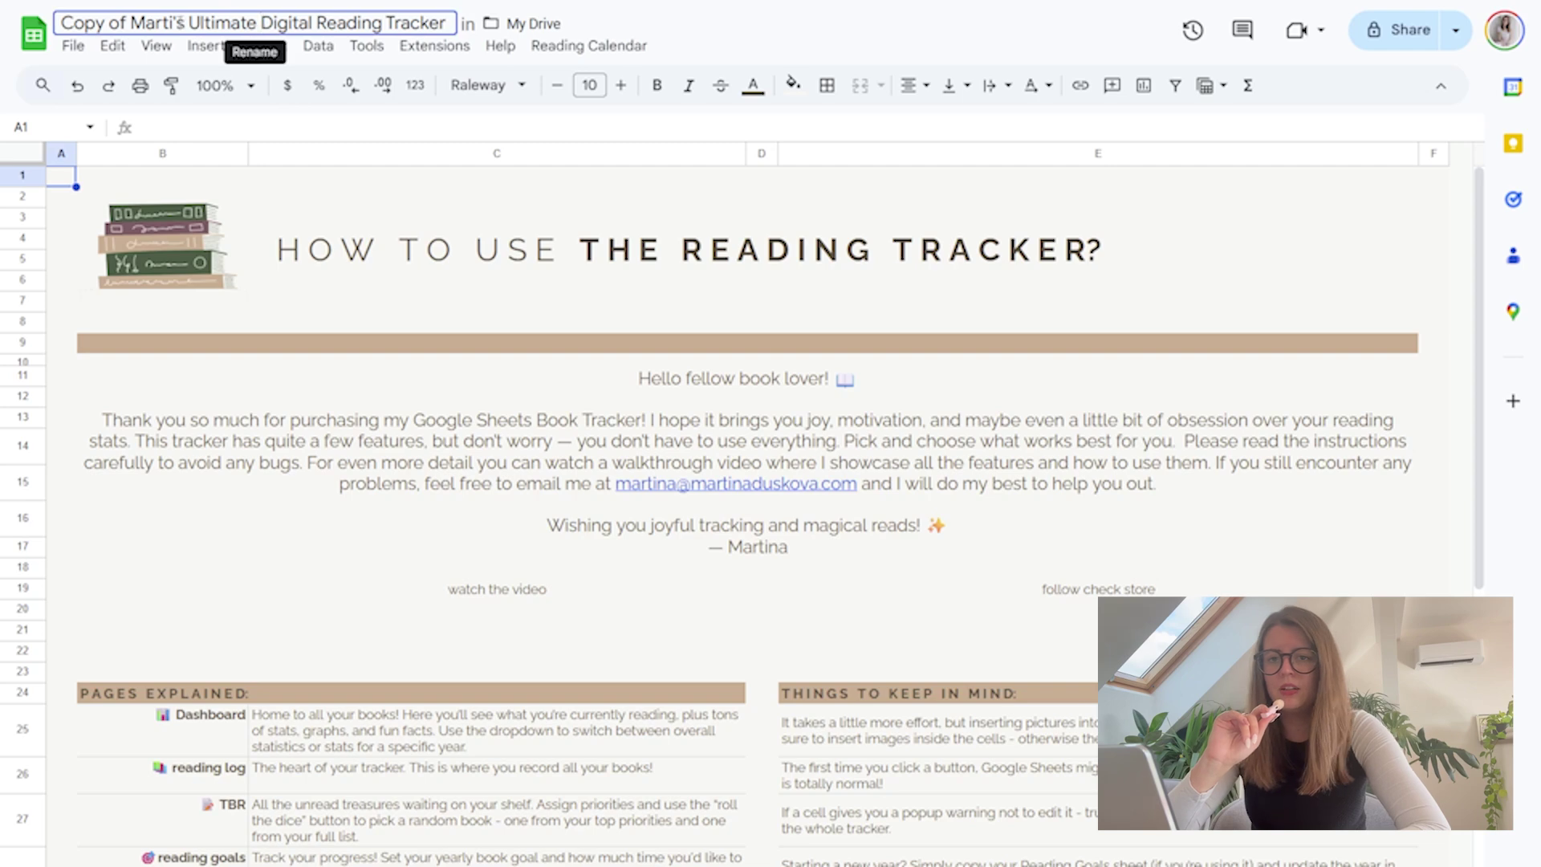
{"action": "key", "text": "ctrl+a"}
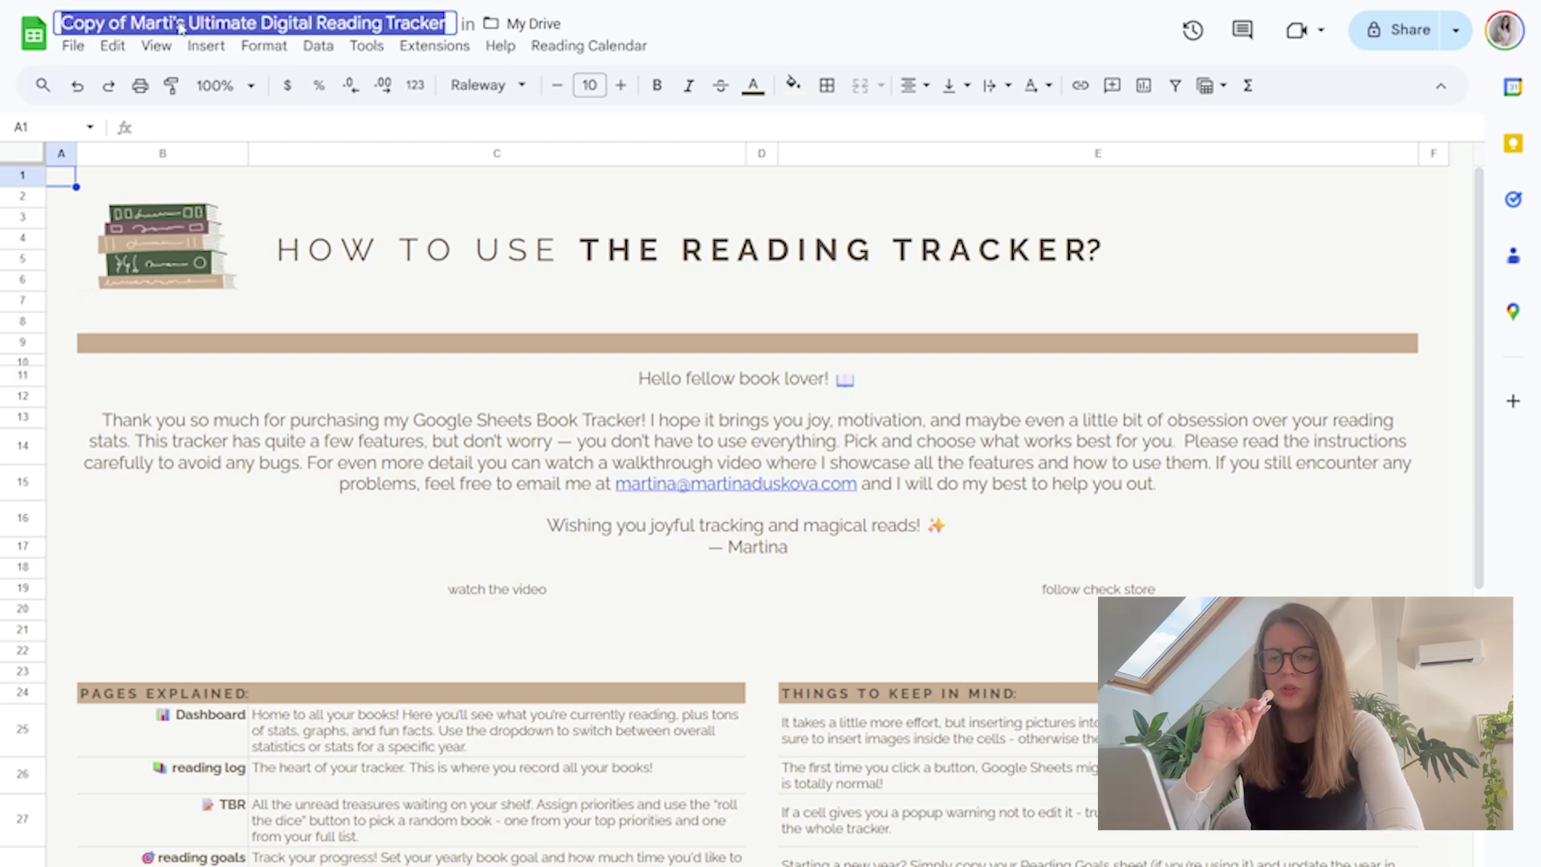
{"action": "type", "text": "tutor"}
{"action": "type", "text": "ial tracker"}
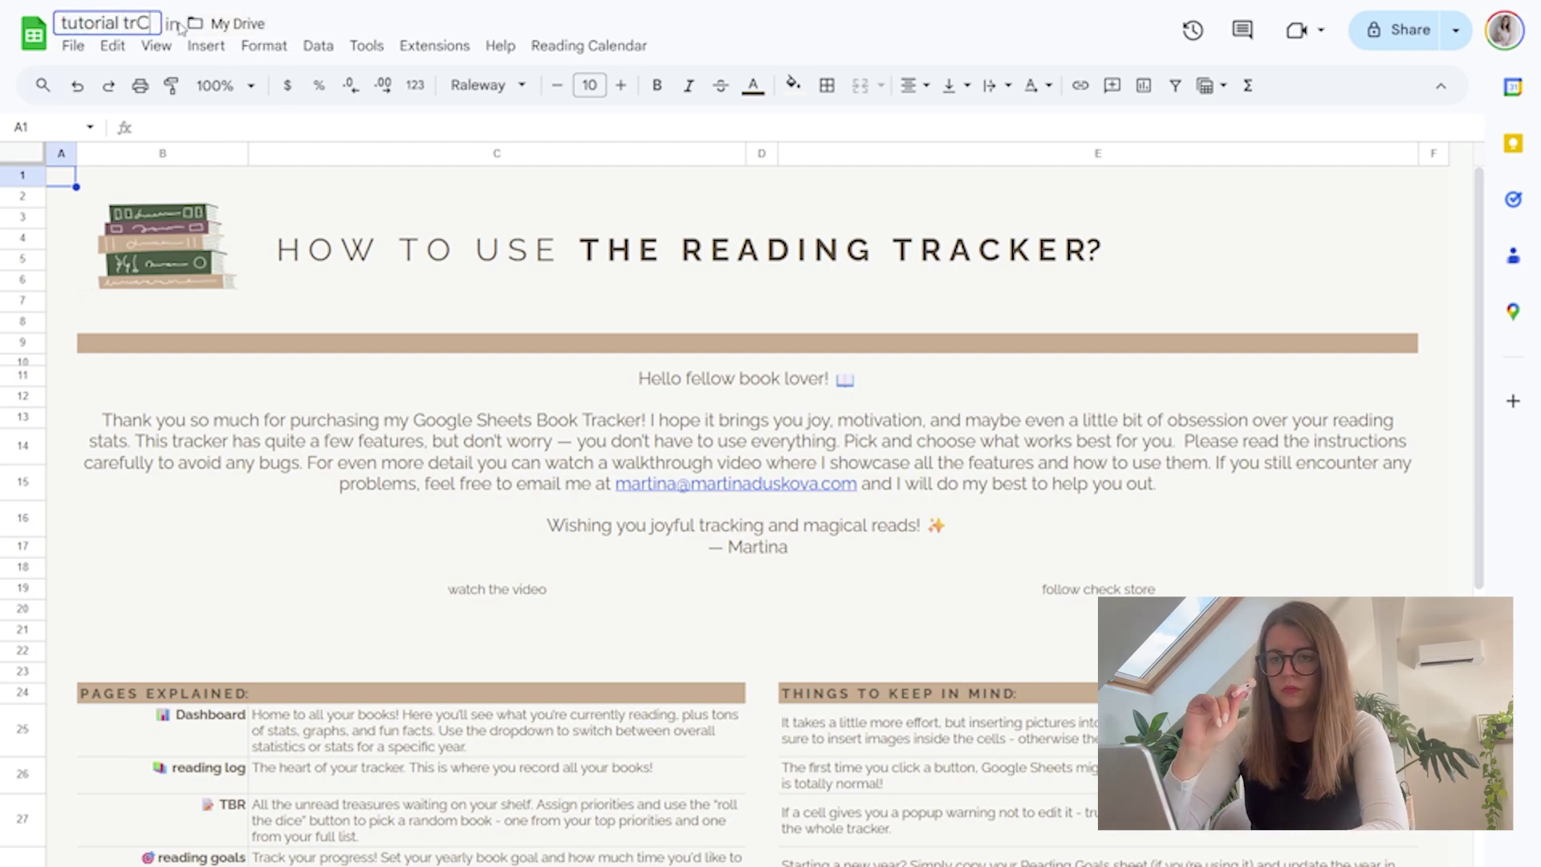
{"action": "left_click", "coordinate": [746, 461]}
Review the page explanations and things to keep in mind on the instructions sheet, and the list of custom genres on its own sheet
{"action": "left_click", "coordinate": [496, 609]}
{"action": "left_click", "coordinate": [1098, 820]}
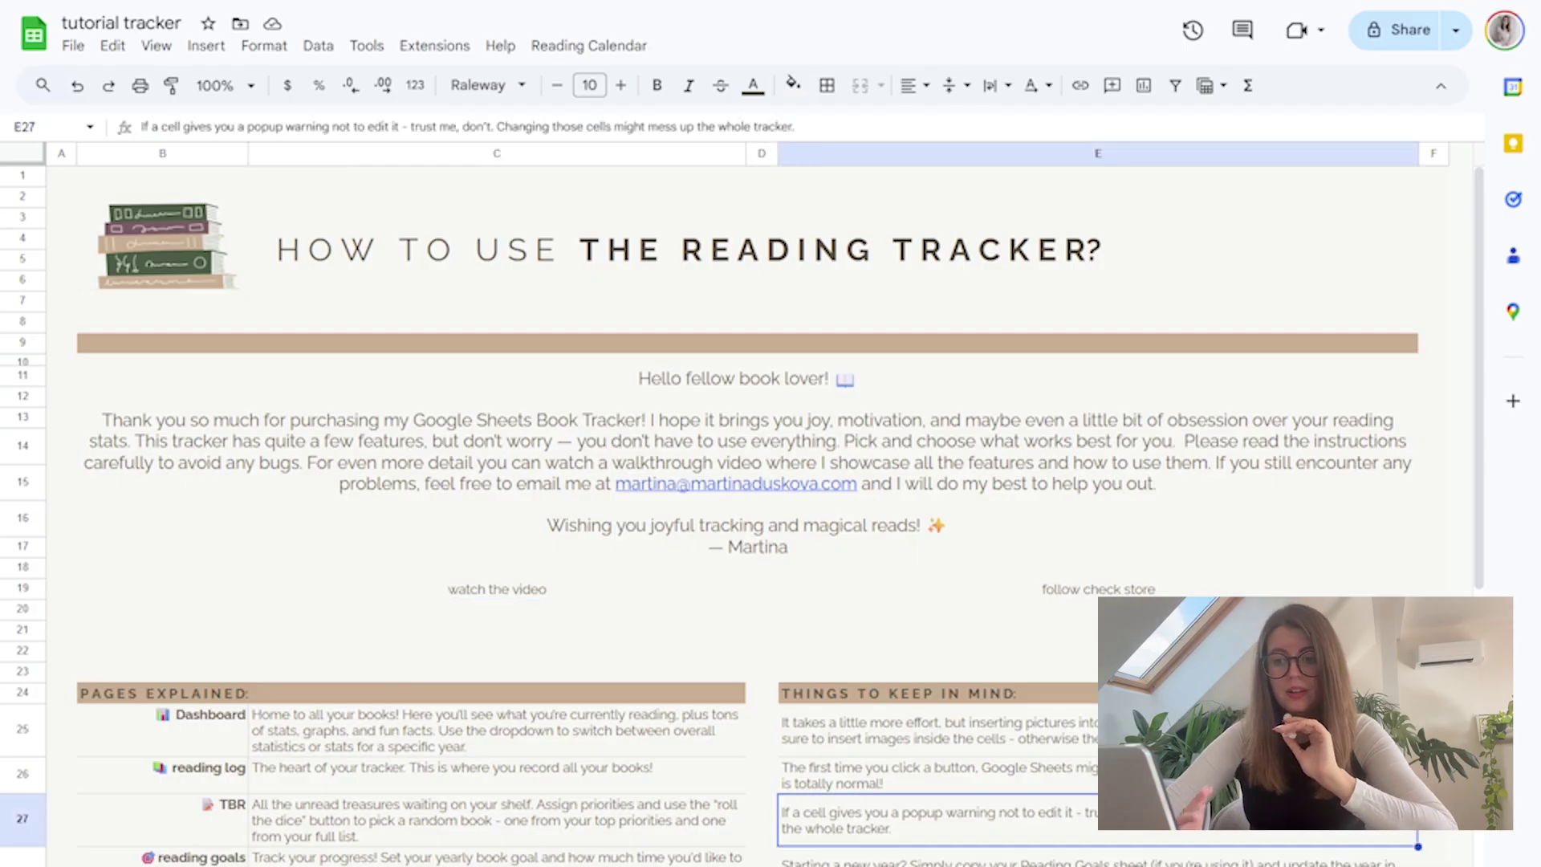
{"action": "scroll", "coordinate": [938, 679], "scroll_direction": "down", "scroll_amount": 5}
{"action": "left_click", "coordinate": [938, 679]}
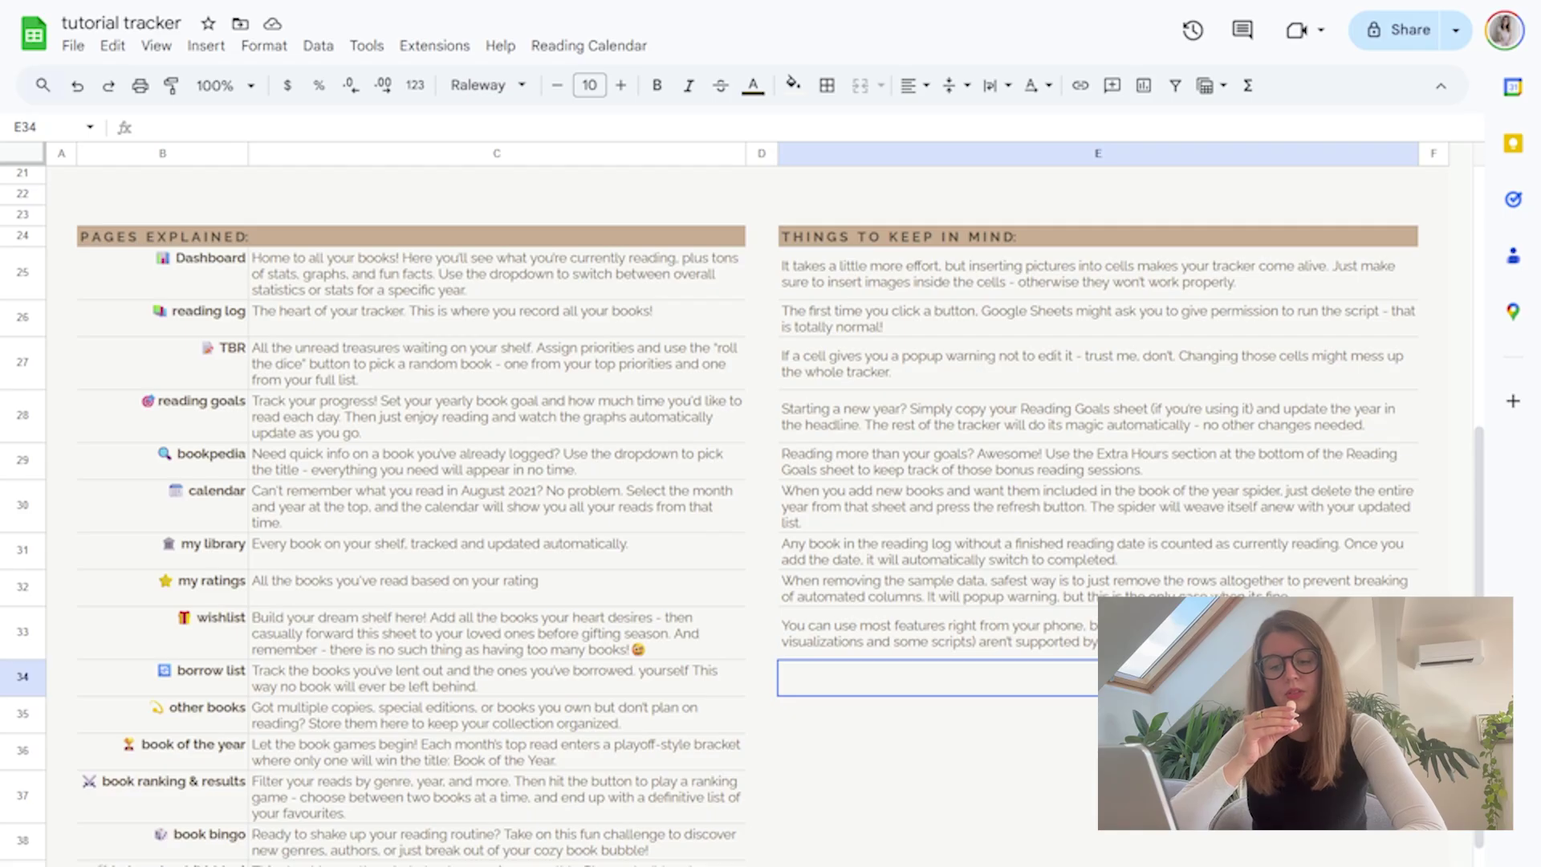
{"action": "key", "text": "ctrl+shift+Page_Down"}
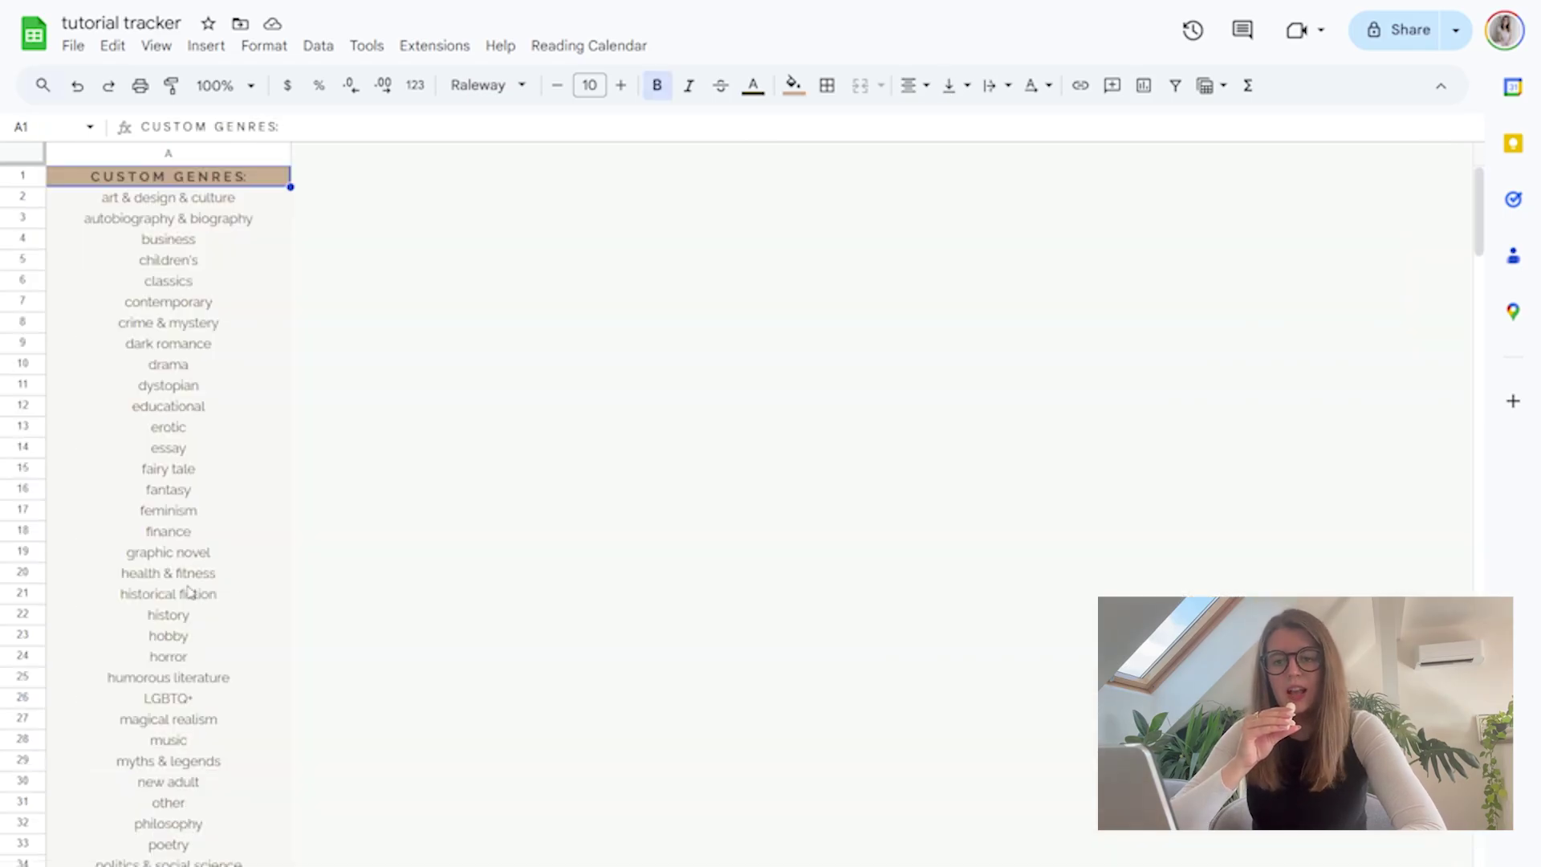
{"action": "scroll", "coordinate": [184, 494], "scroll_direction": "down", "scroll_amount": 9}
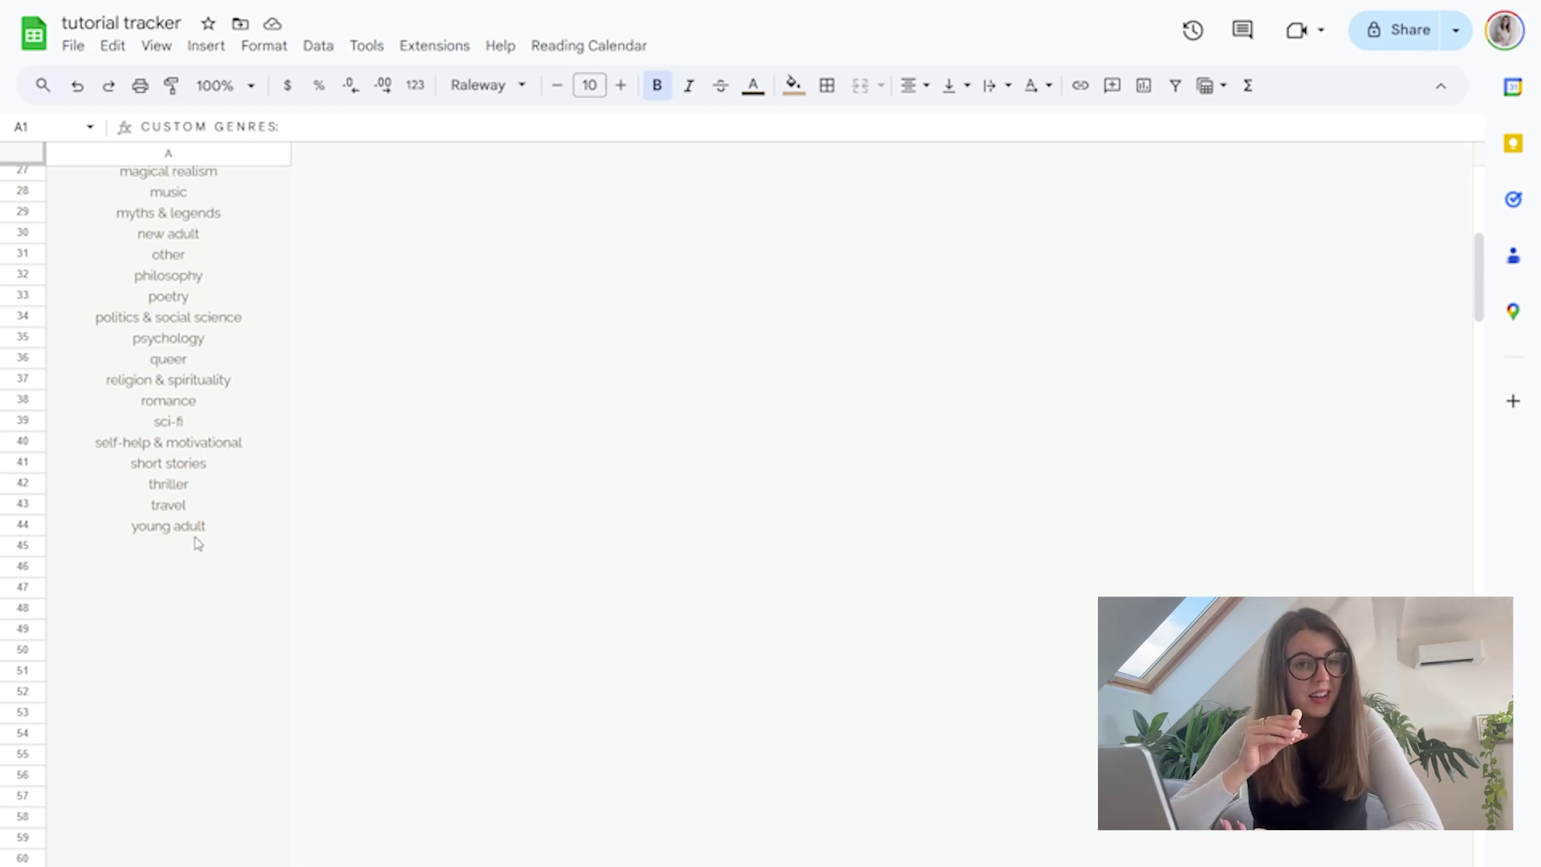
{"action": "scroll", "coordinate": [198, 544], "scroll_direction": "up", "scroll_amount": 5}
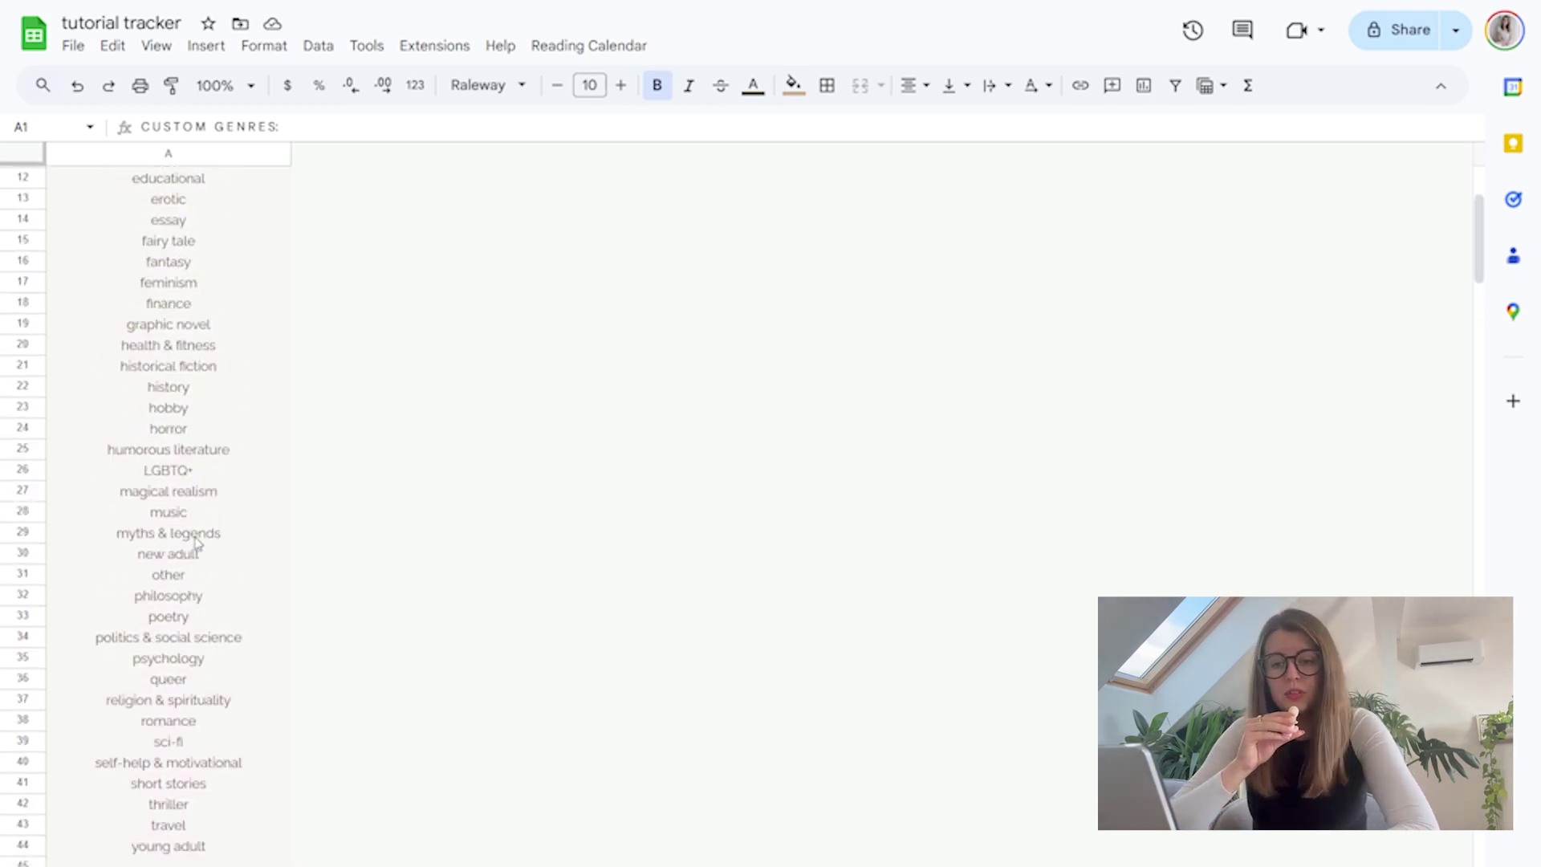
{"action": "scroll", "coordinate": [197, 543], "scroll_direction": "up", "scroll_amount": 4}
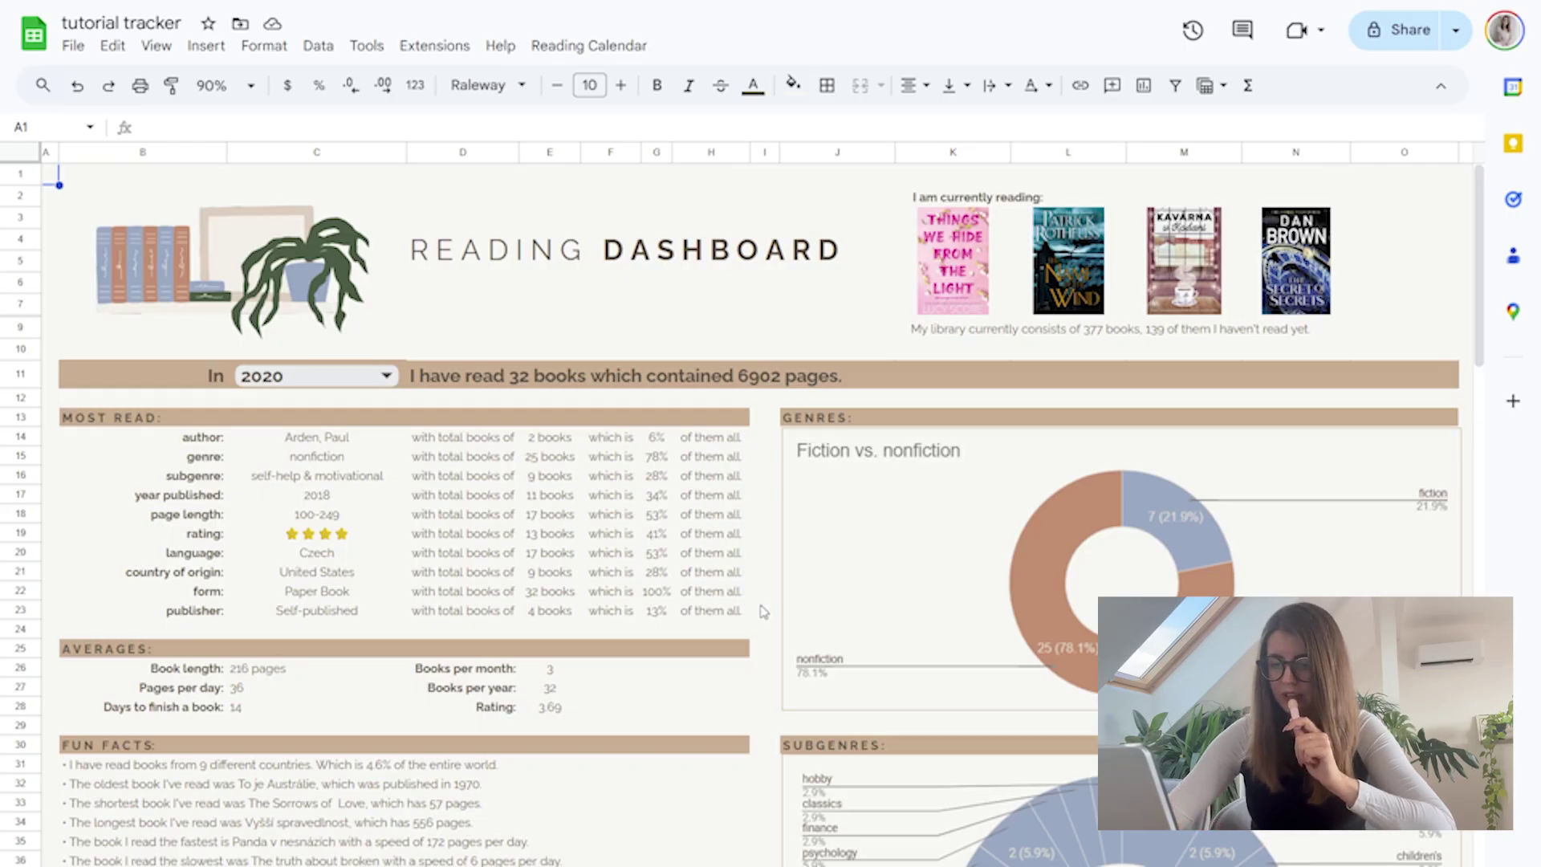
Set the year selector on the Reading Dashboard to all years
{"action": "left_click", "coordinate": [383, 377]}
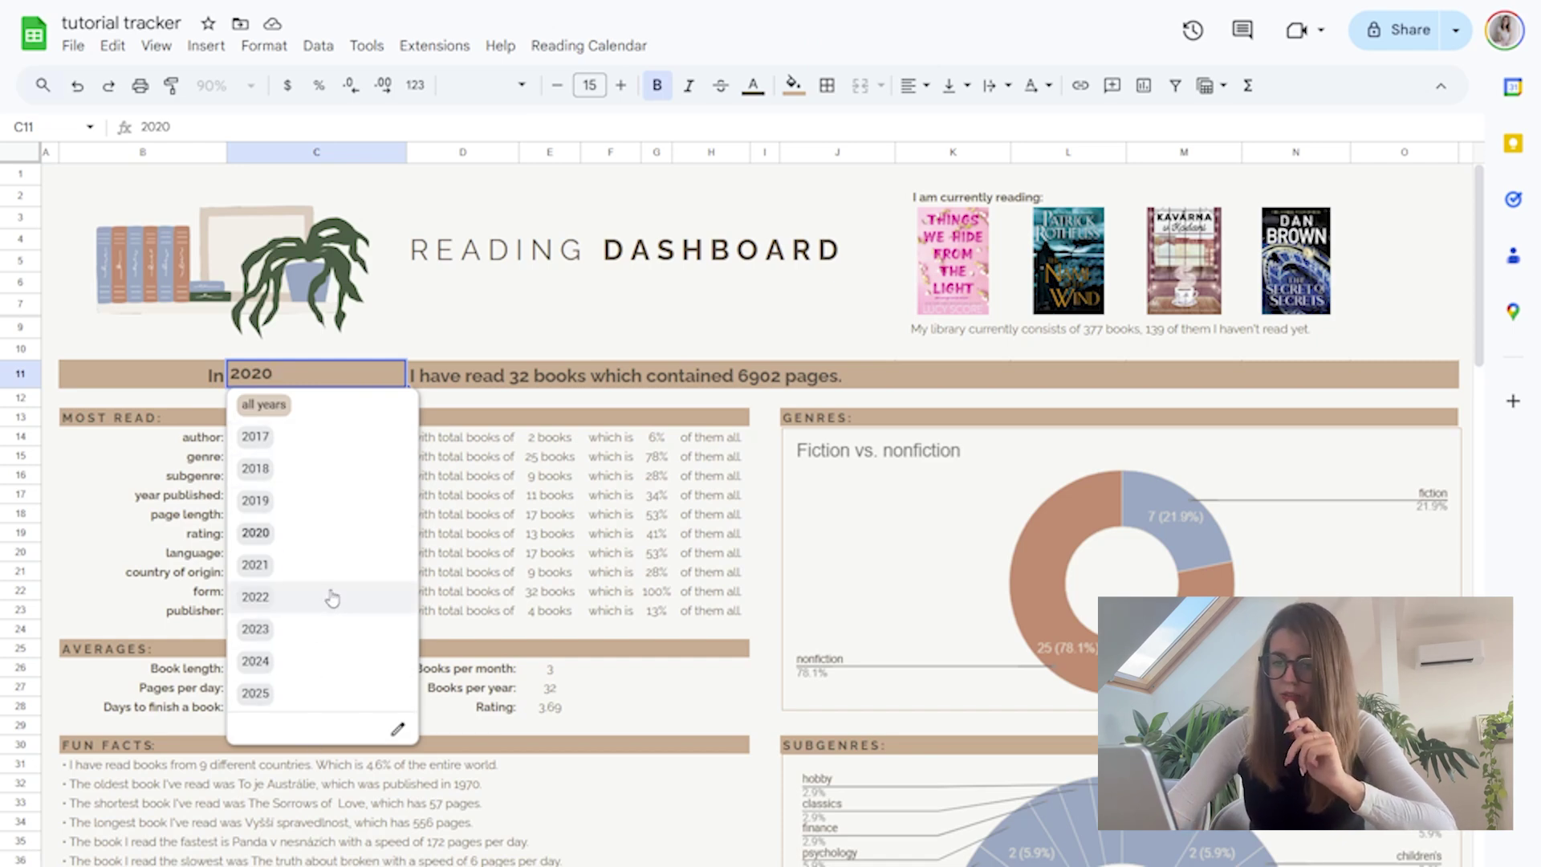
{"action": "left_click", "coordinate": [360, 413]}
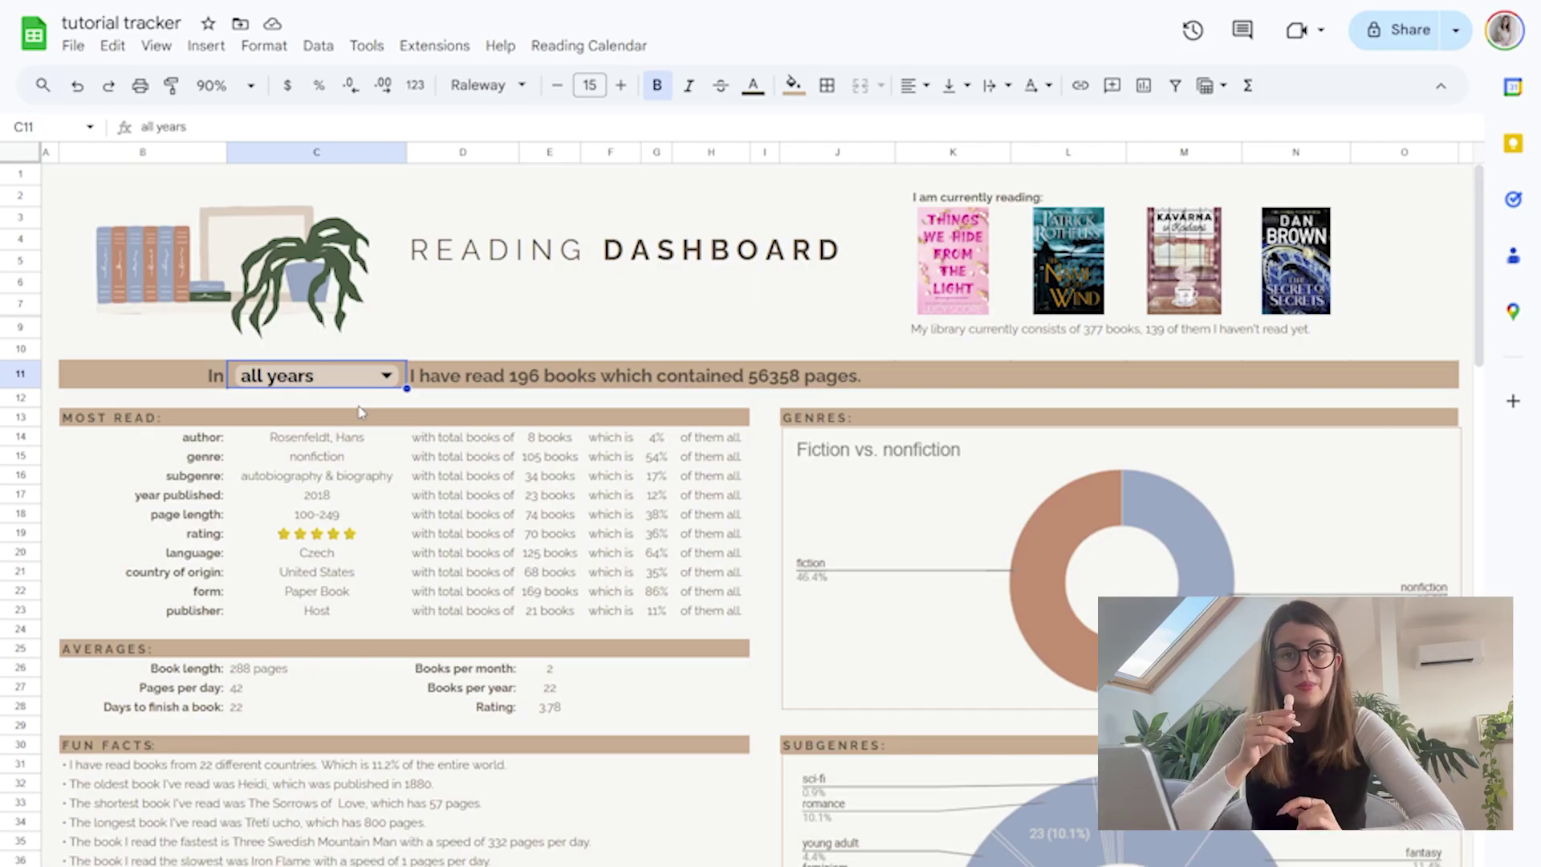
Look through the dashboard's averages, fun facts, genre, language and form charts, top lists, ratings and book lengths
{"action": "scroll", "coordinate": [661, 530], "scroll_direction": "down", "scroll_amount": 3}
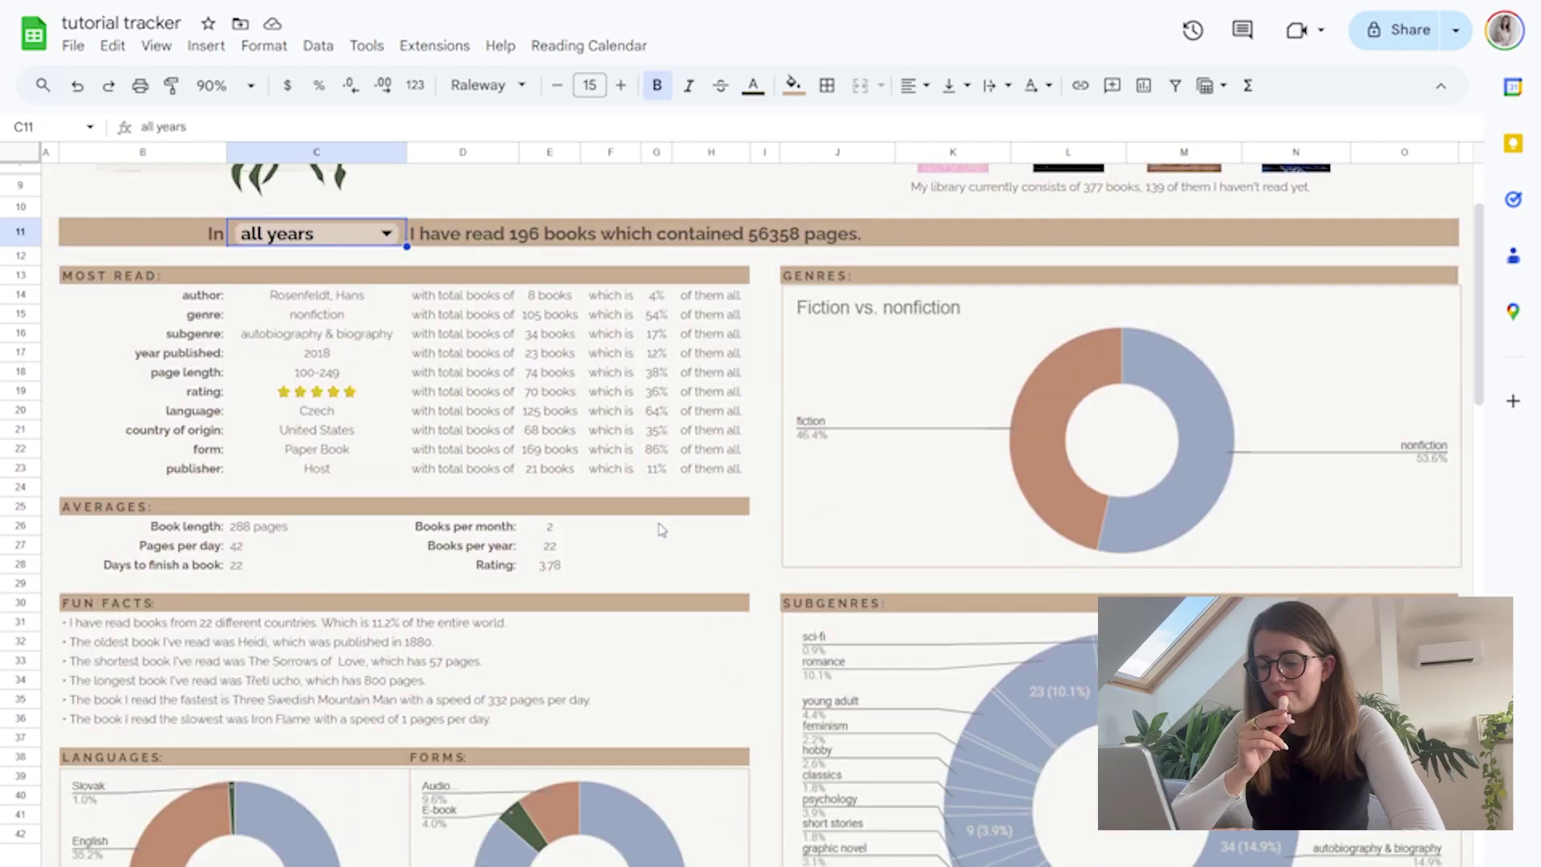
{"action": "scroll", "coordinate": [660, 530], "scroll_direction": "down", "scroll_amount": 2}
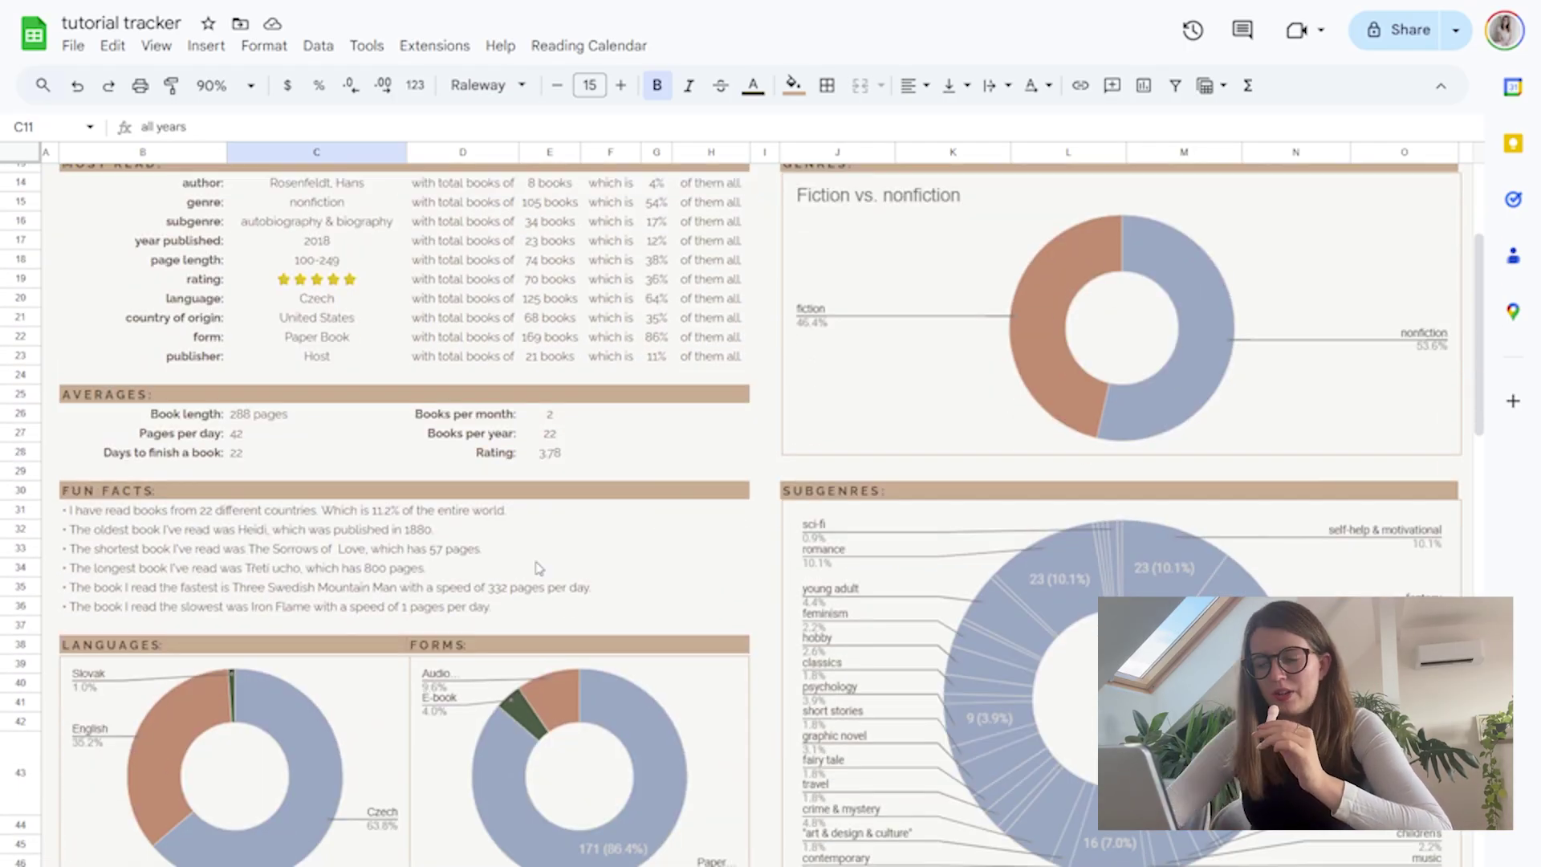
{"action": "scroll", "coordinate": [536, 568], "scroll_direction": "up", "scroll_amount": 1}
{"action": "scroll", "coordinate": [538, 568], "scroll_direction": "down", "scroll_amount": 1}
{"action": "scroll", "coordinate": [658, 733], "scroll_direction": "down", "scroll_amount": 3}
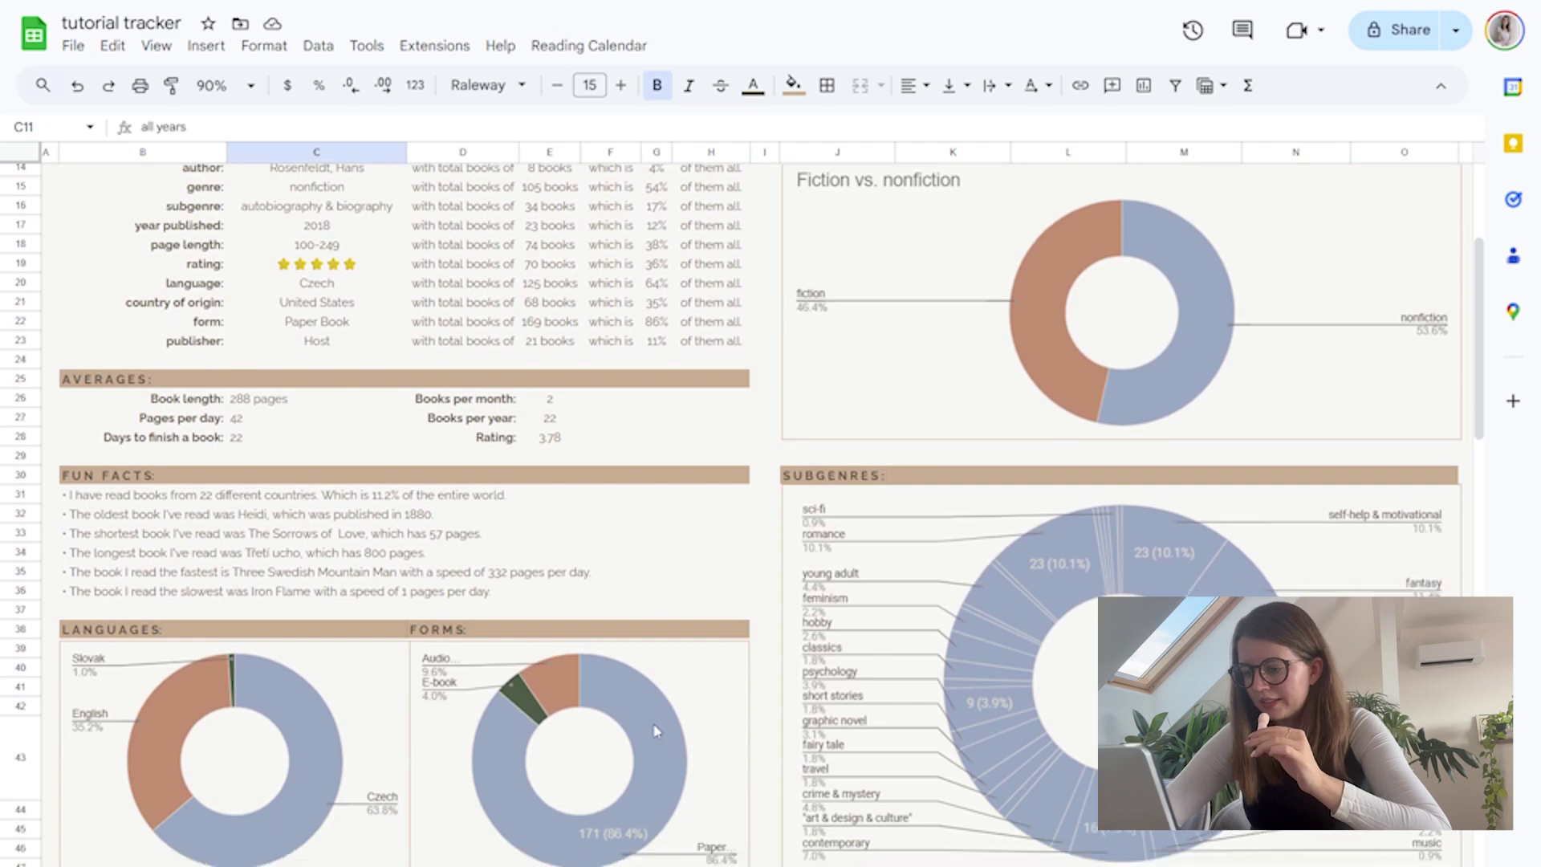
{"action": "scroll", "coordinate": [732, 745], "scroll_direction": "down", "scroll_amount": 10}
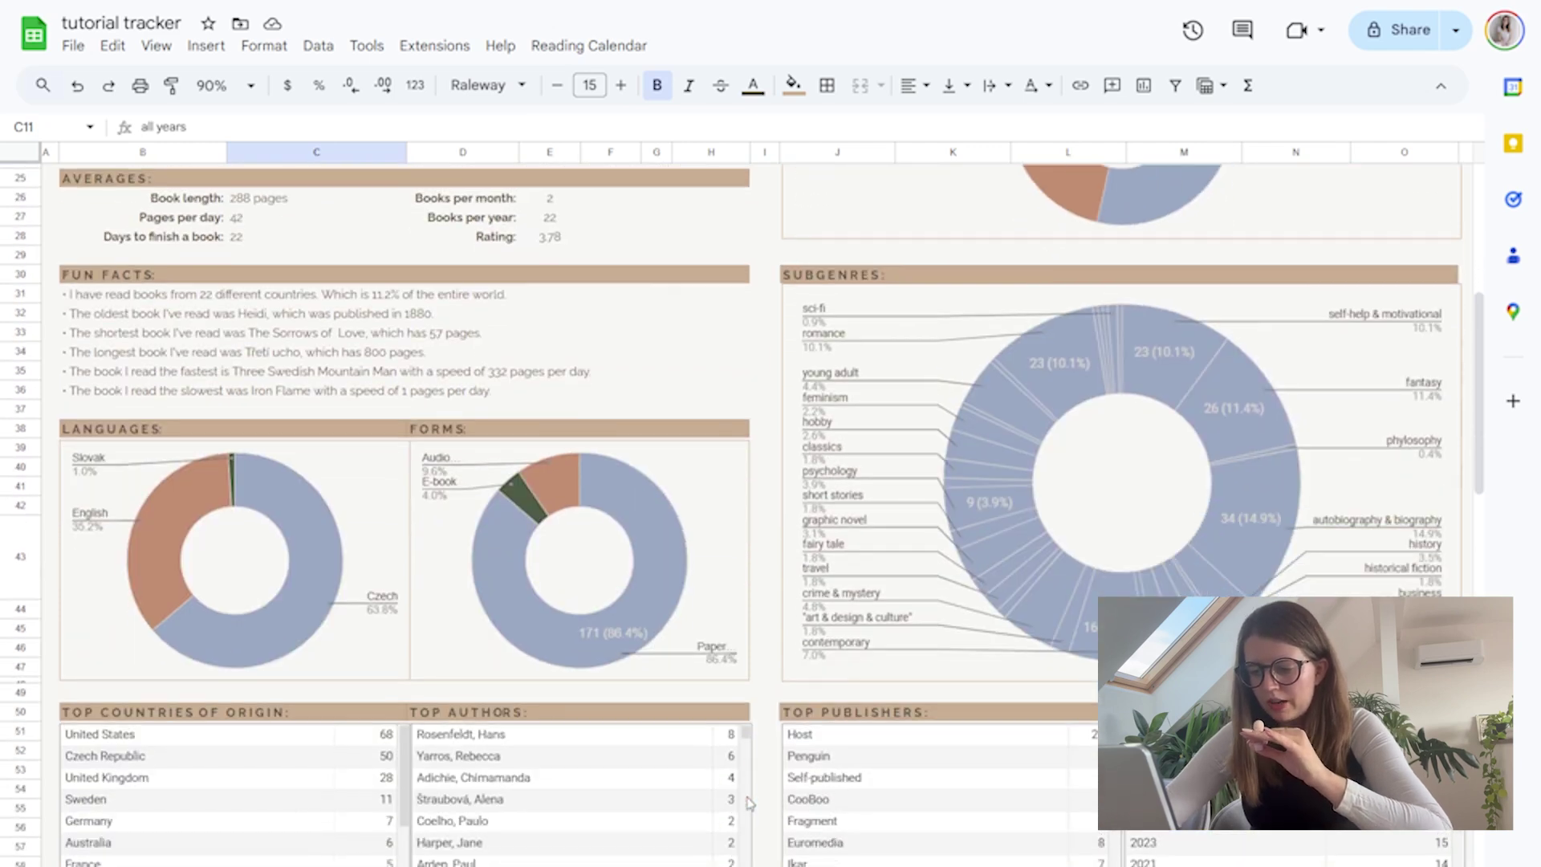
{"action": "scroll", "coordinate": [579, 620], "scroll_direction": "up", "scroll_amount": 5}
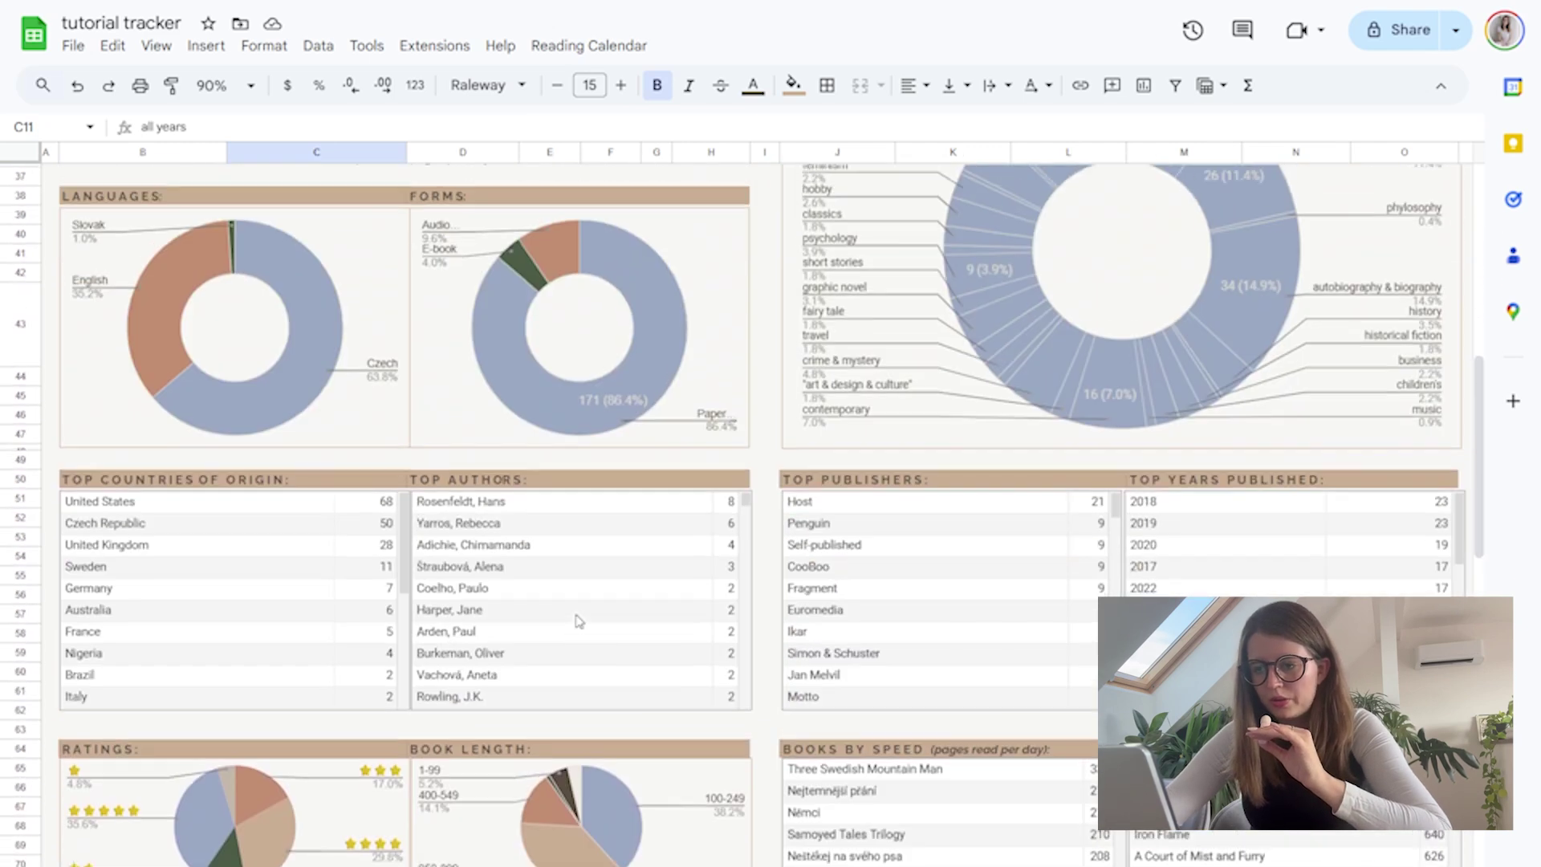
{"action": "left_click", "coordinate": [763, 679]}
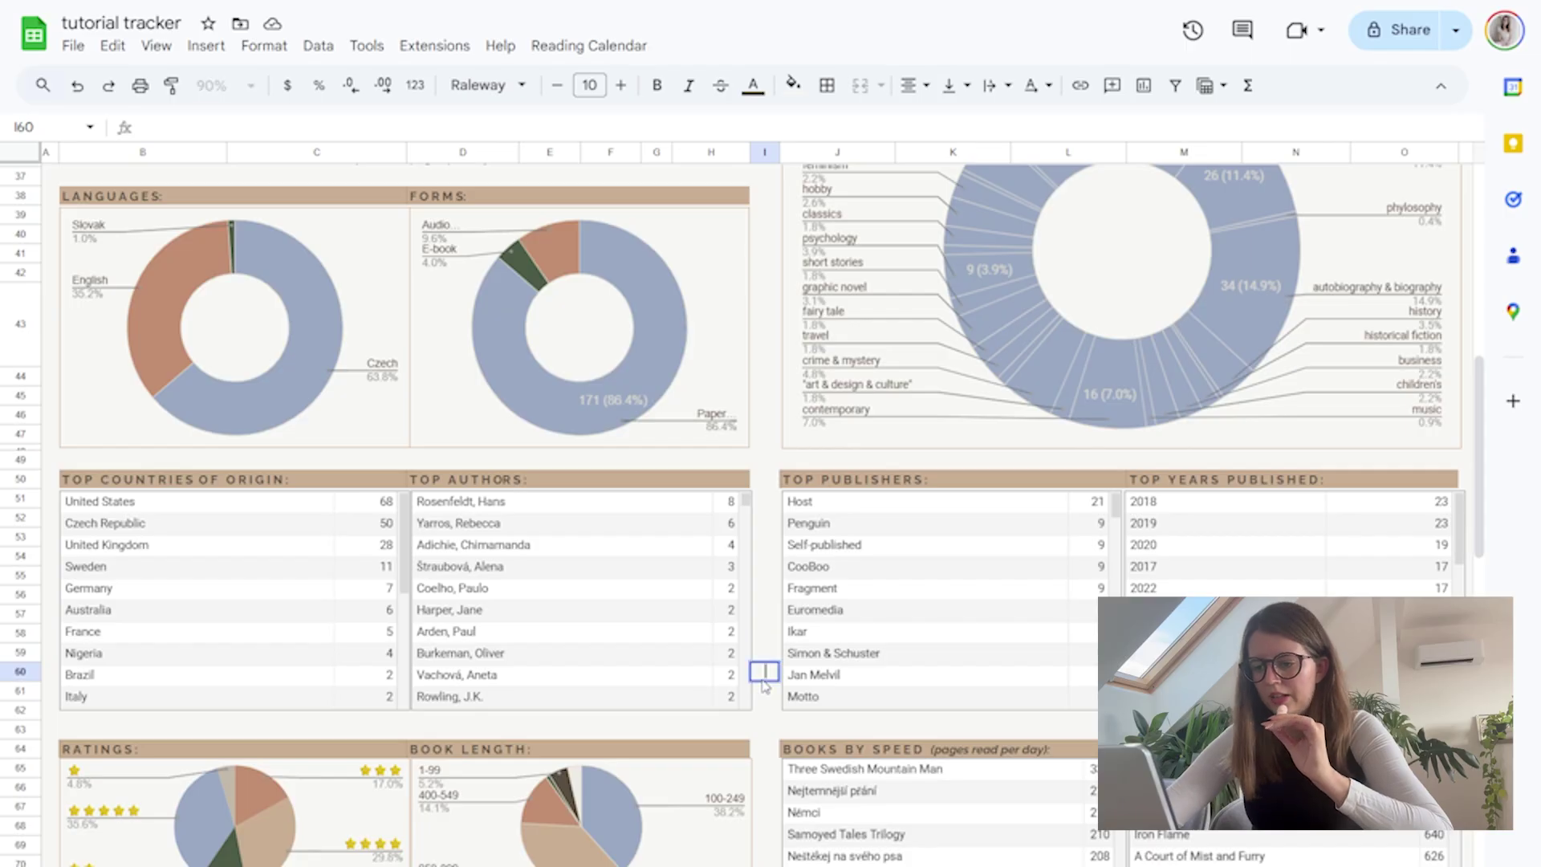
{"action": "left_click", "coordinate": [773, 732]}
{"action": "scroll", "coordinate": [774, 742], "scroll_direction": "down", "scroll_amount": 3}
{"action": "scroll", "coordinate": [775, 744], "scroll_direction": "down", "scroll_amount": 5}
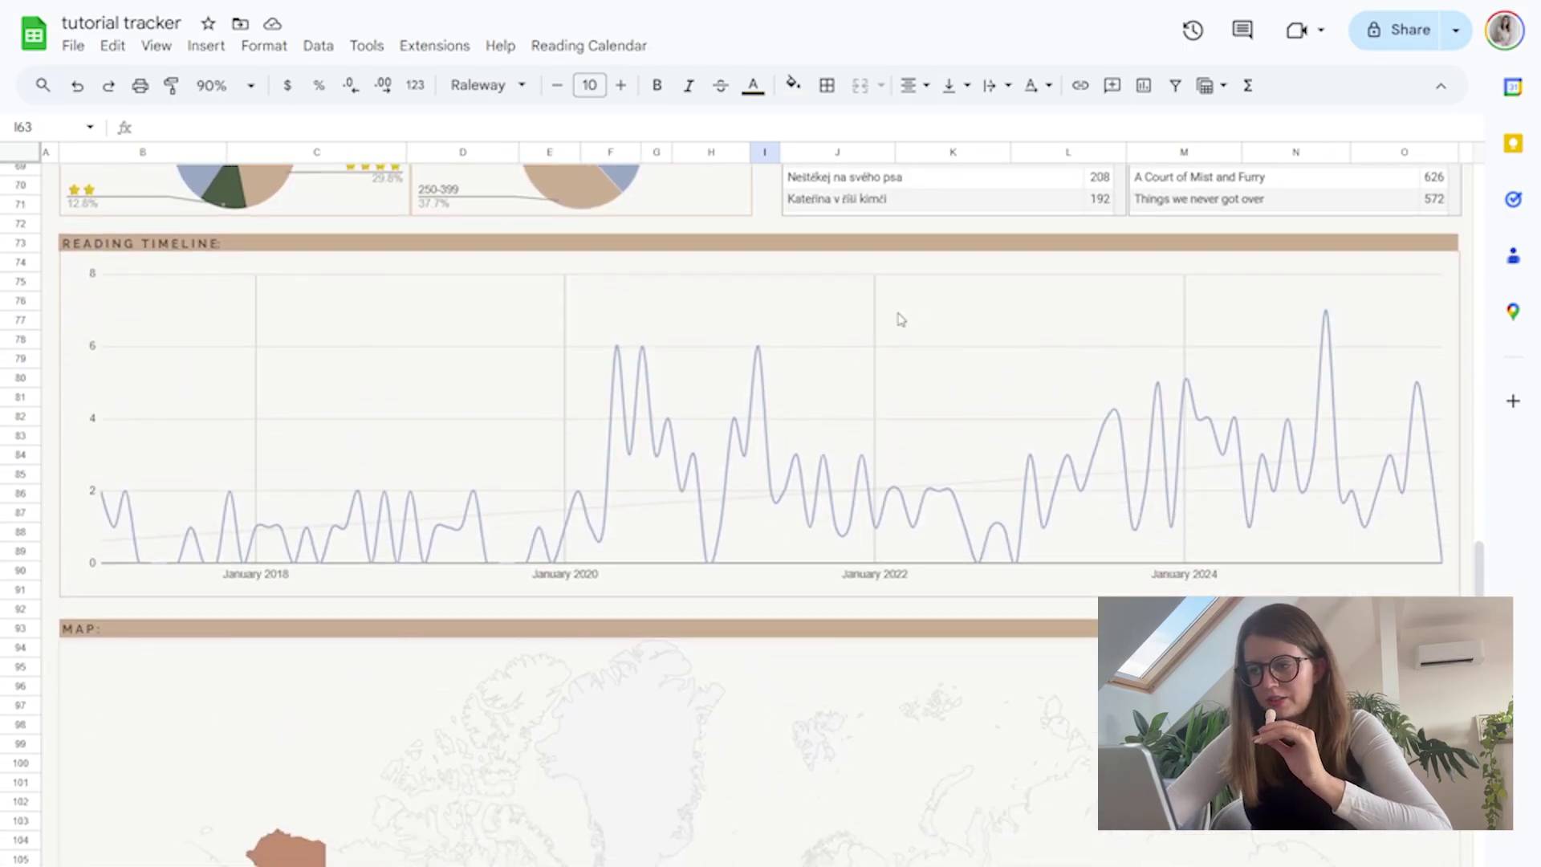
Examine individual data points on the Reading Timeline chart and the book counts per country on the map
{"action": "left_click", "coordinate": [1026, 371]}
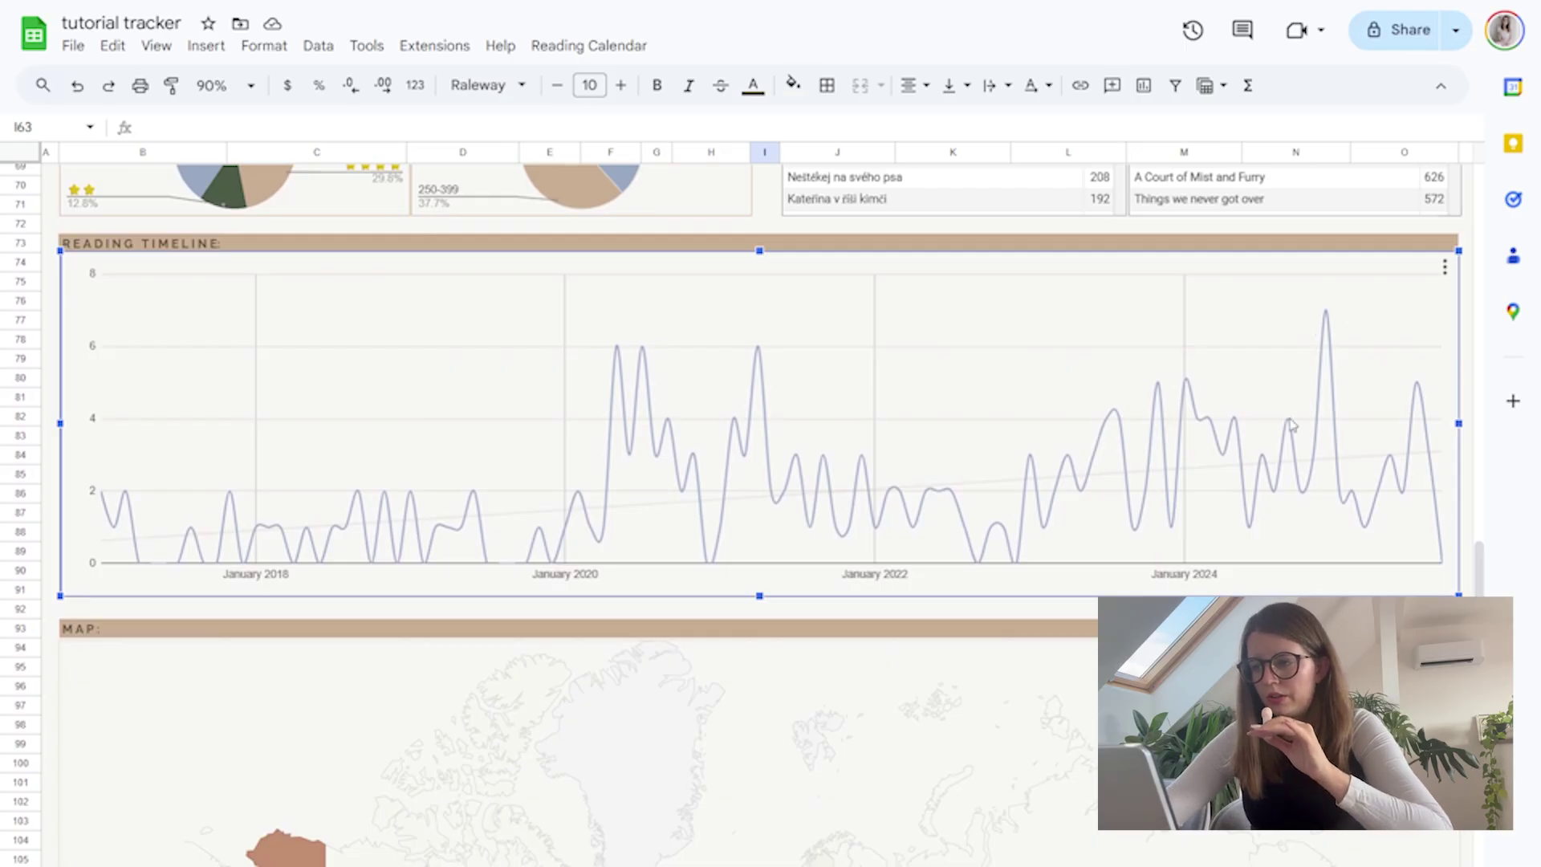
{"action": "mouse_move", "coordinate": [1291, 426]}
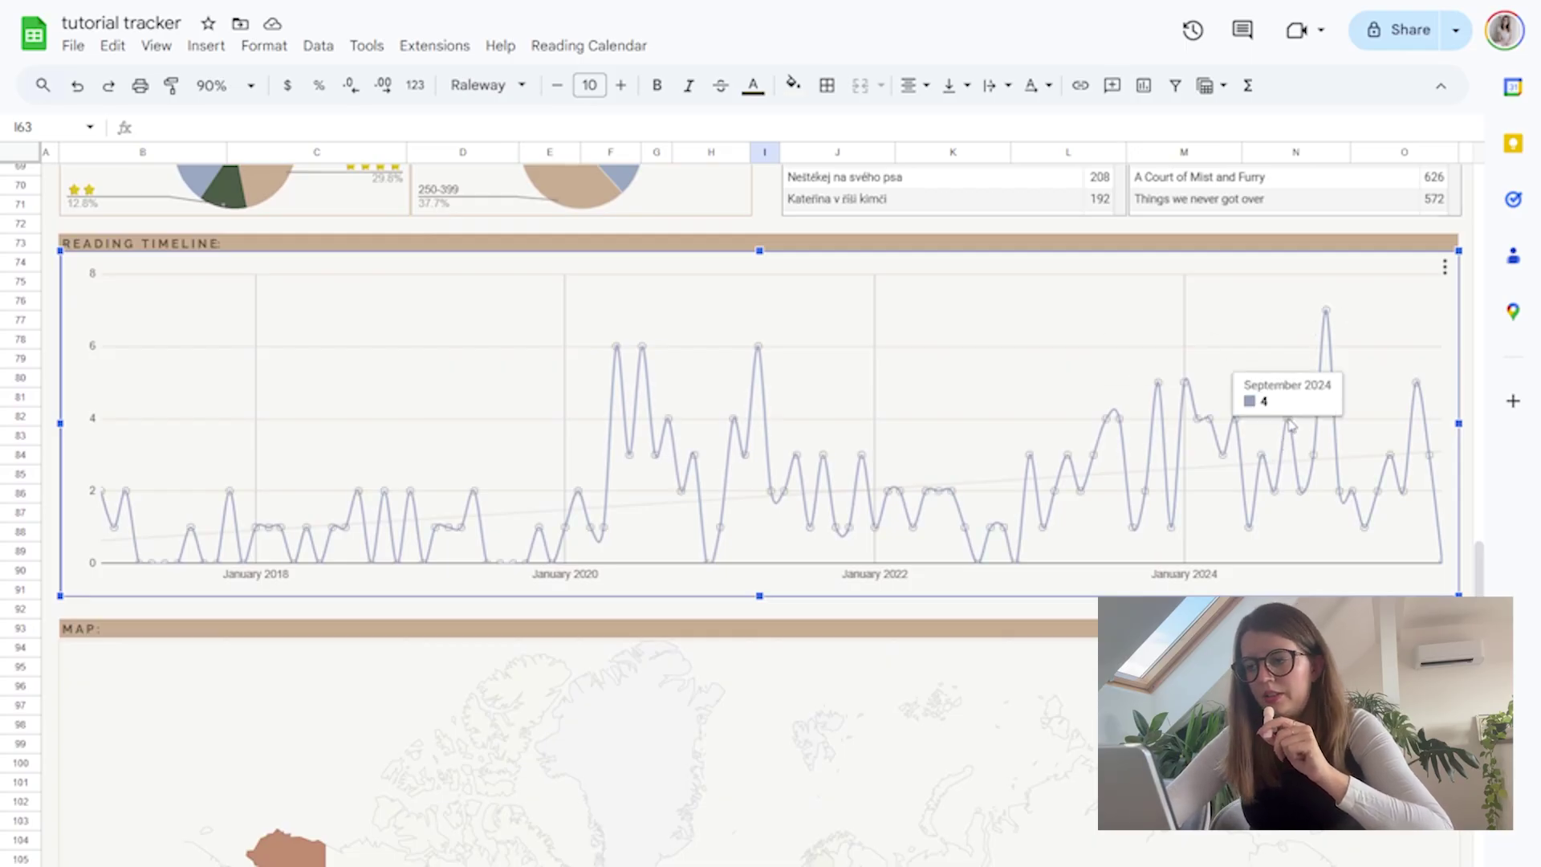
{"action": "scroll", "coordinate": [795, 578], "scroll_direction": "down", "scroll_amount": 5}
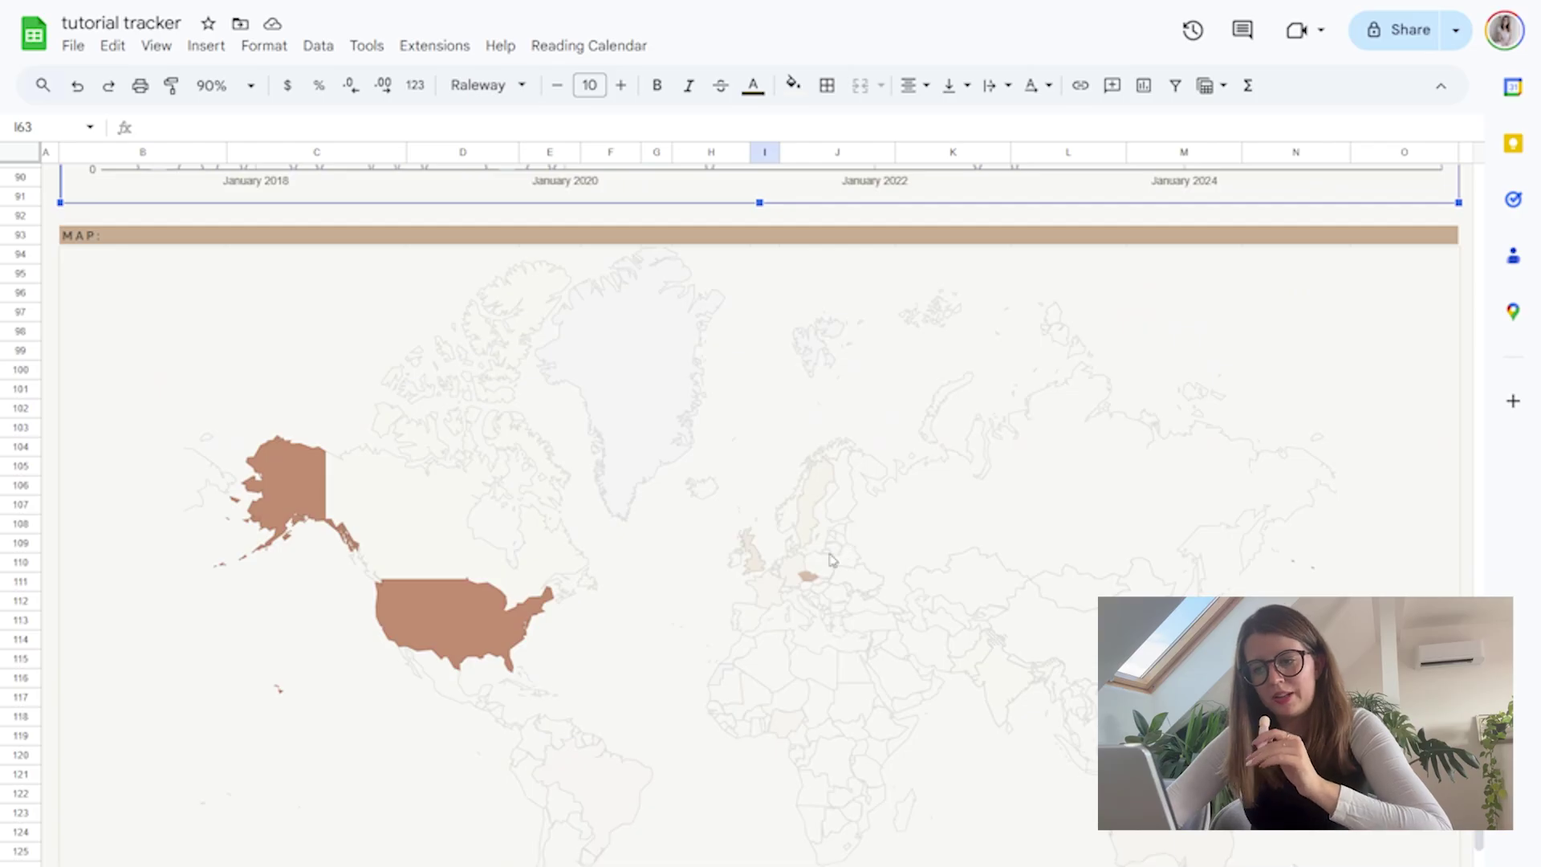
{"action": "scroll", "coordinate": [832, 559], "scroll_direction": "down", "scroll_amount": 2}
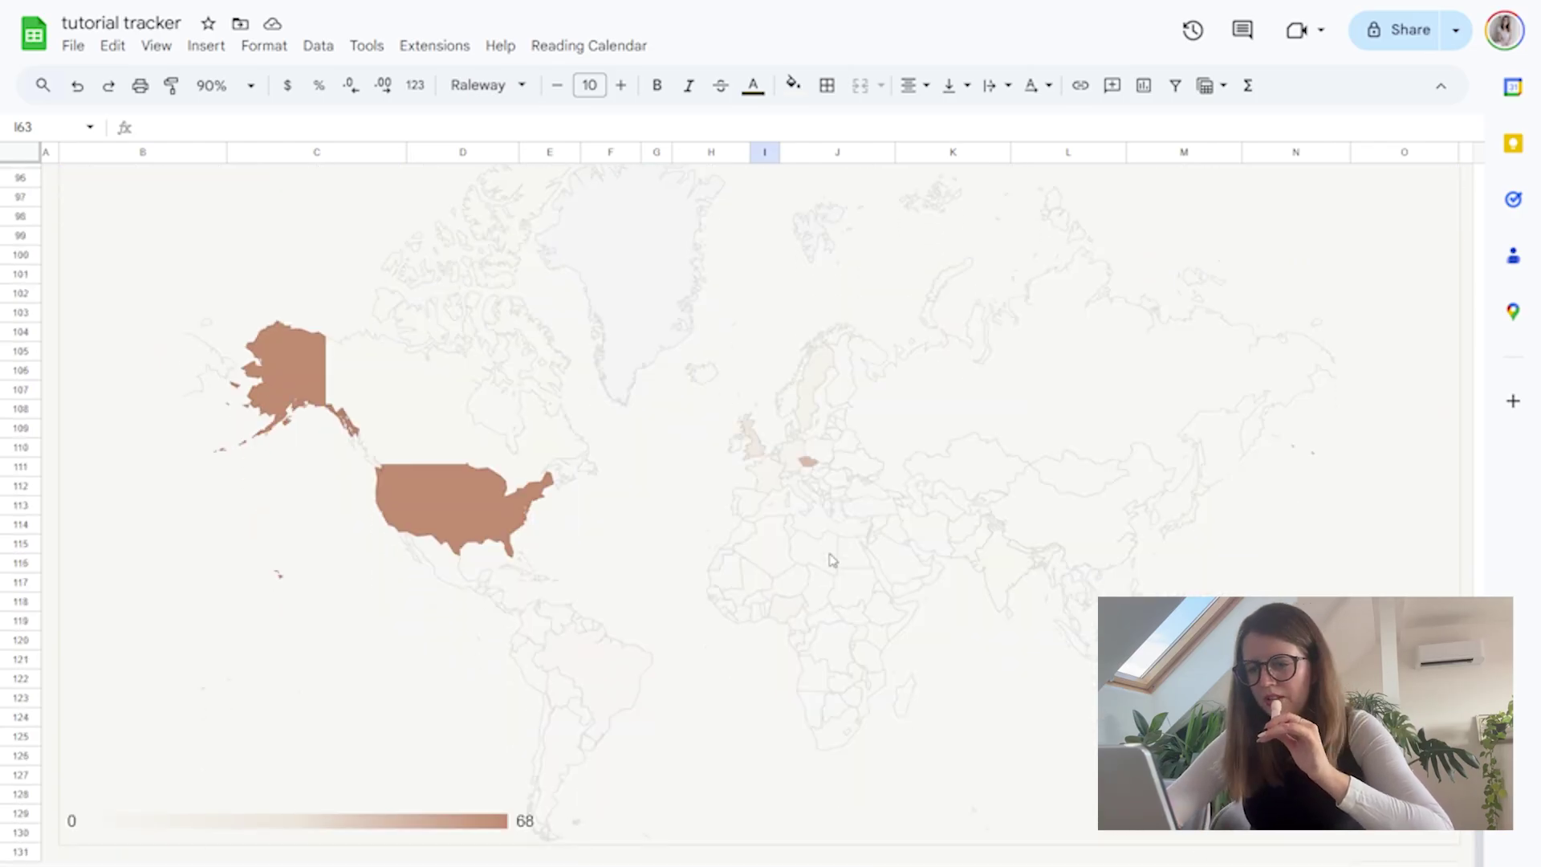
{"action": "left_click", "coordinate": [722, 498]}
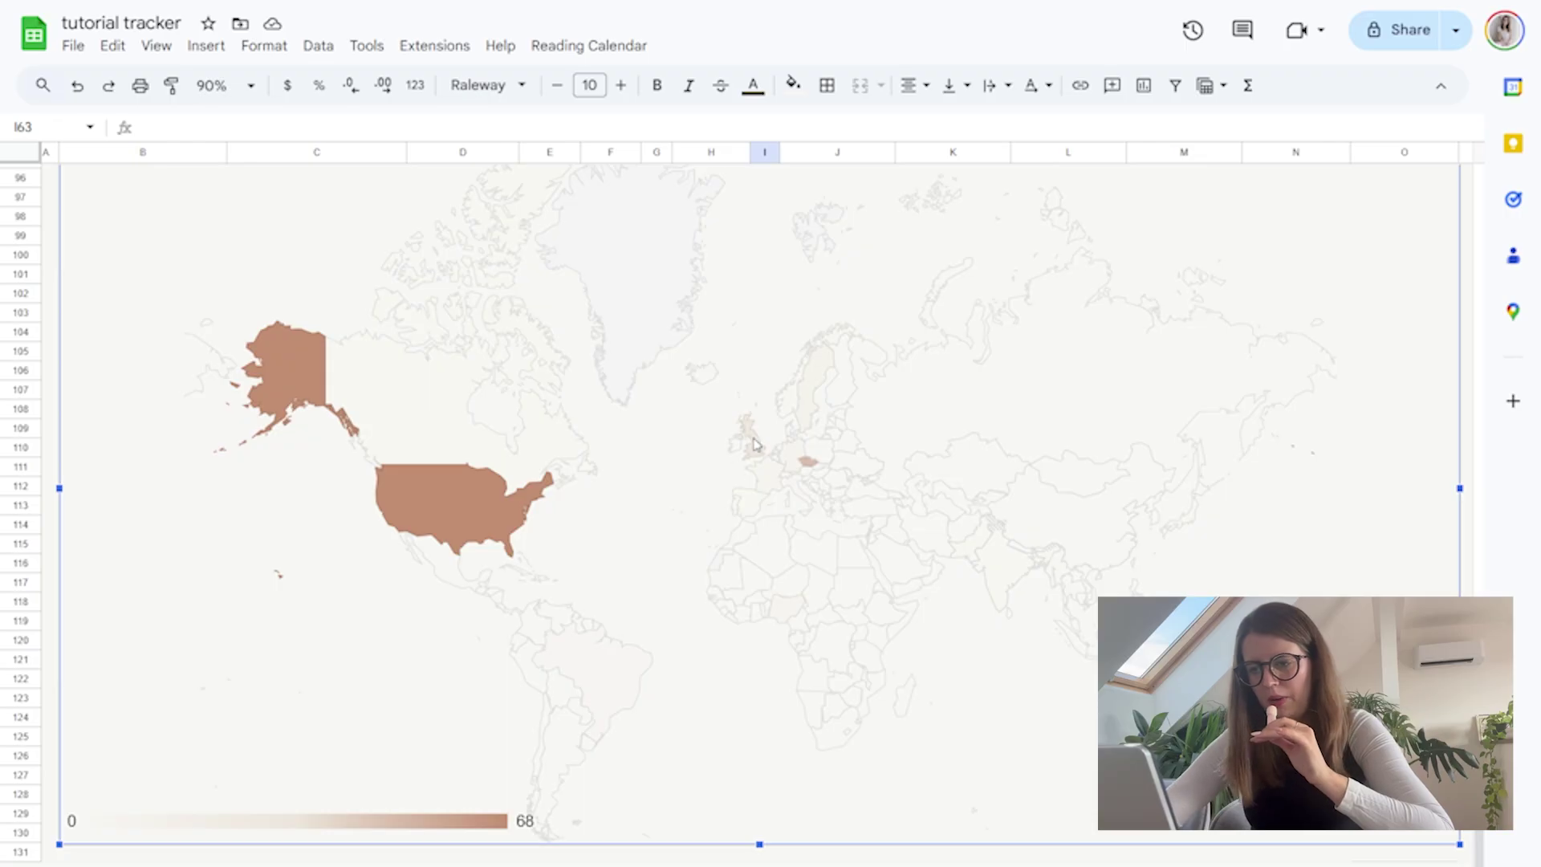
{"action": "mouse_move", "coordinate": [475, 499]}
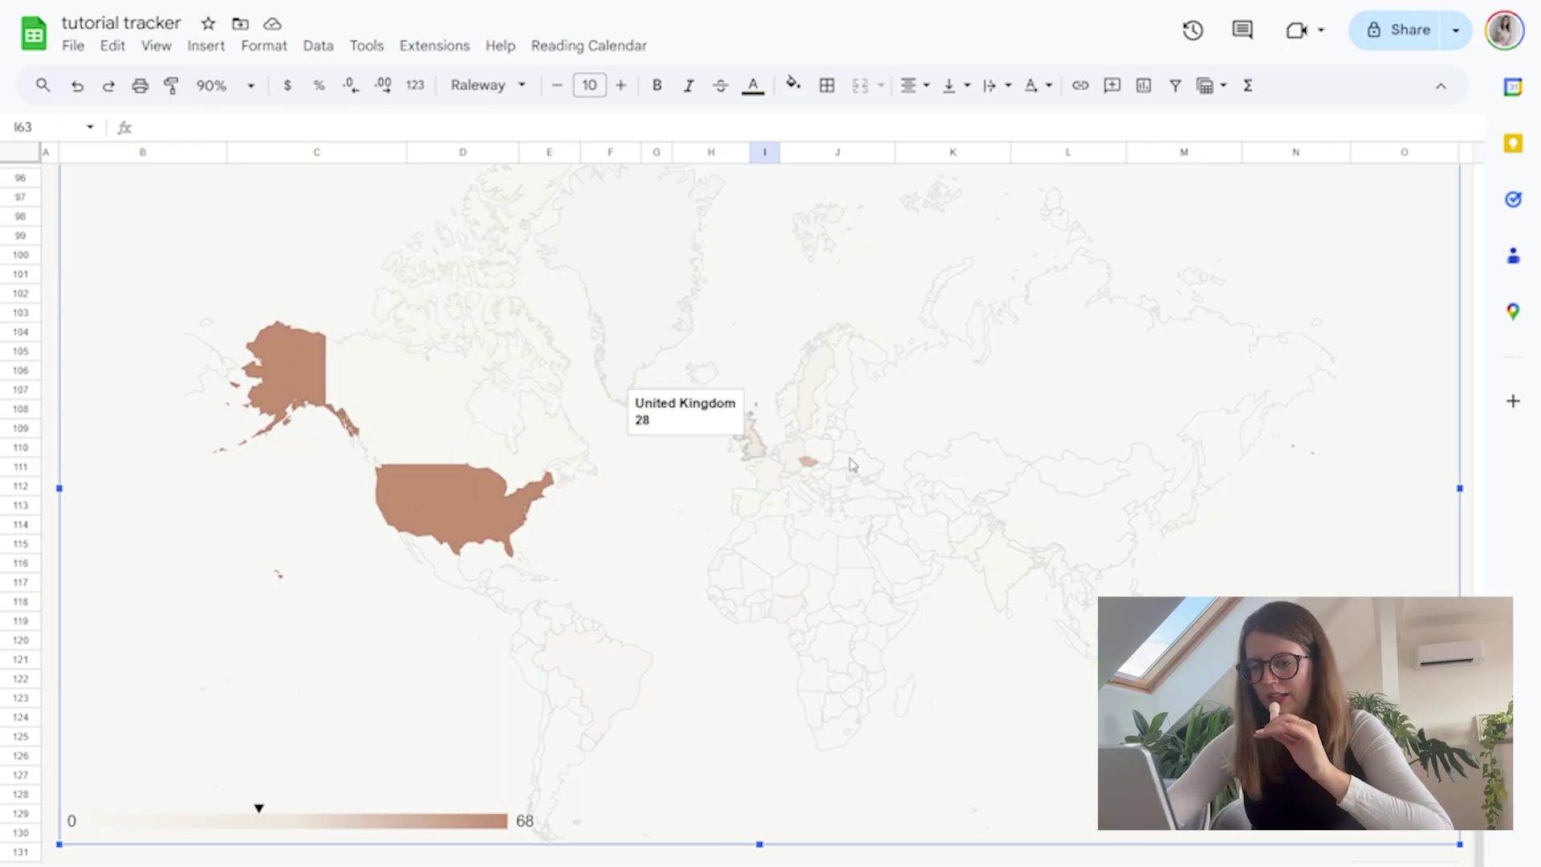
{"action": "mouse_move", "coordinate": [775, 469]}
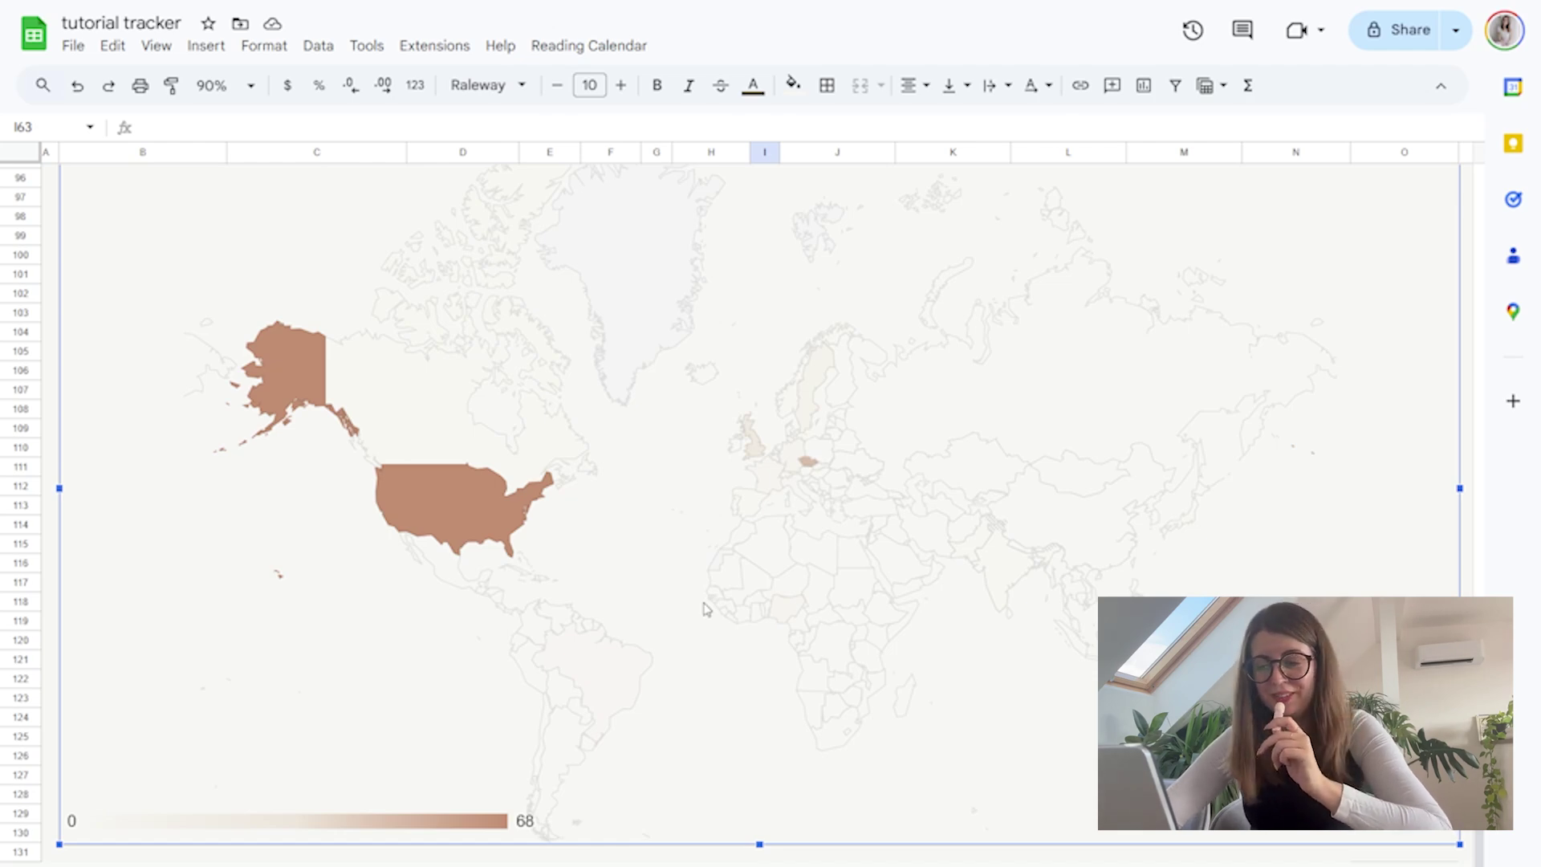
Open the Subgenres doughnut chart for editing and show its pie slice customization settings
{"action": "scroll", "coordinate": [705, 608], "scroll_direction": "up", "scroll_amount": 15}
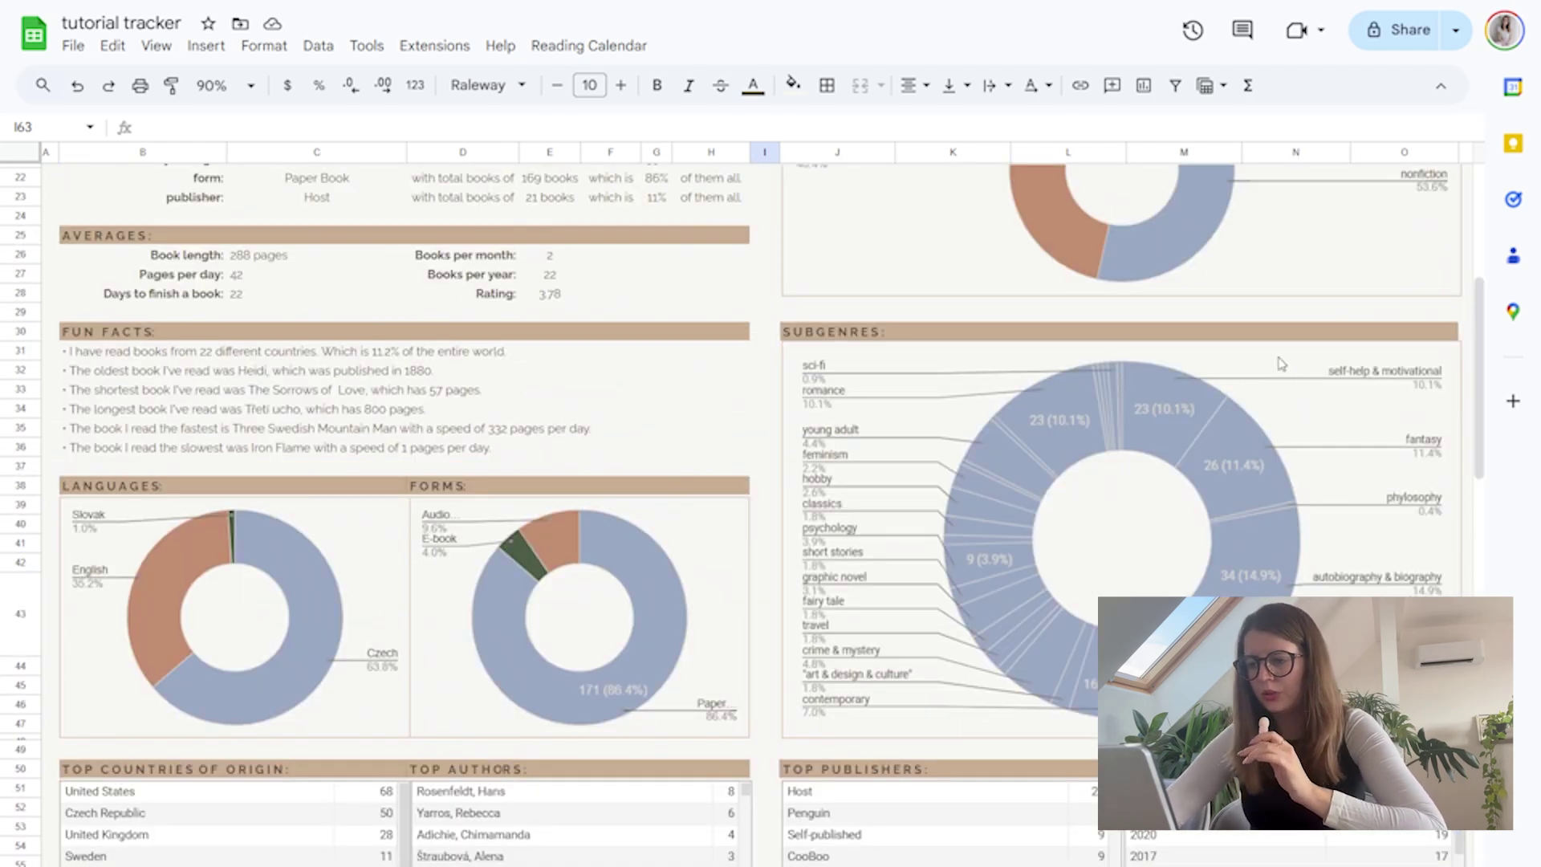
{"action": "left_click", "coordinate": [1277, 363]}
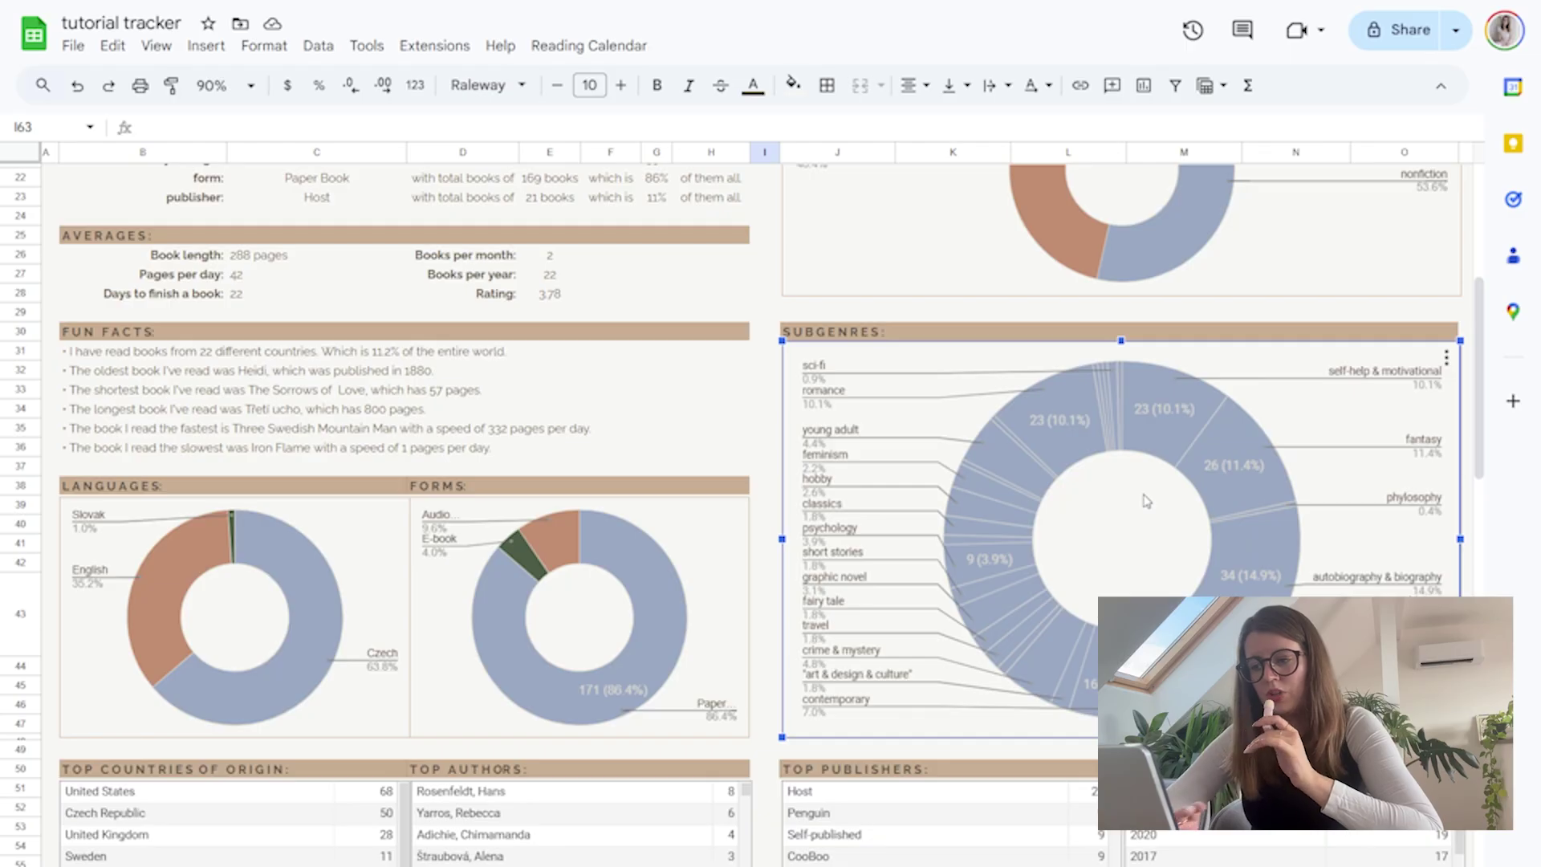
{"action": "left_click", "coordinate": [1447, 358]}
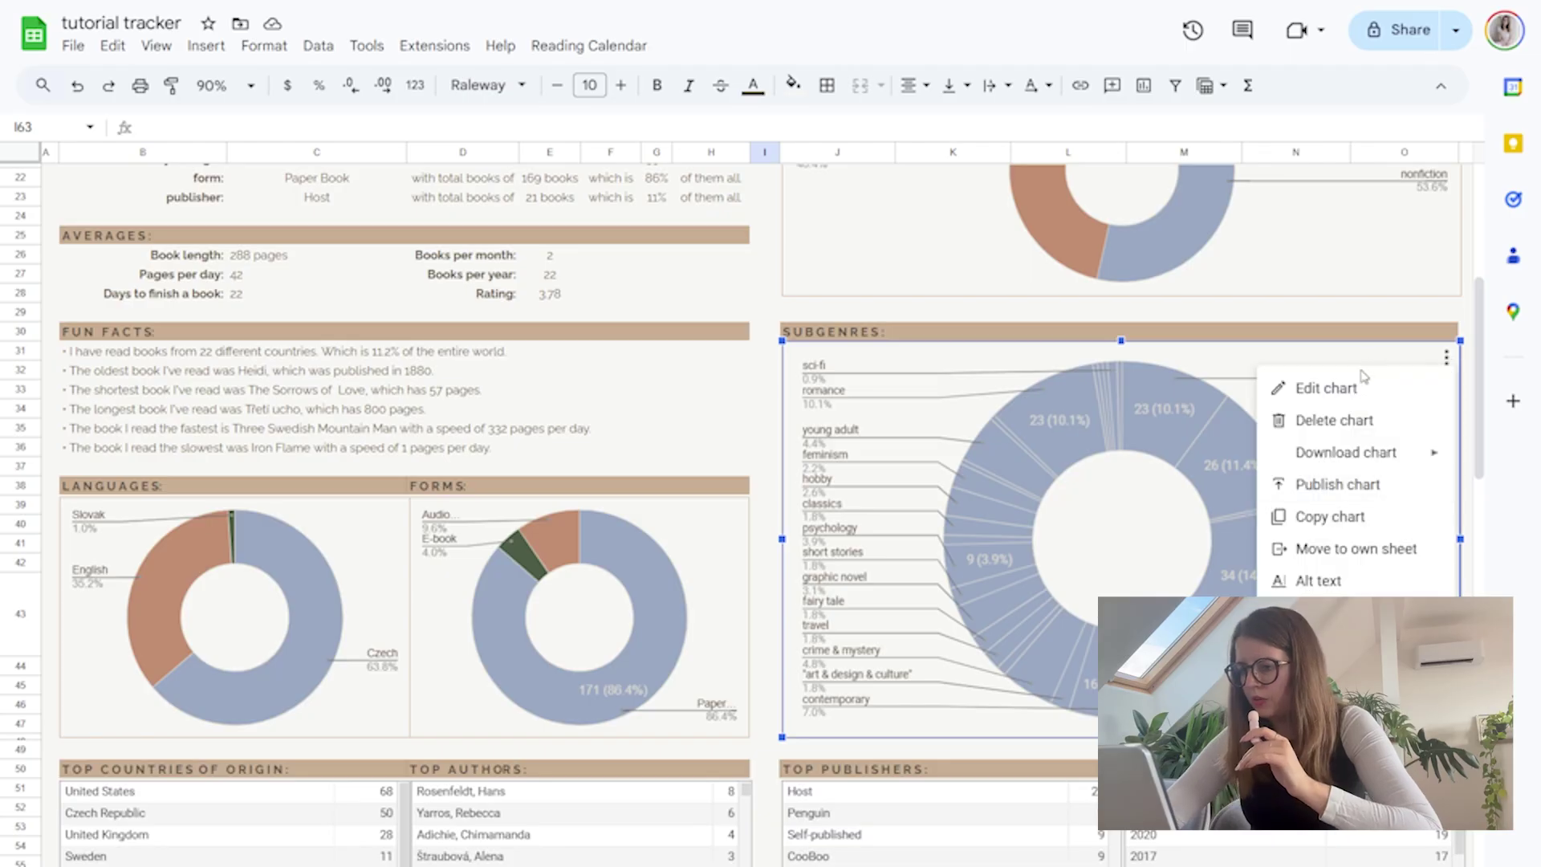
{"action": "left_click", "coordinate": [1355, 392]}
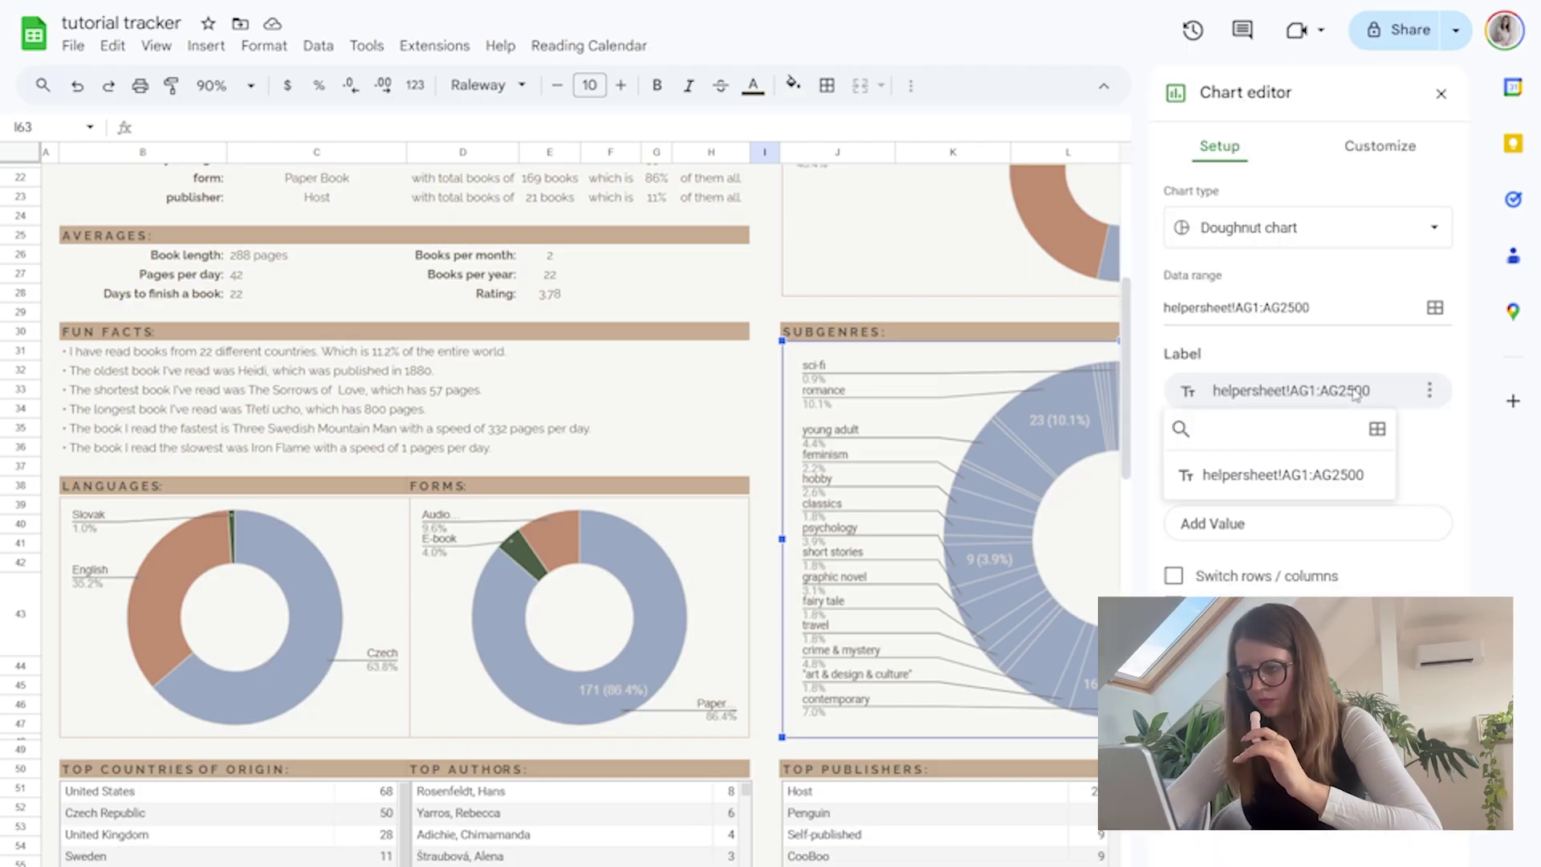
{"action": "left_click", "coordinate": [1383, 152]}
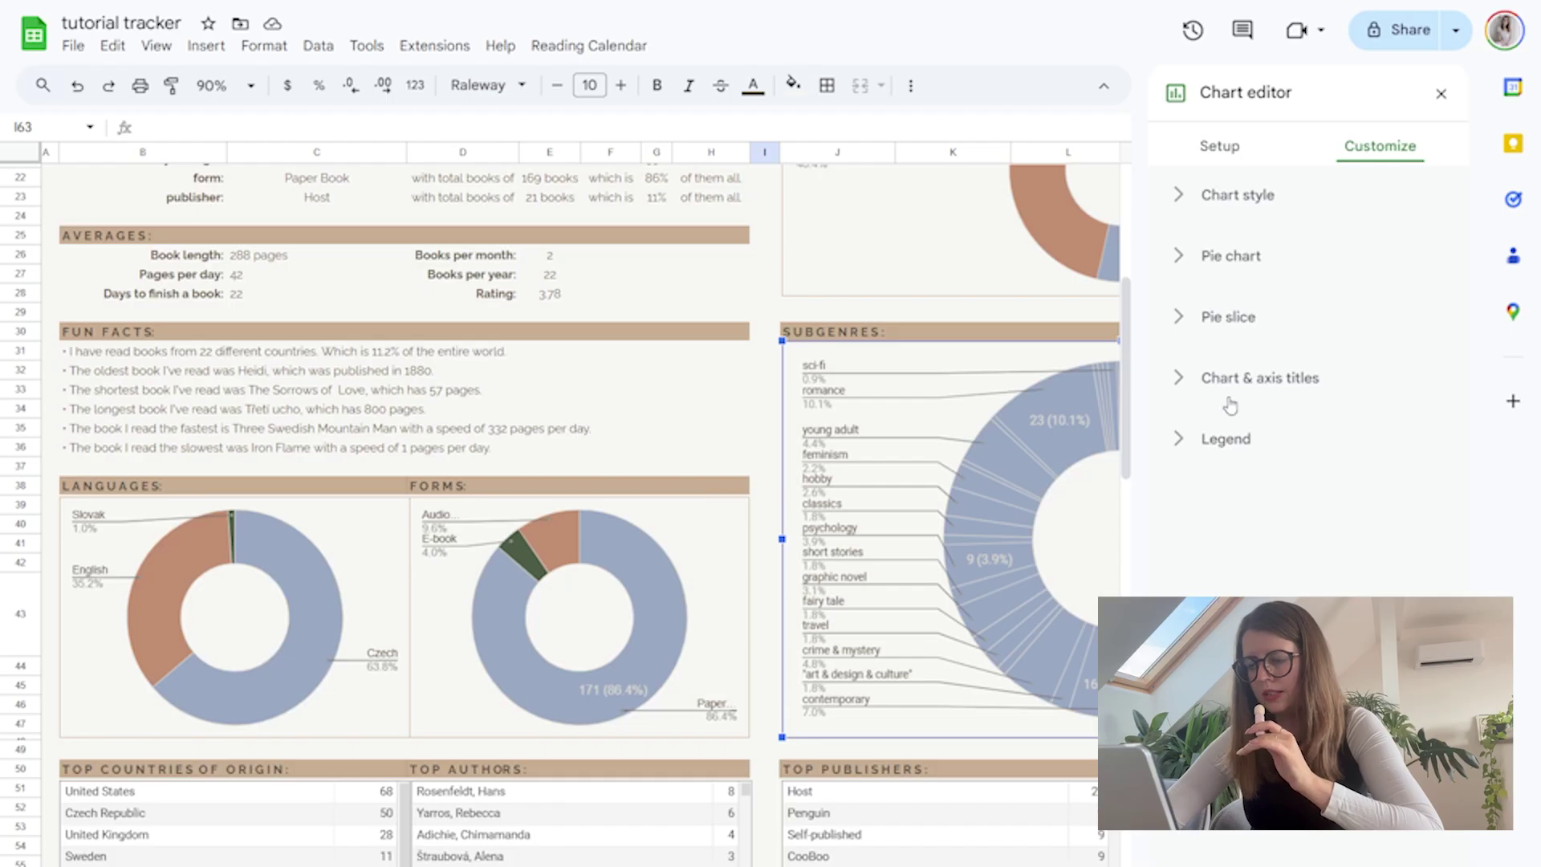
{"action": "left_click", "coordinate": [1229, 317]}
{"action": "scroll", "coordinate": [998, 533], "scroll_direction": "right", "scroll_amount": 5}
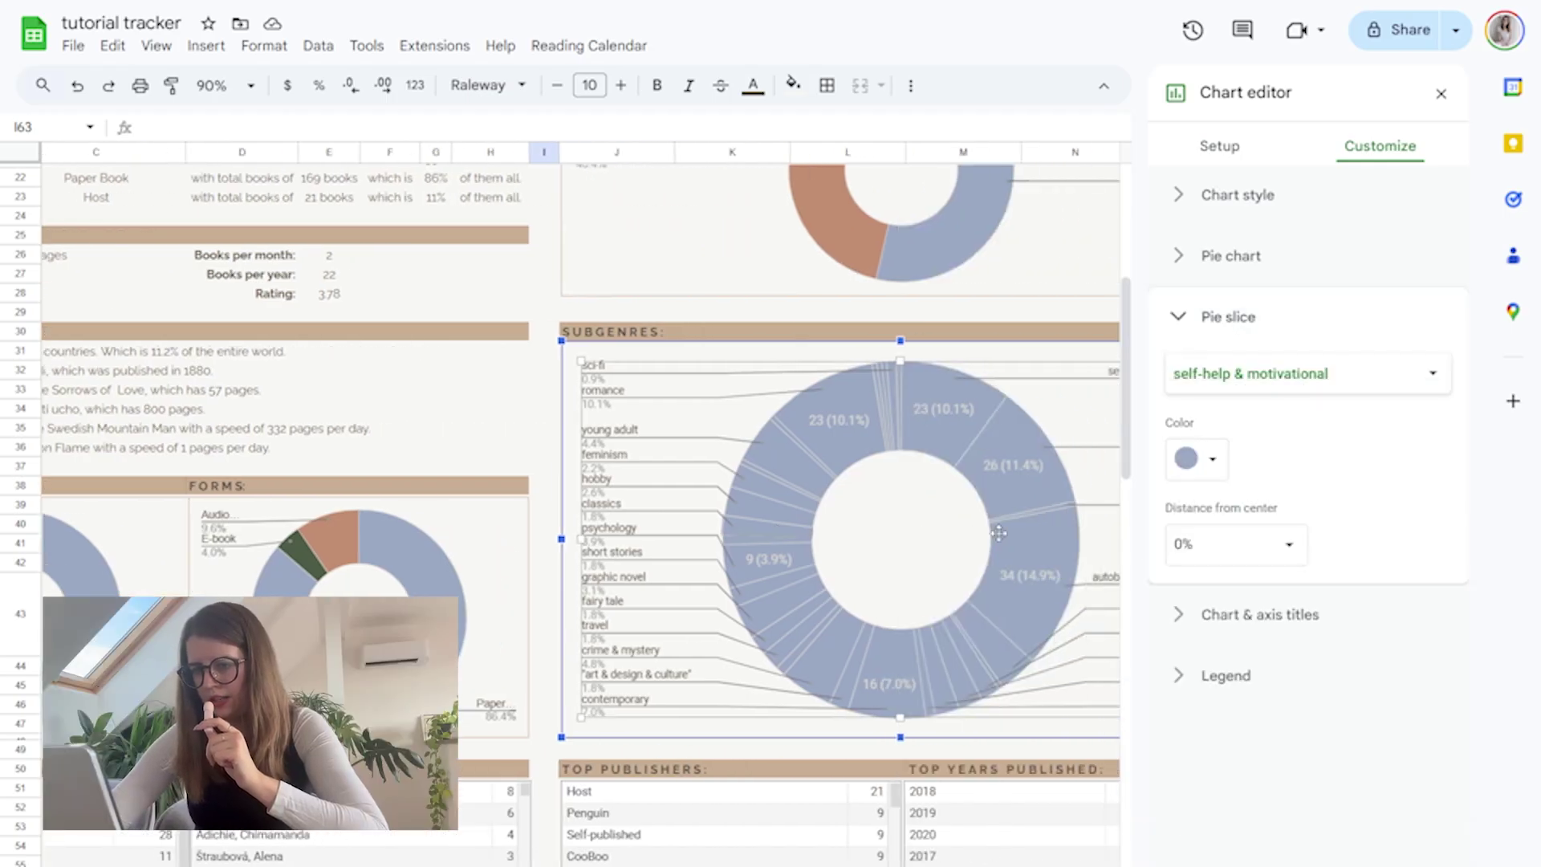
Recolor the young adult slice of the Subgenres chart with the terracotta sampled from the chart above and close the chart editor
{"action": "left_click", "coordinate": [821, 437]}
{"action": "left_click", "coordinate": [1318, 378]}
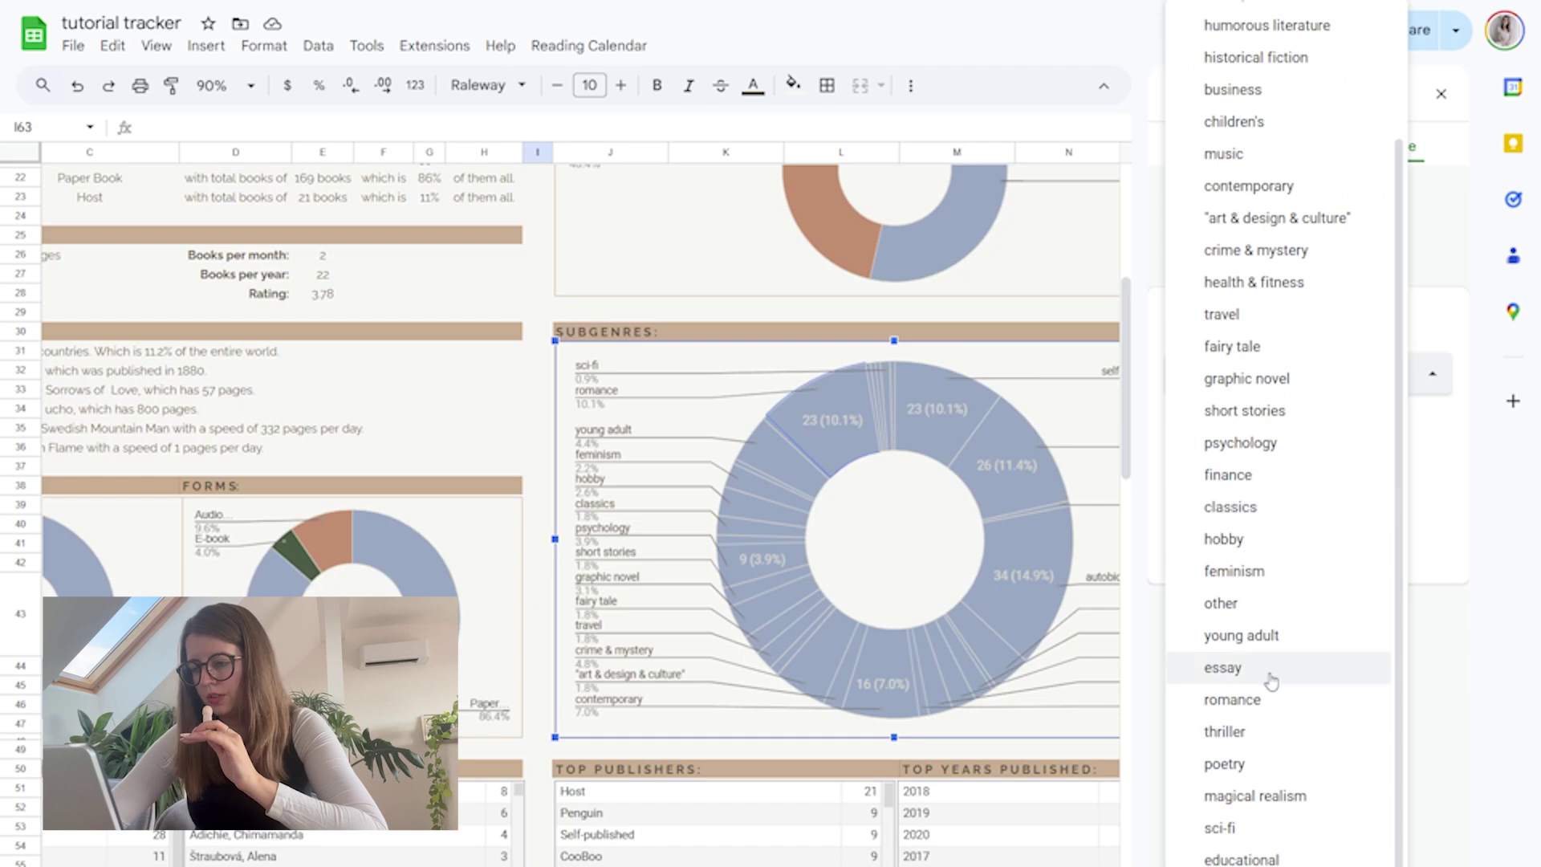
{"action": "left_click", "coordinate": [1294, 641]}
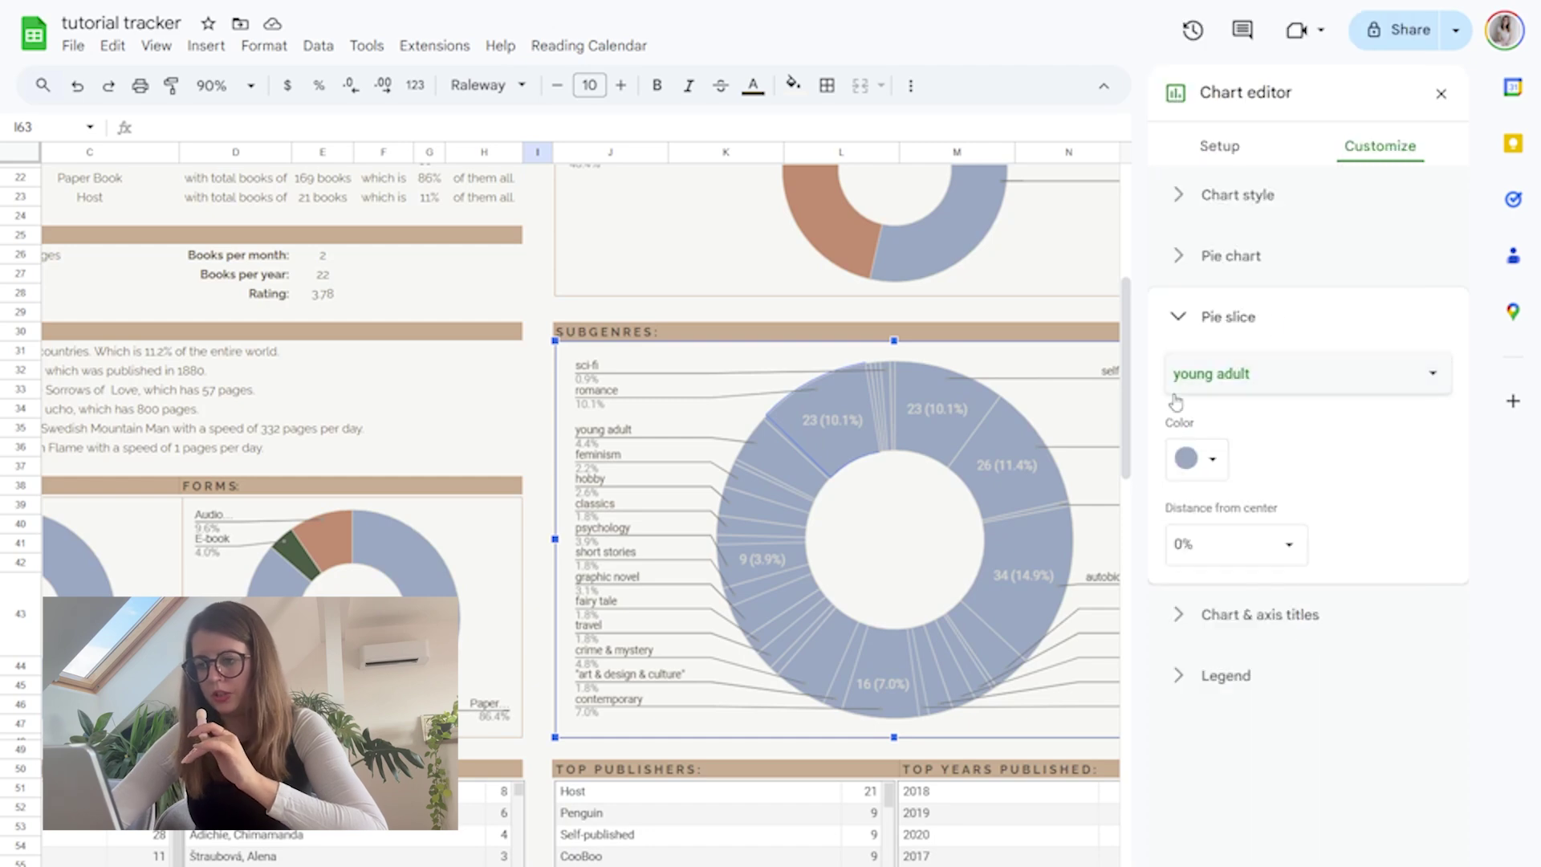
{"action": "left_click", "coordinate": [1209, 474]}
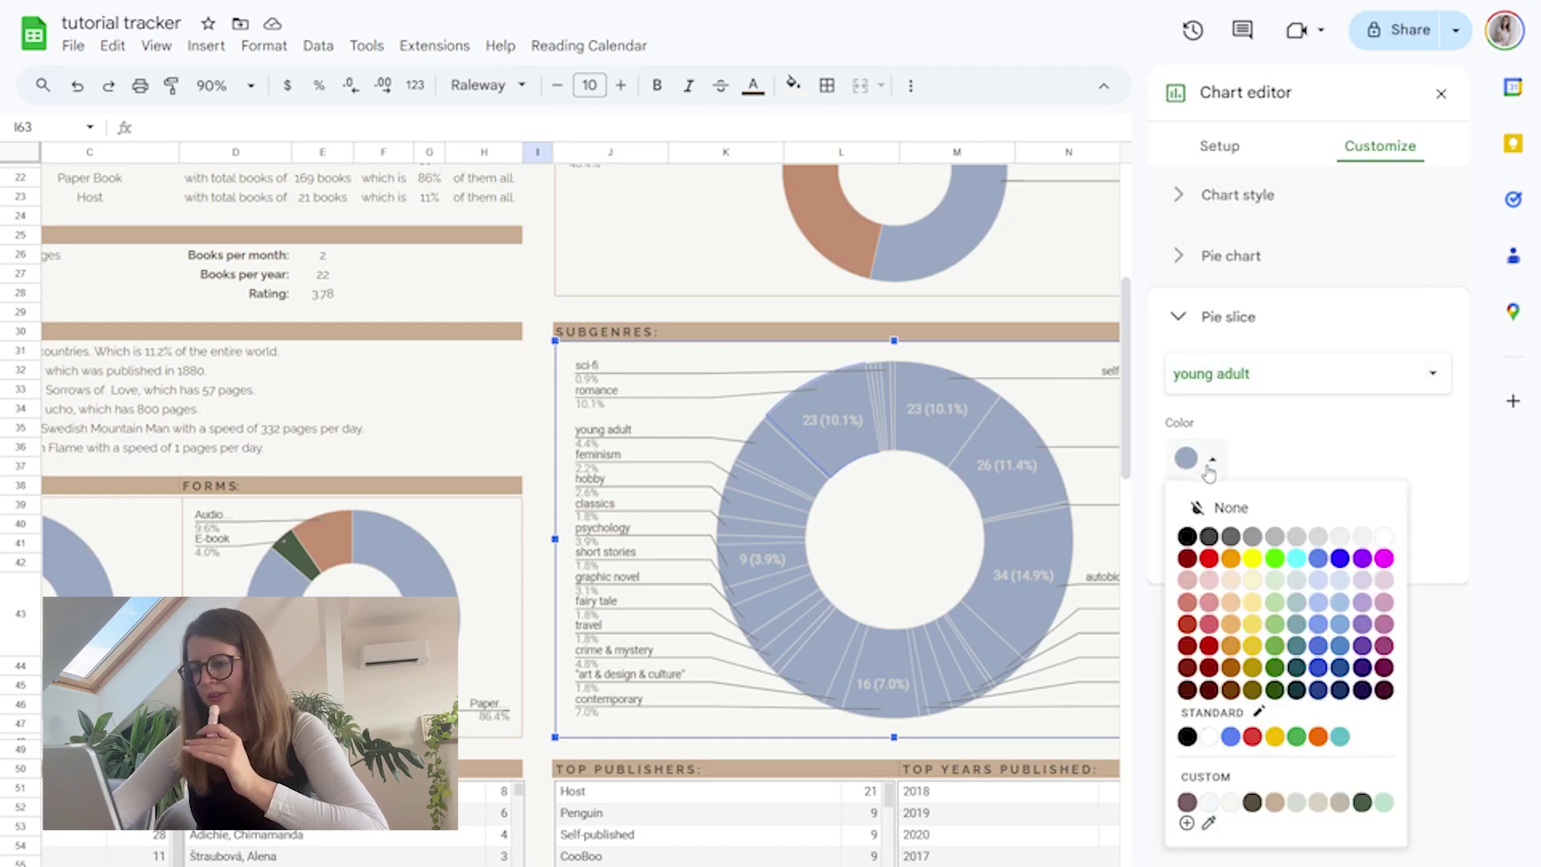
{"action": "left_click", "coordinate": [1209, 824]}
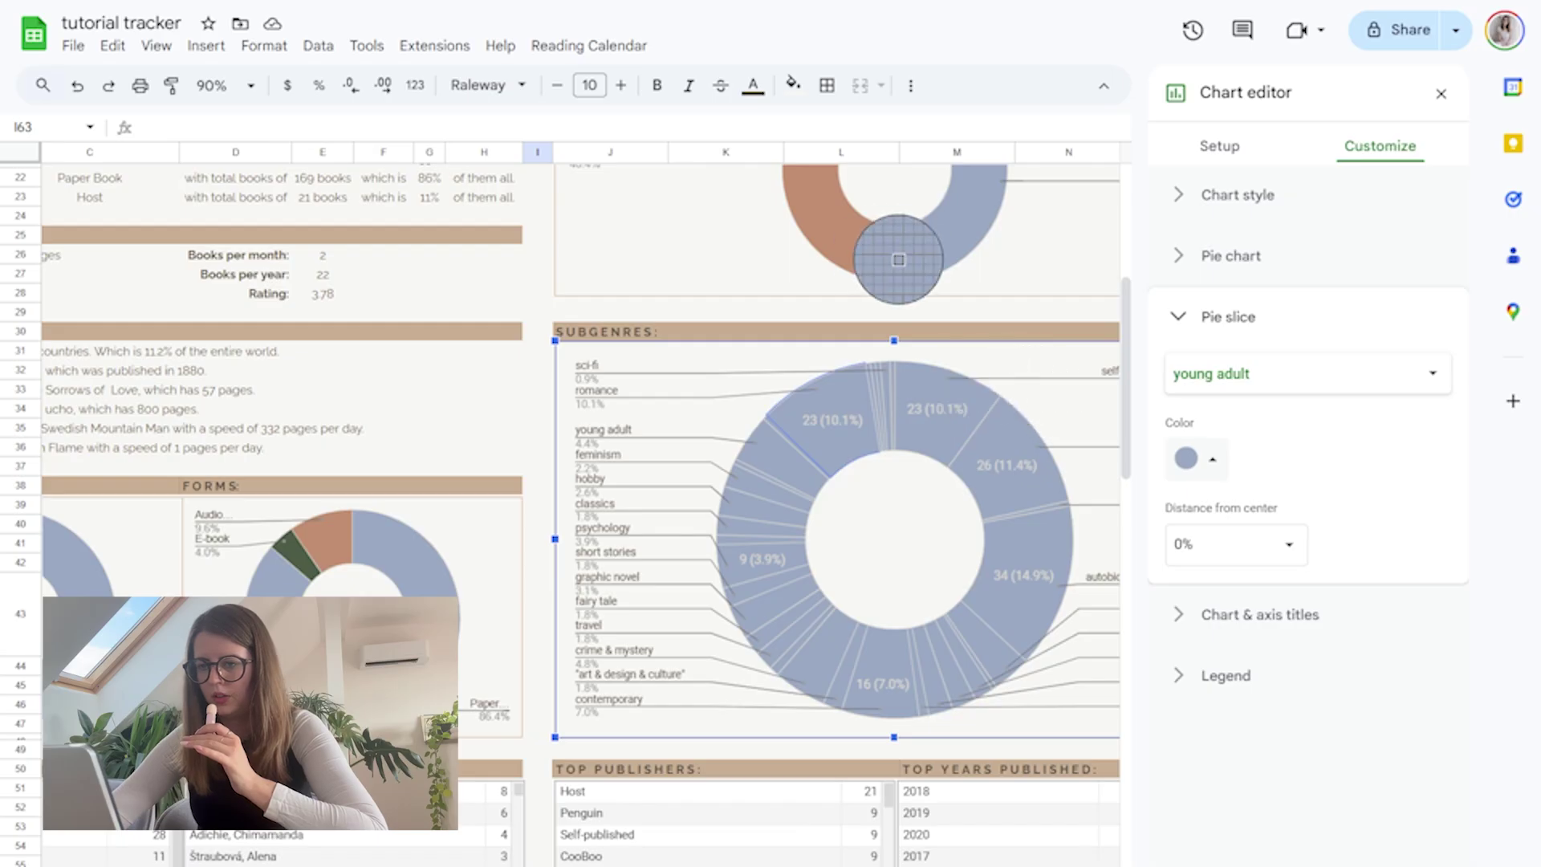
{"action": "left_click", "coordinate": [826, 225]}
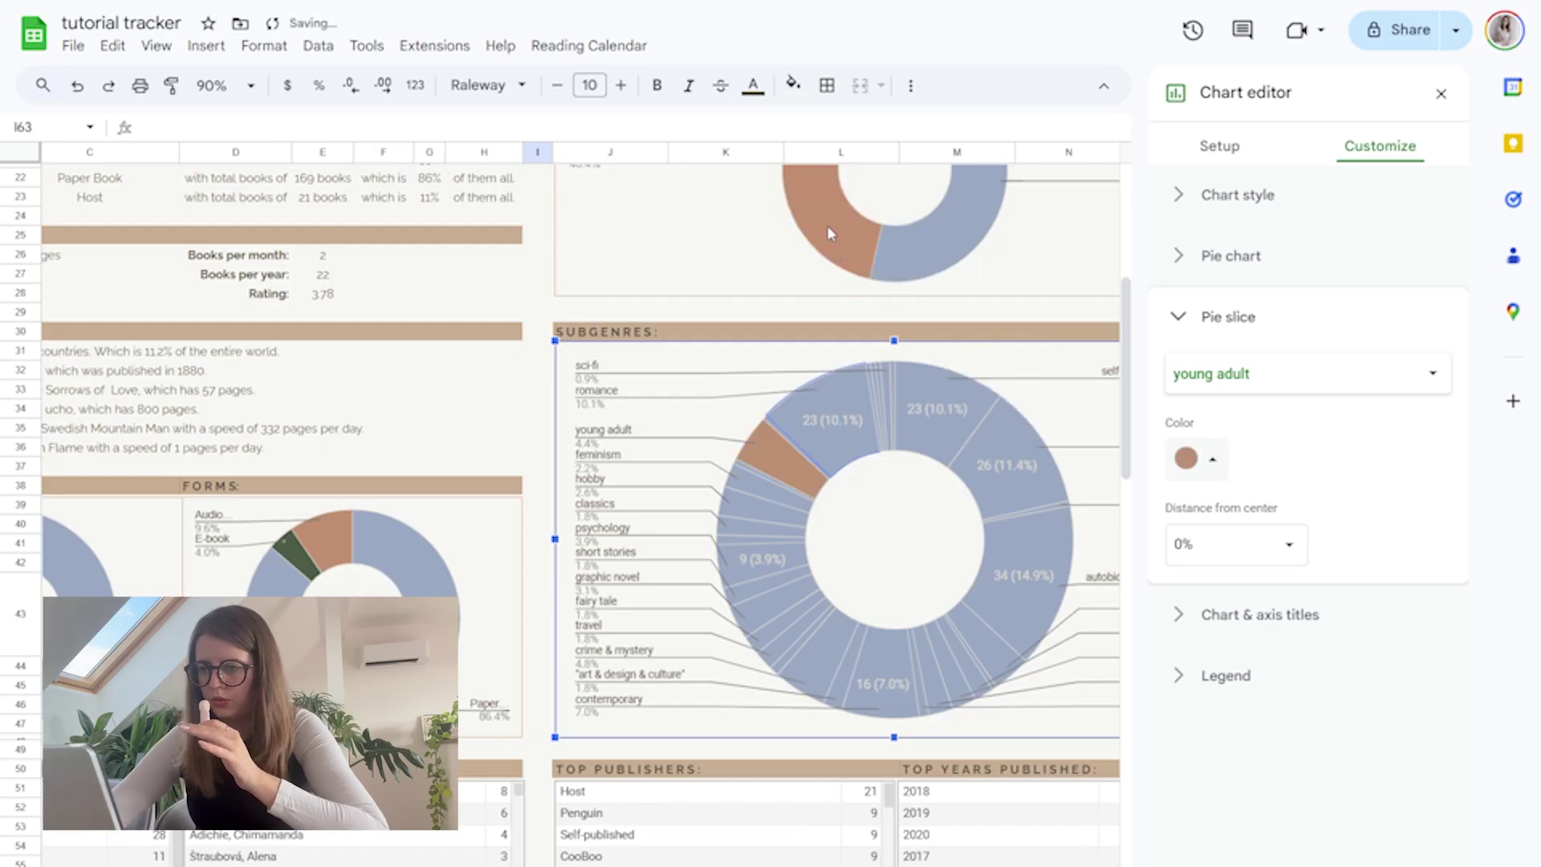
{"action": "left_click", "coordinate": [1441, 94]}
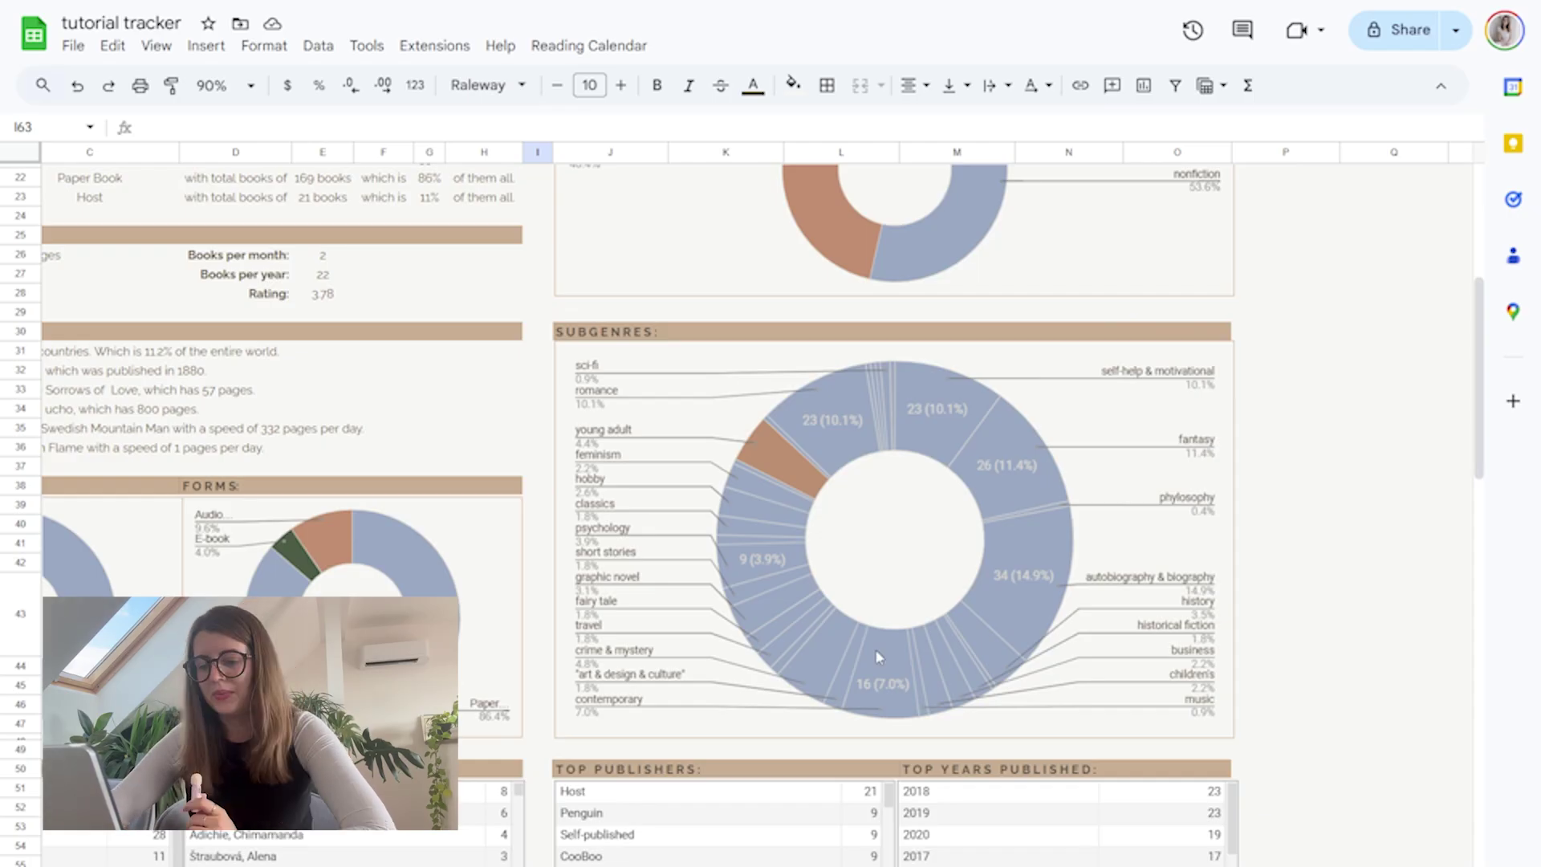
{"action": "scroll", "coordinate": [879, 658], "scroll_direction": "up", "scroll_amount": 2}
{"action": "scroll", "coordinate": [879, 657], "scroll_direction": "up", "scroll_amount": 1}
{"action": "scroll", "coordinate": [879, 657], "scroll_direction": "left", "scroll_amount": 3}
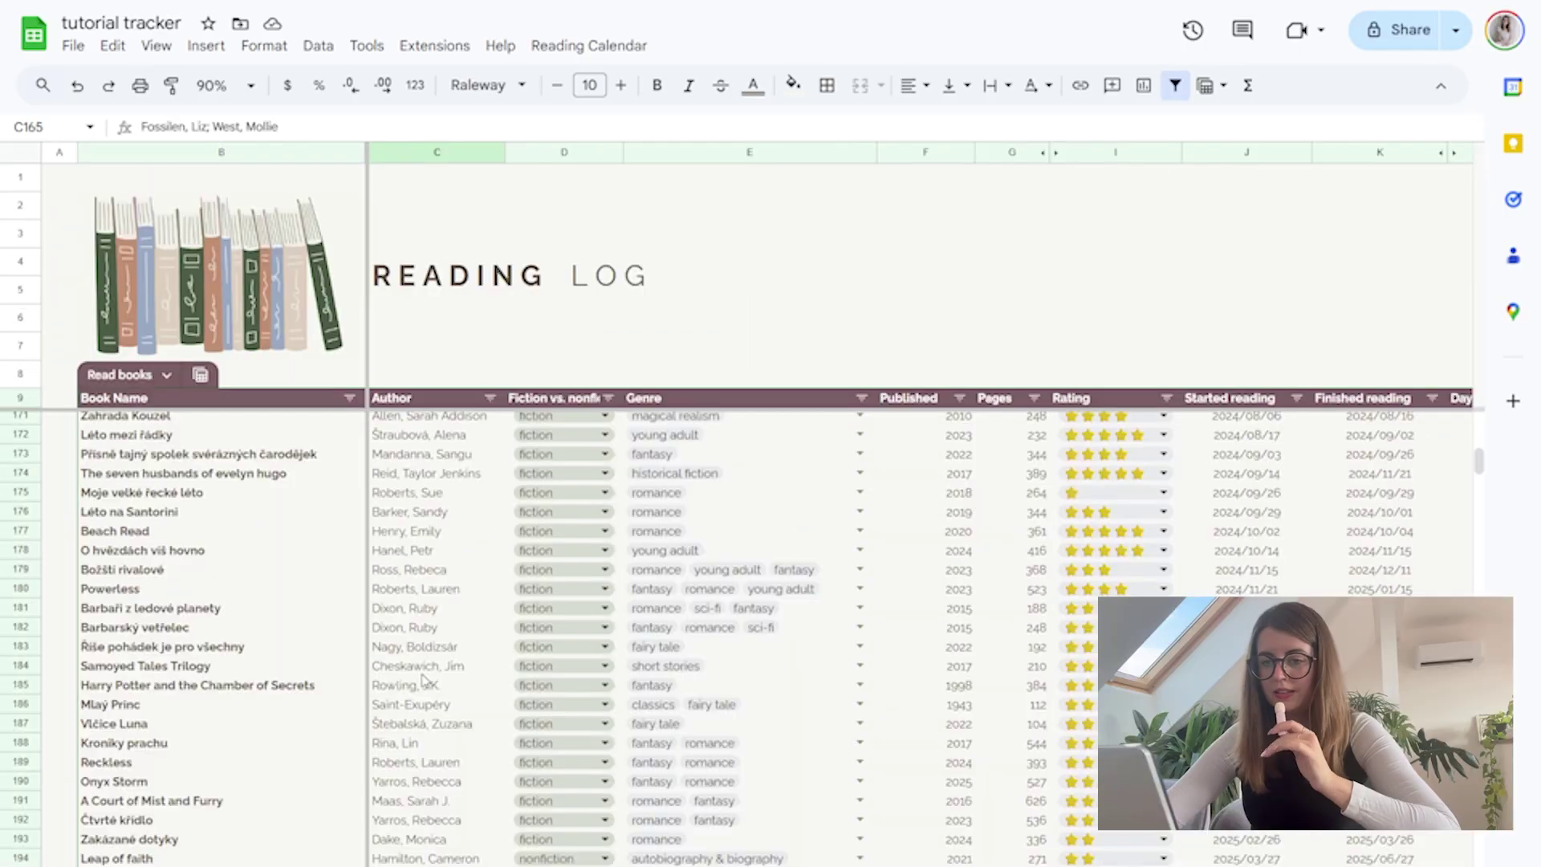
Select the empty cover cell of The Secret of Secrets in the Reading Log and copy the book's cover image from its Goodreads page
{"action": "scroll", "coordinate": [423, 680], "scroll_direction": "down", "scroll_amount": 1}
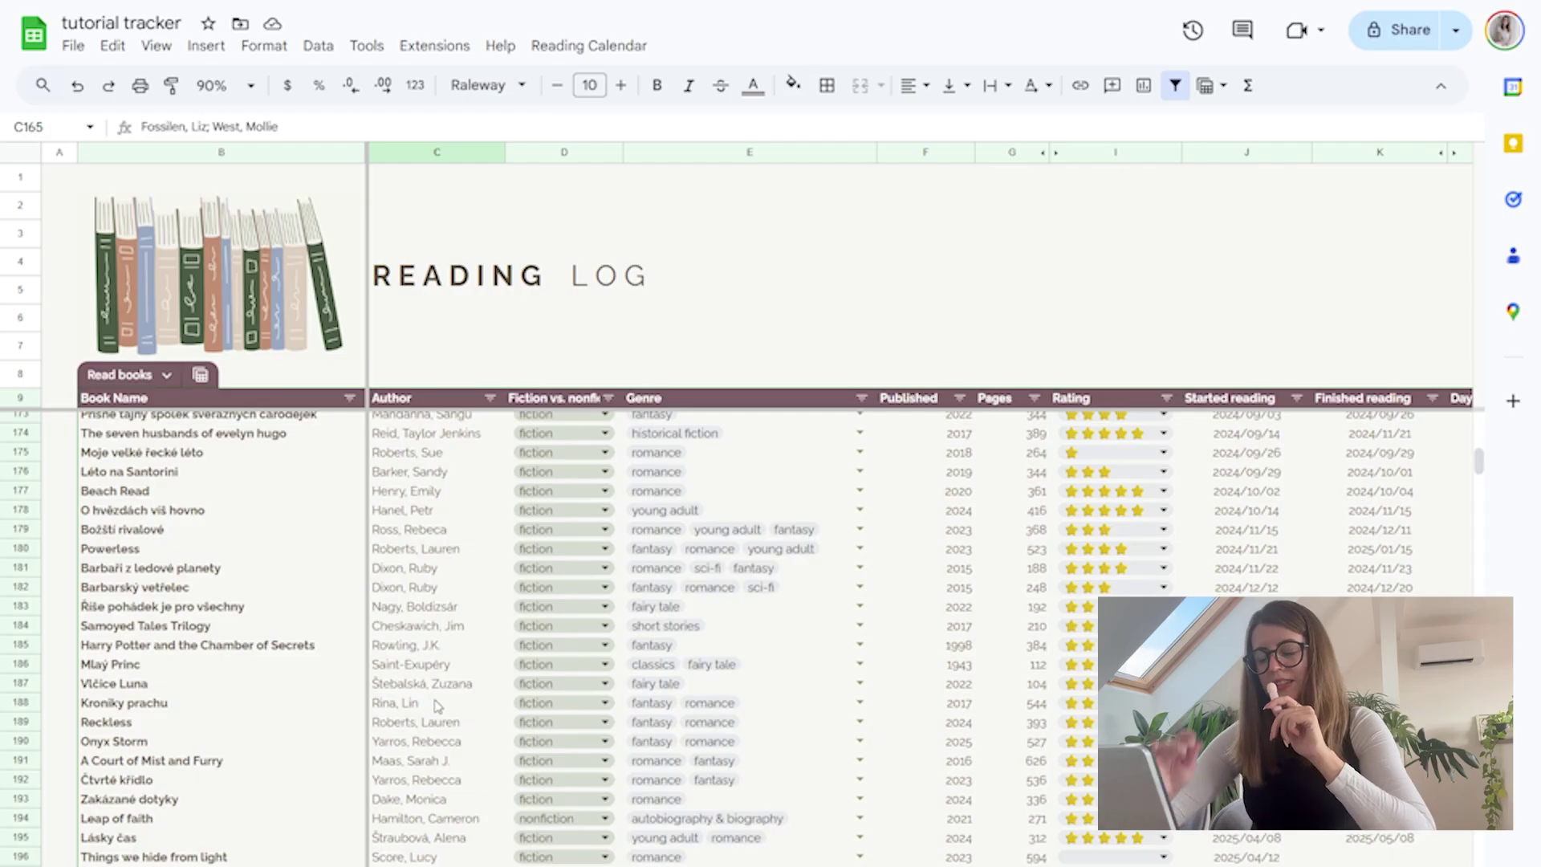
{"action": "scroll", "coordinate": [436, 706], "scroll_direction": "down", "scroll_amount": 2}
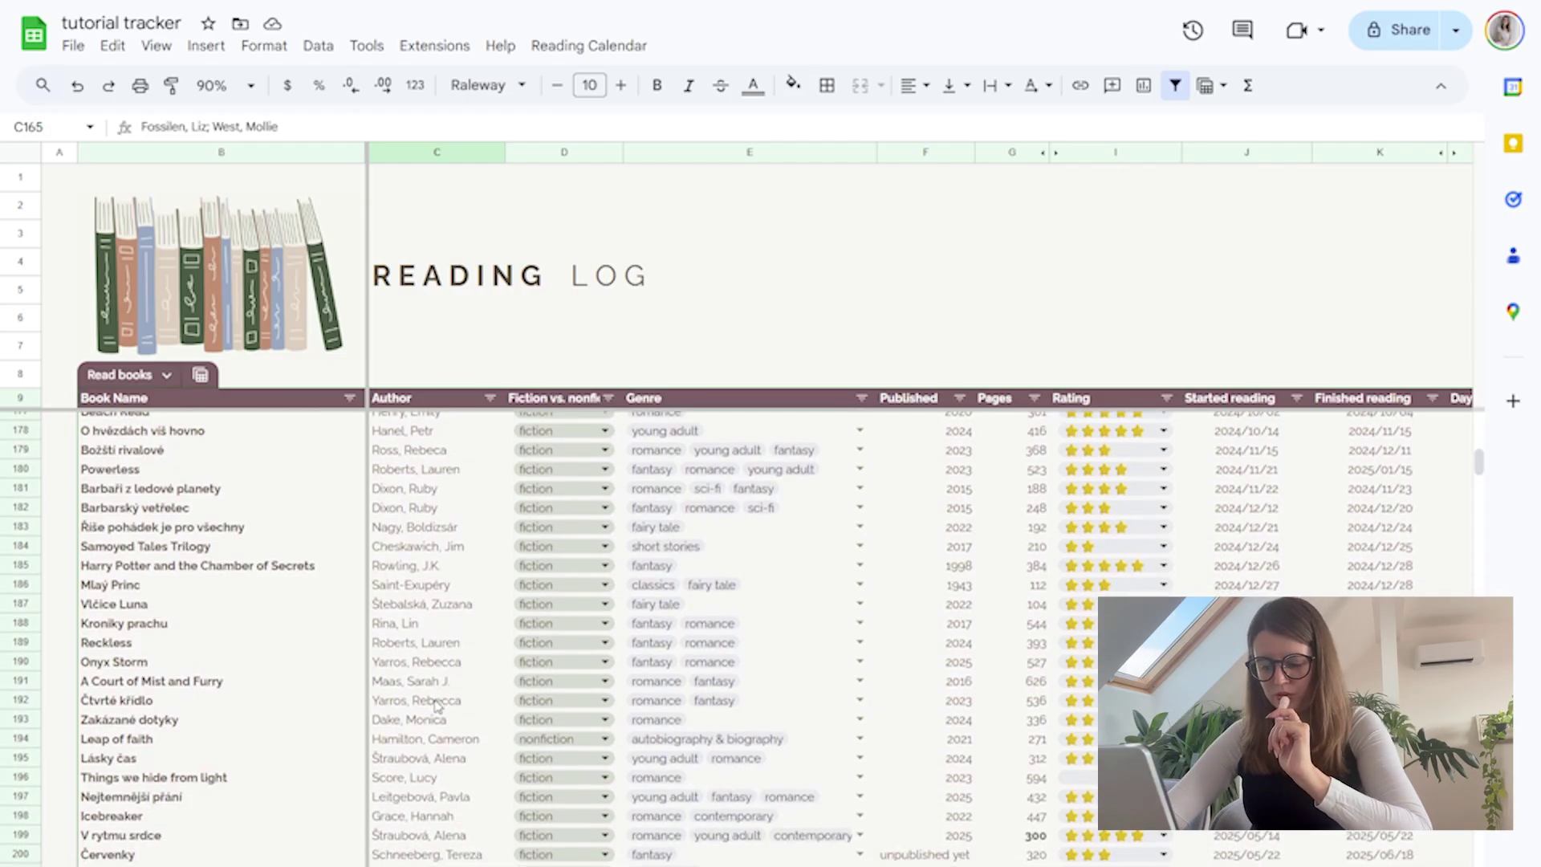
{"action": "scroll", "coordinate": [436, 706], "scroll_direction": "down", "scroll_amount": 4}
{"action": "scroll", "coordinate": [436, 705], "scroll_direction": "right", "scroll_amount": 8}
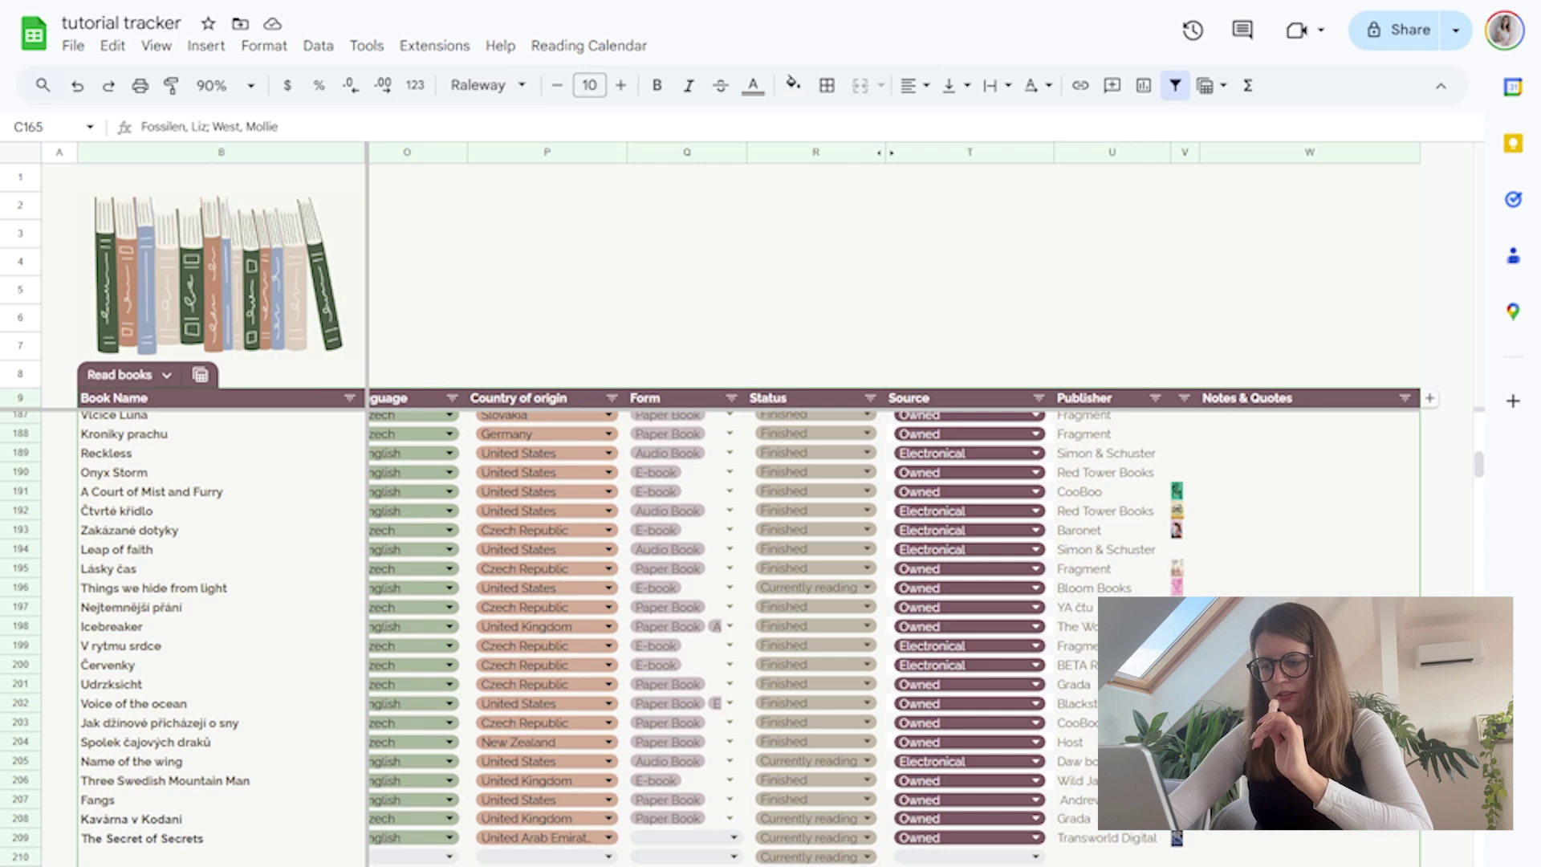
{"action": "left_click", "coordinate": [1183, 839]}
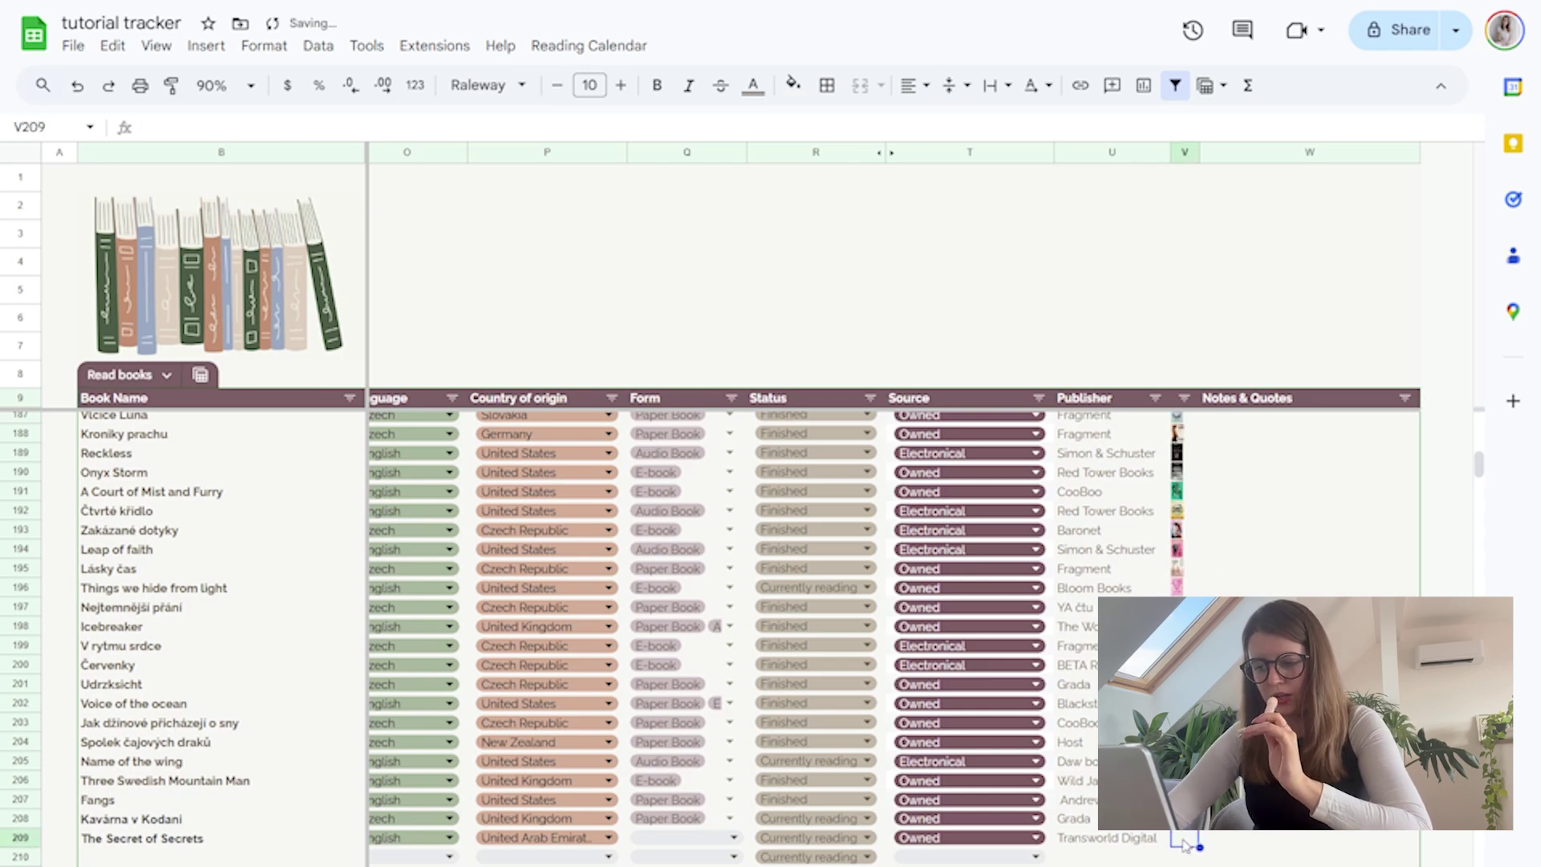
{"action": "key", "text": "ctrl+Tab"}
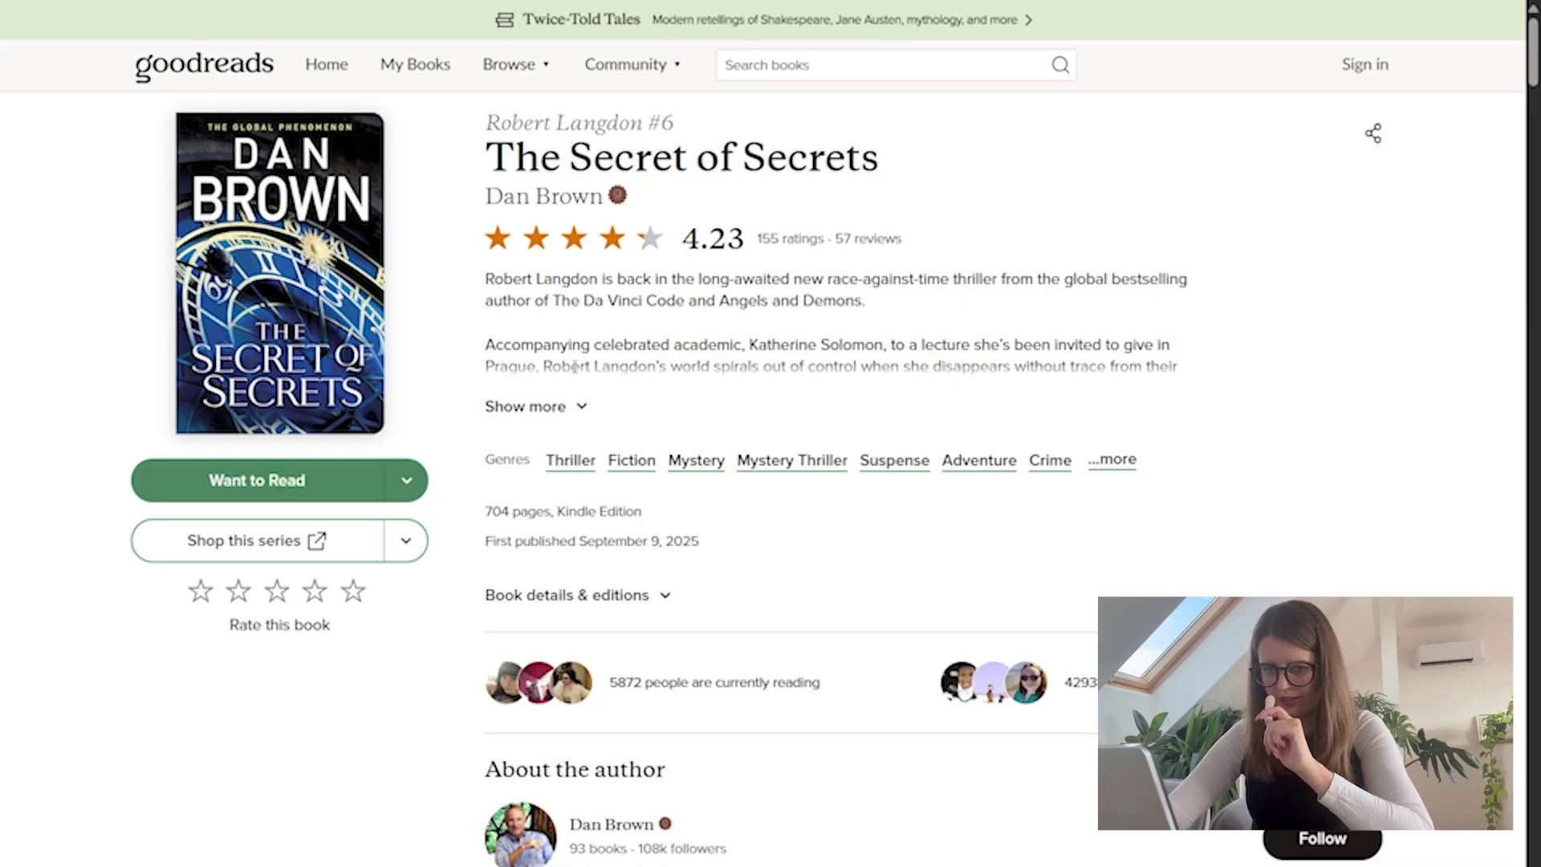
{"action": "right_click", "coordinate": [292, 235]}
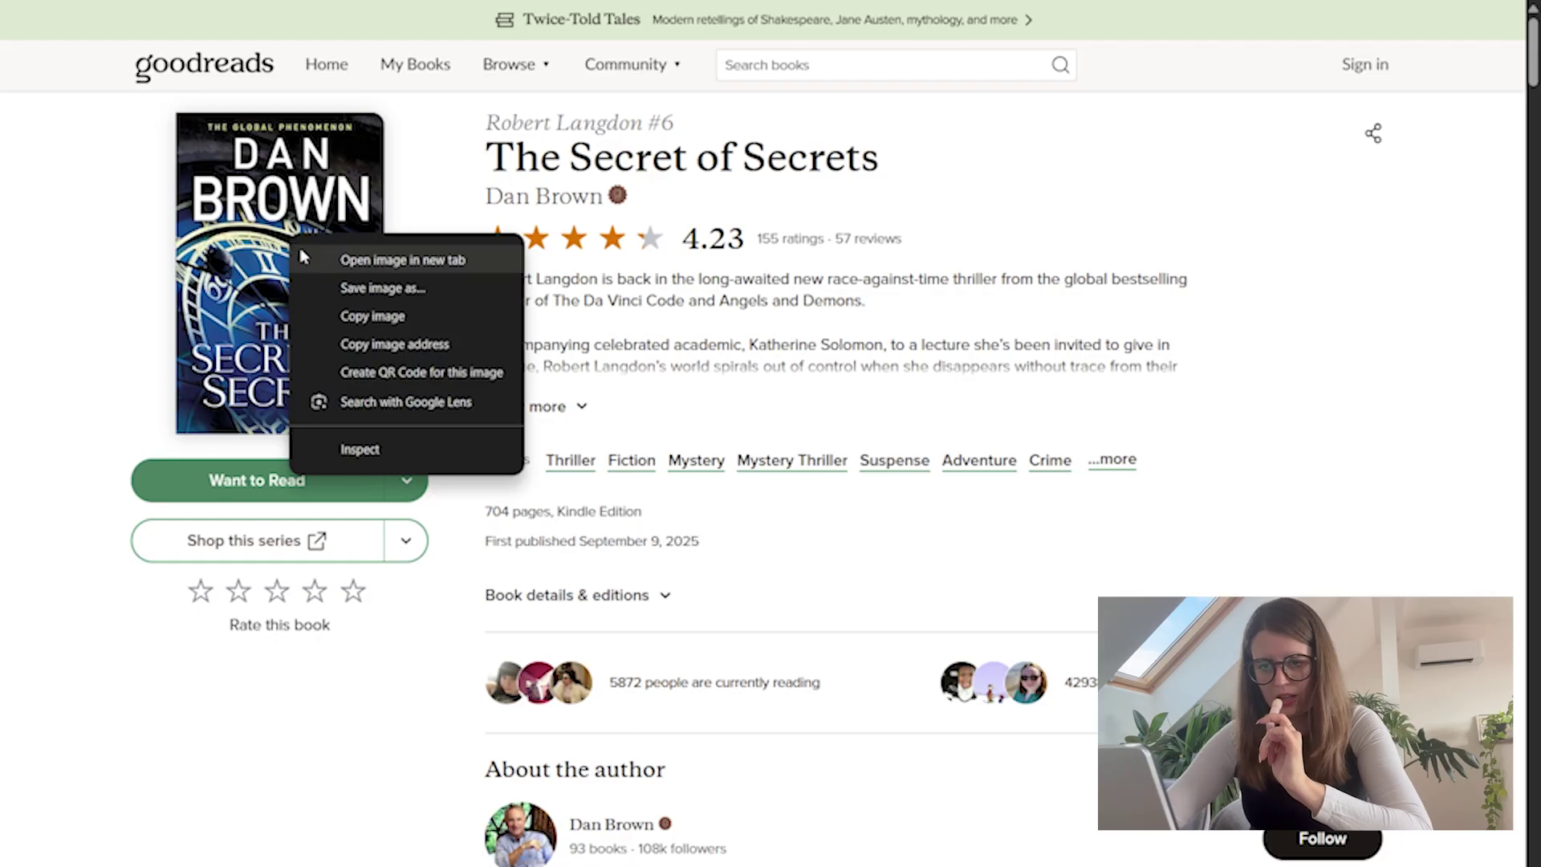
{"action": "left_click", "coordinate": [382, 321]}
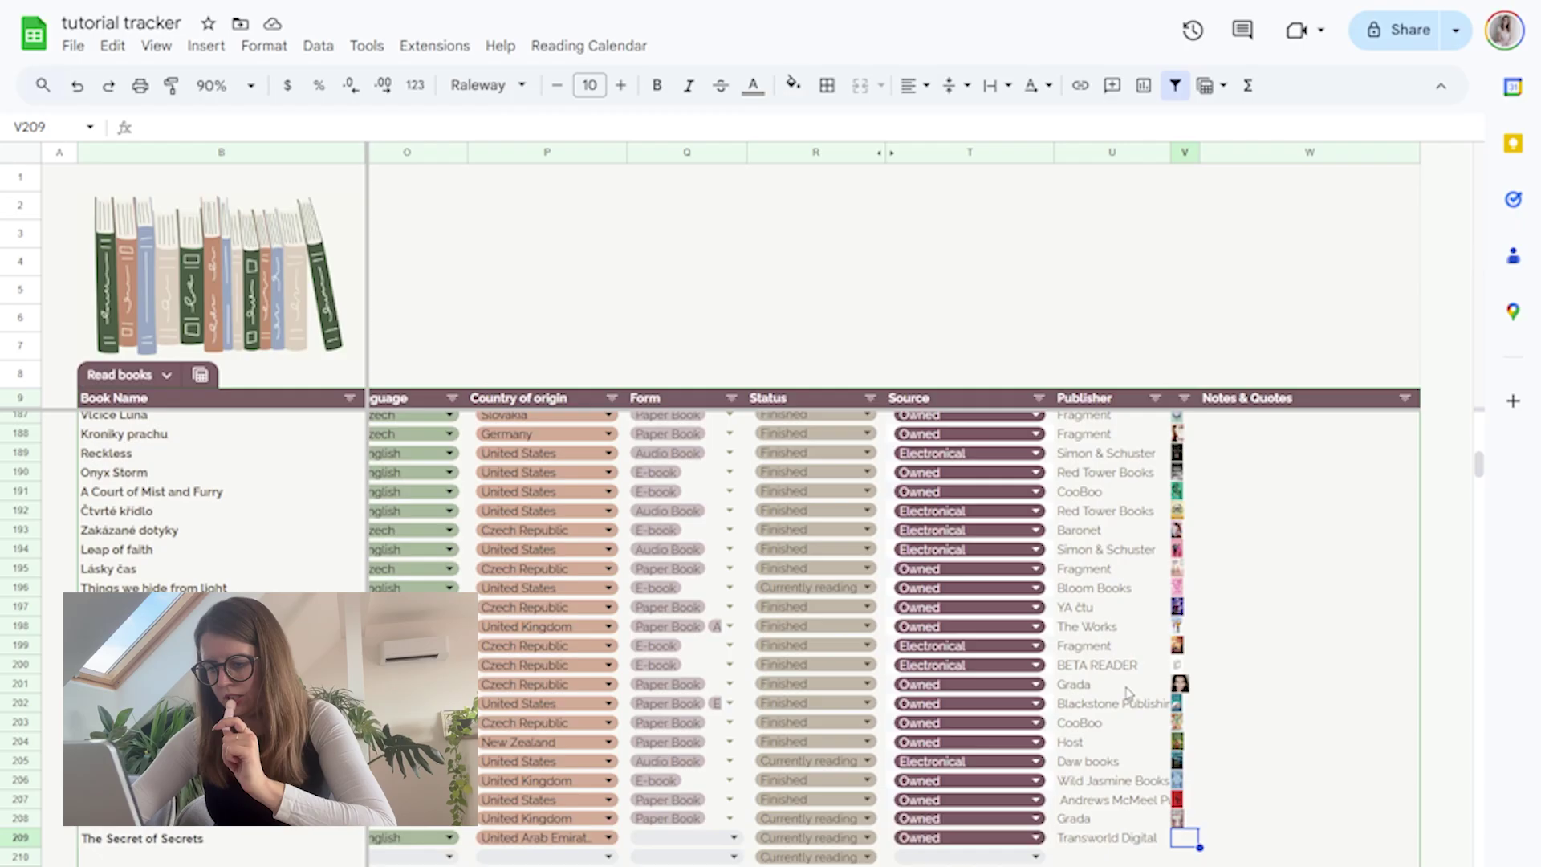
Paste the copied cover image into the Reading Log and place it inside the selected cell V209
{"action": "scroll", "coordinate": [1128, 692], "scroll_direction": "down", "scroll_amount": 4}
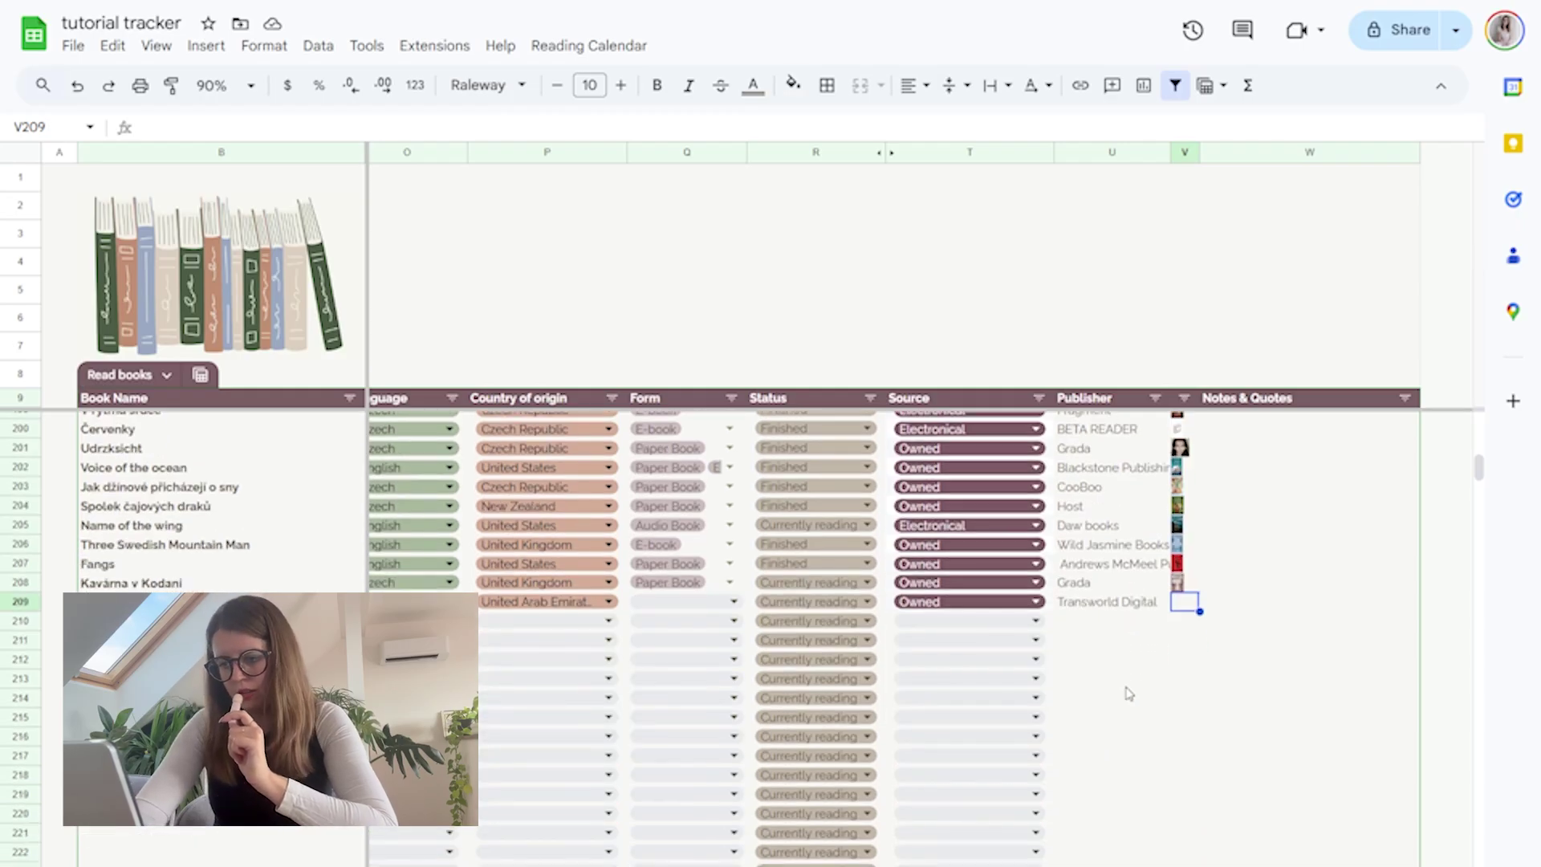
{"action": "key", "text": "ctrl+v"}
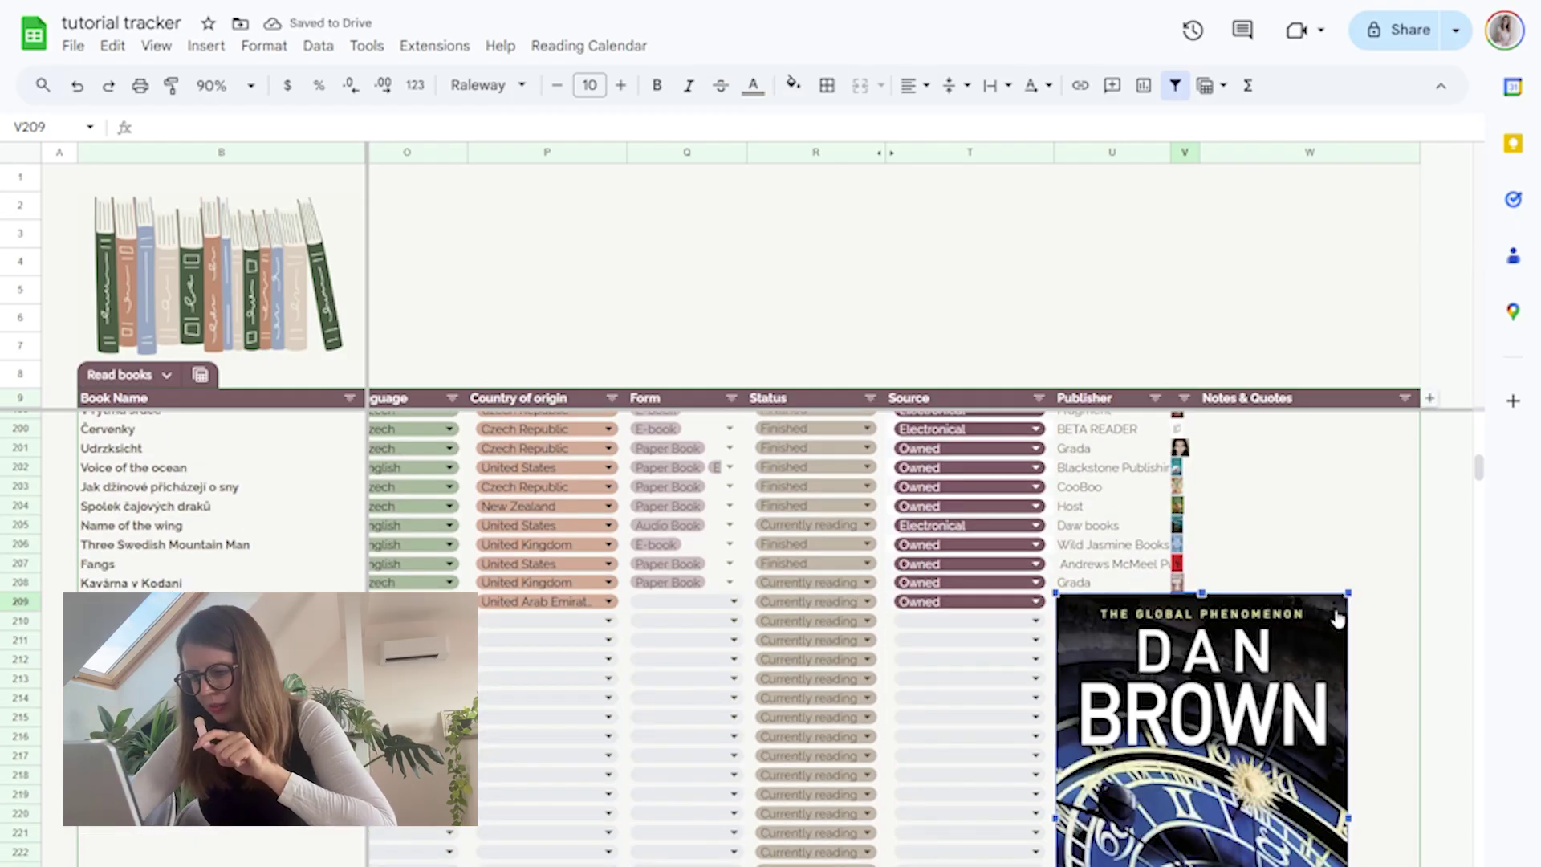
{"action": "left_click", "coordinate": [1336, 617]}
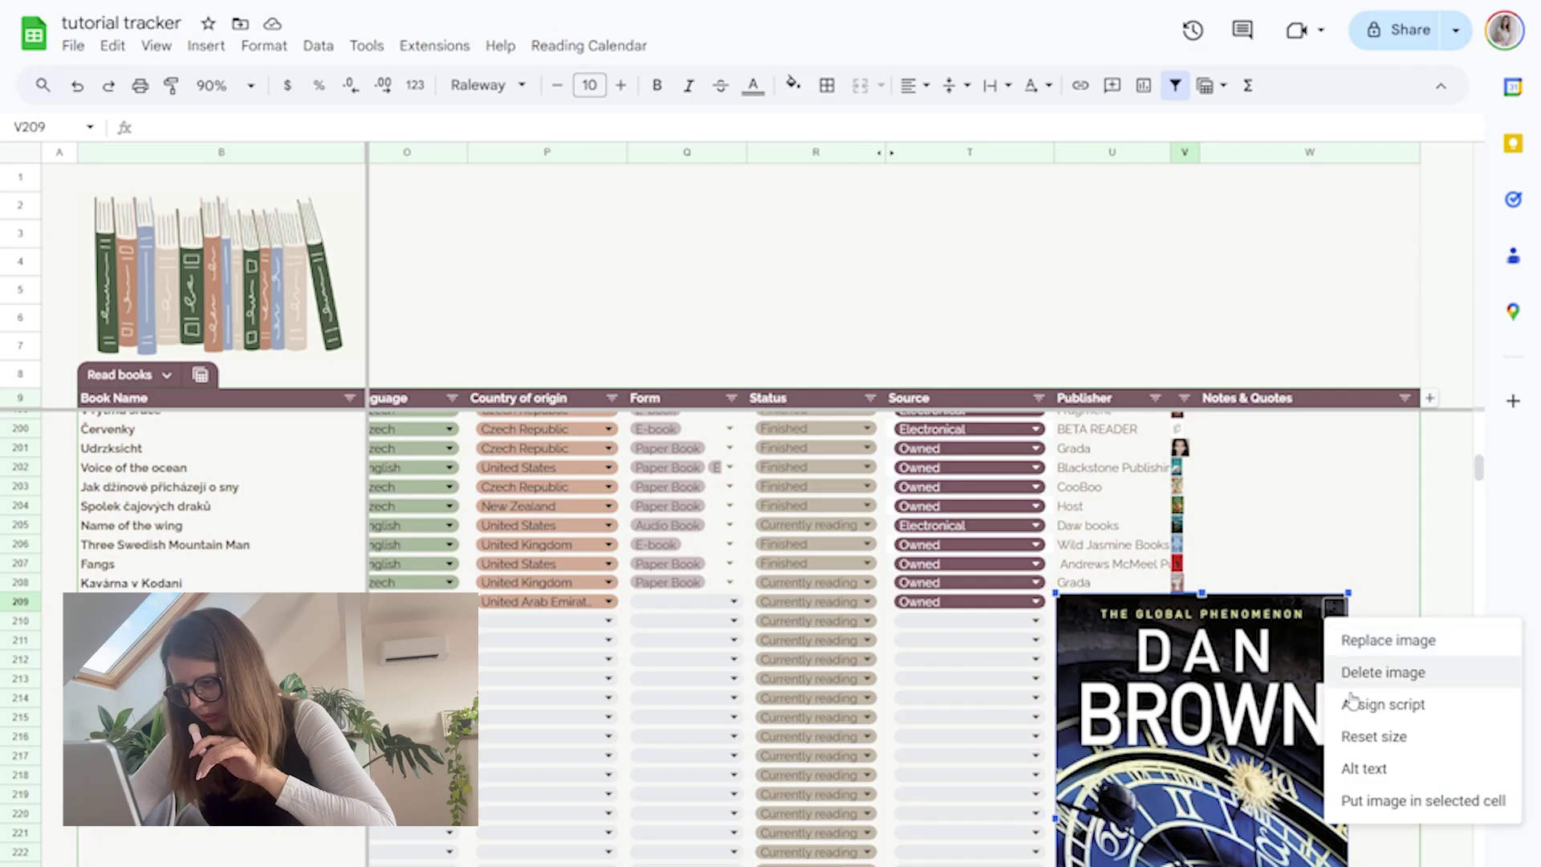
{"action": "left_click", "coordinate": [1382, 800]}
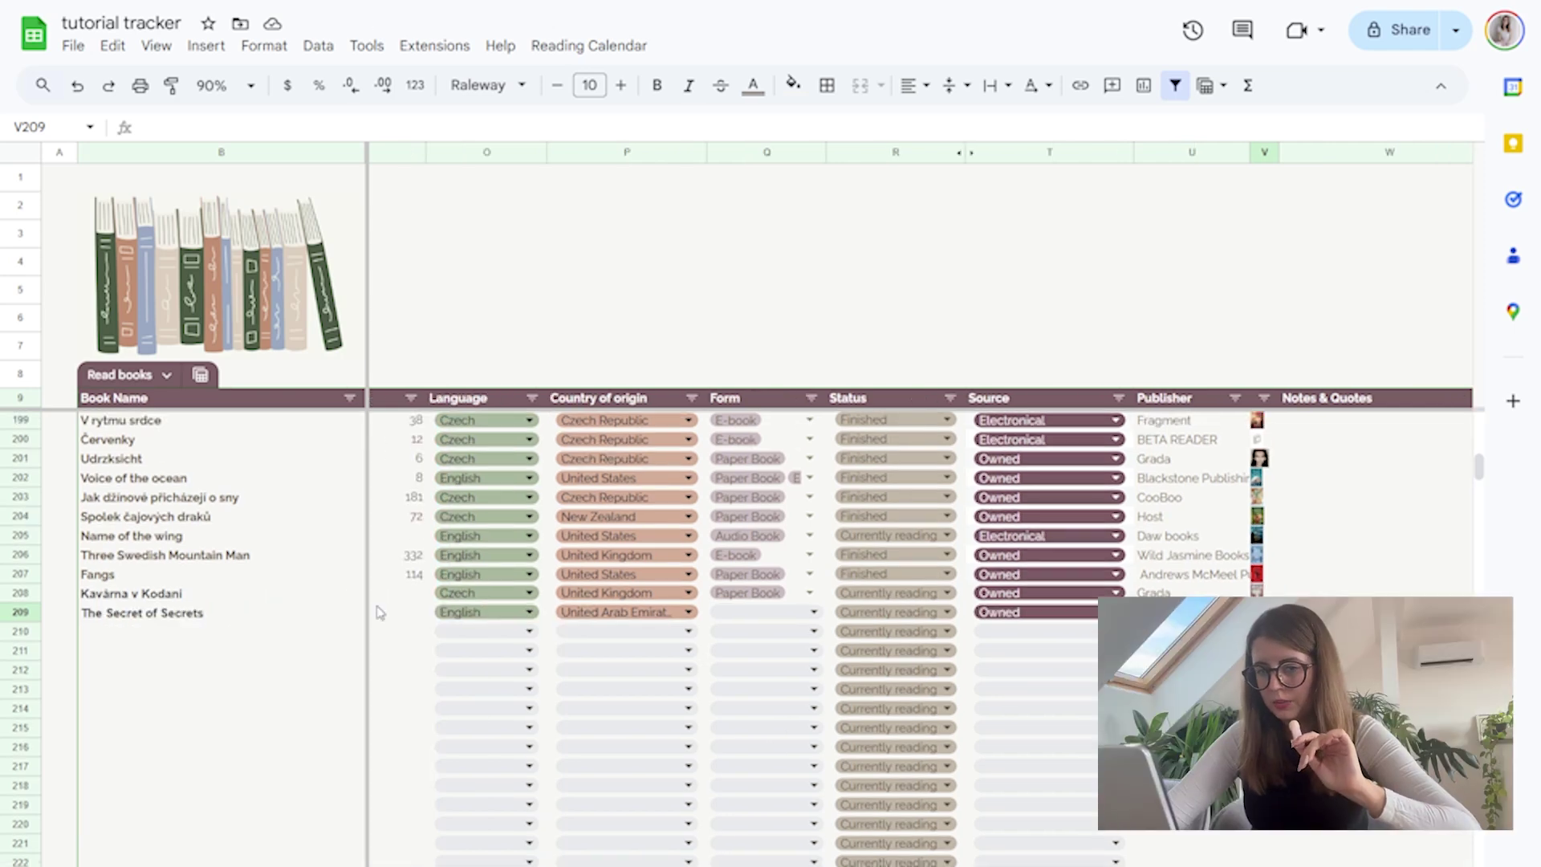
Preview the Read books table in its saved Group by Rating view, then exit the view
{"action": "scroll", "coordinate": [379, 613], "scroll_direction": "up", "scroll_amount": 15}
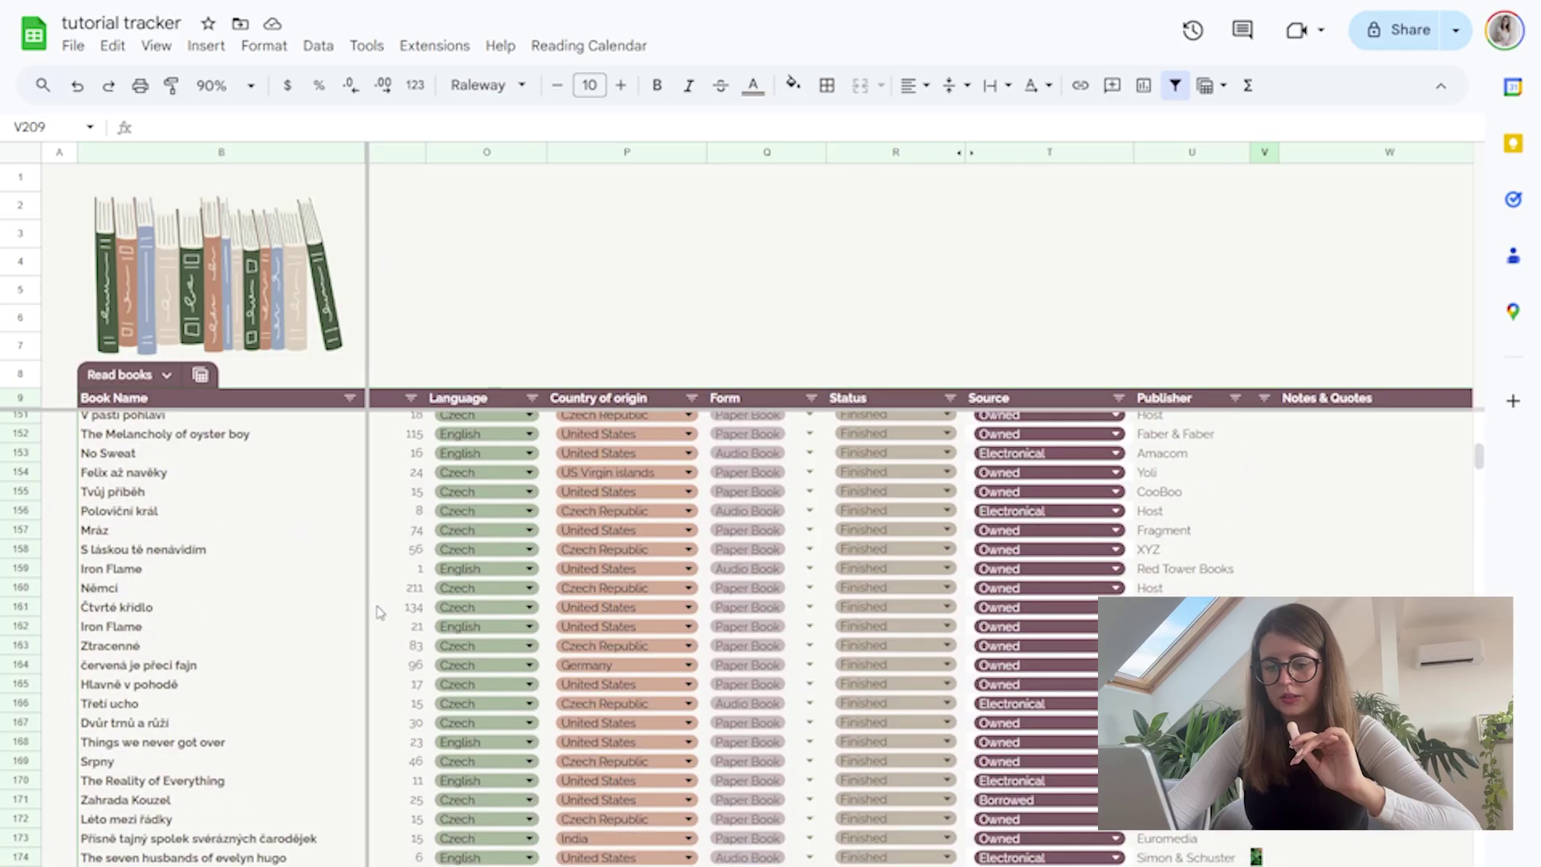
{"action": "scroll", "coordinate": [380, 613], "scroll_direction": "up", "scroll_amount": 20}
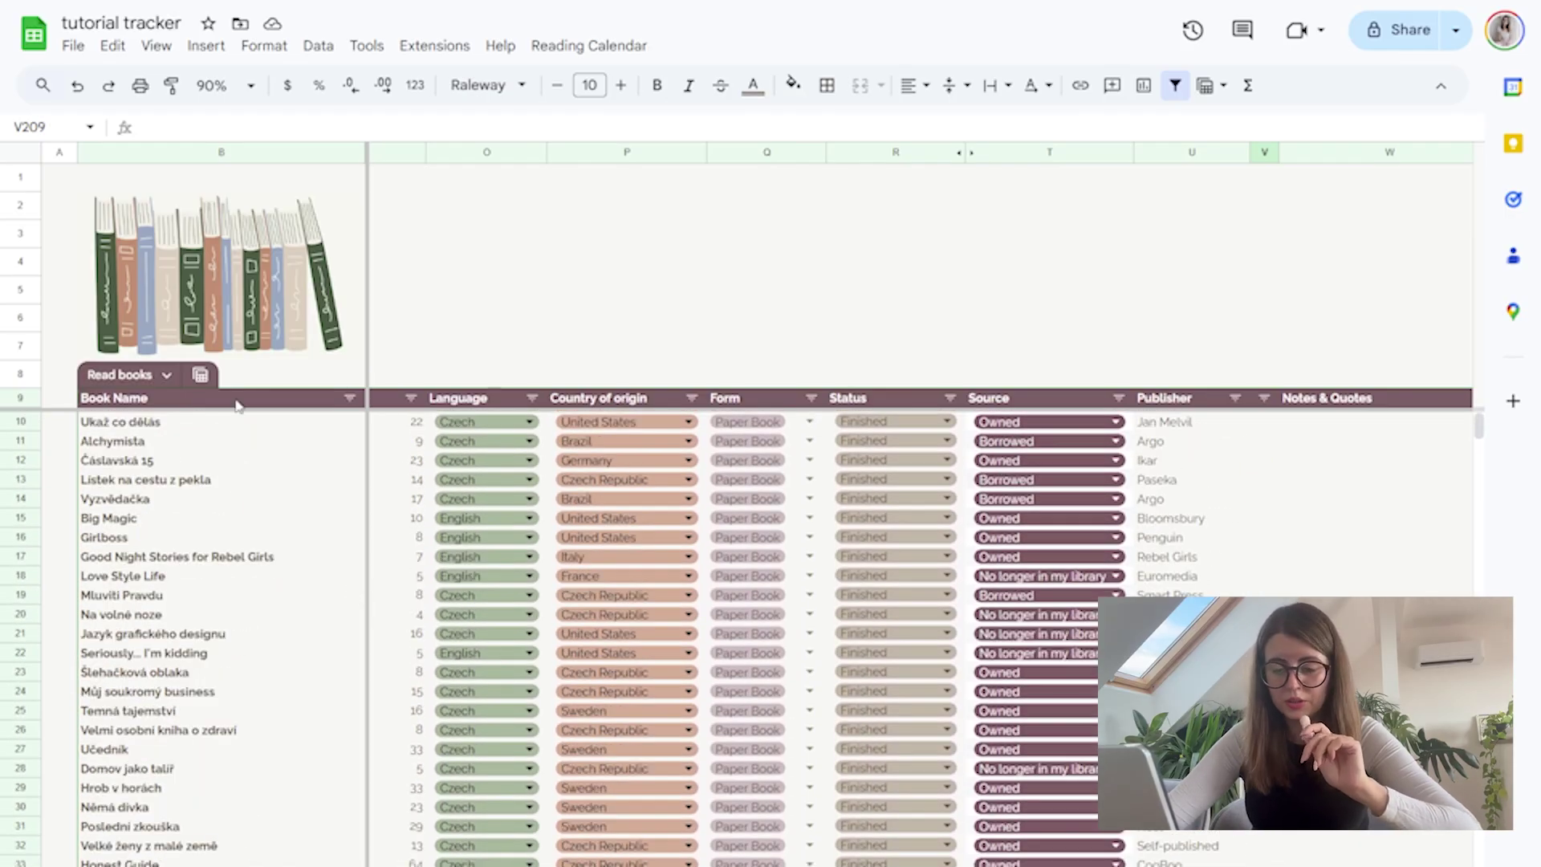
{"action": "left_click", "coordinate": [200, 375]}
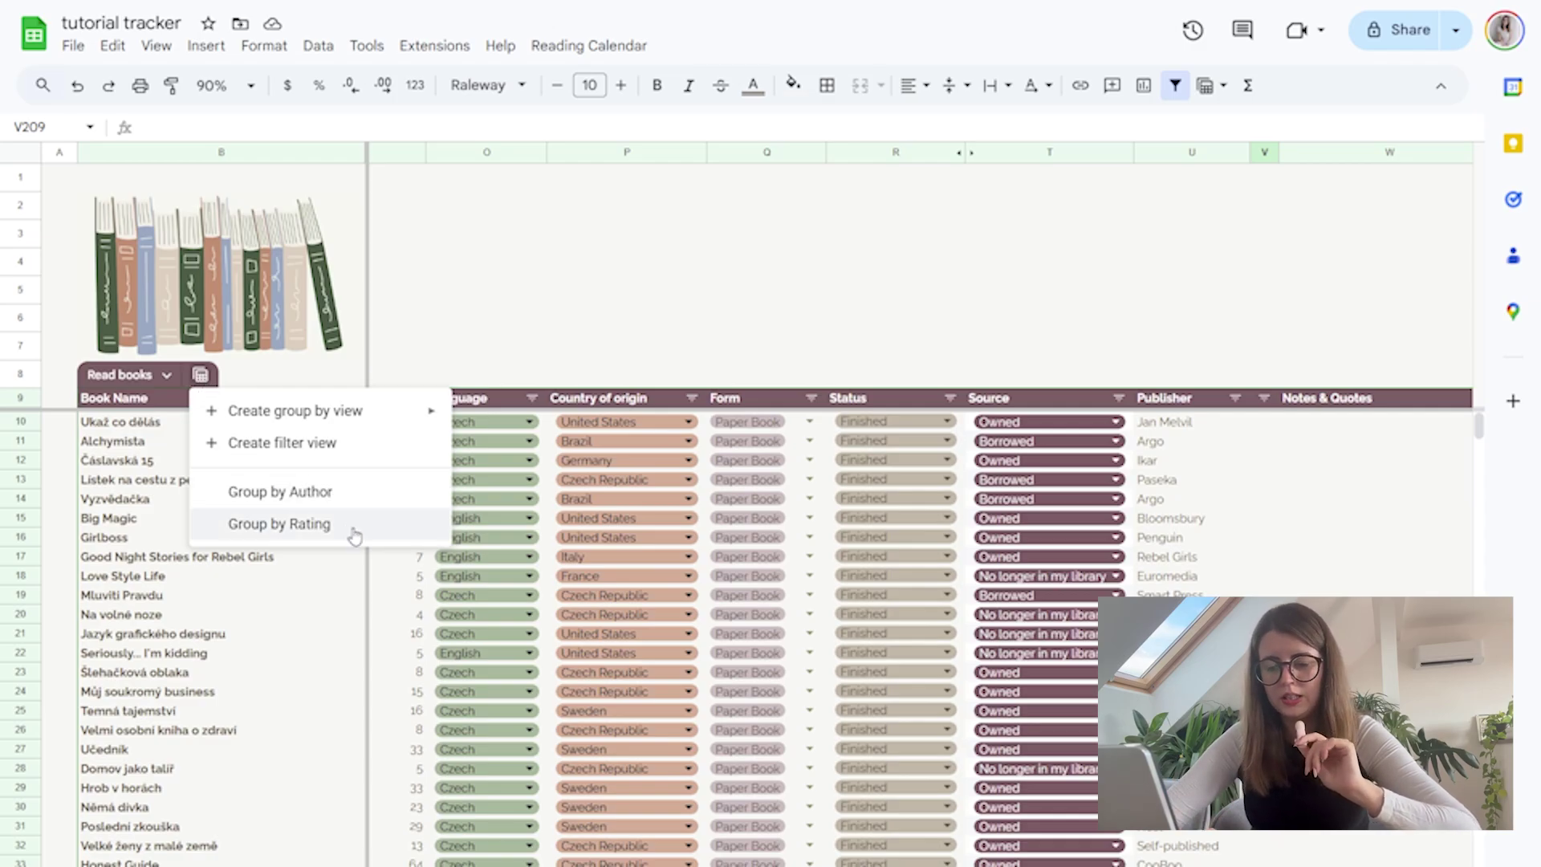
{"action": "left_click", "coordinate": [224, 538]}
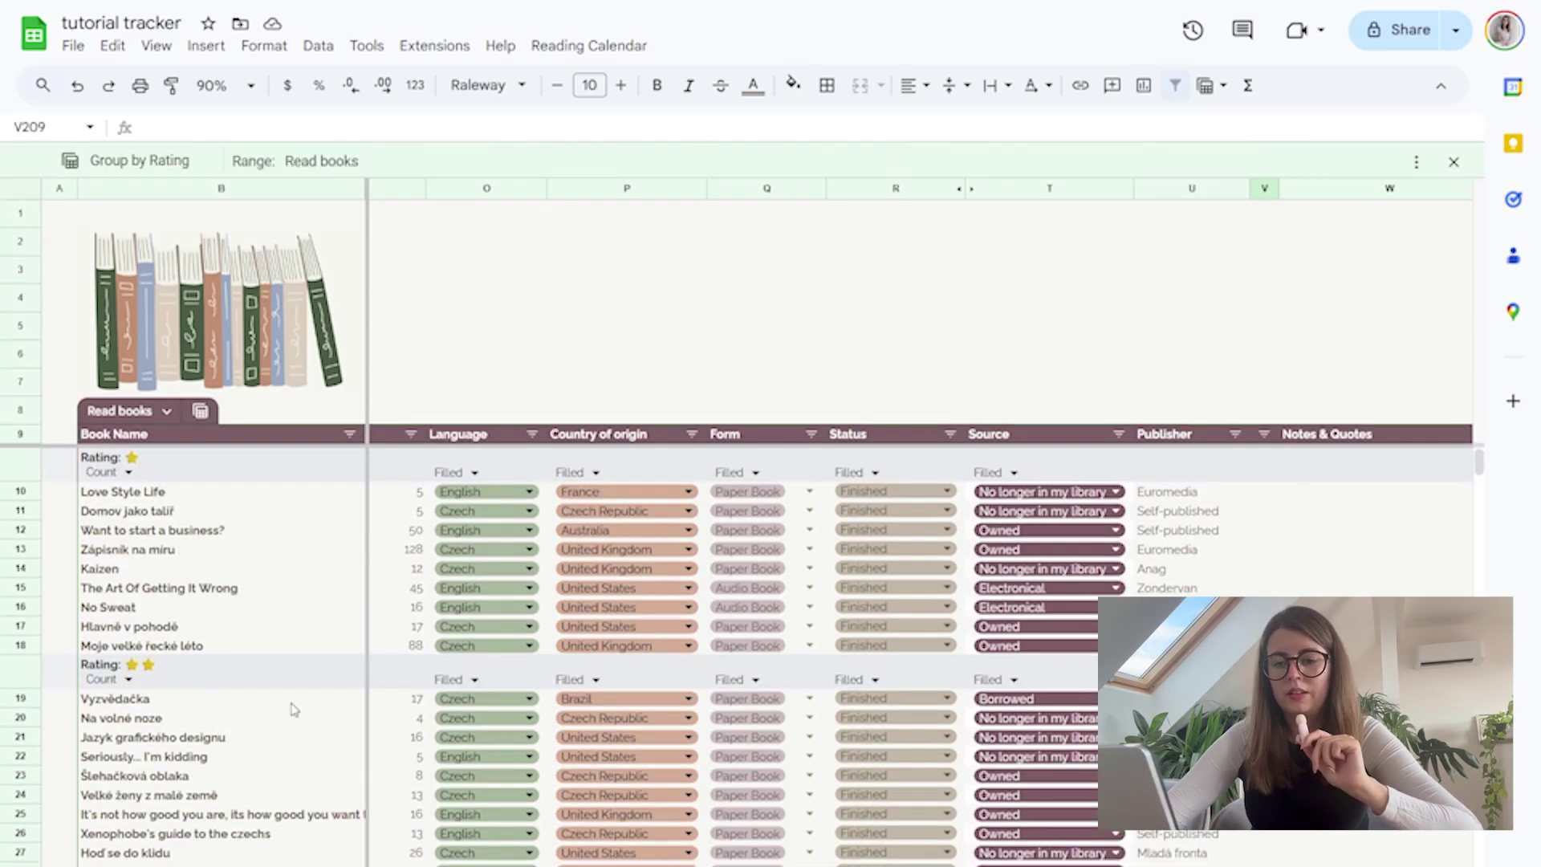
{"action": "scroll", "coordinate": [295, 712], "scroll_direction": "down", "scroll_amount": 20}
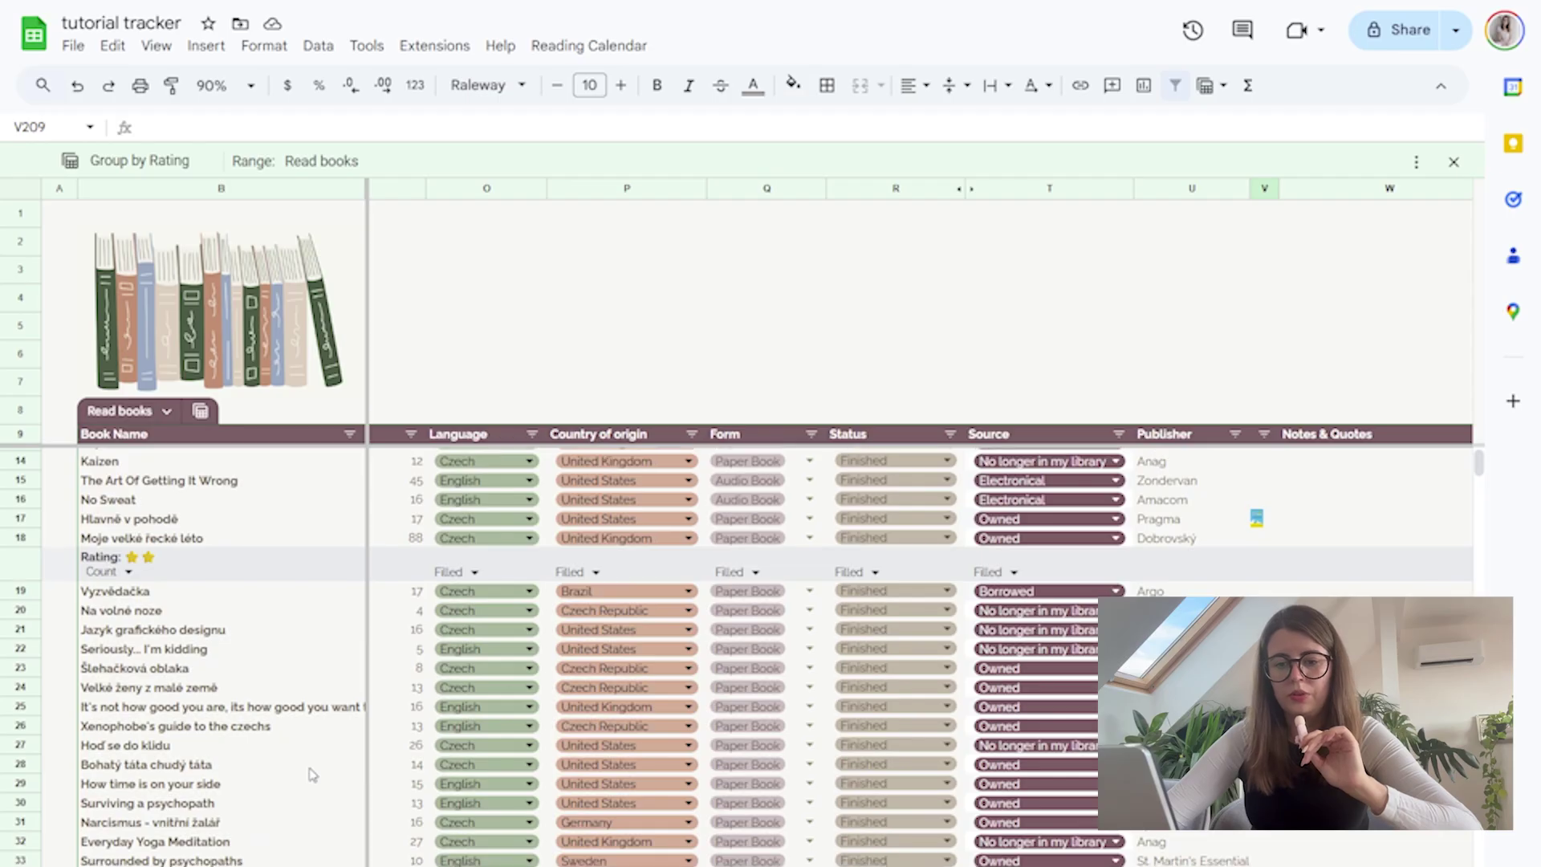
{"action": "scroll", "coordinate": [313, 774], "scroll_direction": "up", "scroll_amount": 20}
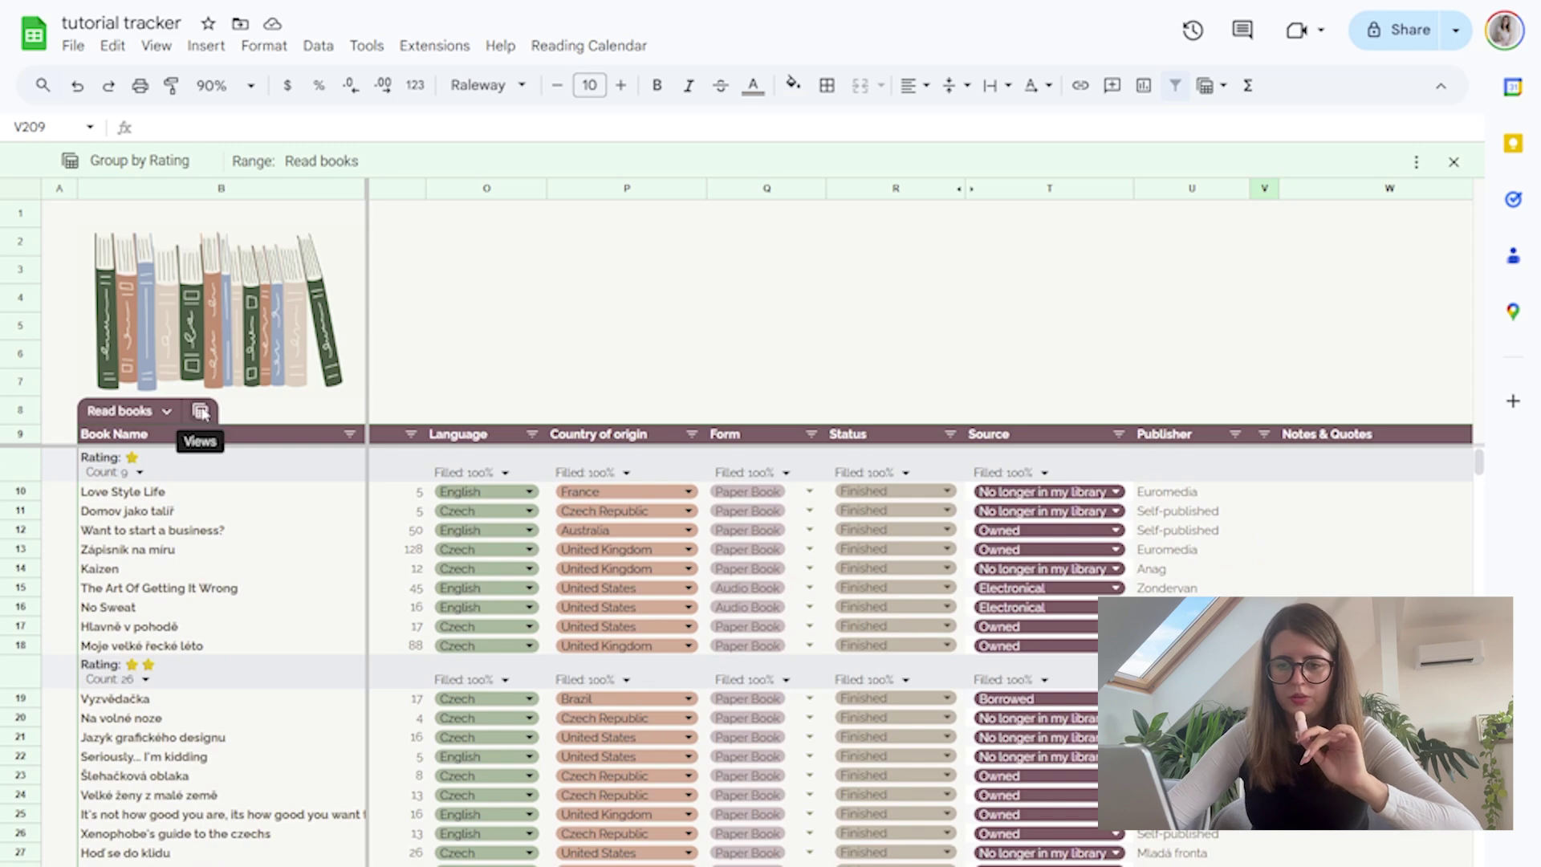
{"action": "left_click", "coordinate": [201, 412]}
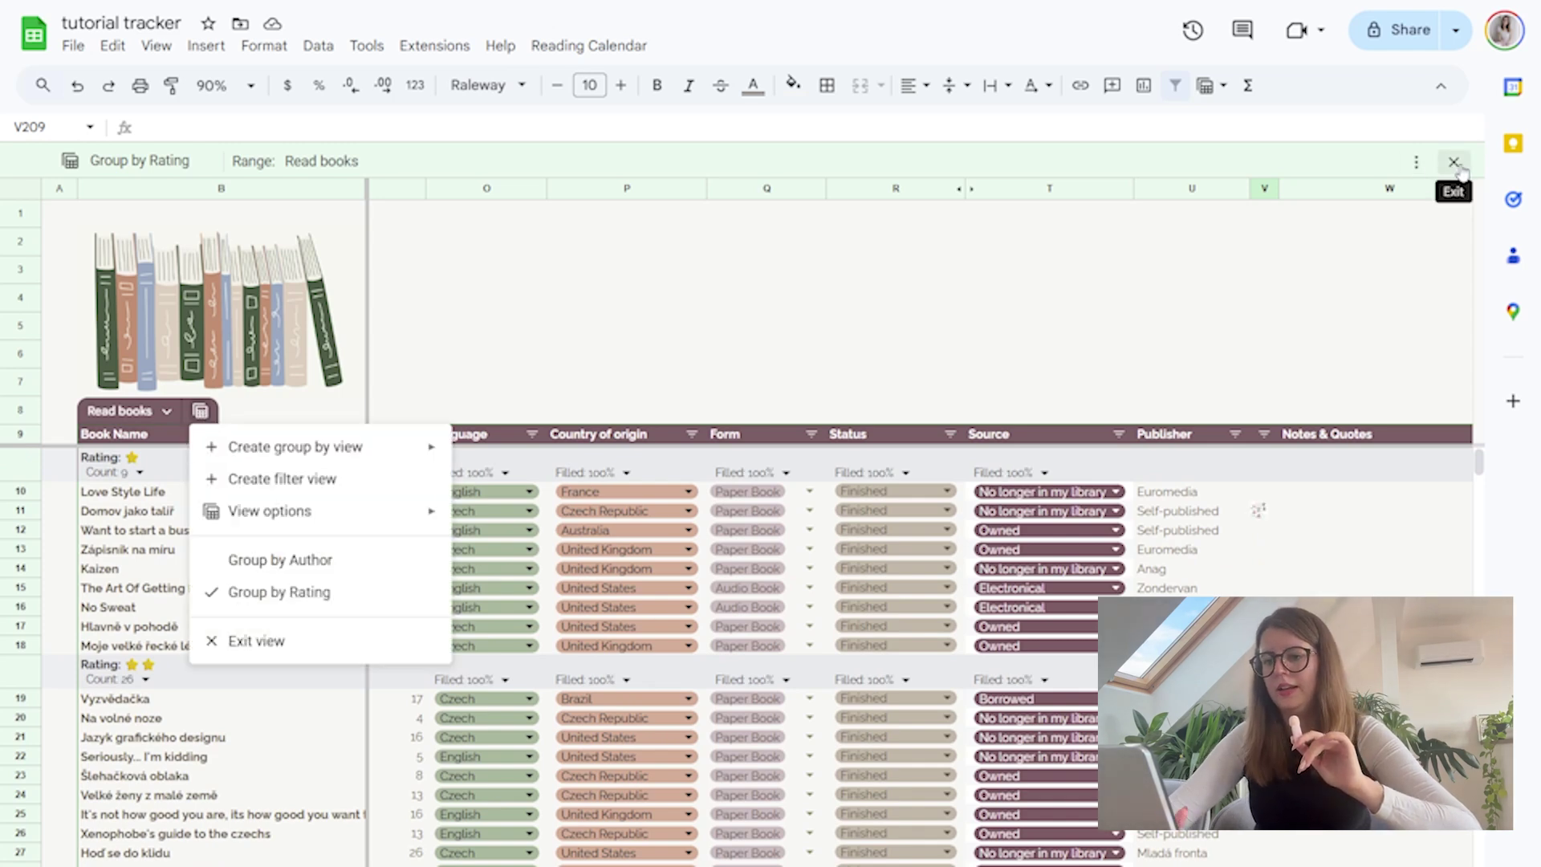
{"action": "left_click", "coordinate": [1454, 161]}
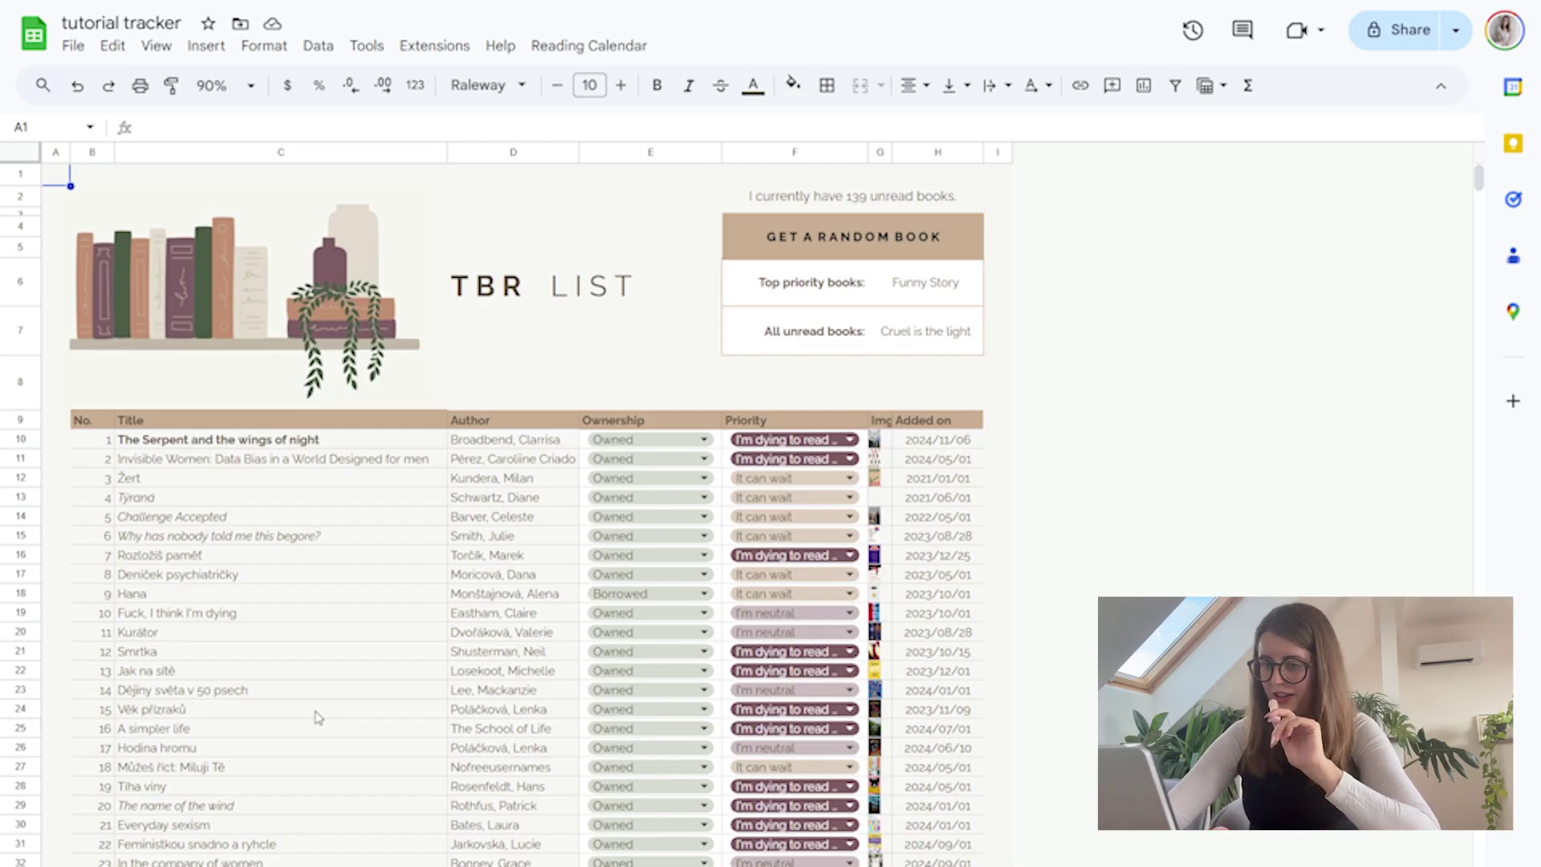
Add a new entry titled "book" in the first empty row of the TBR List
{"action": "scroll", "coordinate": [319, 717], "scroll_direction": "down", "scroll_amount": 4}
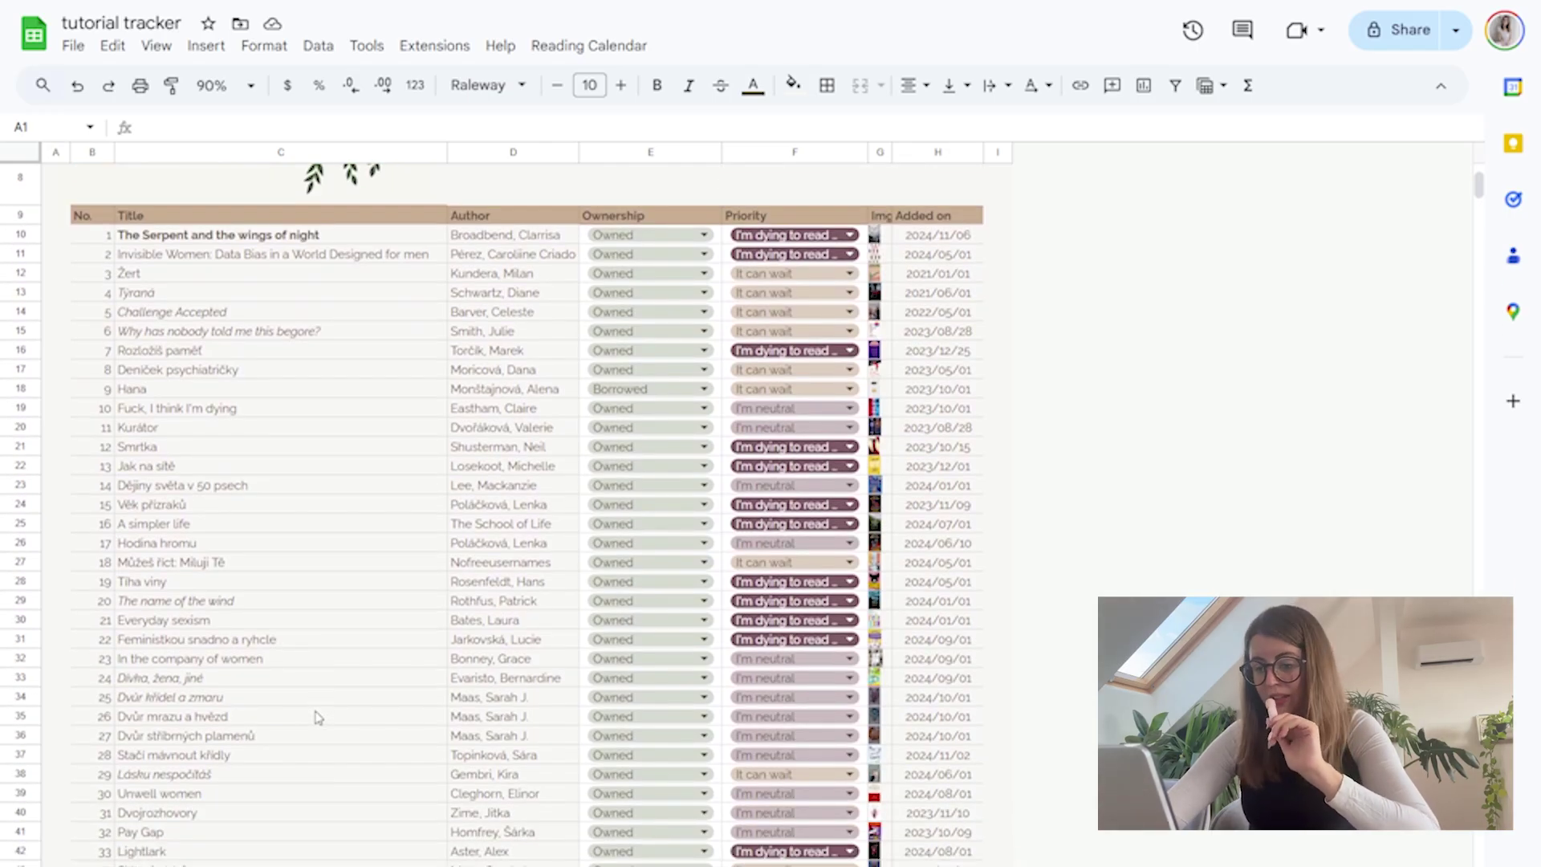
{"action": "scroll", "coordinate": [319, 717], "scroll_direction": "down", "scroll_amount": 20}
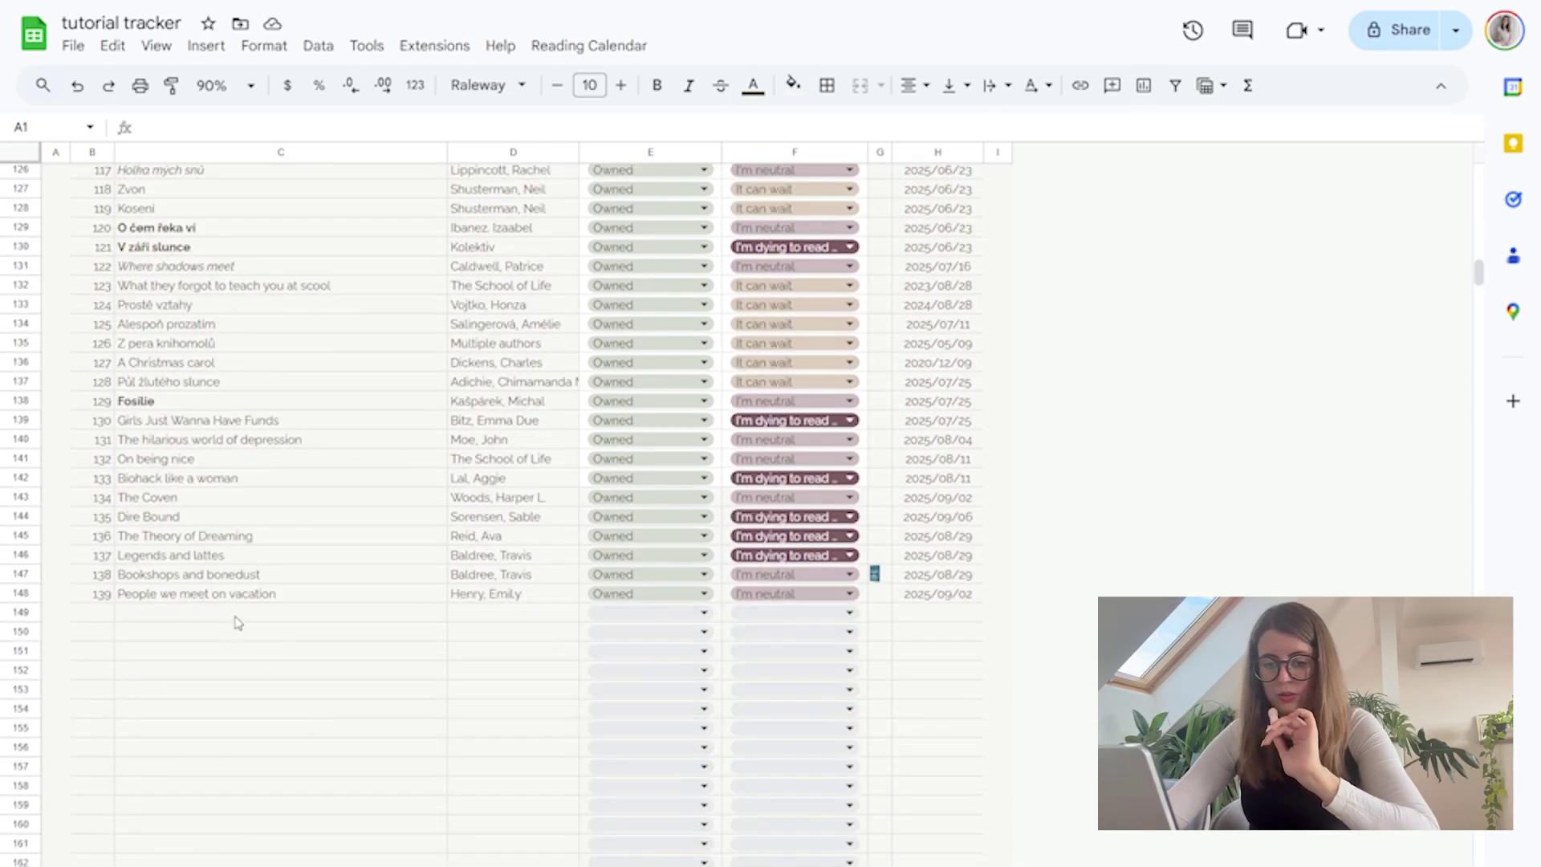
{"action": "left_click", "coordinate": [235, 618]}
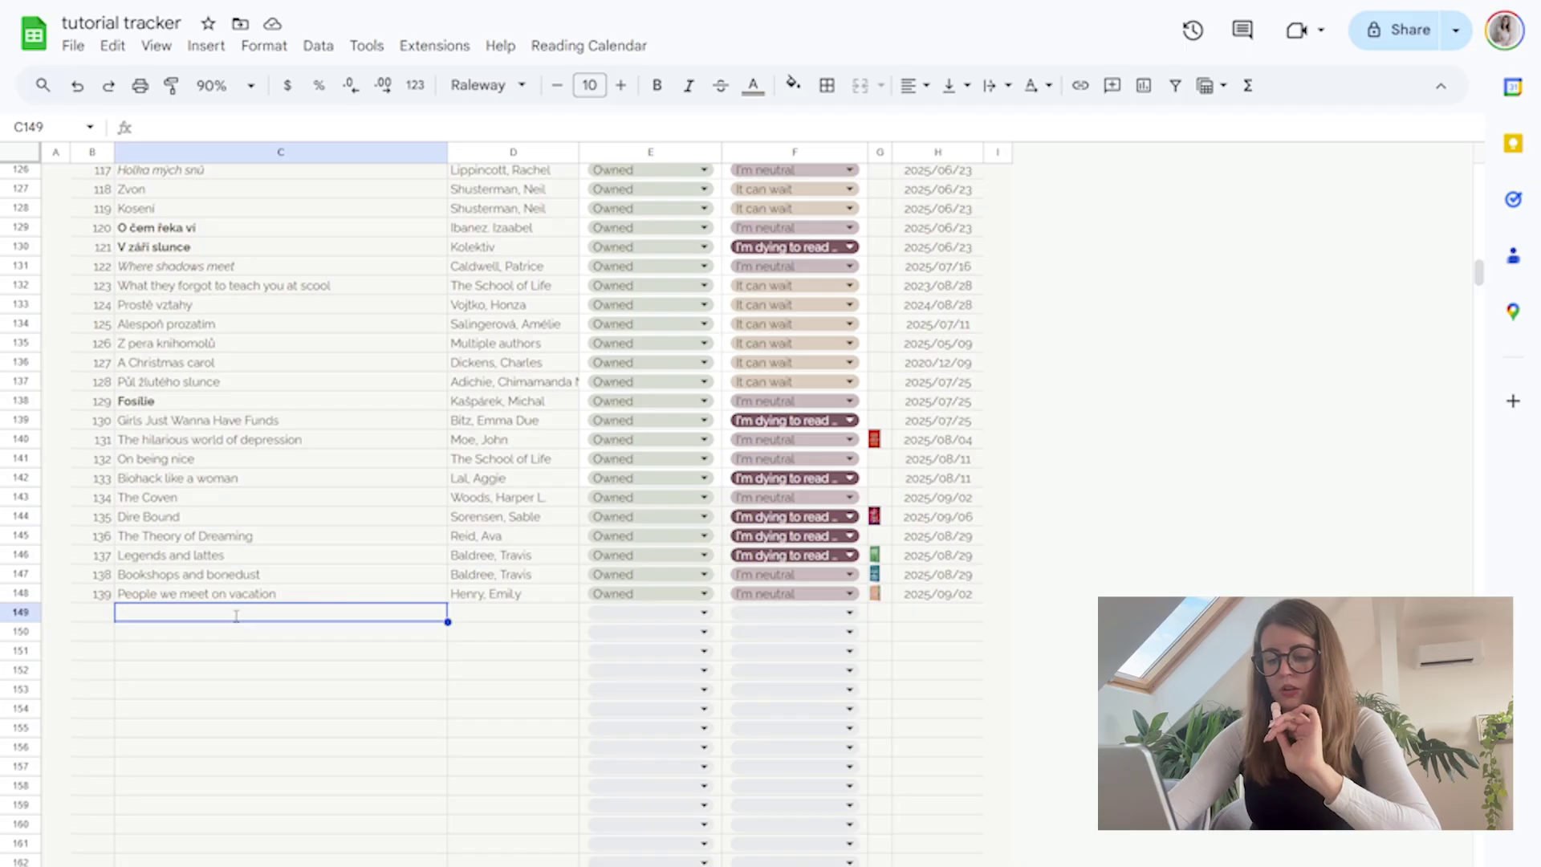
{"action": "type", "text": "book"}
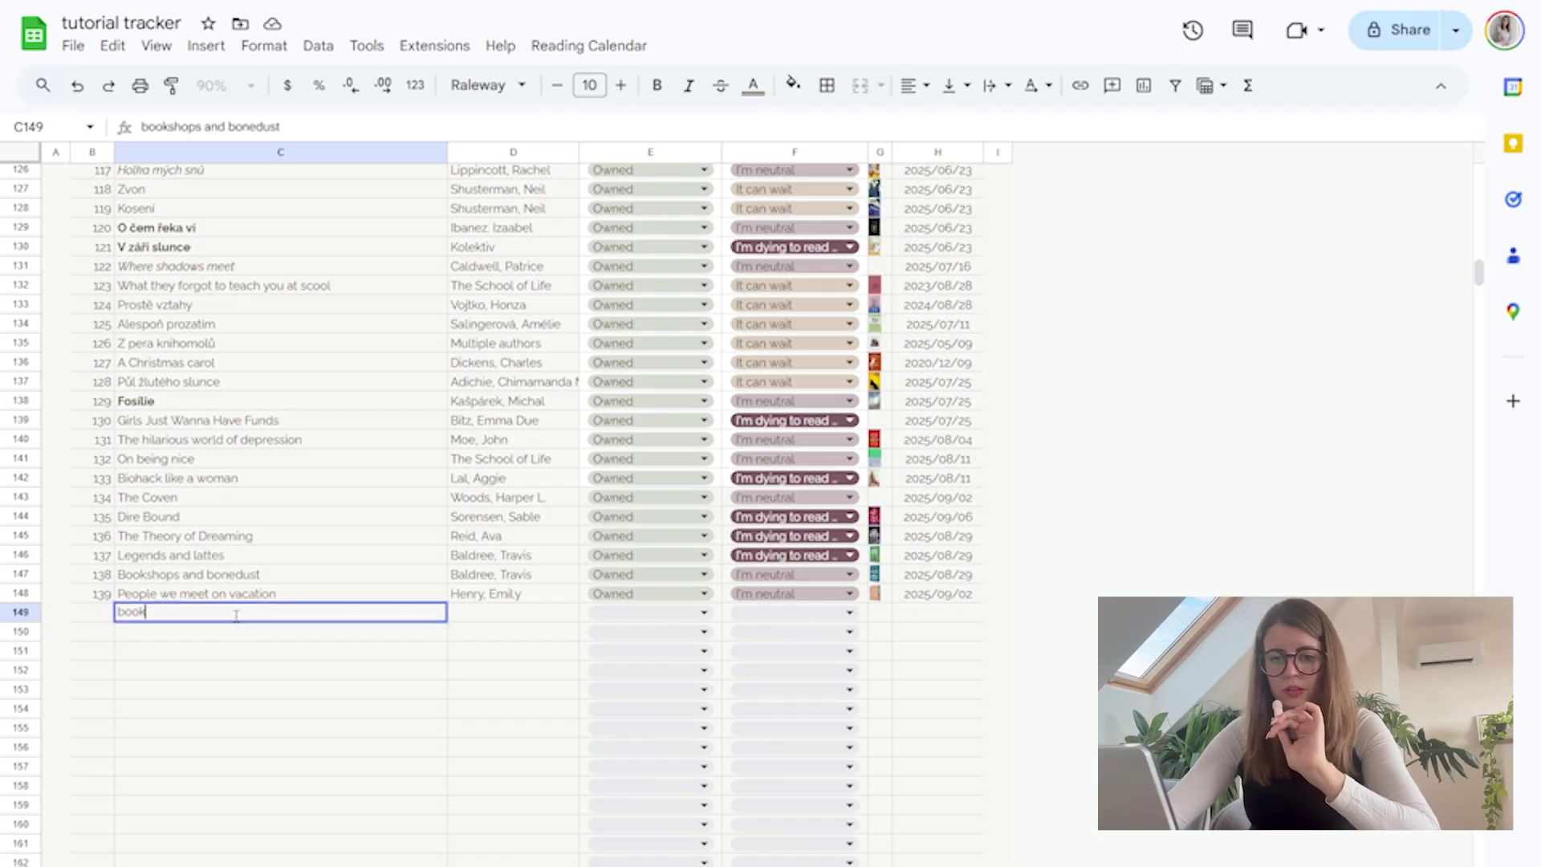
{"action": "key", "text": "Return"}
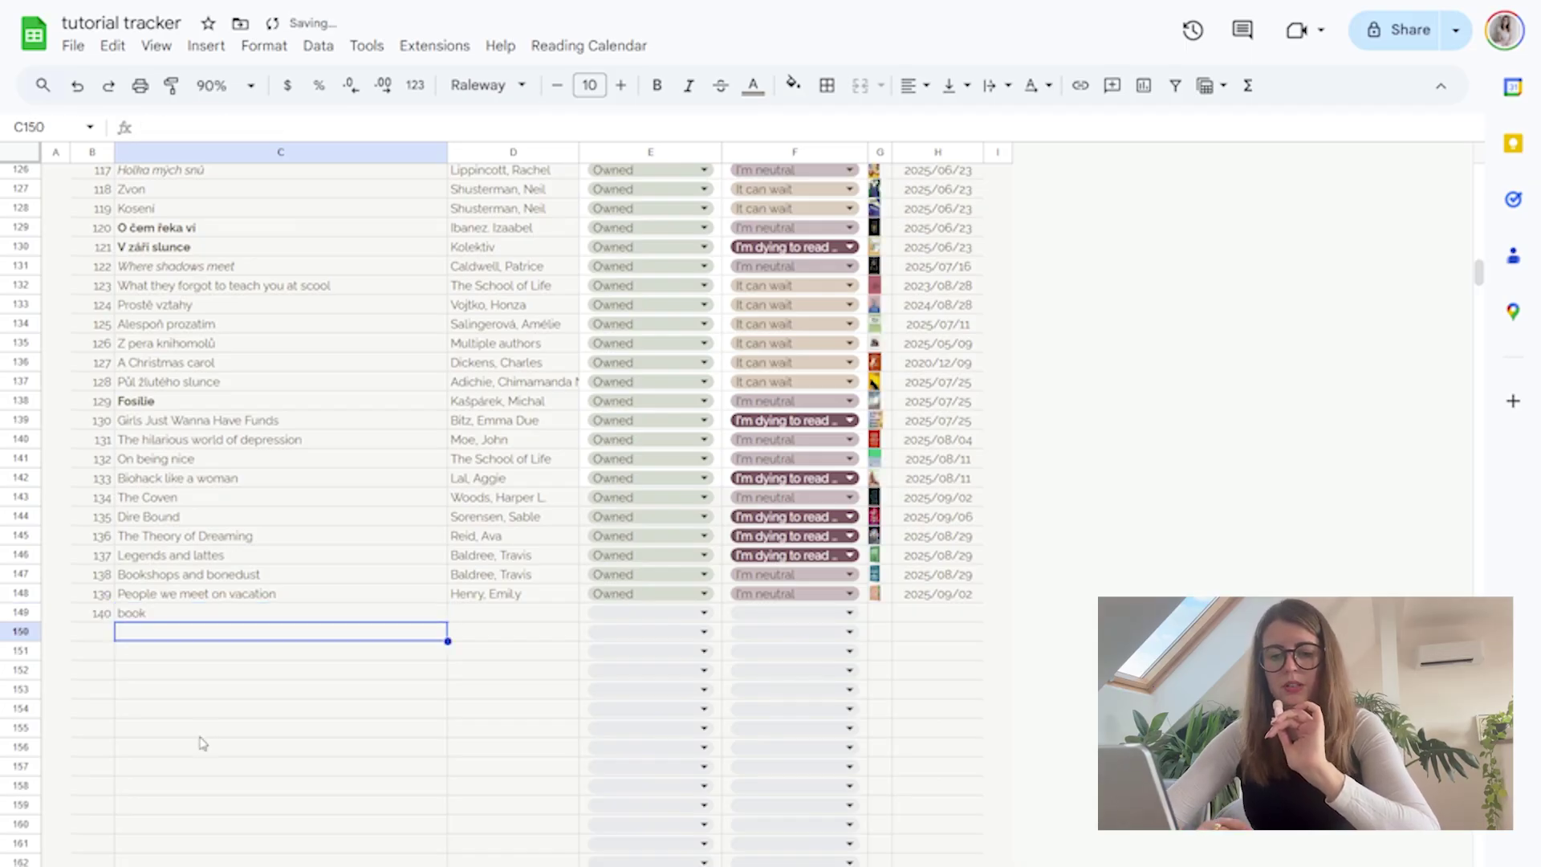
Examine the priority options and image cell of the new TBR entry, and review the unread book summary above the list
{"action": "left_click", "coordinate": [800, 615]}
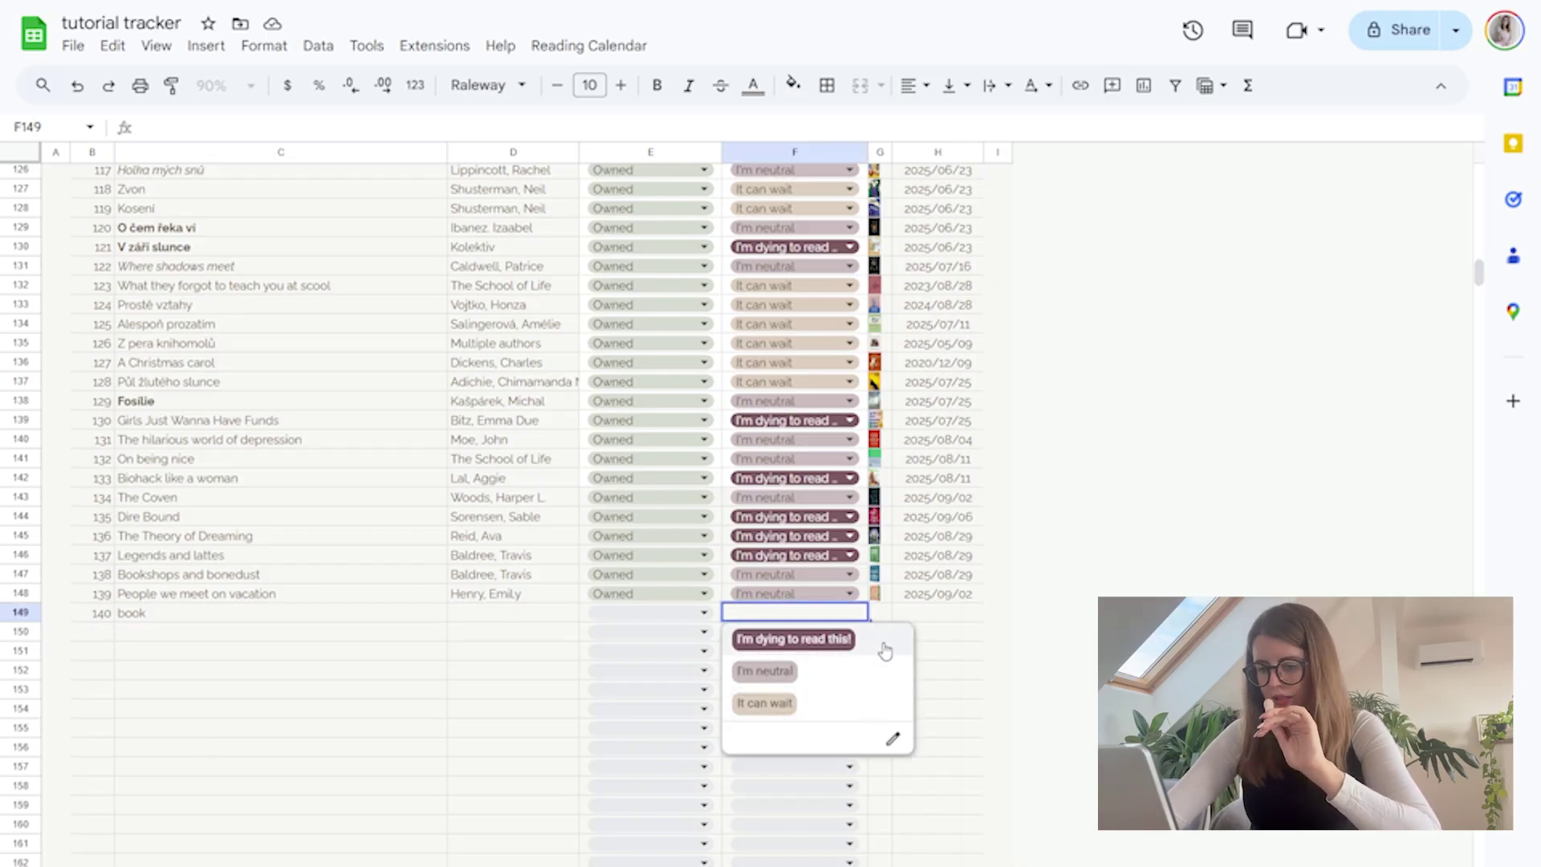
{"action": "left_click", "coordinate": [974, 622]}
{"action": "left_click", "coordinate": [876, 615]}
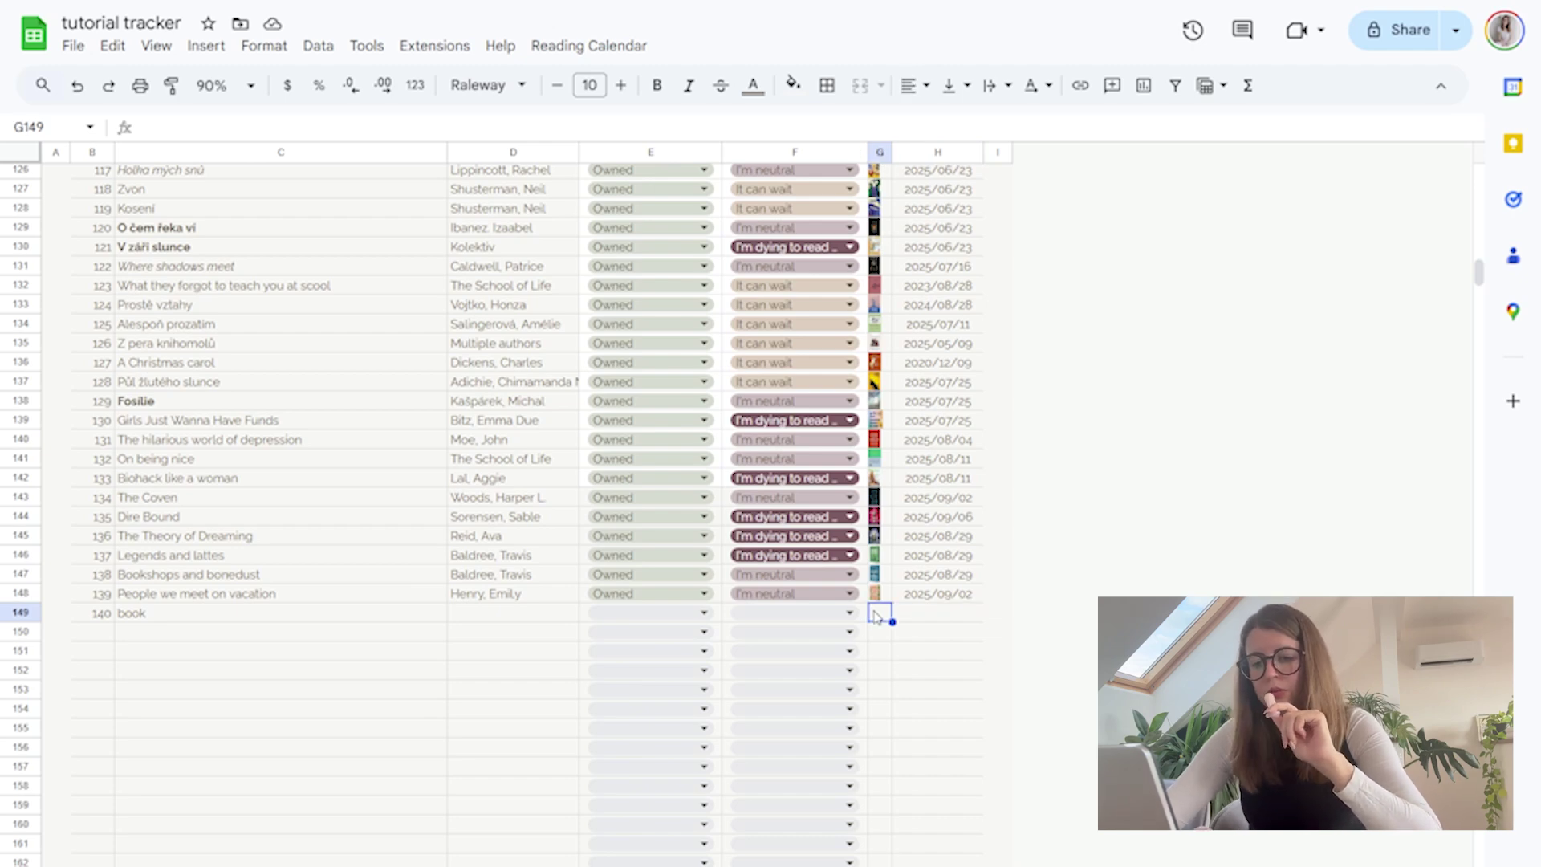
{"action": "scroll", "coordinate": [972, 634], "scroll_direction": "up", "scroll_amount": 15}
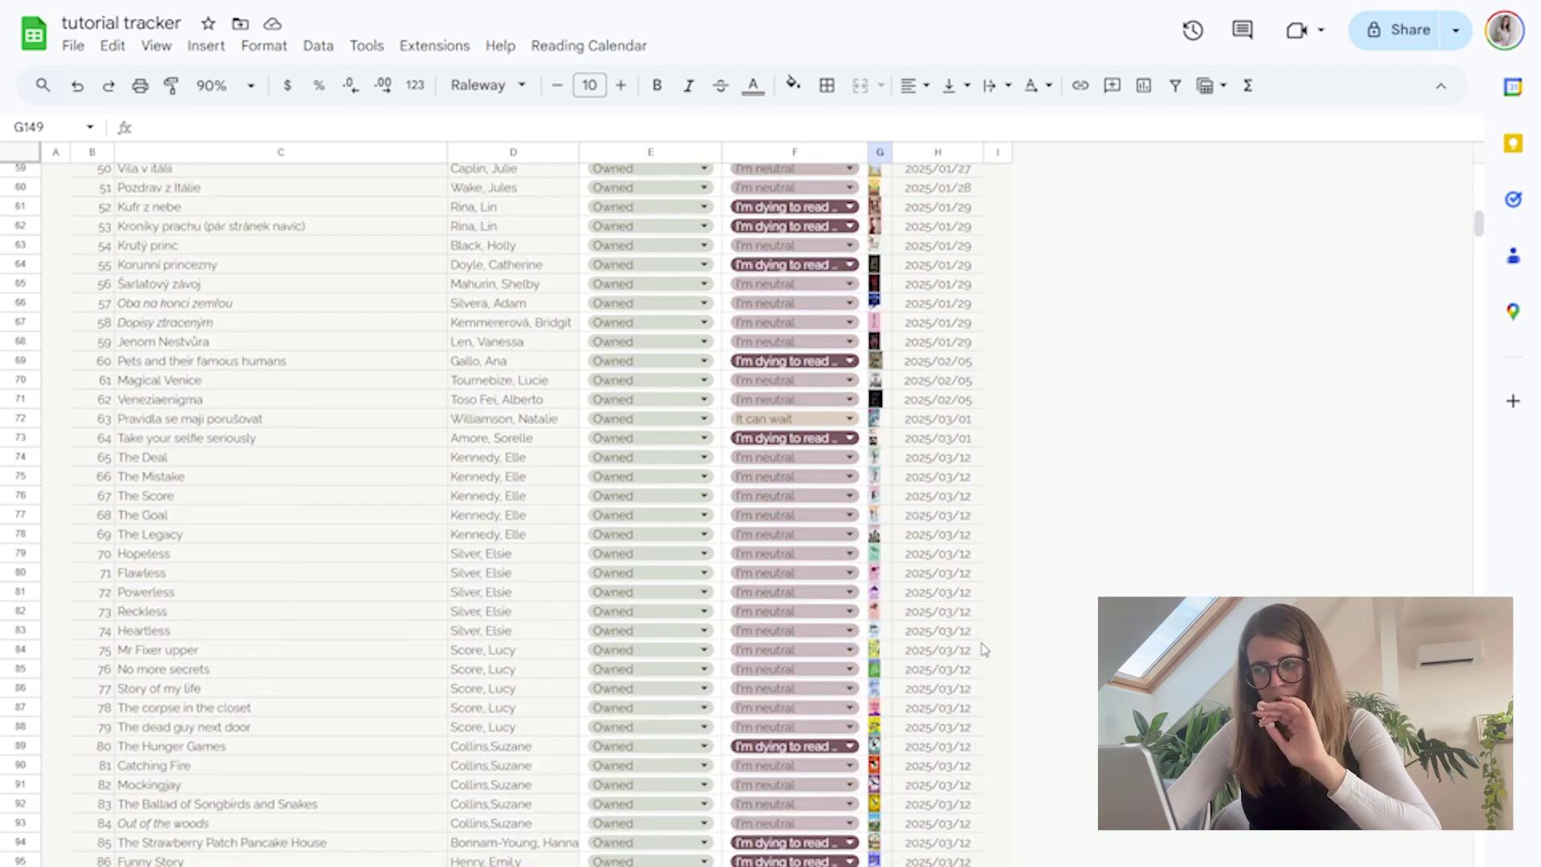
{"action": "scroll", "coordinate": [983, 648], "scroll_direction": "up", "scroll_amount": 12}
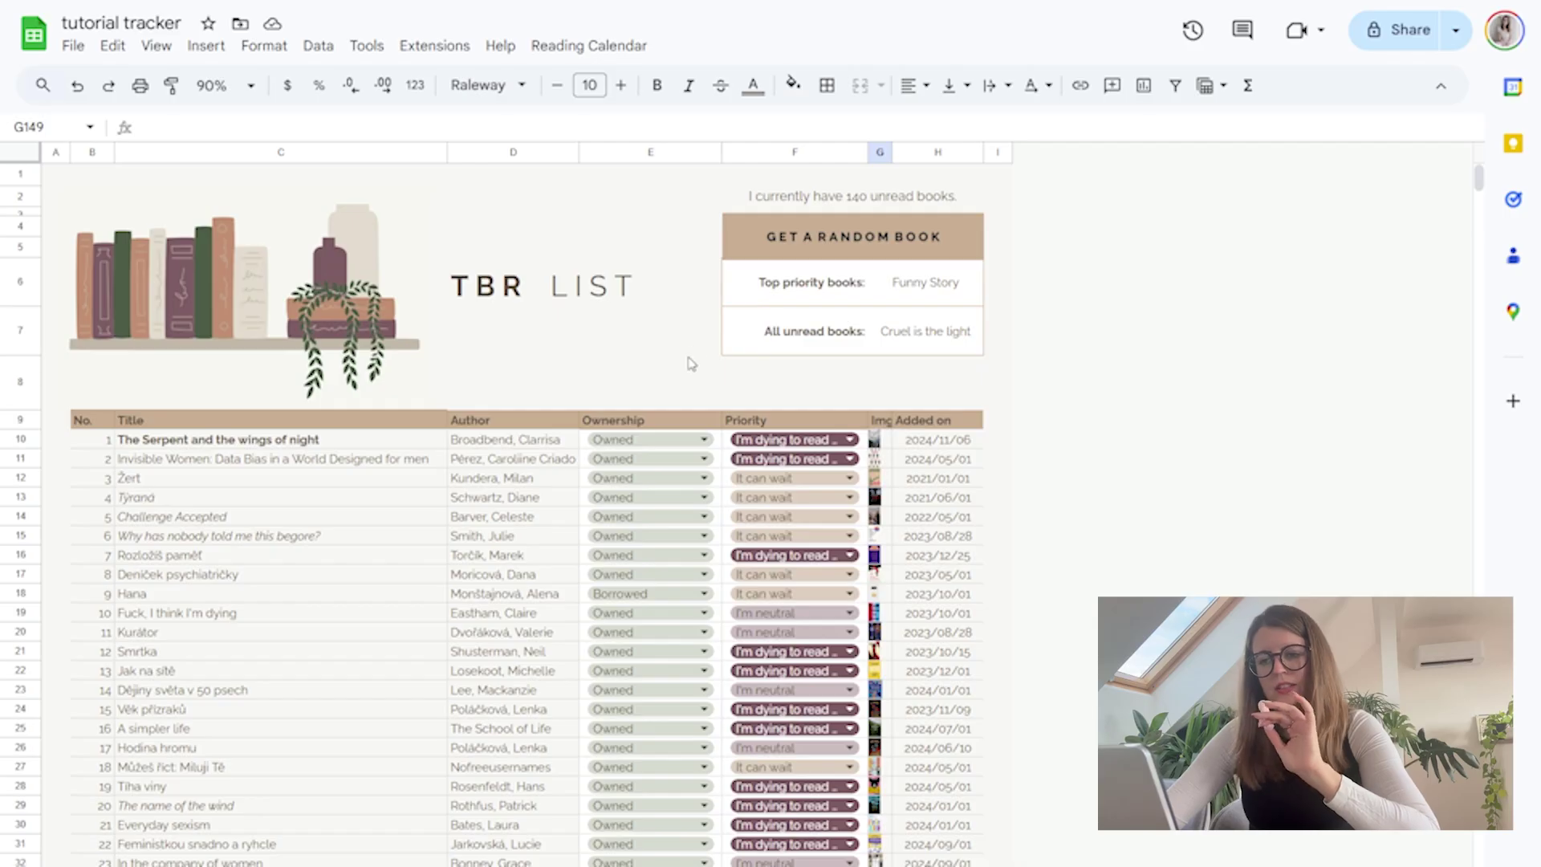
Run the random book picker and authorize its bookscripts script for the Google account, proceeding past the unverified-app warning
{"action": "left_click", "coordinate": [855, 249]}
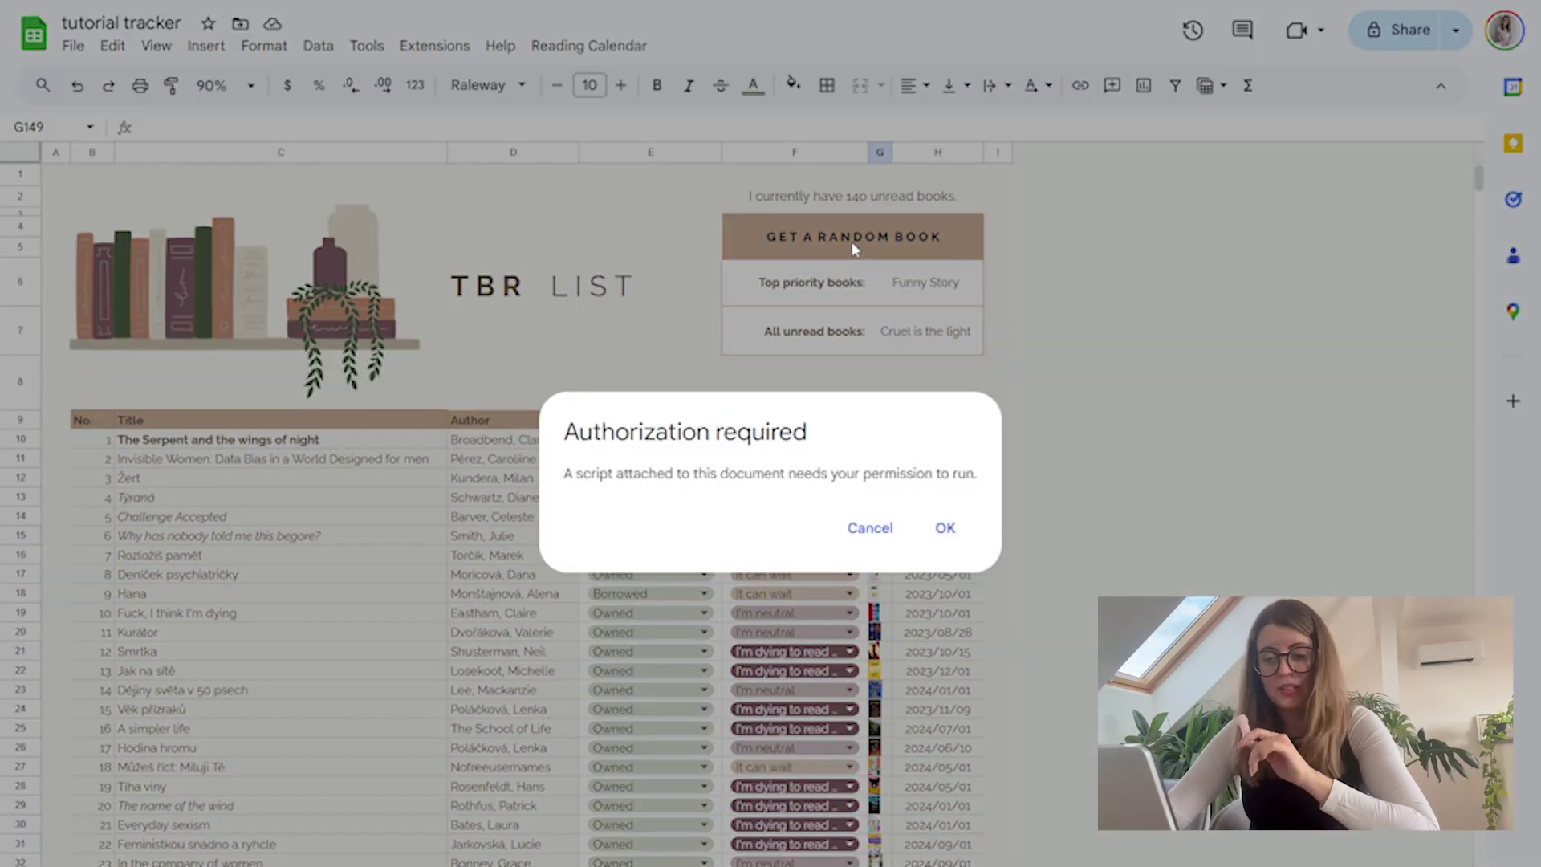
{"action": "left_click", "coordinate": [947, 530]}
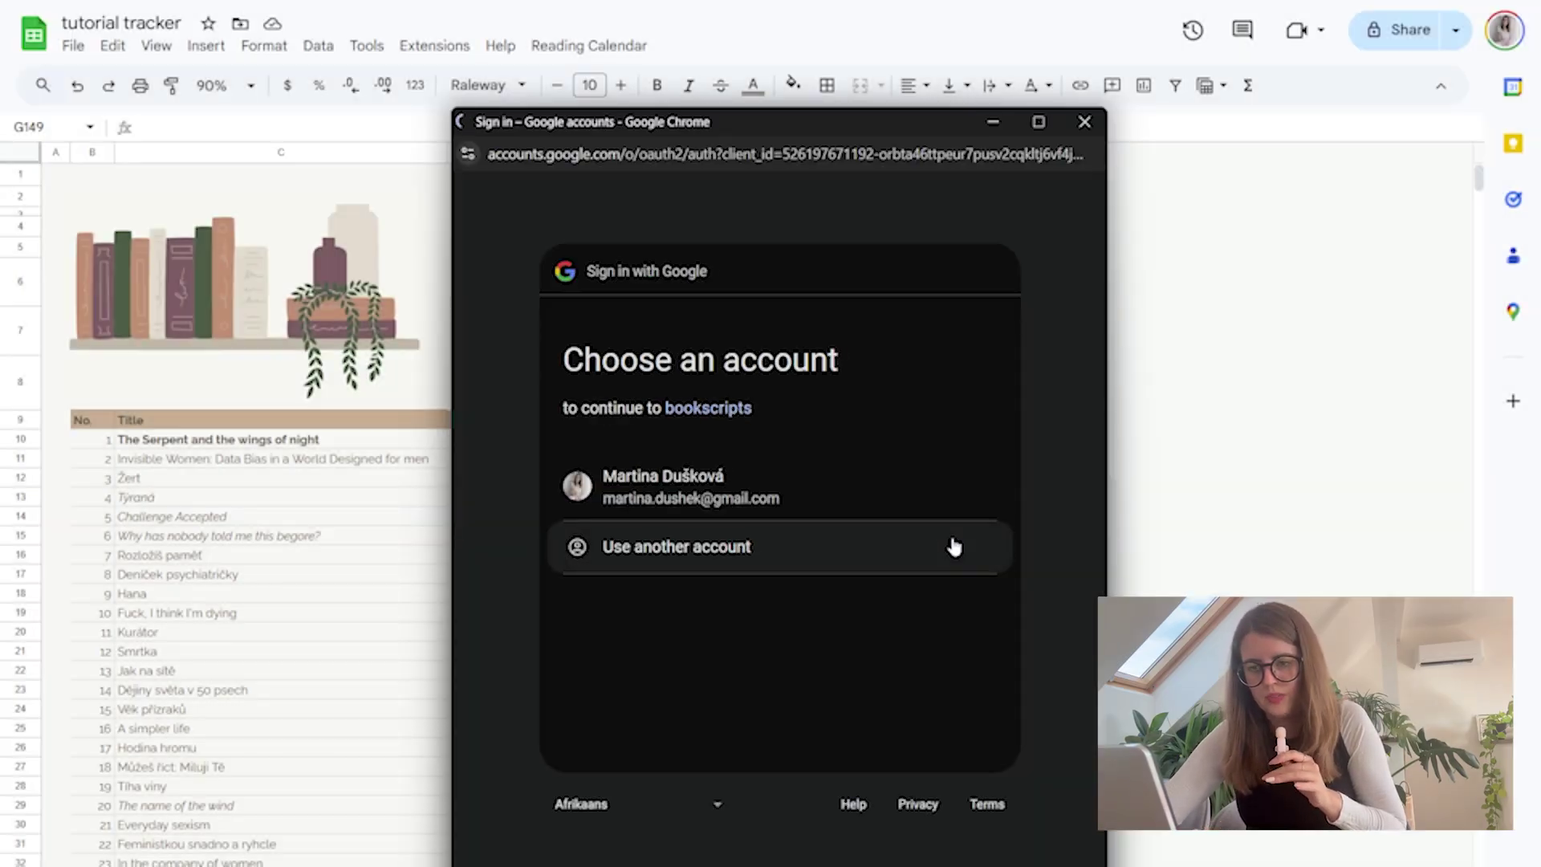
{"action": "left_click", "coordinate": [786, 500]}
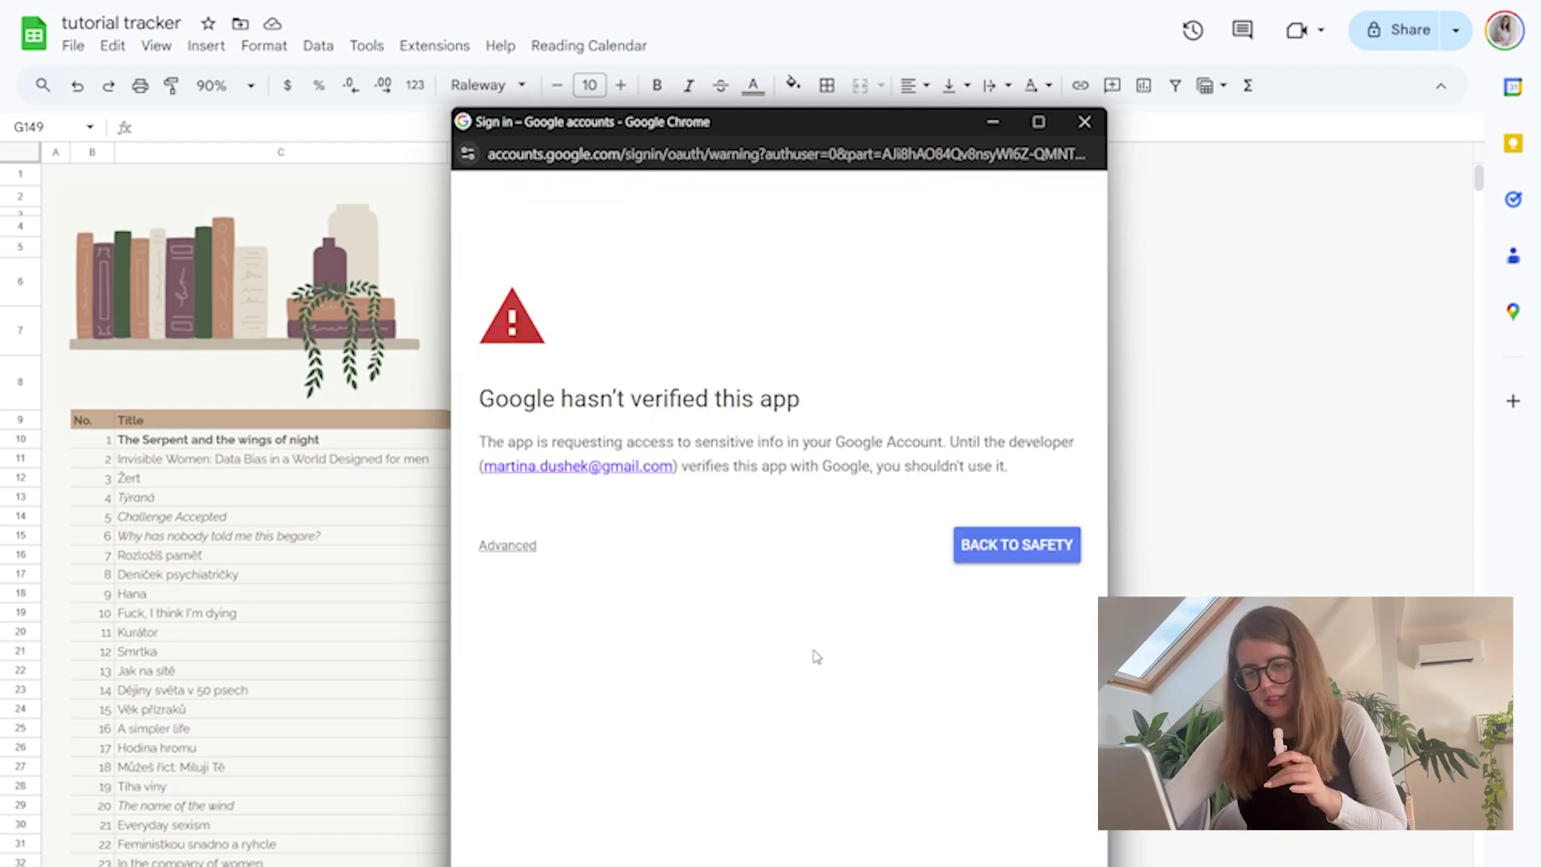
{"action": "left_click", "coordinate": [529, 545]}
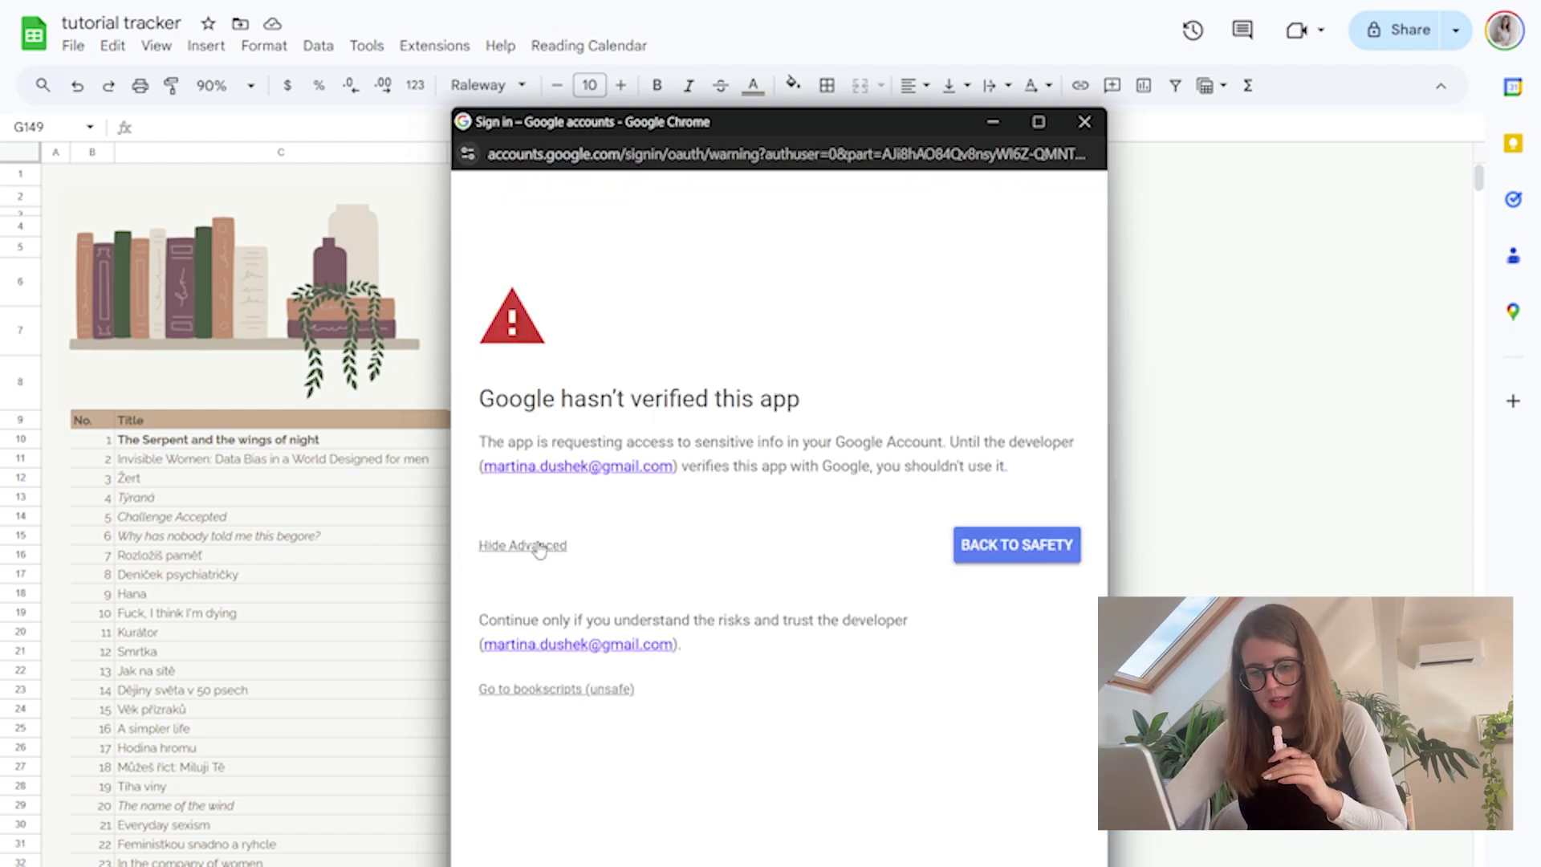
{"action": "left_click", "coordinate": [547, 692]}
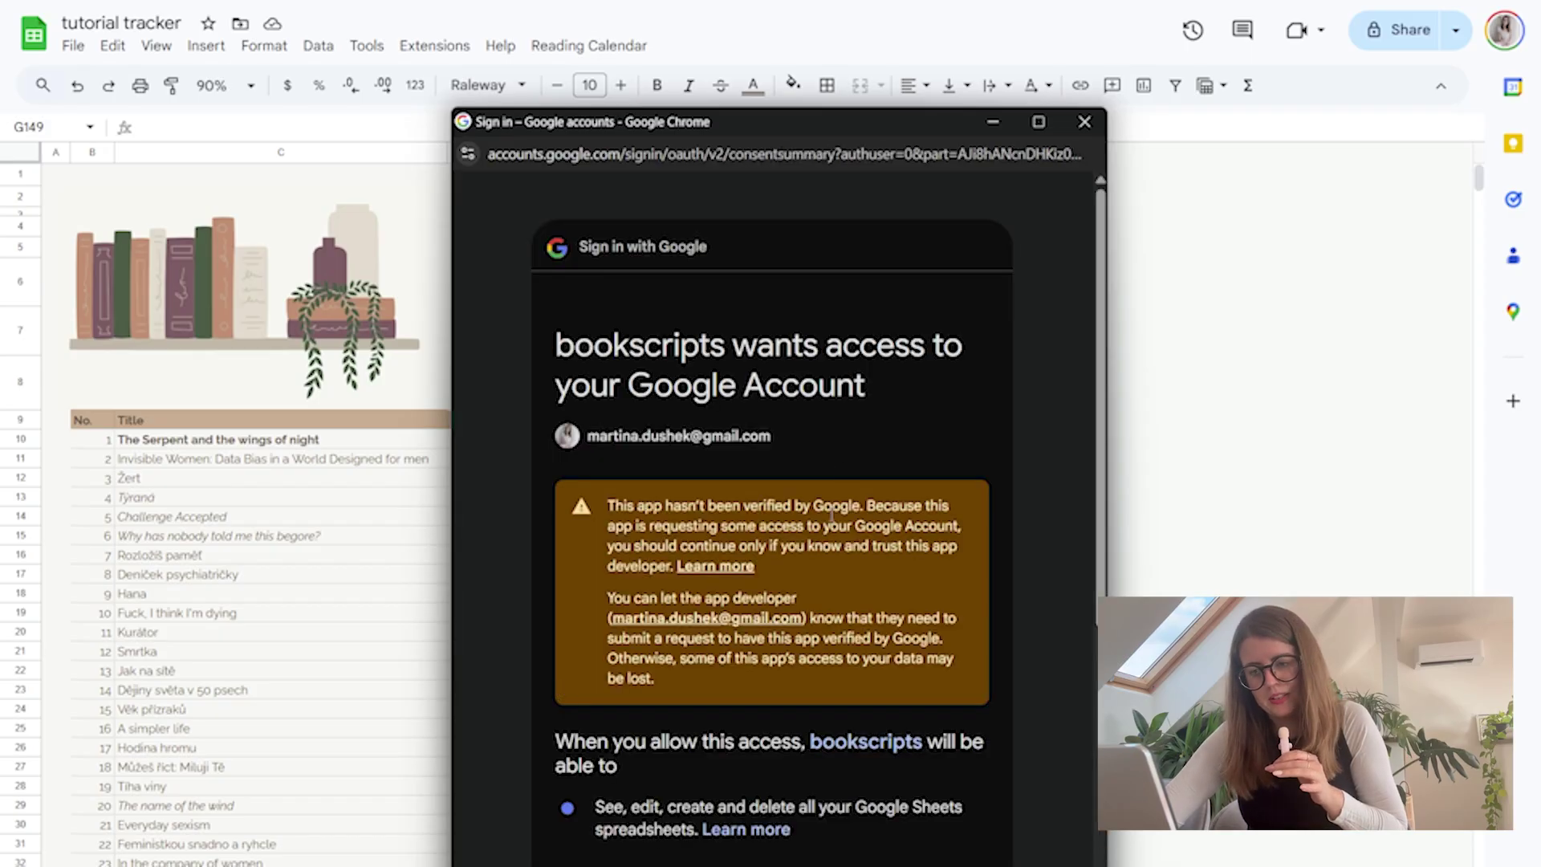
{"action": "scroll", "coordinate": [831, 518], "scroll_direction": "down", "scroll_amount": 5}
{"action": "left_click", "coordinate": [908, 755]}
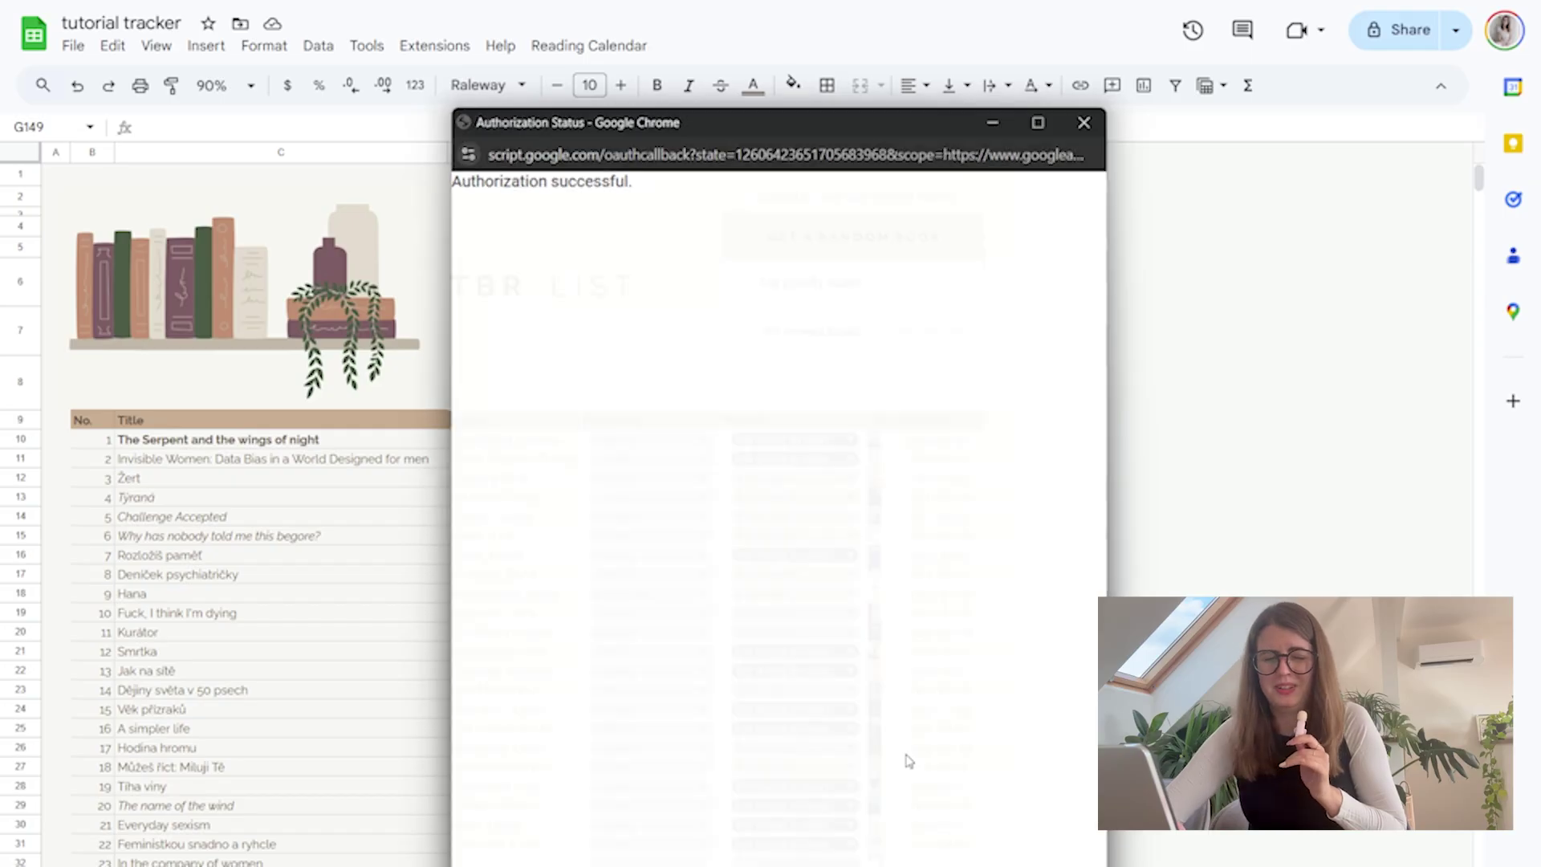
Generate random picks for the top-priority and all-unread books in the TBR List
{"action": "left_click", "coordinate": [858, 254]}
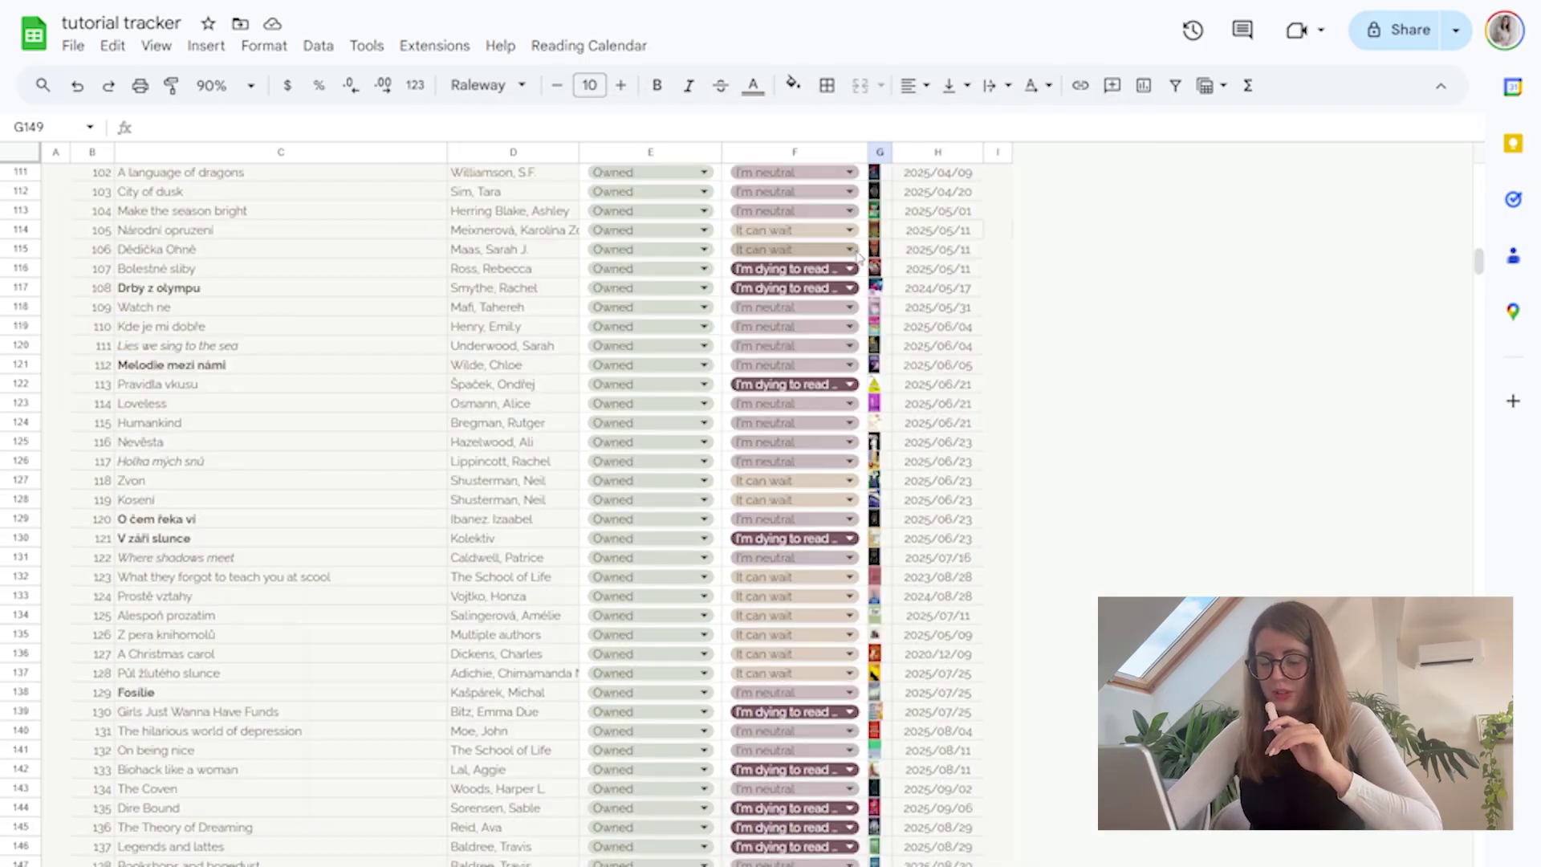
{"action": "scroll", "coordinate": [855, 272], "scroll_direction": "up", "scroll_amount": 6}
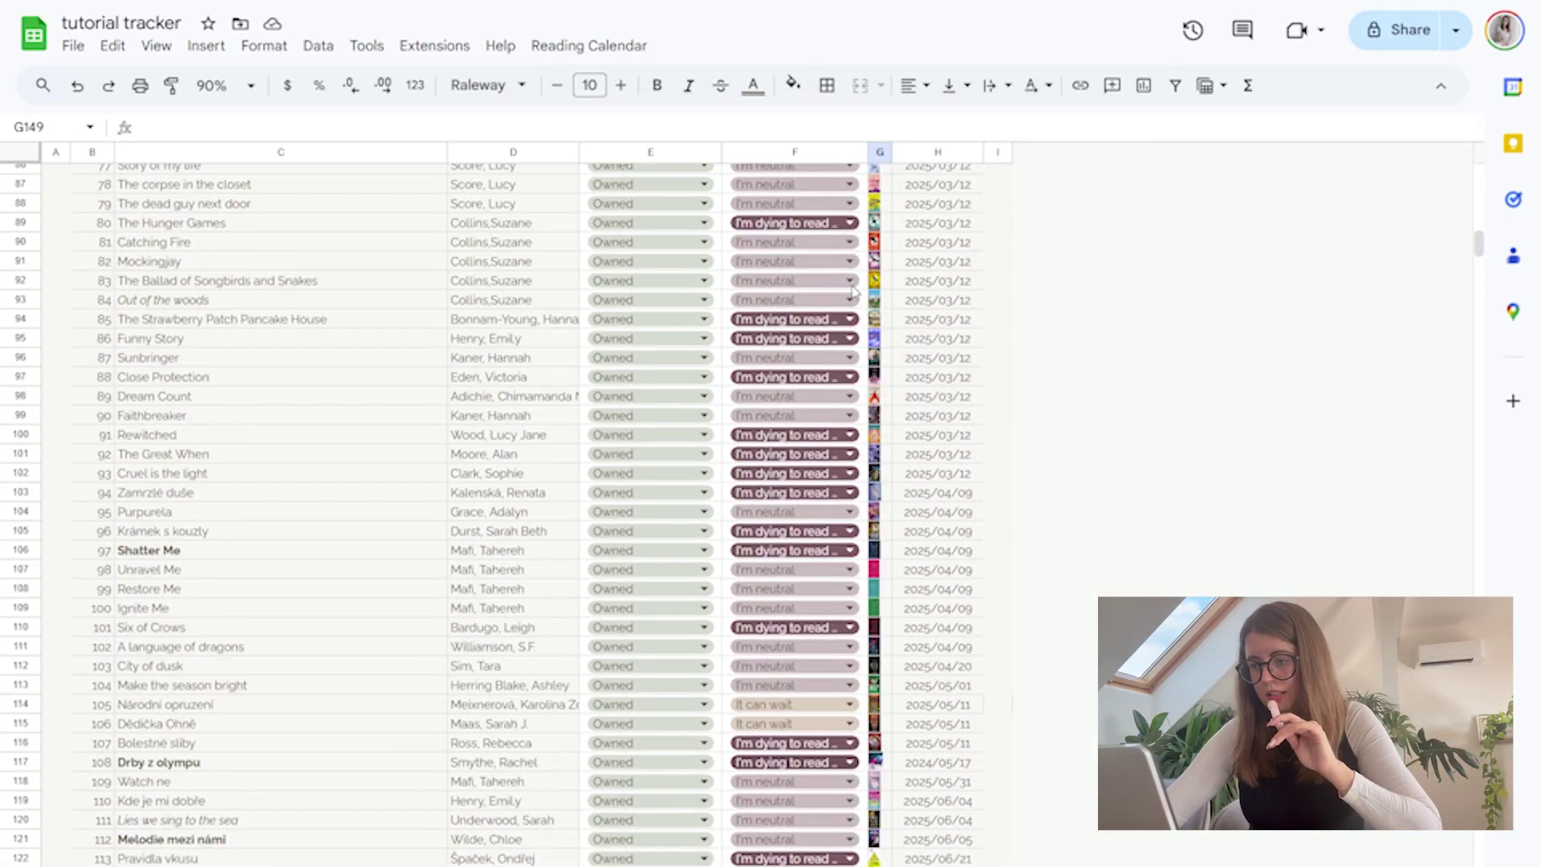
{"action": "scroll", "coordinate": [854, 293], "scroll_direction": "up", "scroll_amount": 20}
{"action": "left_click", "coordinate": [867, 250]}
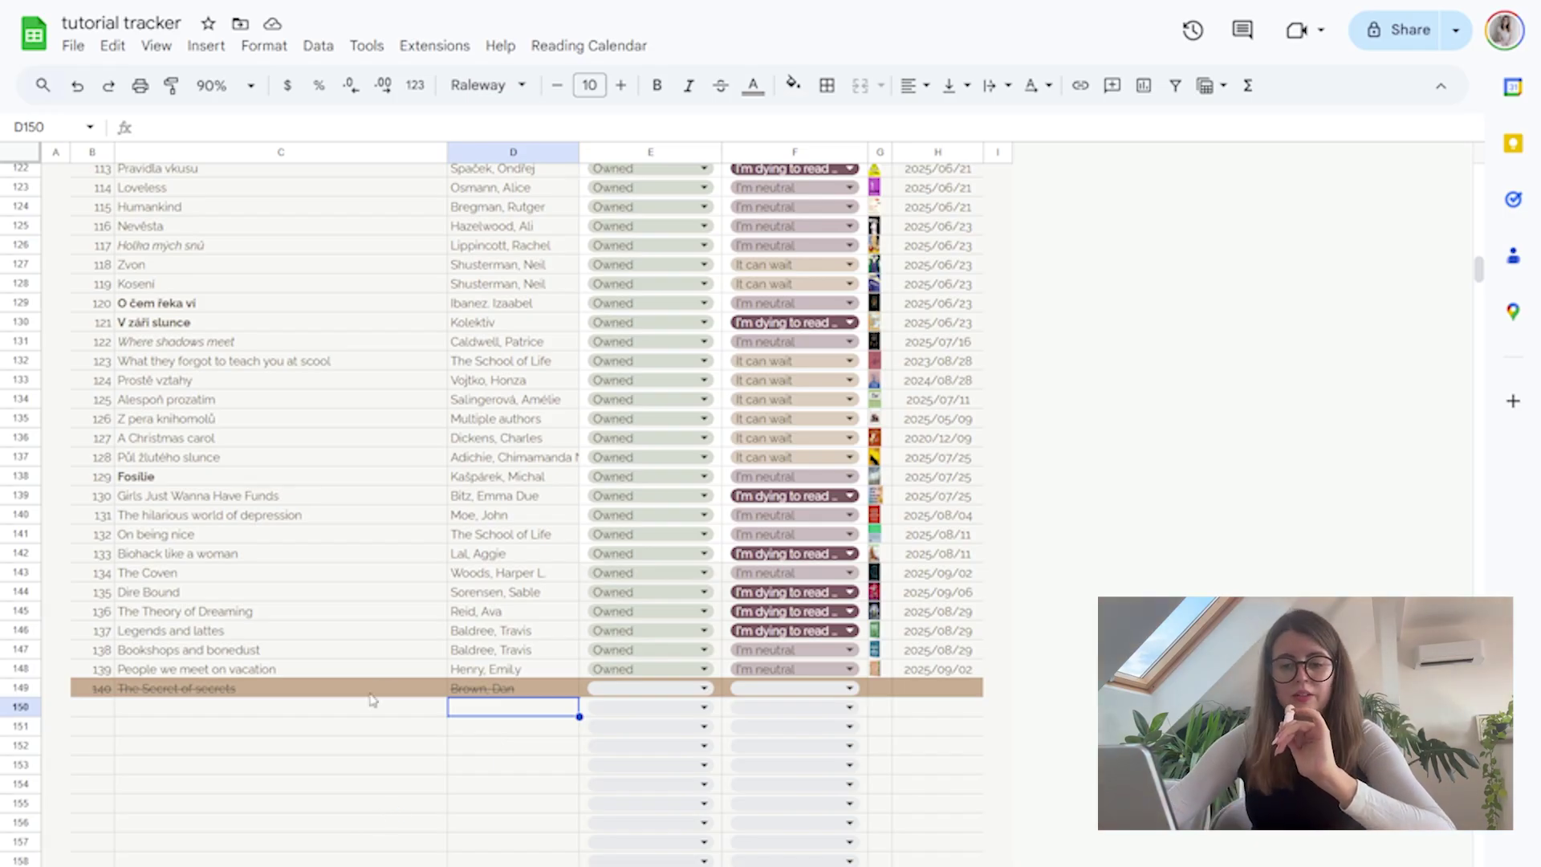
Delete the struck-through "The Secret of secrets" row 149 from the TBR List, accepting the protected-range edit
{"action": "left_click", "coordinate": [22, 688]}
{"action": "right_click", "coordinate": [54, 693]}
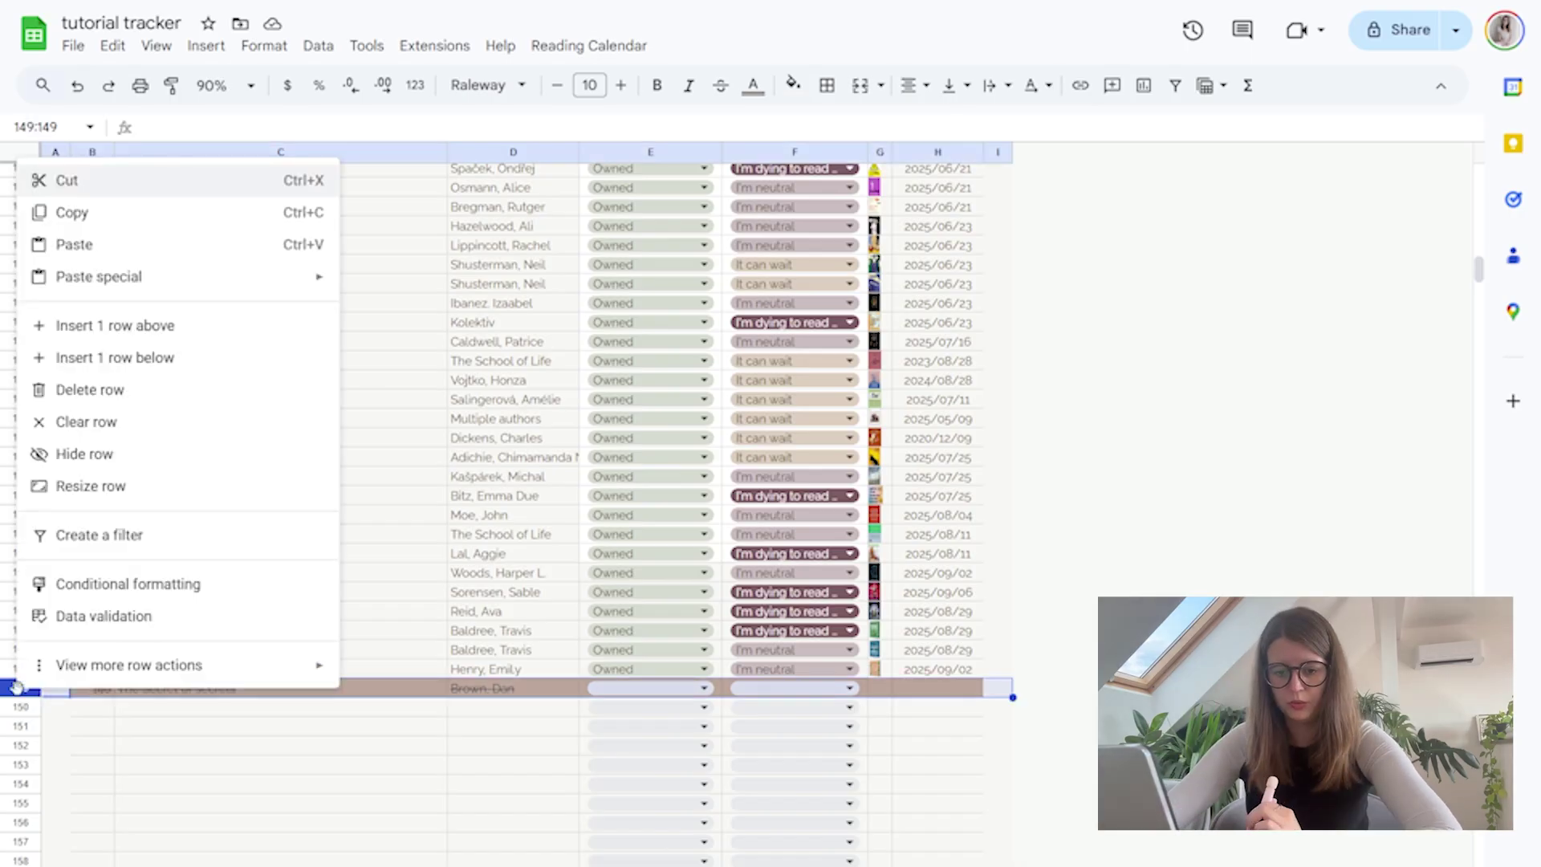
{"action": "left_click", "coordinate": [153, 391]}
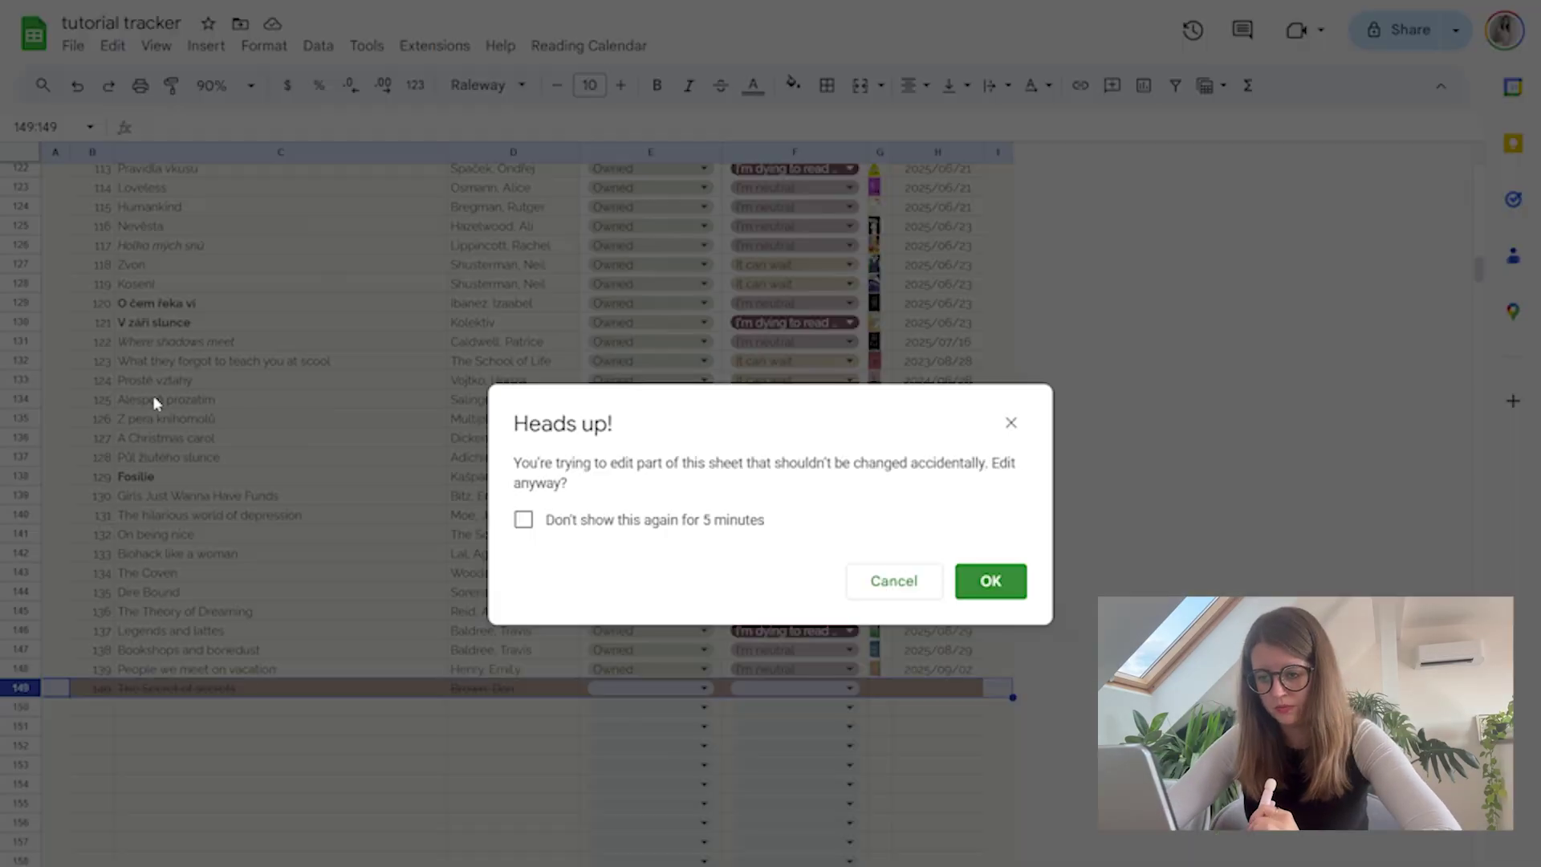
{"action": "left_click", "coordinate": [979, 579]}
{"action": "scroll", "coordinate": [574, 341], "scroll_direction": "up", "scroll_amount": 4}
{"action": "scroll", "coordinate": [575, 342], "scroll_direction": "up", "scroll_amount": 15}
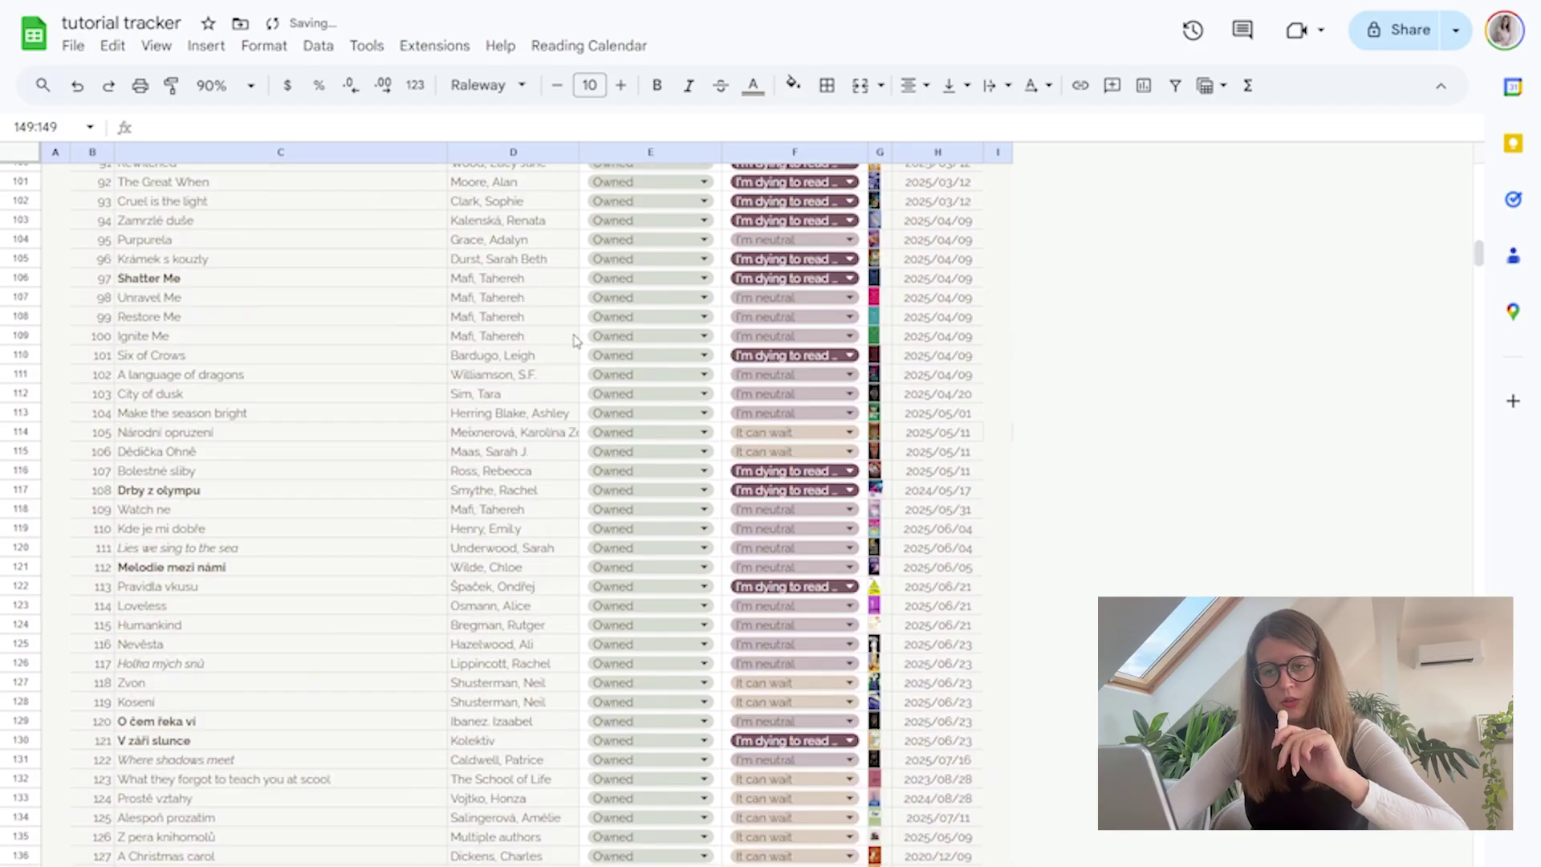
{"action": "scroll", "coordinate": [574, 341], "scroll_direction": "up", "scroll_amount": 5}
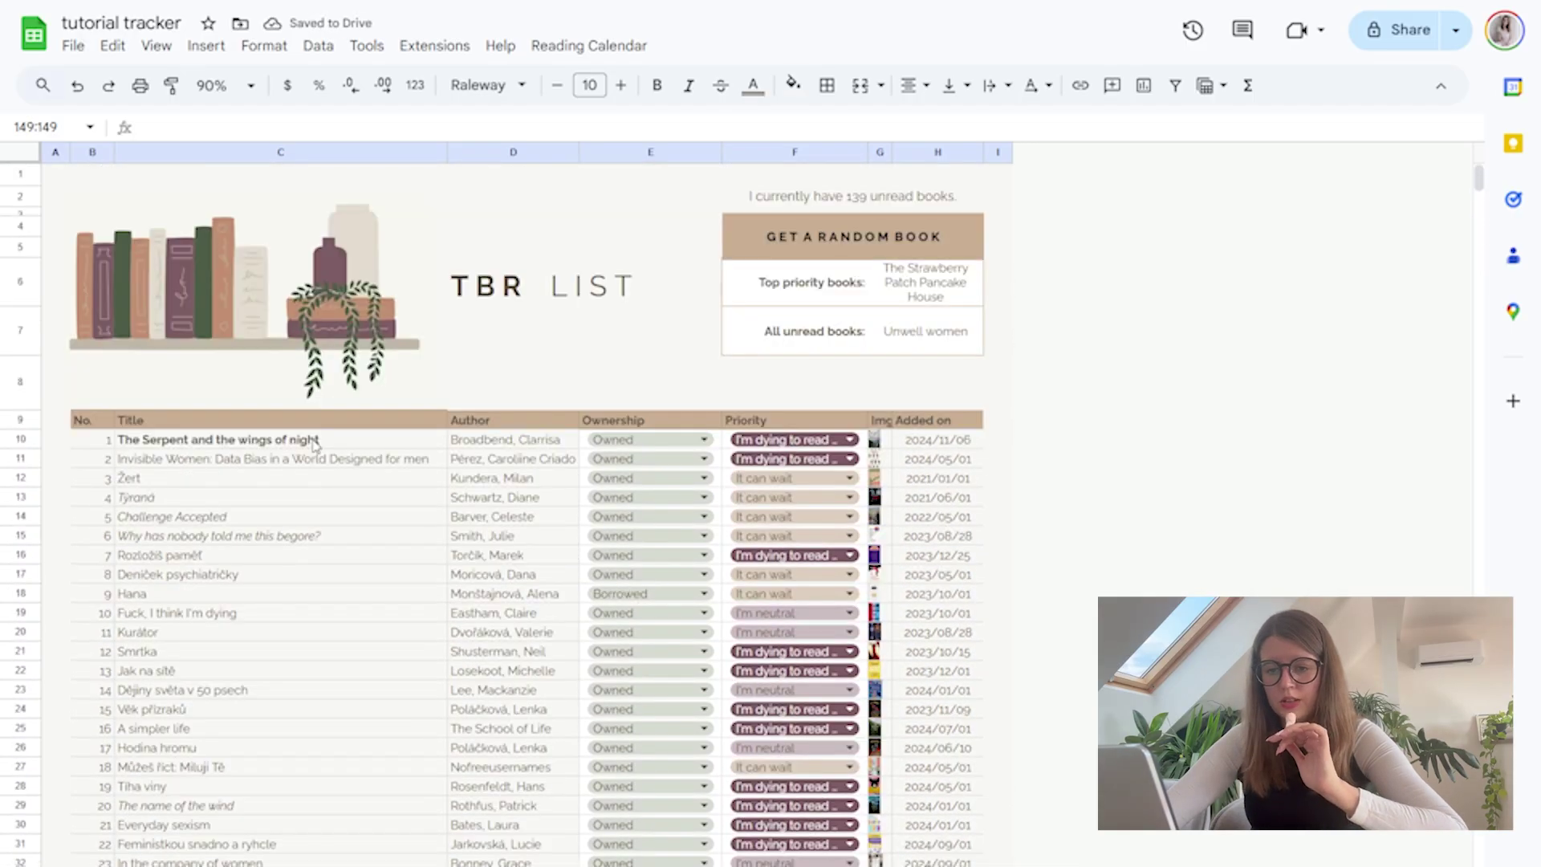
Inspect the numbering formula in B10 and select the first TBR entry's cells from its title through its added-on date
{"action": "left_click", "coordinate": [314, 442]}
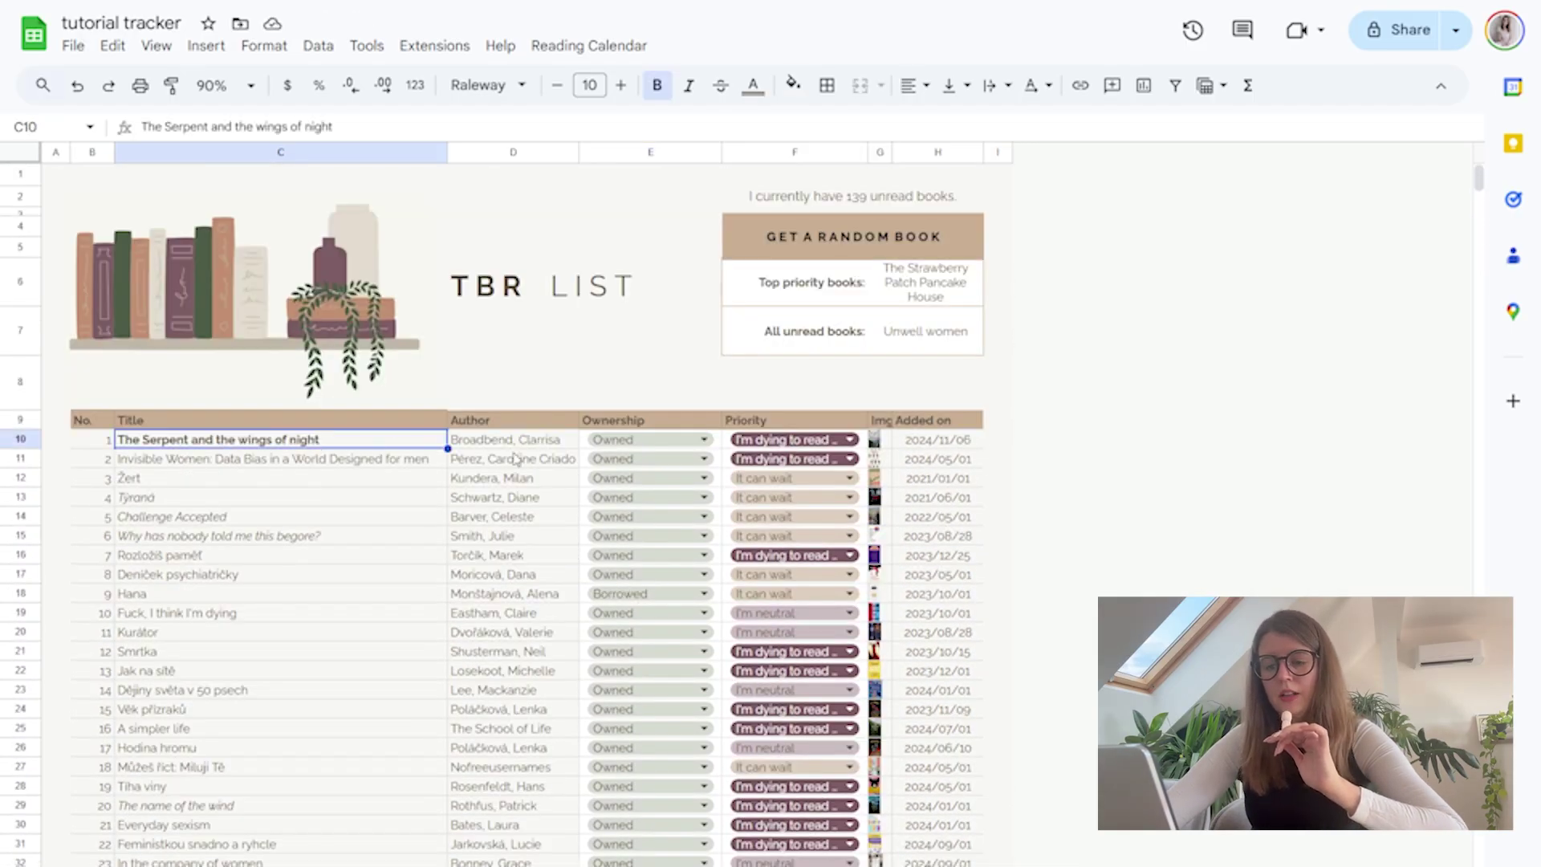
{"action": "left_click", "coordinate": [97, 441]}
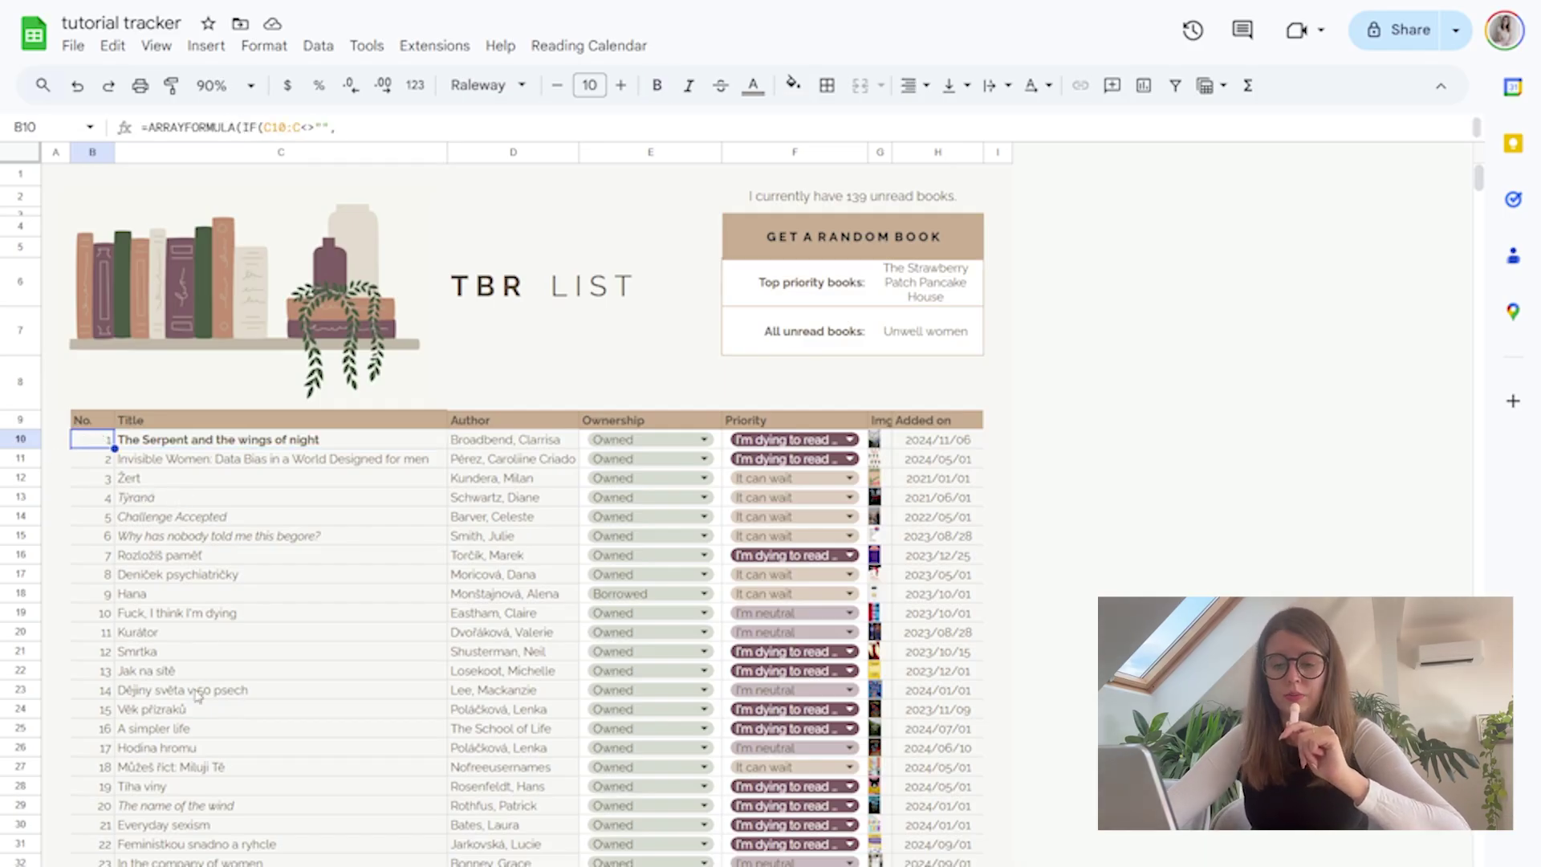
{"action": "left_click", "coordinate": [382, 444]}
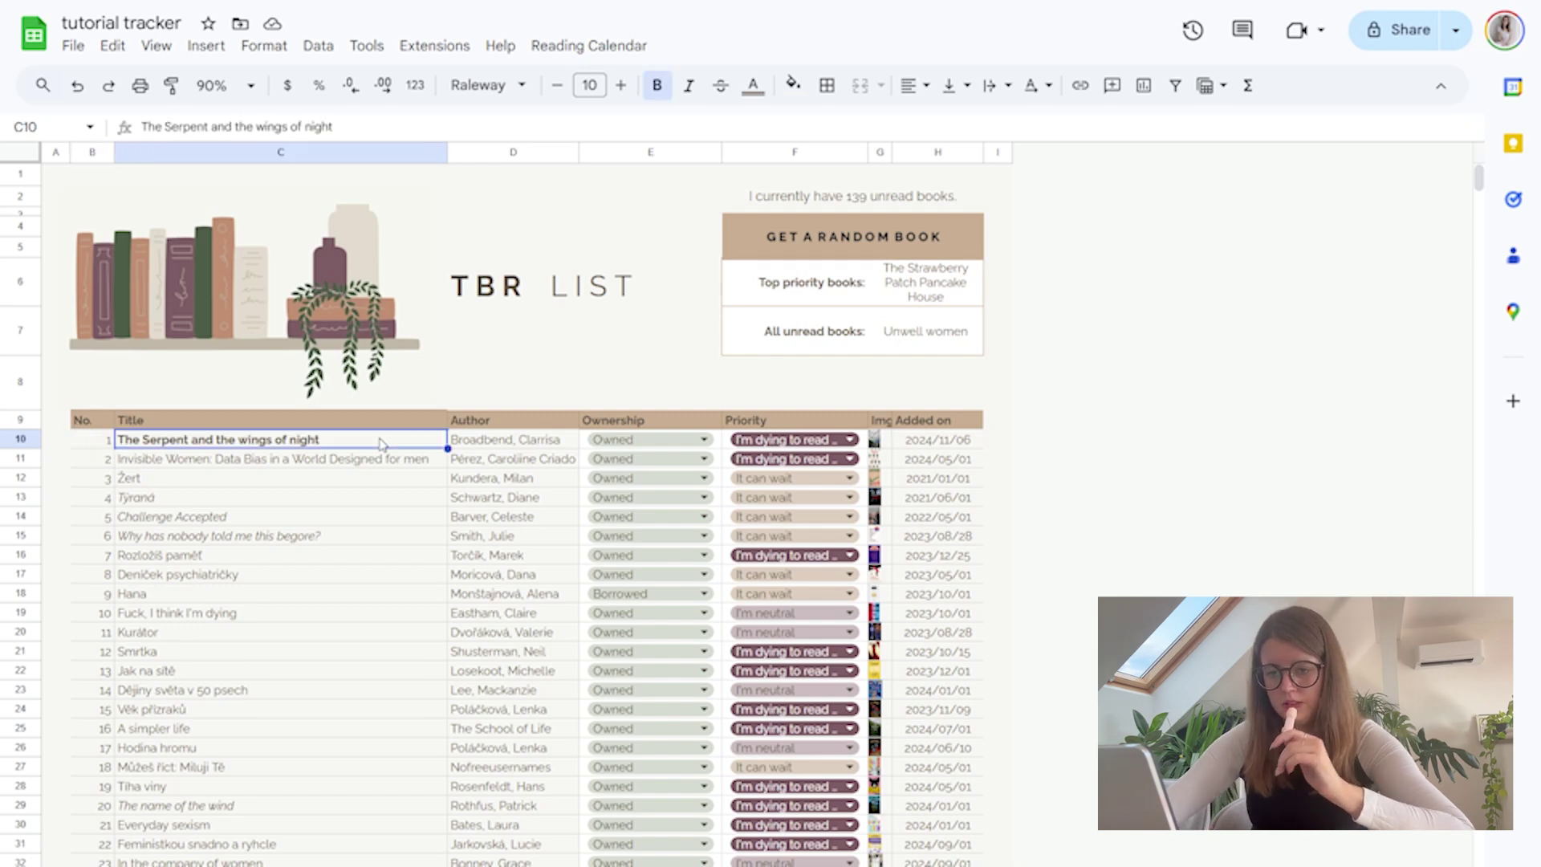
{"action": "left_click", "coordinate": [955, 450], "text": "shift"}
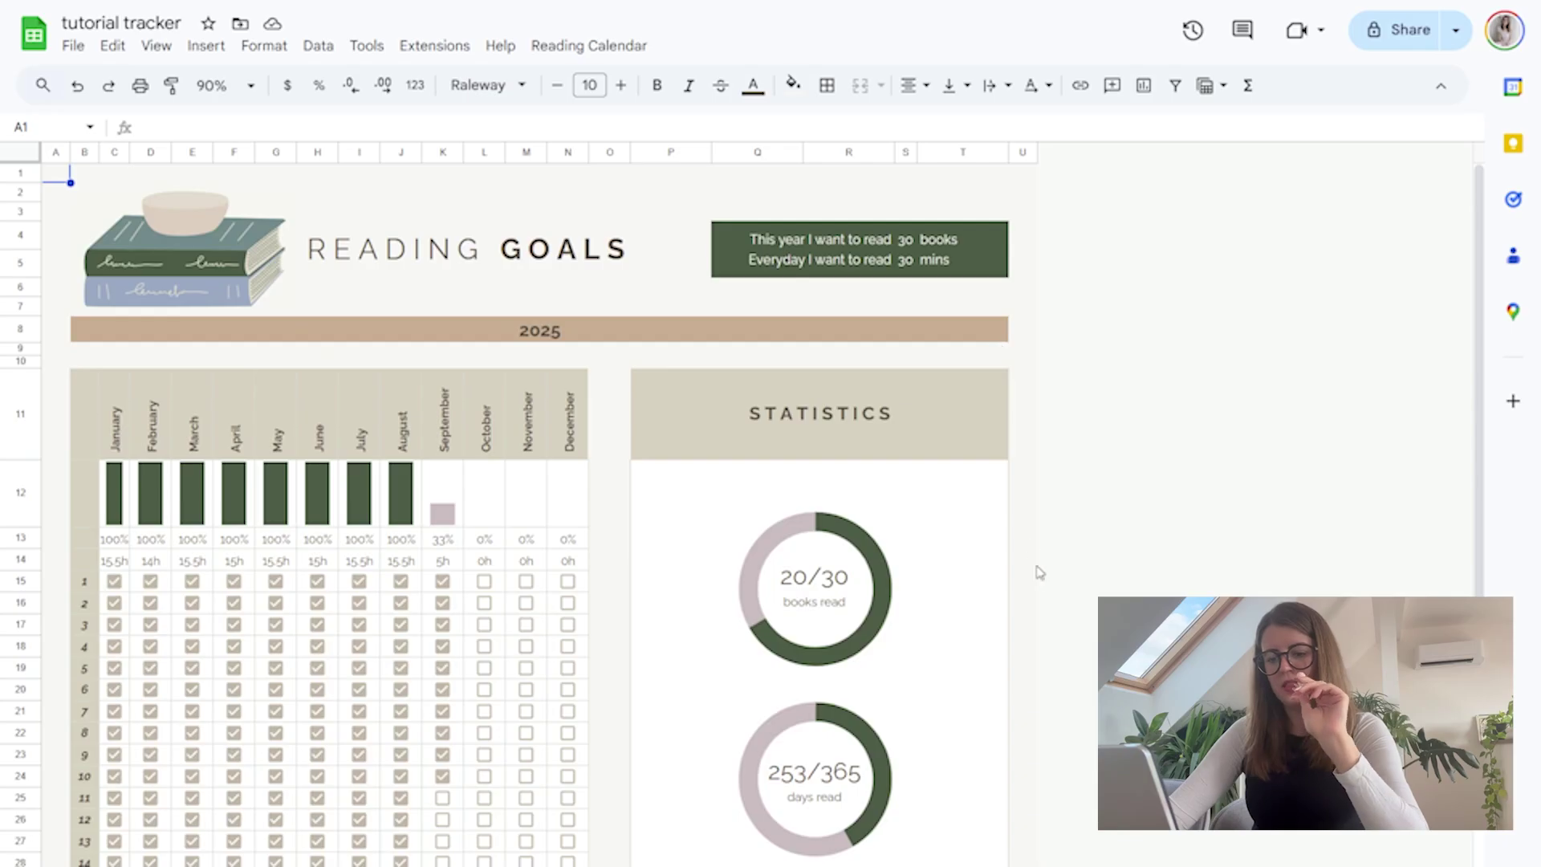
Inspect the yearly books goal and the daily minutes goal on the Reading Goals sheet
{"action": "left_click", "coordinate": [907, 241]}
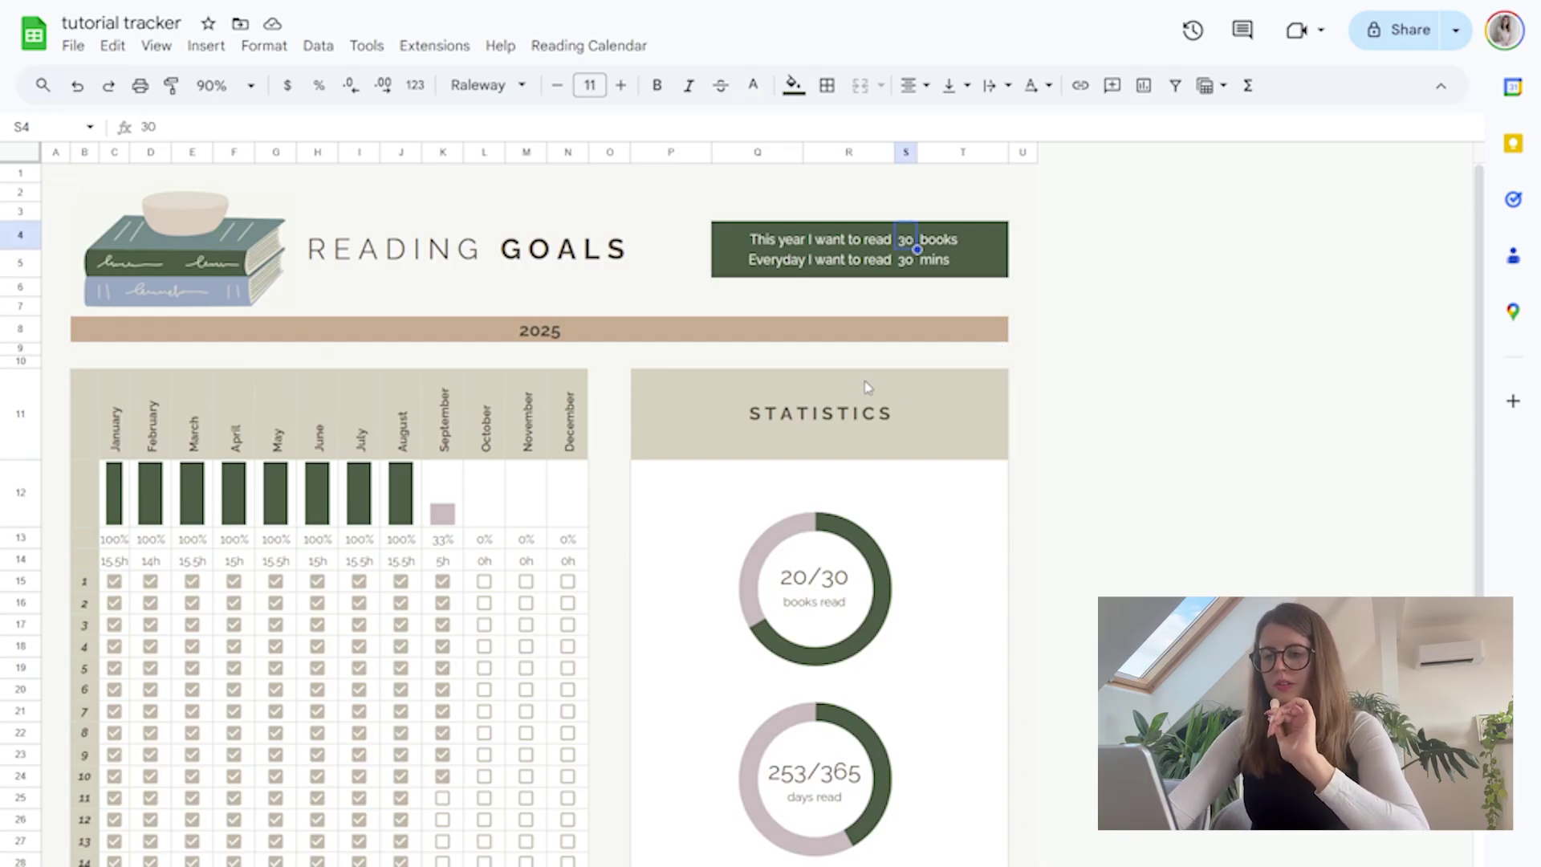
{"action": "left_click", "coordinate": [907, 261]}
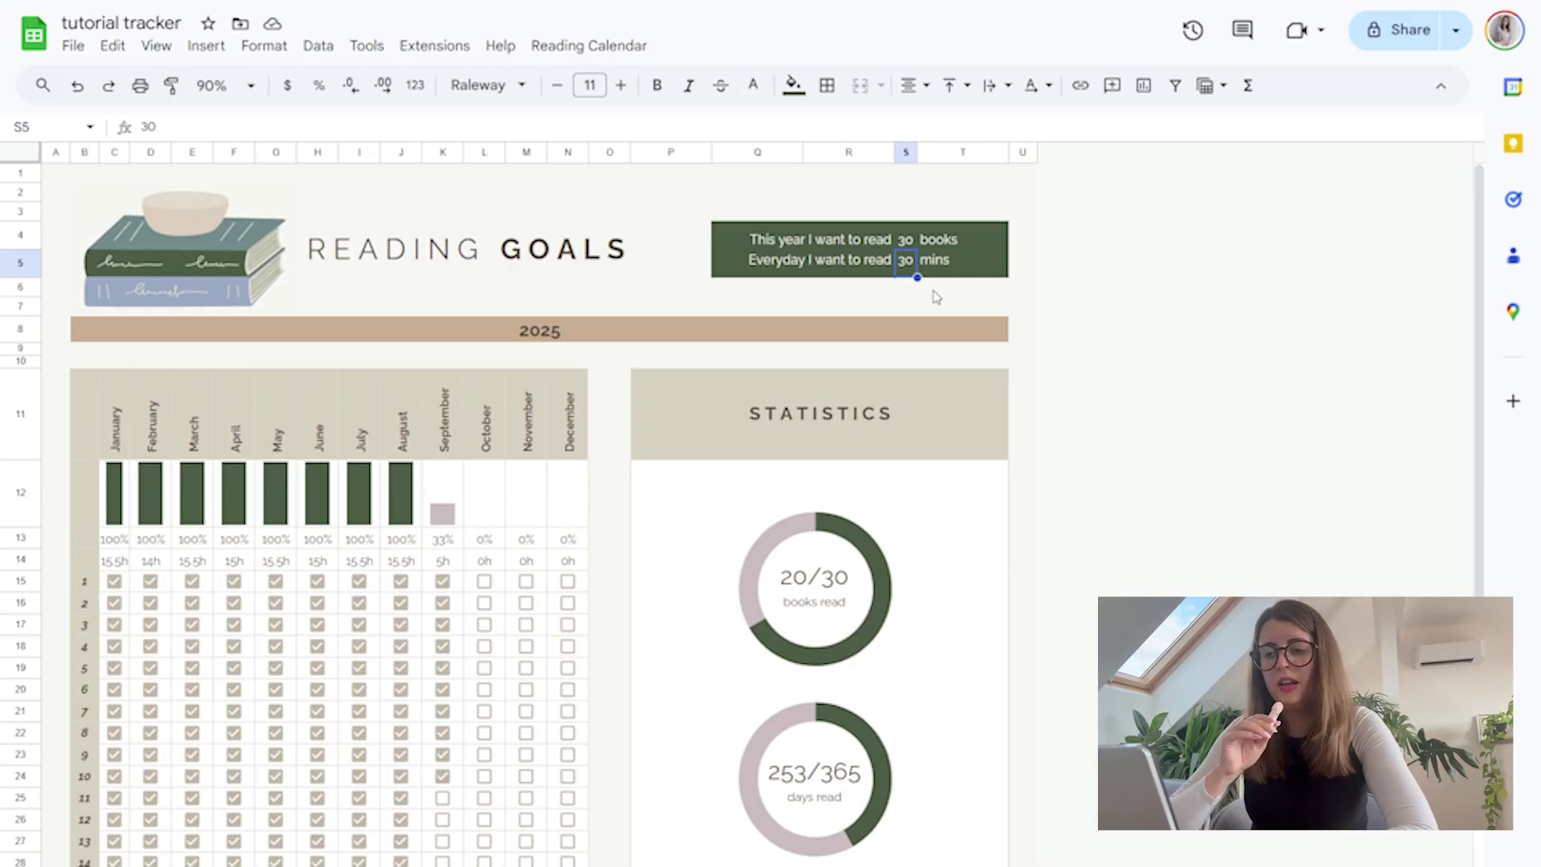
{"action": "scroll", "coordinate": [1108, 534], "scroll_direction": "down", "scroll_amount": 2}
{"action": "scroll", "coordinate": [1108, 534], "scroll_direction": "up", "scroll_amount": 2}
Mark September 11 as a reading day in the monthly grid, and clear the mark again
{"action": "scroll", "coordinate": [1108, 533], "scroll_direction": "down", "scroll_amount": 3}
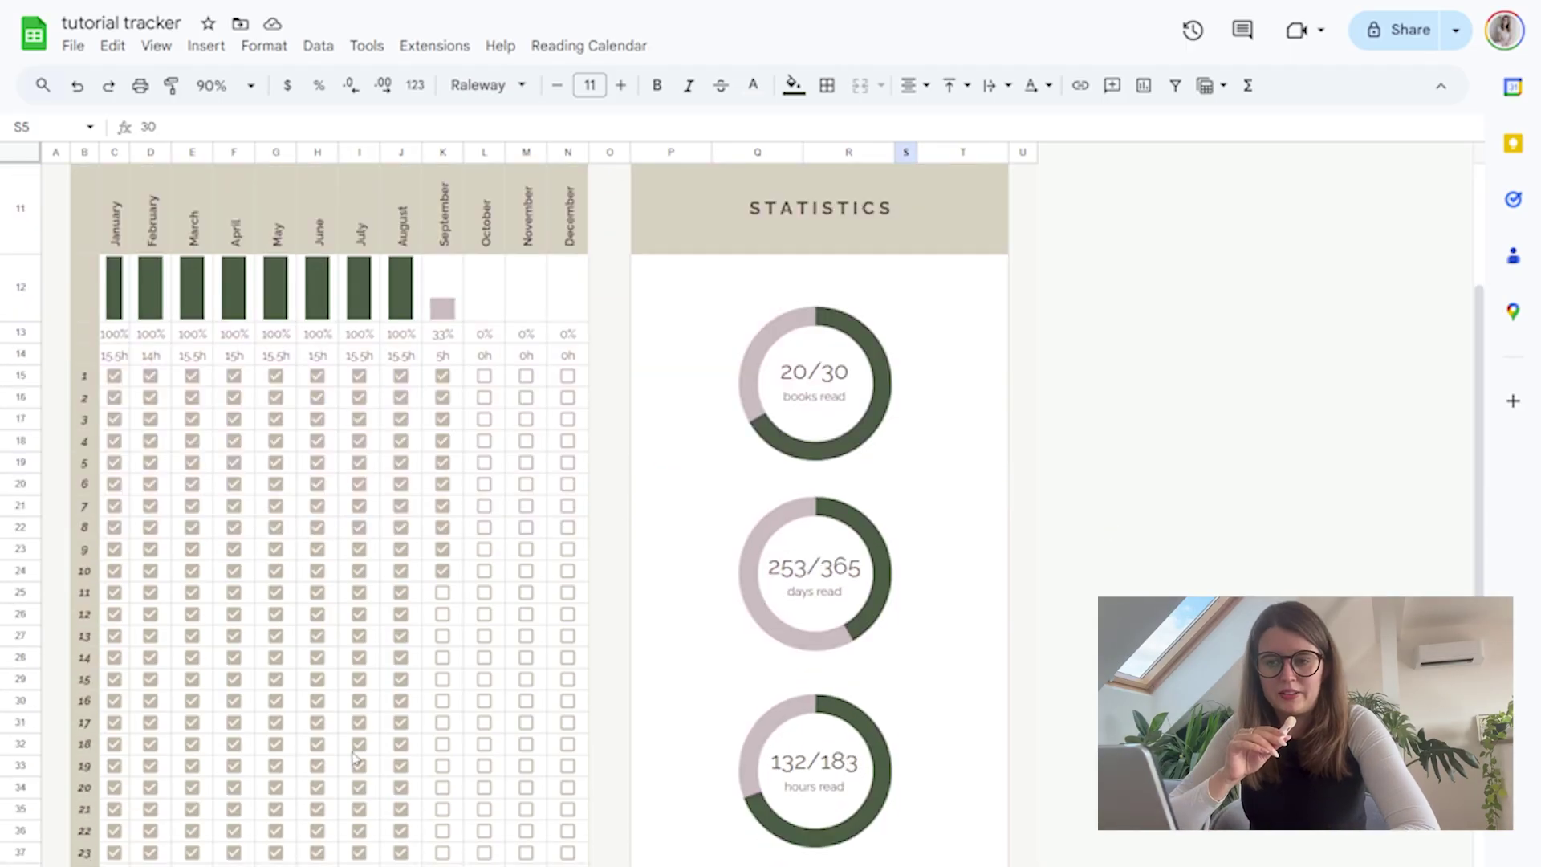
{"action": "left_click", "coordinate": [443, 593]}
{"action": "left_click", "coordinate": [446, 594]}
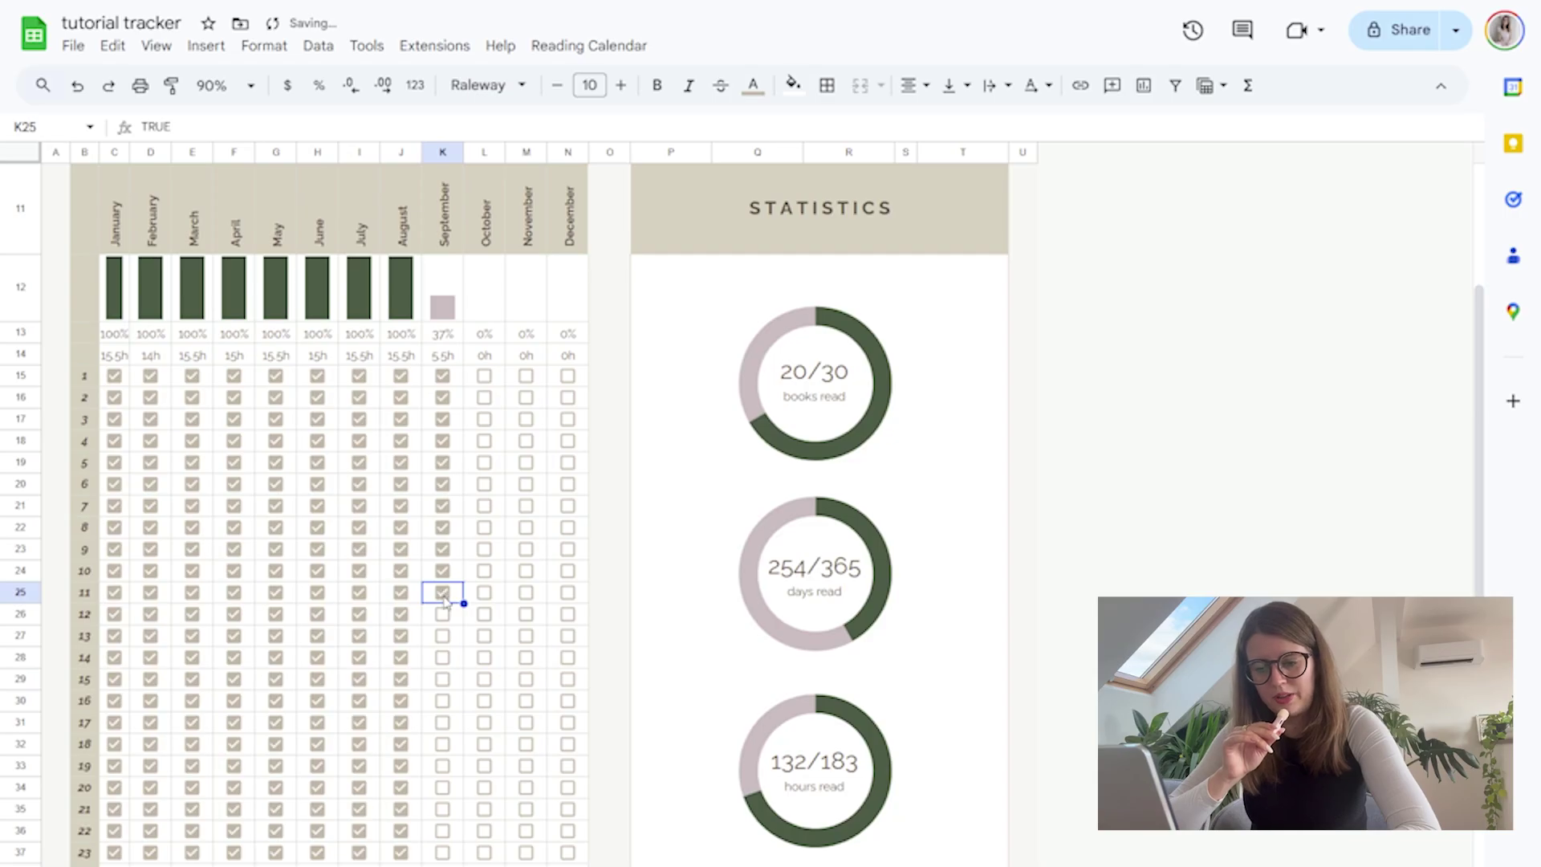
Inspect the extra hours cell below the monthly grid and review the hours, perfect months and pages statistics
{"action": "scroll", "coordinate": [554, 827], "scroll_direction": "down", "scroll_amount": 3}
{"action": "left_click", "coordinate": [191, 835]}
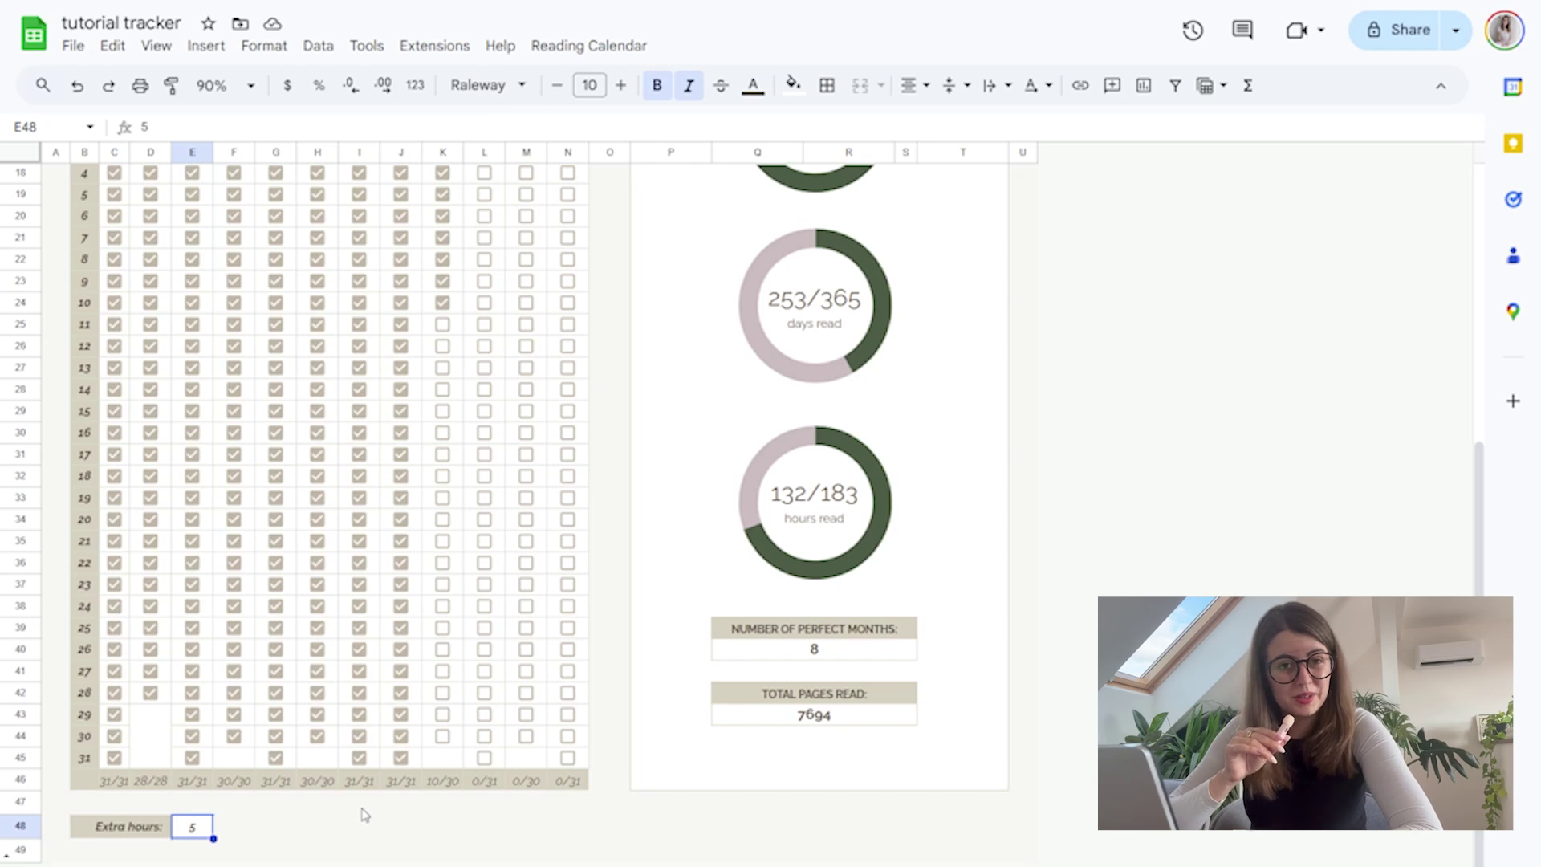
{"action": "scroll", "coordinate": [922, 443], "scroll_direction": "up", "scroll_amount": 2}
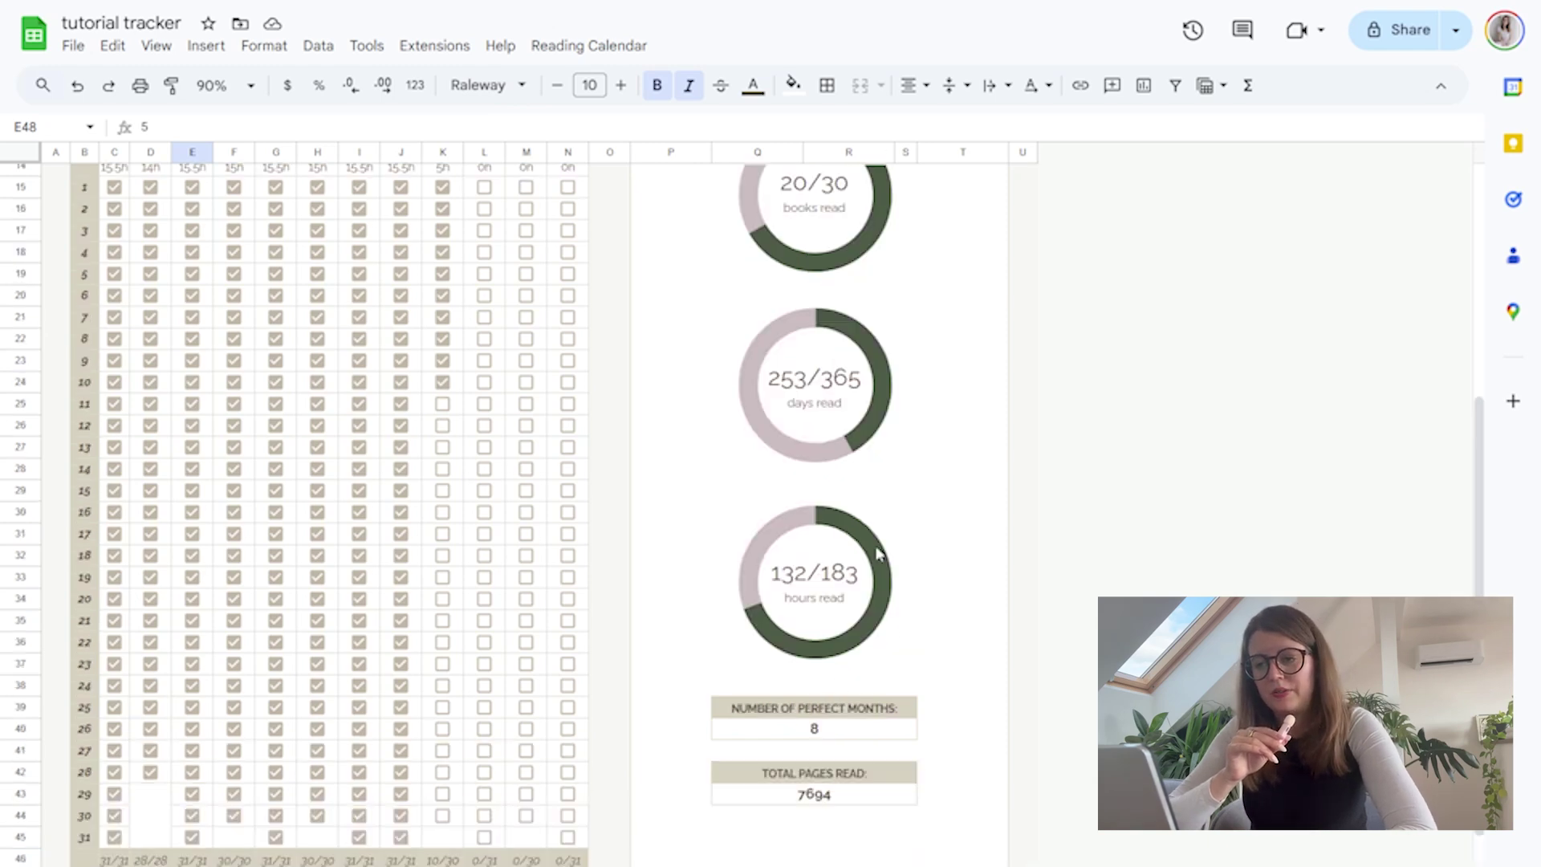
{"action": "scroll", "coordinate": [877, 554], "scroll_direction": "up", "scroll_amount": 2}
{"action": "scroll", "coordinate": [879, 554], "scroll_direction": "down", "scroll_amount": 4}
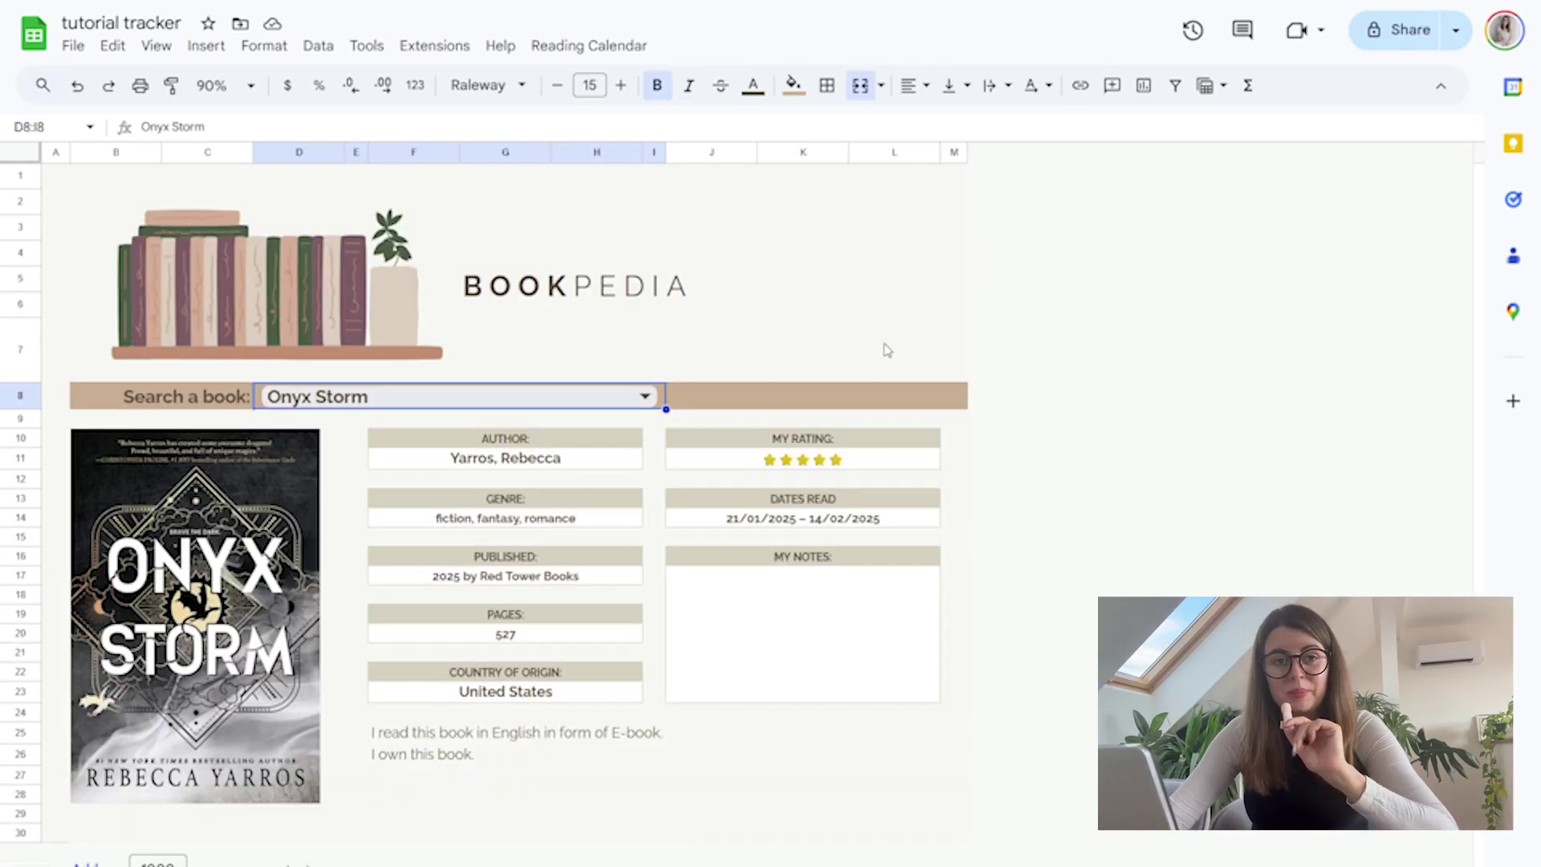
Search Bookpedia for "the se" and display the details of "The seven husbands of evelyn hugo"
{"action": "left_click", "coordinate": [586, 394]}
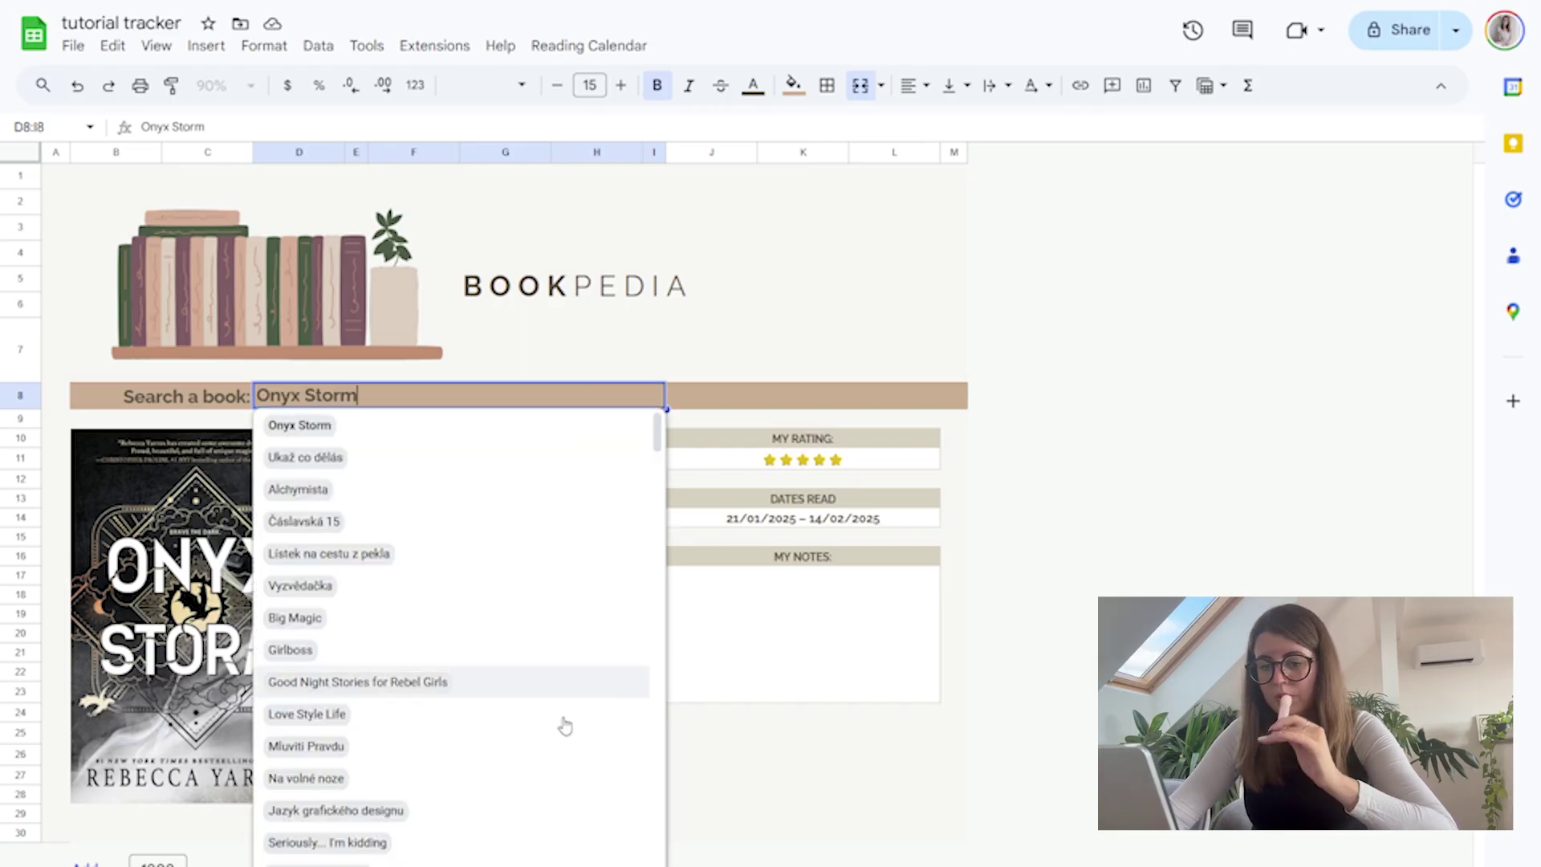
{"action": "key", "text": "ctrl+a"}
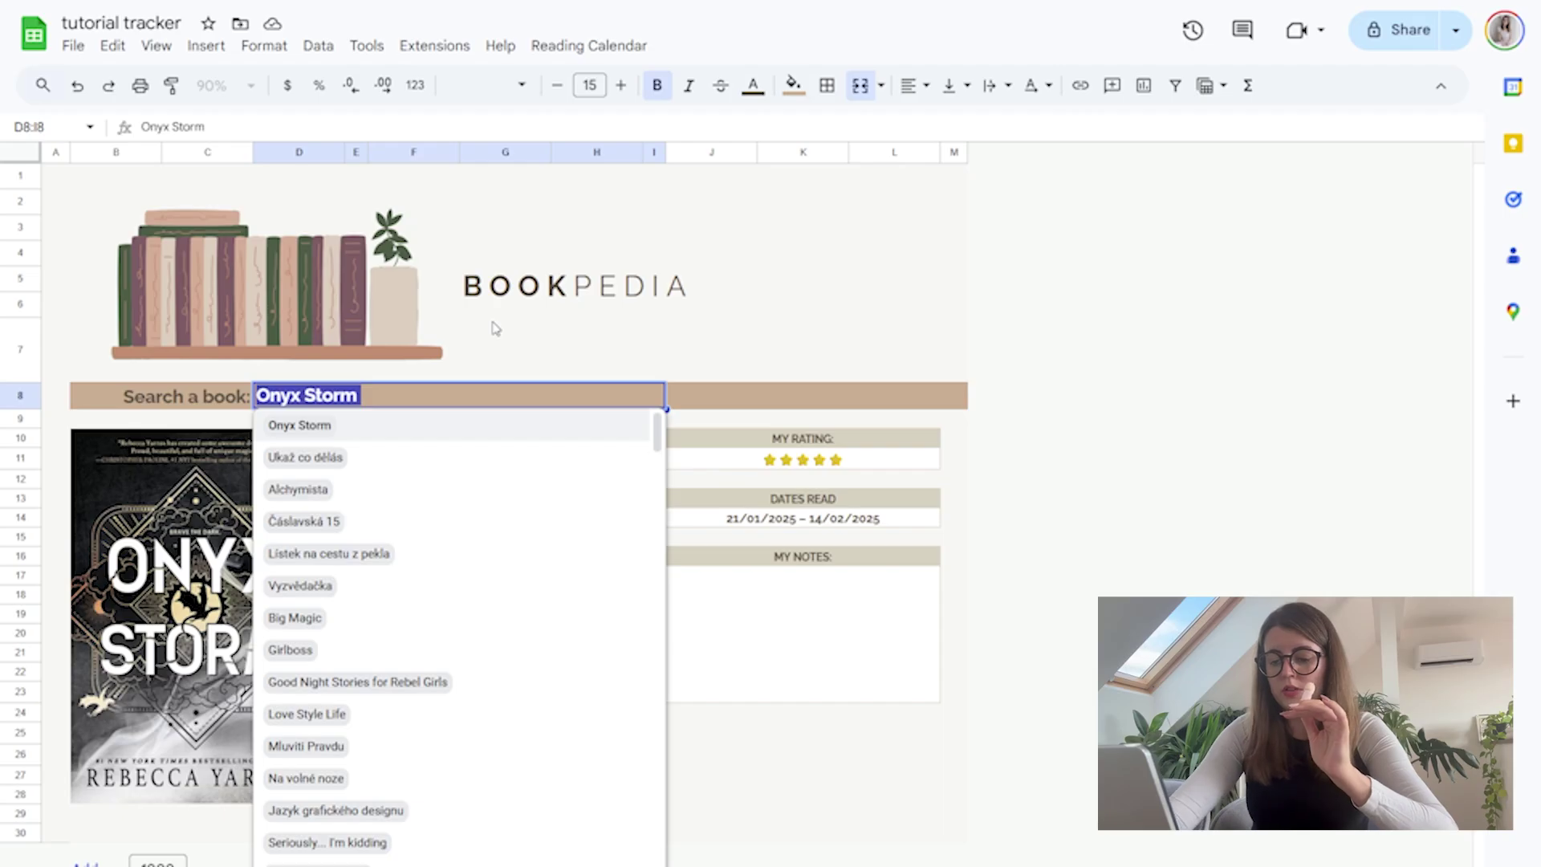
{"action": "type", "text": "the se"}
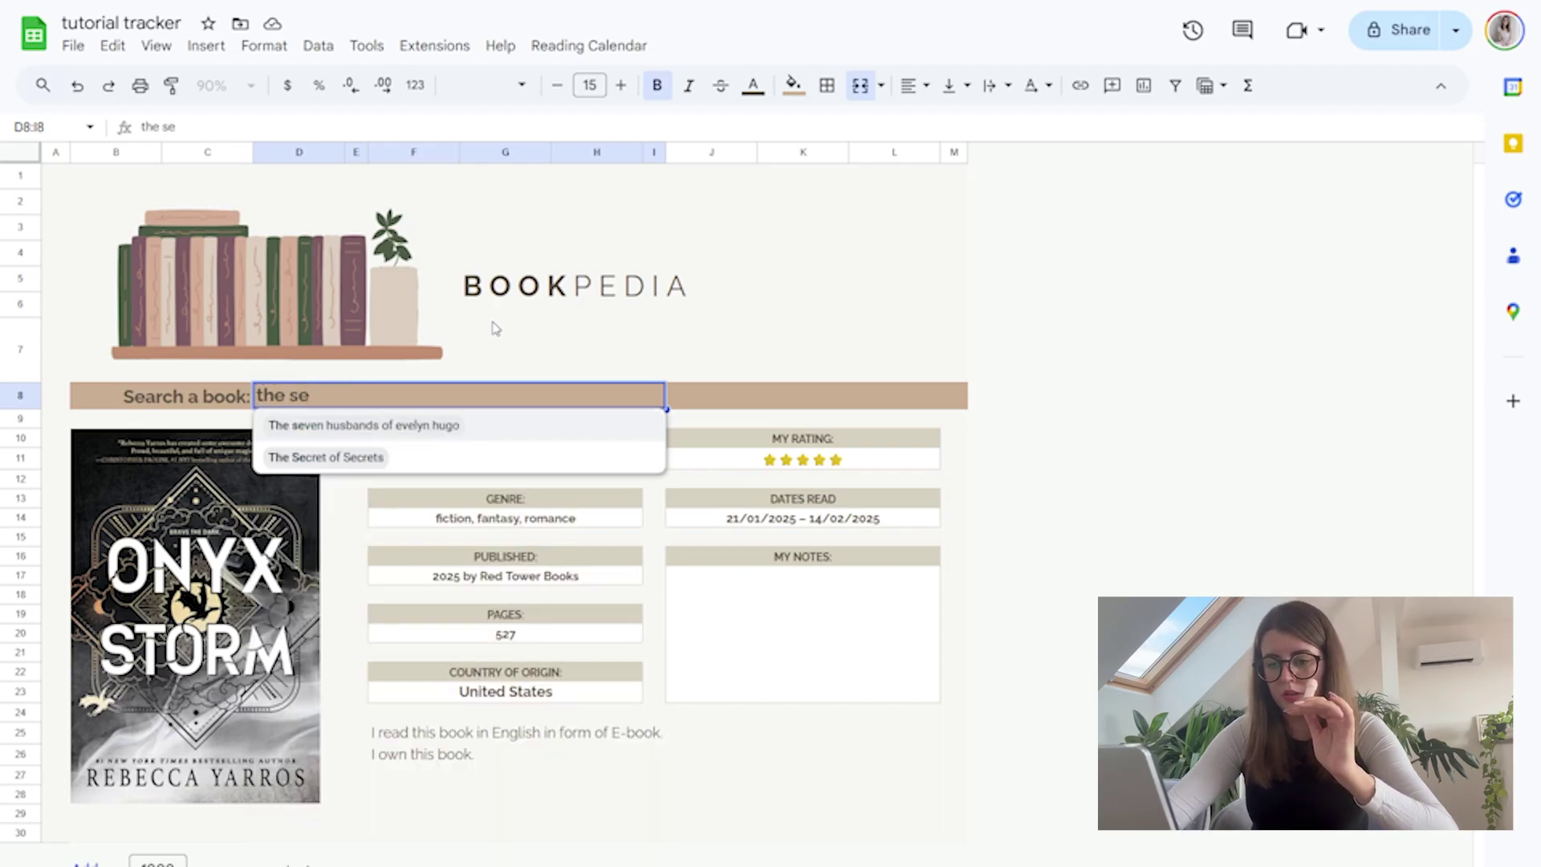
{"action": "left_click", "coordinate": [417, 427]}
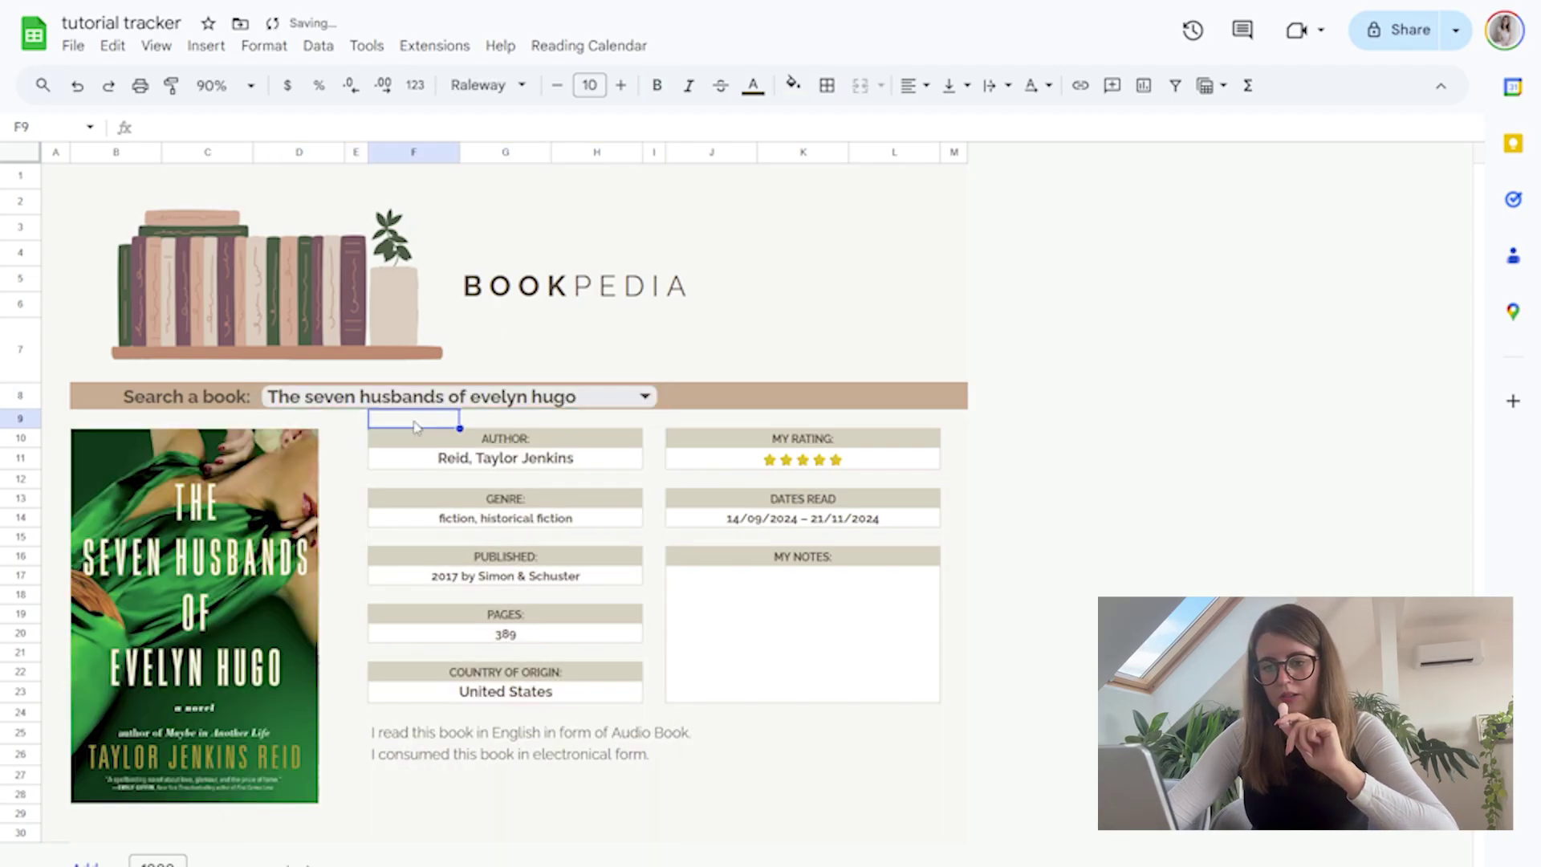
{"action": "left_click", "coordinate": [806, 769]}
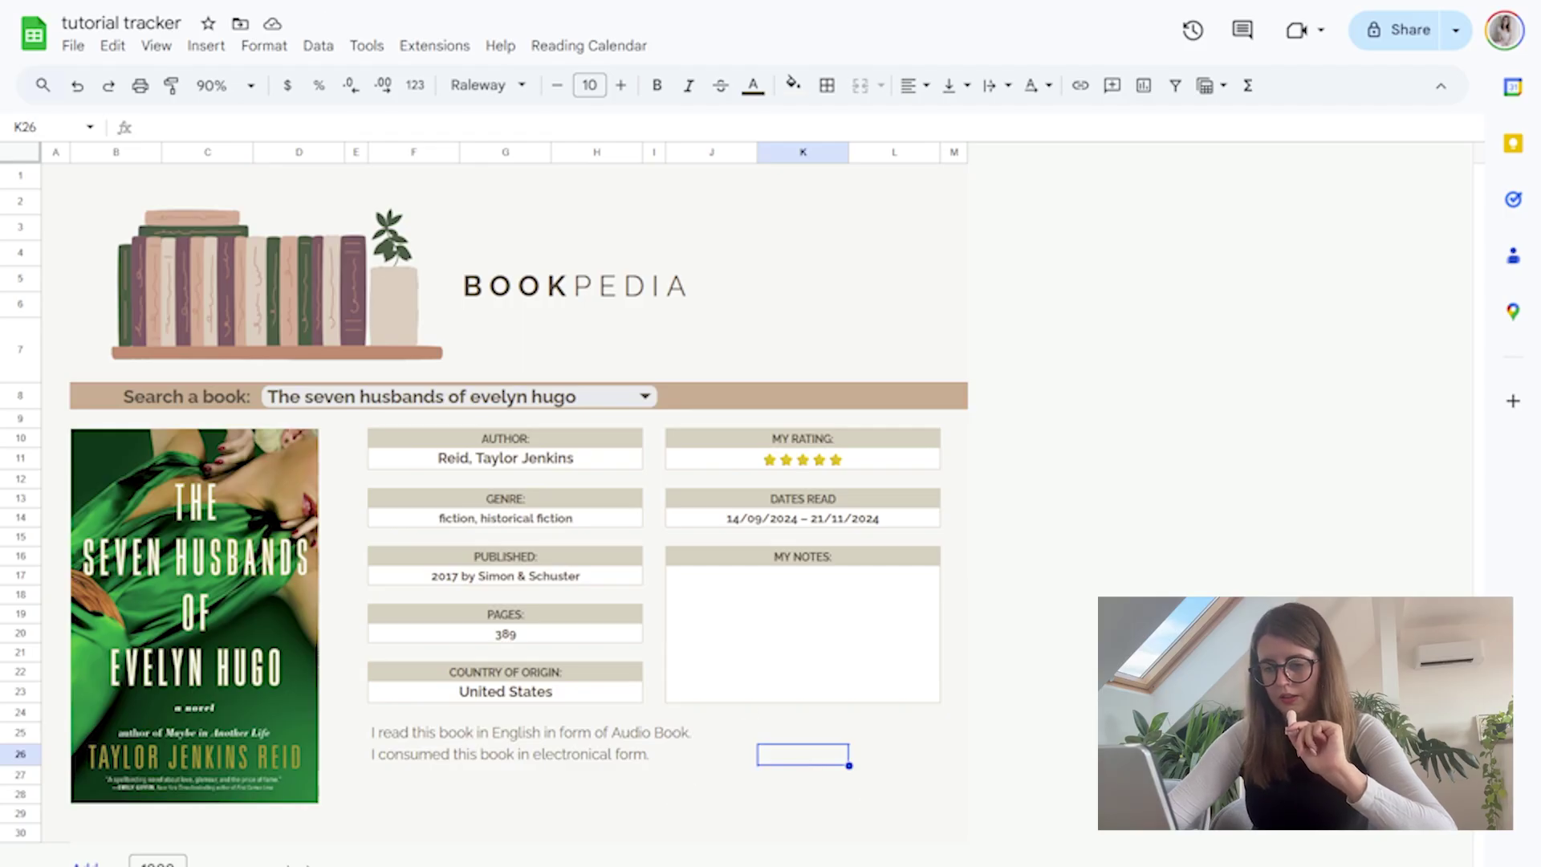
Set the Reading Calendar to May 2022 and review its daily entries and the covers under Books I Read This Month
{"action": "key", "text": "ctrl+shift+Page_Down"}
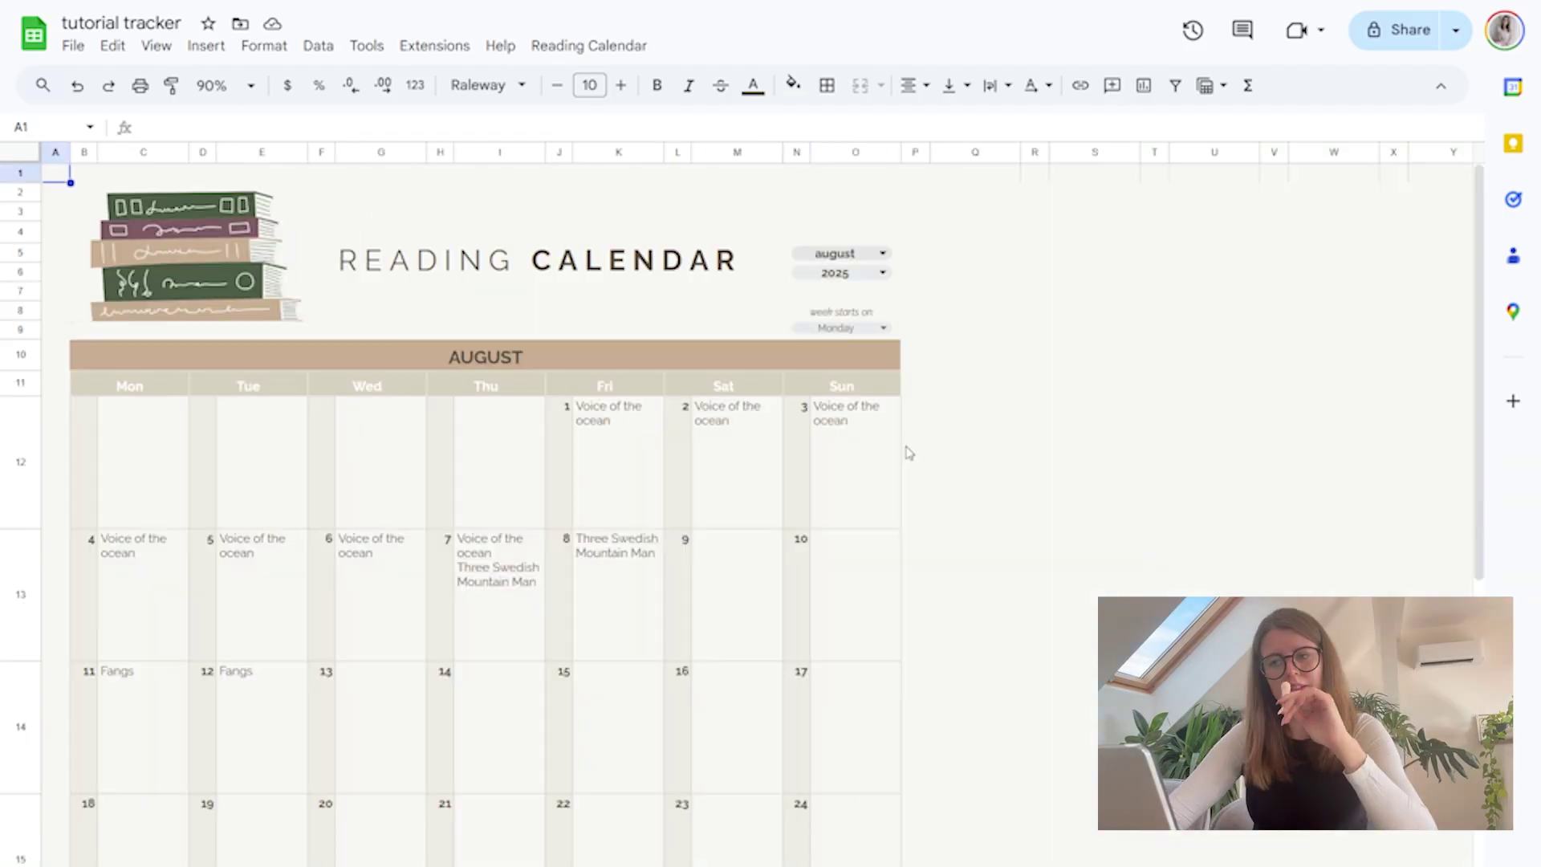
{"action": "left_click", "coordinate": [886, 253]}
{"action": "left_click", "coordinate": [863, 408]}
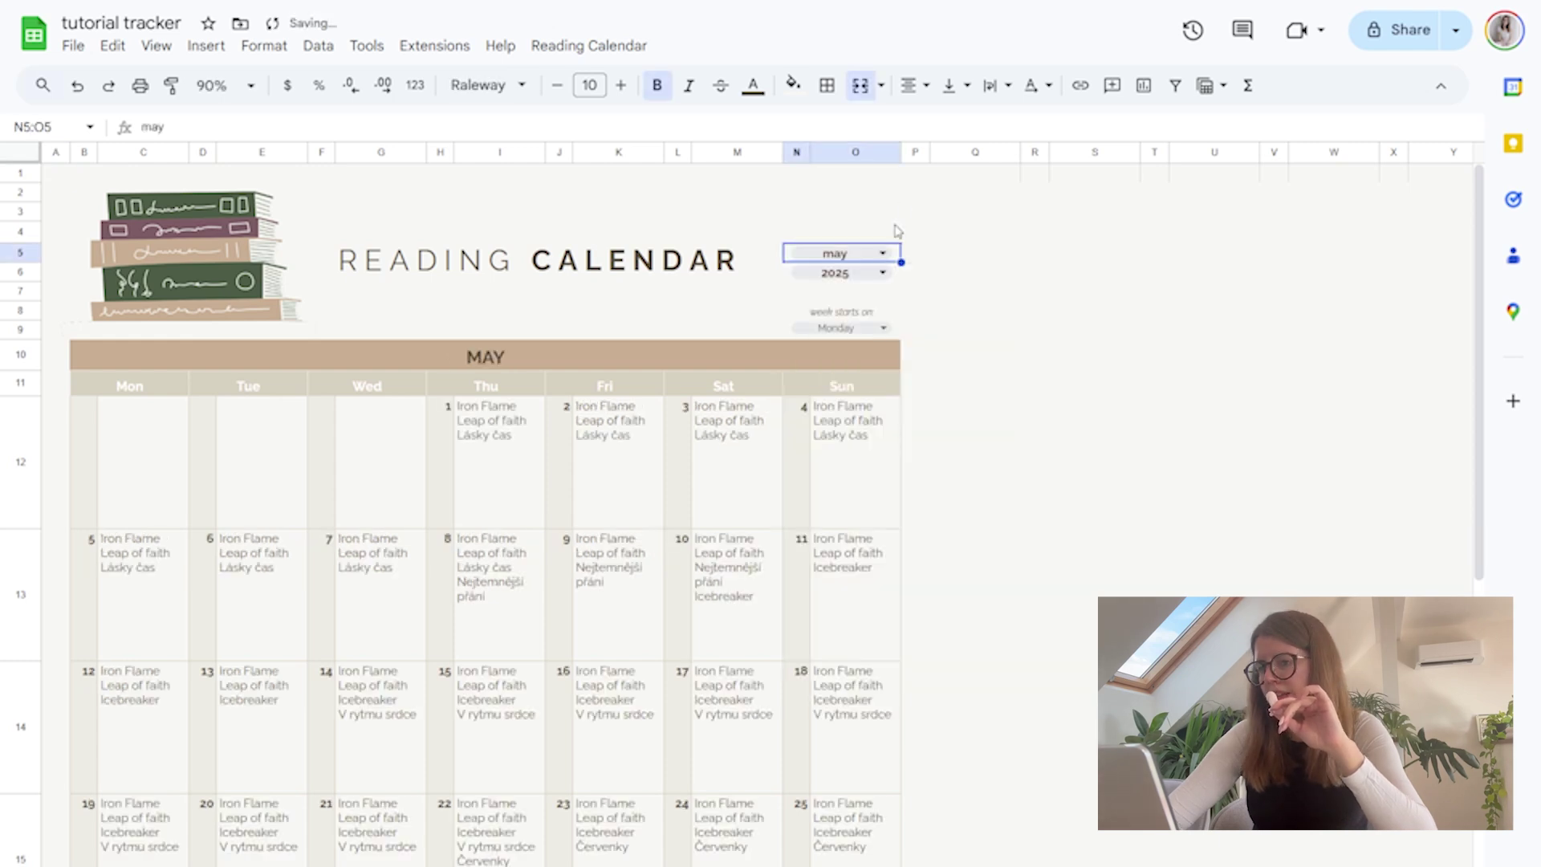
{"action": "left_click", "coordinate": [883, 273]}
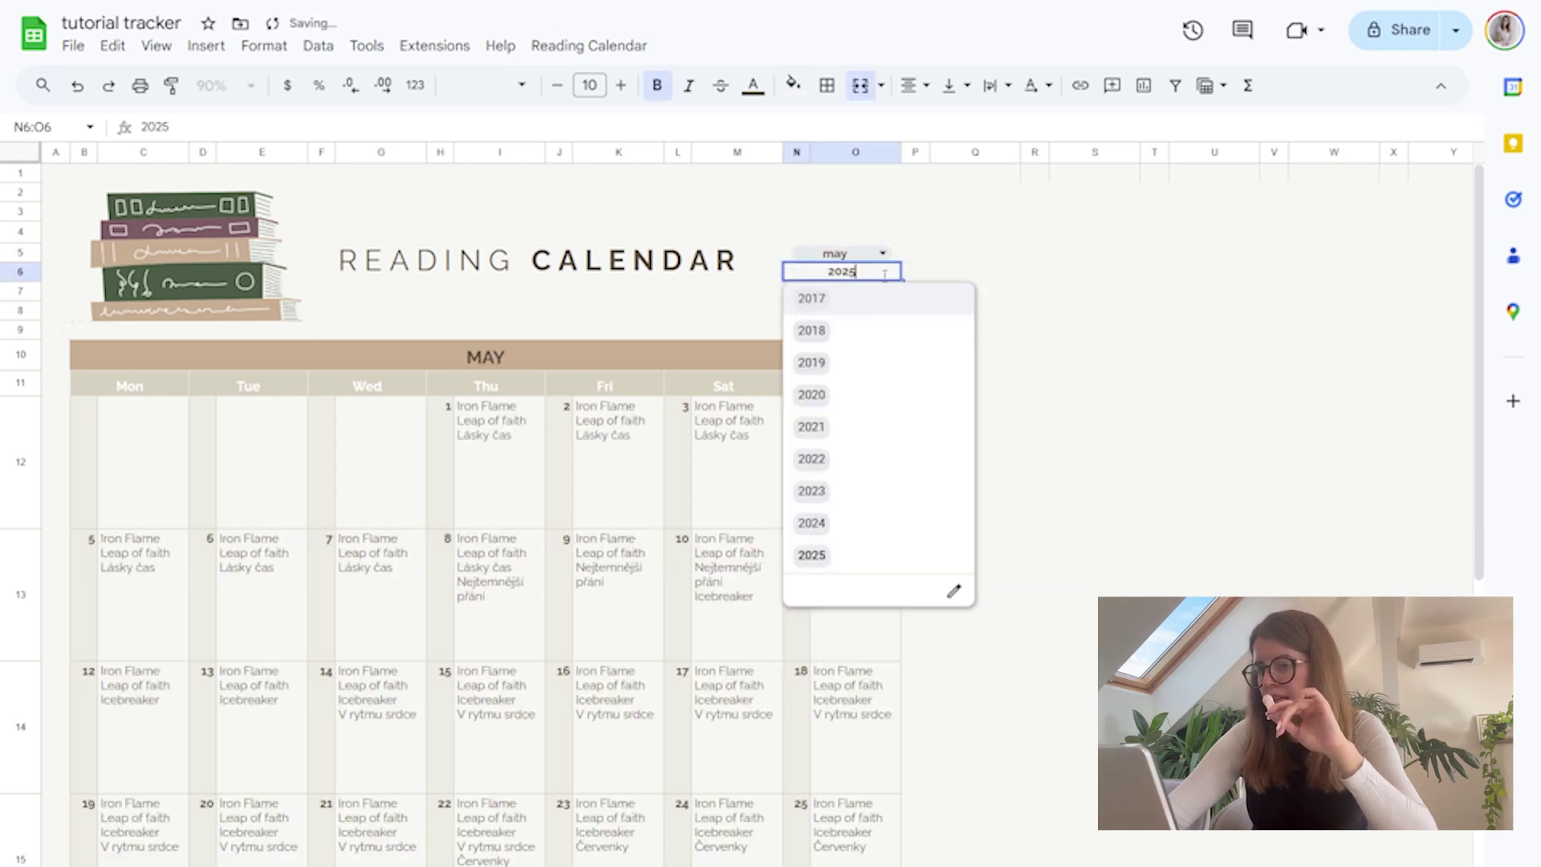
{"action": "left_click", "coordinate": [861, 472]}
{"action": "scroll", "coordinate": [792, 702], "scroll_direction": "down", "scroll_amount": 5}
{"action": "scroll", "coordinate": [795, 703], "scroll_direction": "up", "scroll_amount": 1}
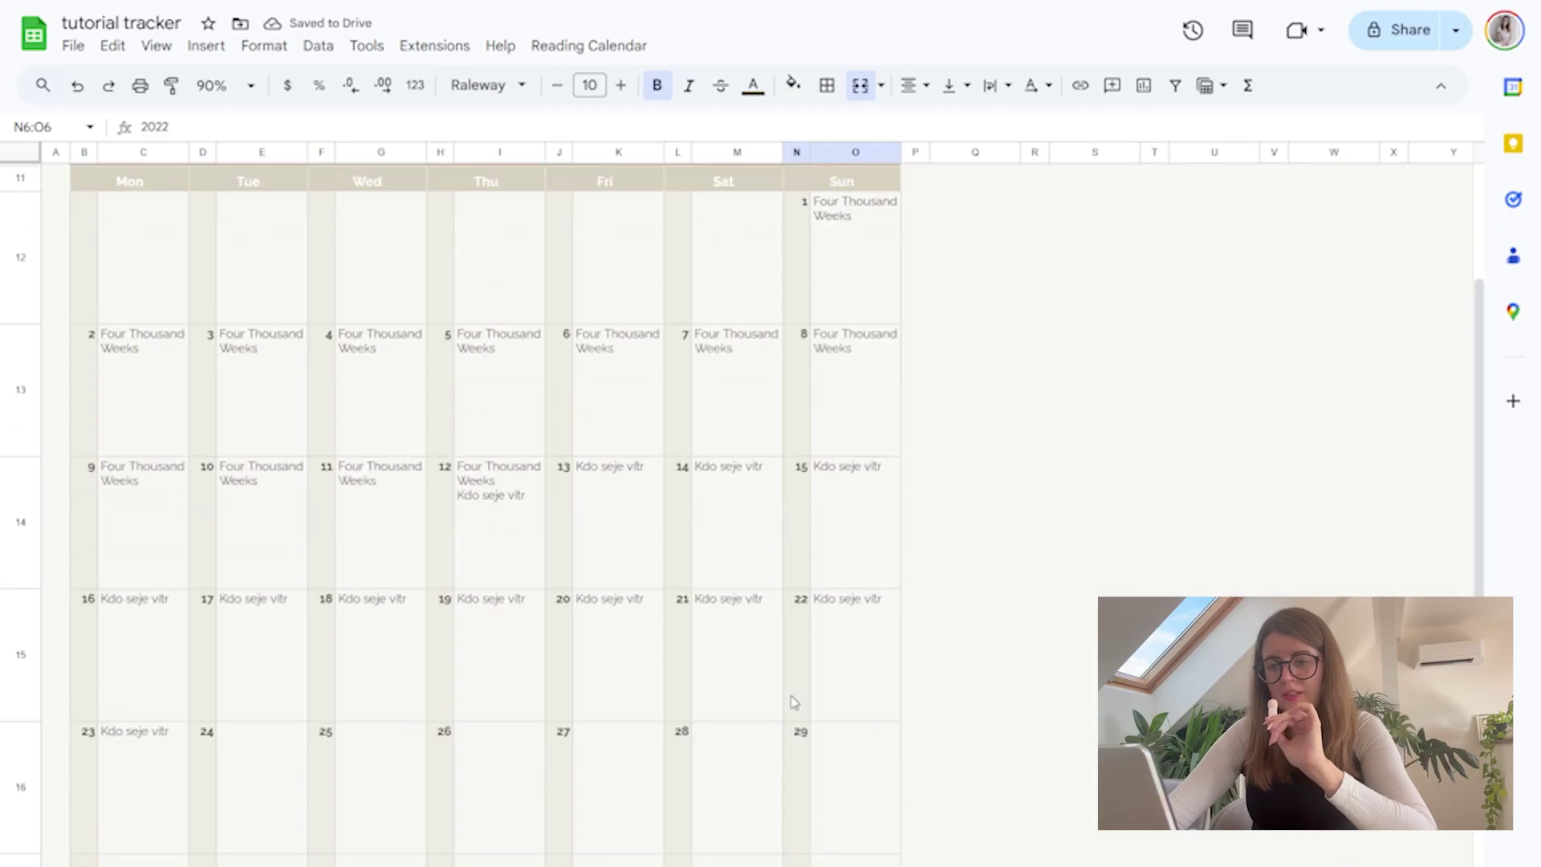
{"action": "scroll", "coordinate": [793, 703], "scroll_direction": "down", "scroll_amount": 4}
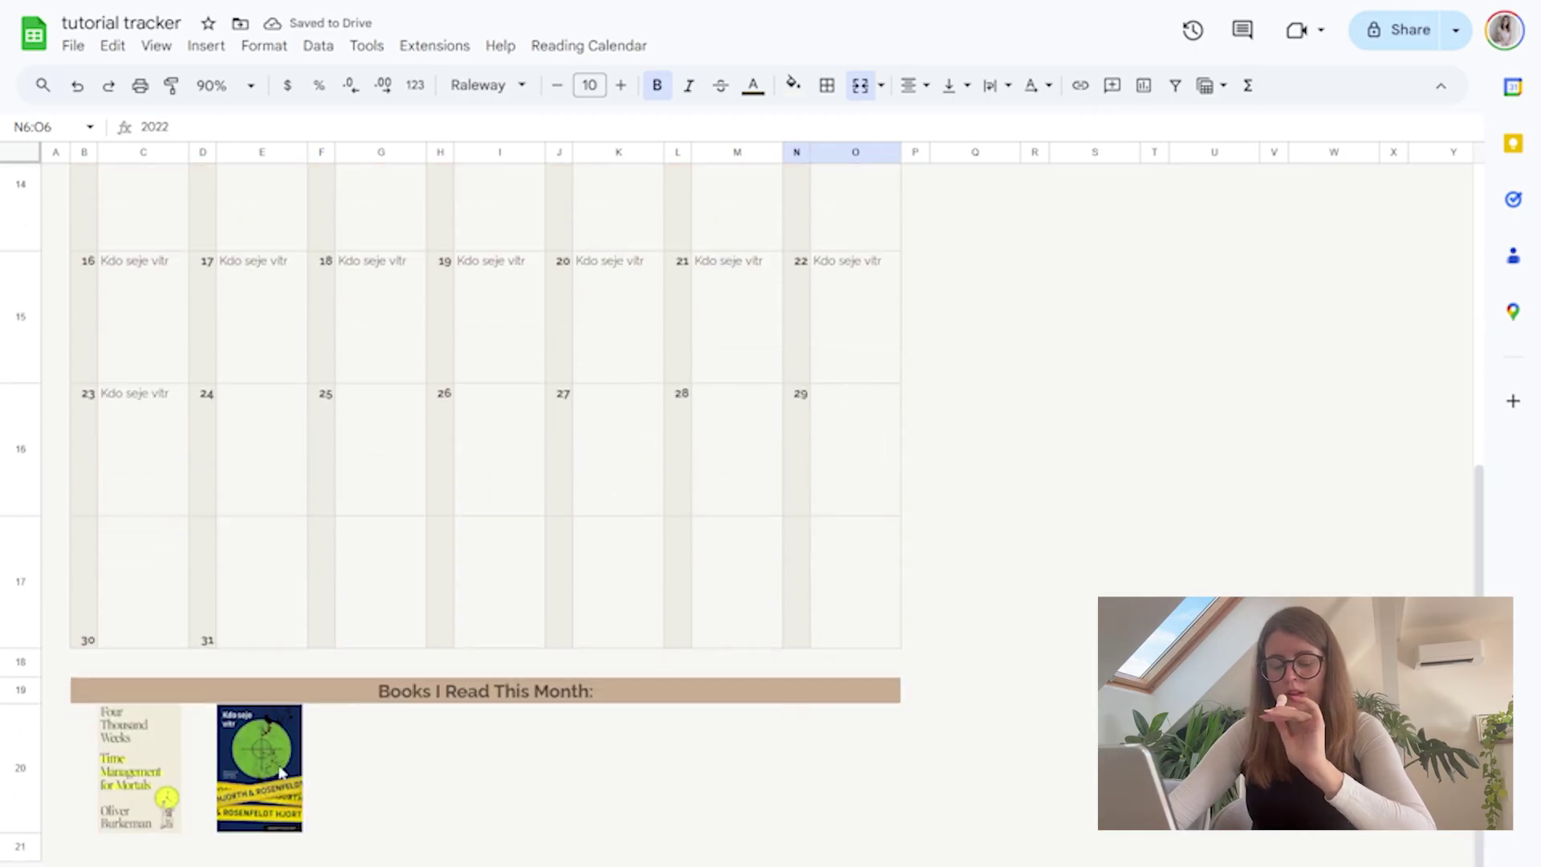
{"action": "scroll", "coordinate": [811, 421], "scroll_direction": "up", "scroll_amount": 7}
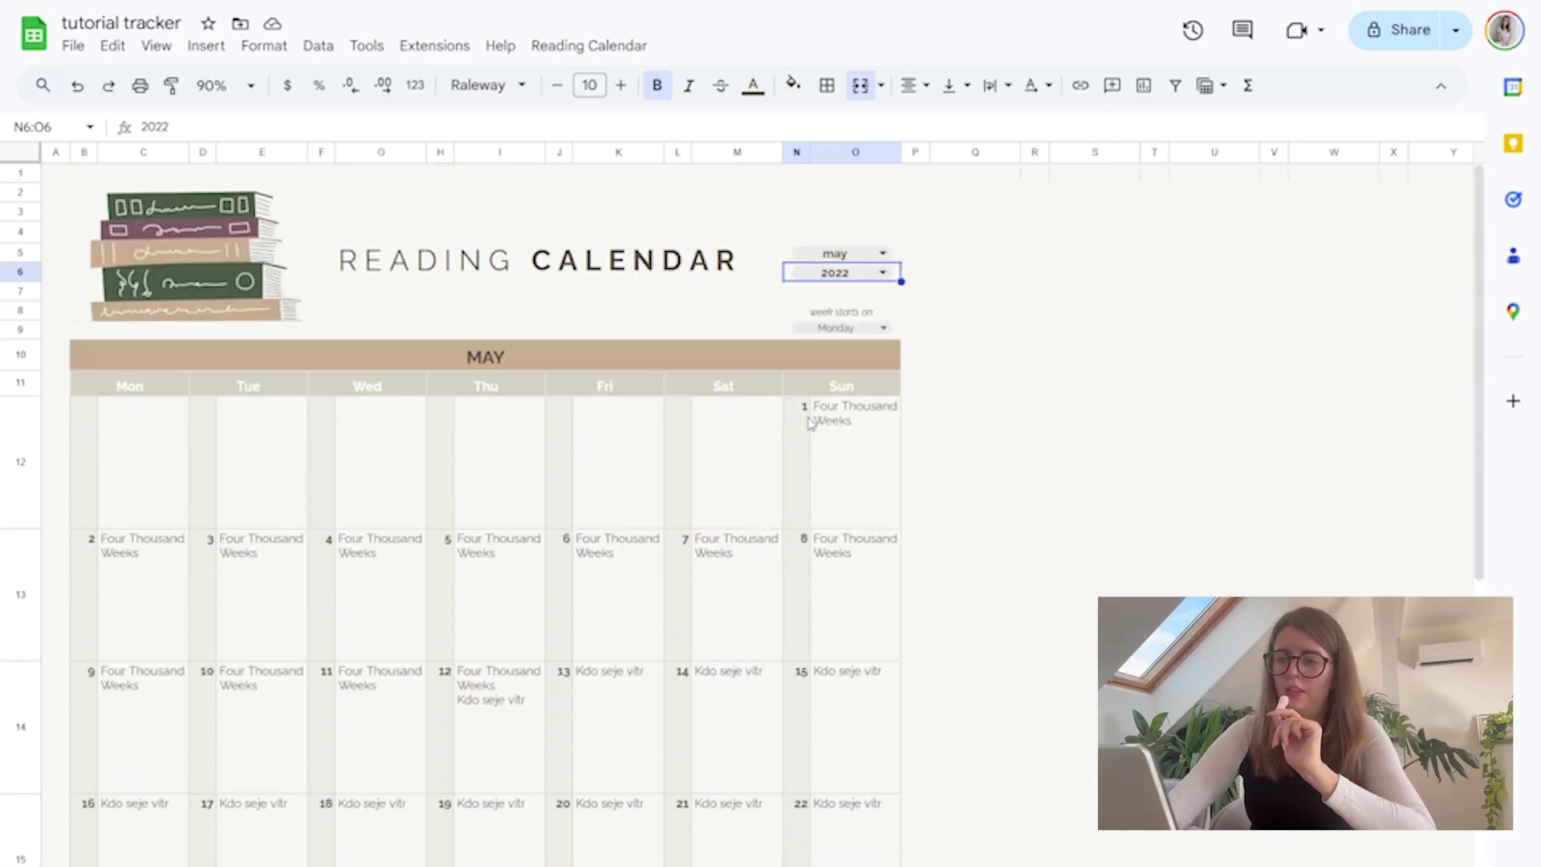
Set the Reading Calendar's week to start on Sunday
{"action": "scroll", "coordinate": [1003, 682], "scroll_direction": "right", "scroll_amount": 1}
{"action": "scroll", "coordinate": [956, 681], "scroll_direction": "left", "scroll_amount": 1}
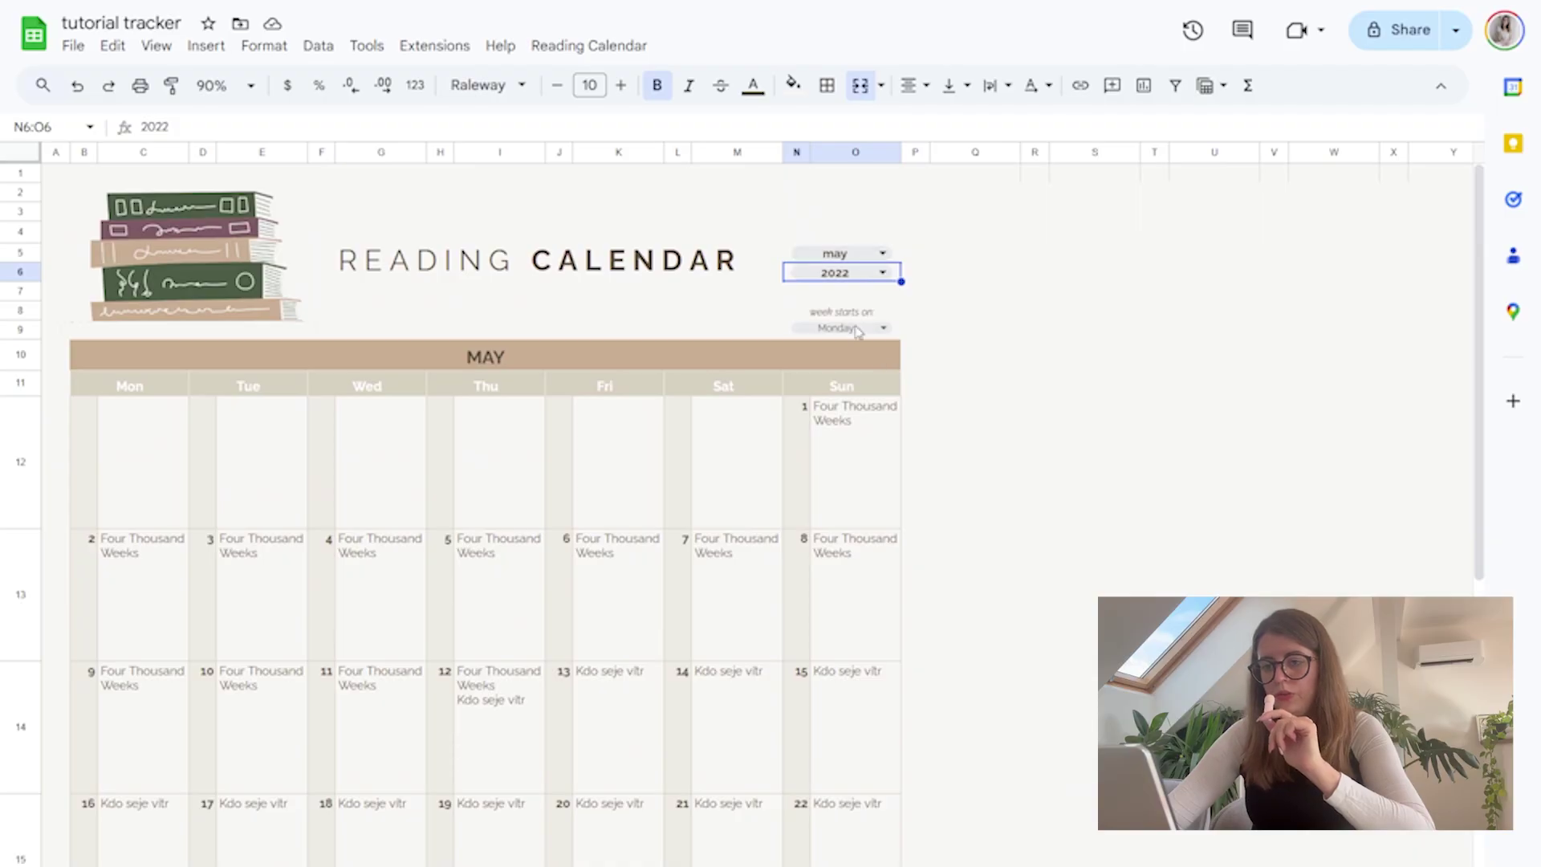
{"action": "left_click", "coordinate": [857, 329]}
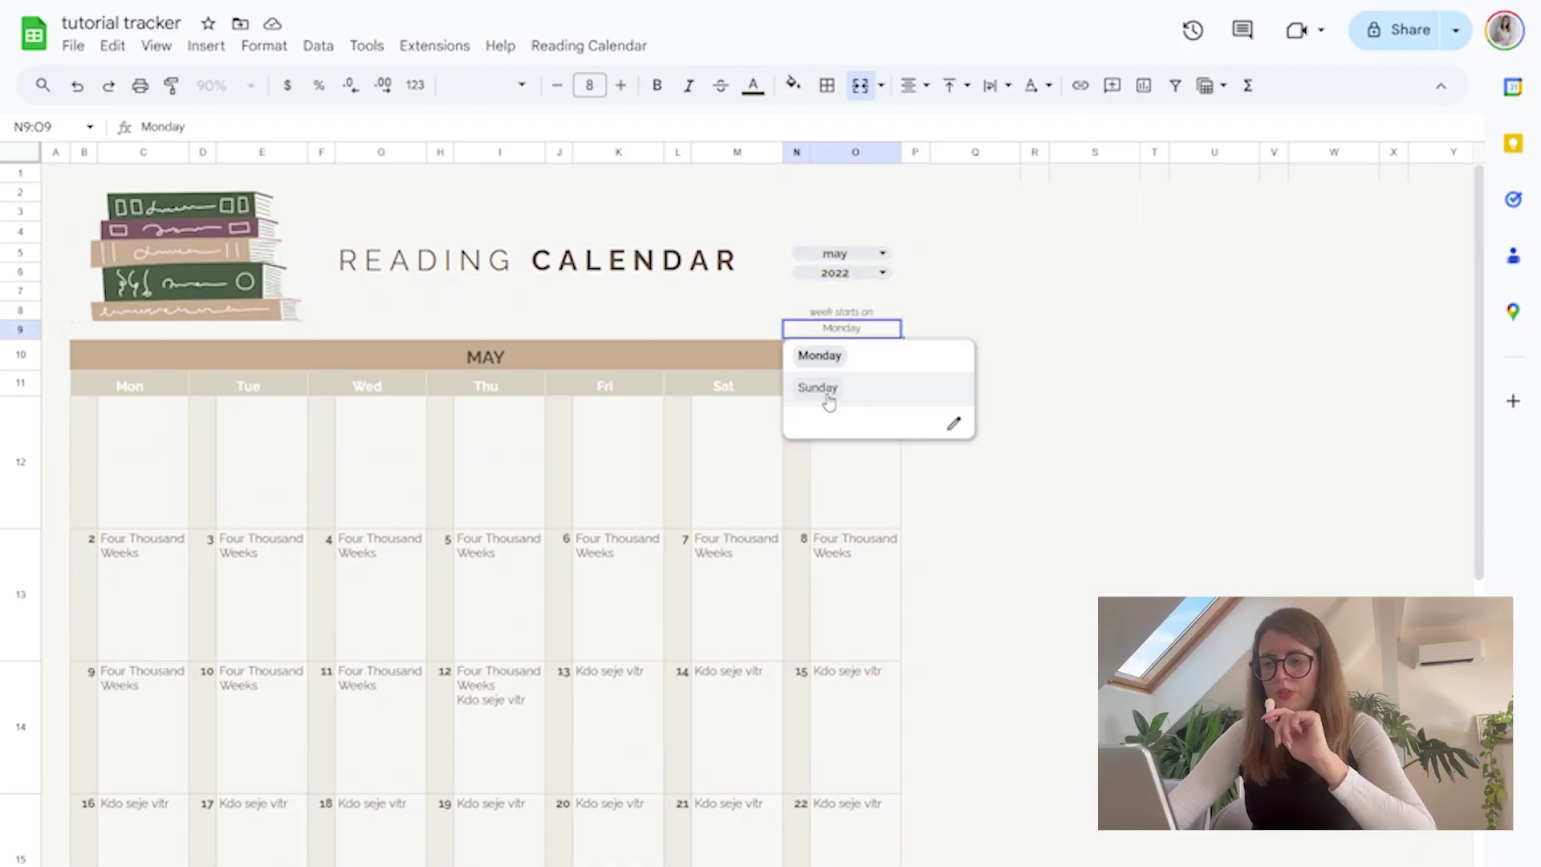
{"action": "left_click", "coordinate": [828, 400]}
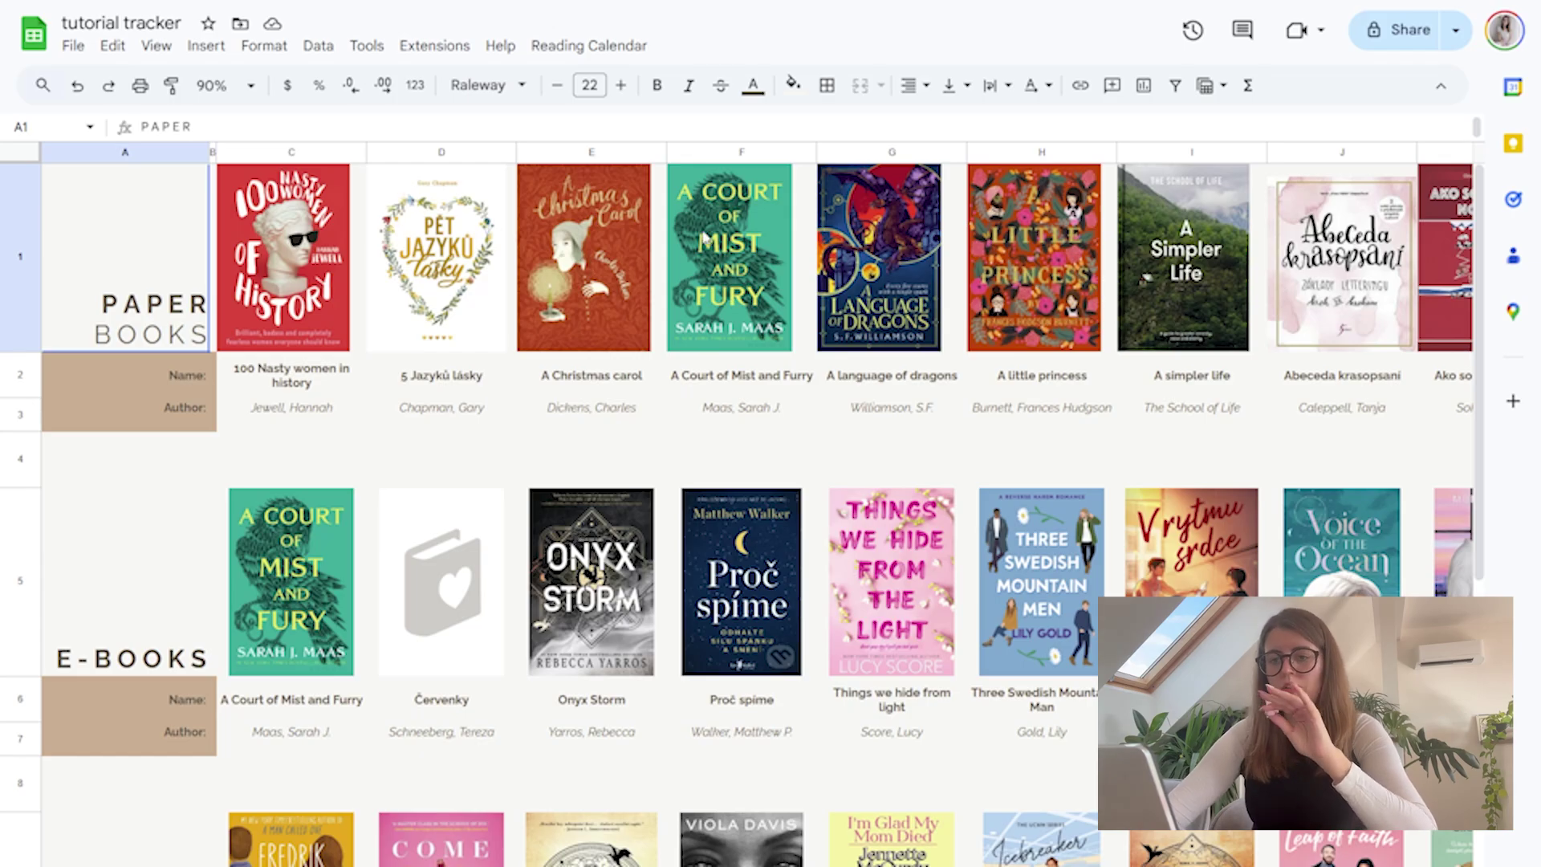
Browse the cover shelves for paper books, e-books, audio books and borrowed books with their names and authors
{"action": "scroll", "coordinate": [704, 239], "scroll_direction": "right", "scroll_amount": 10}
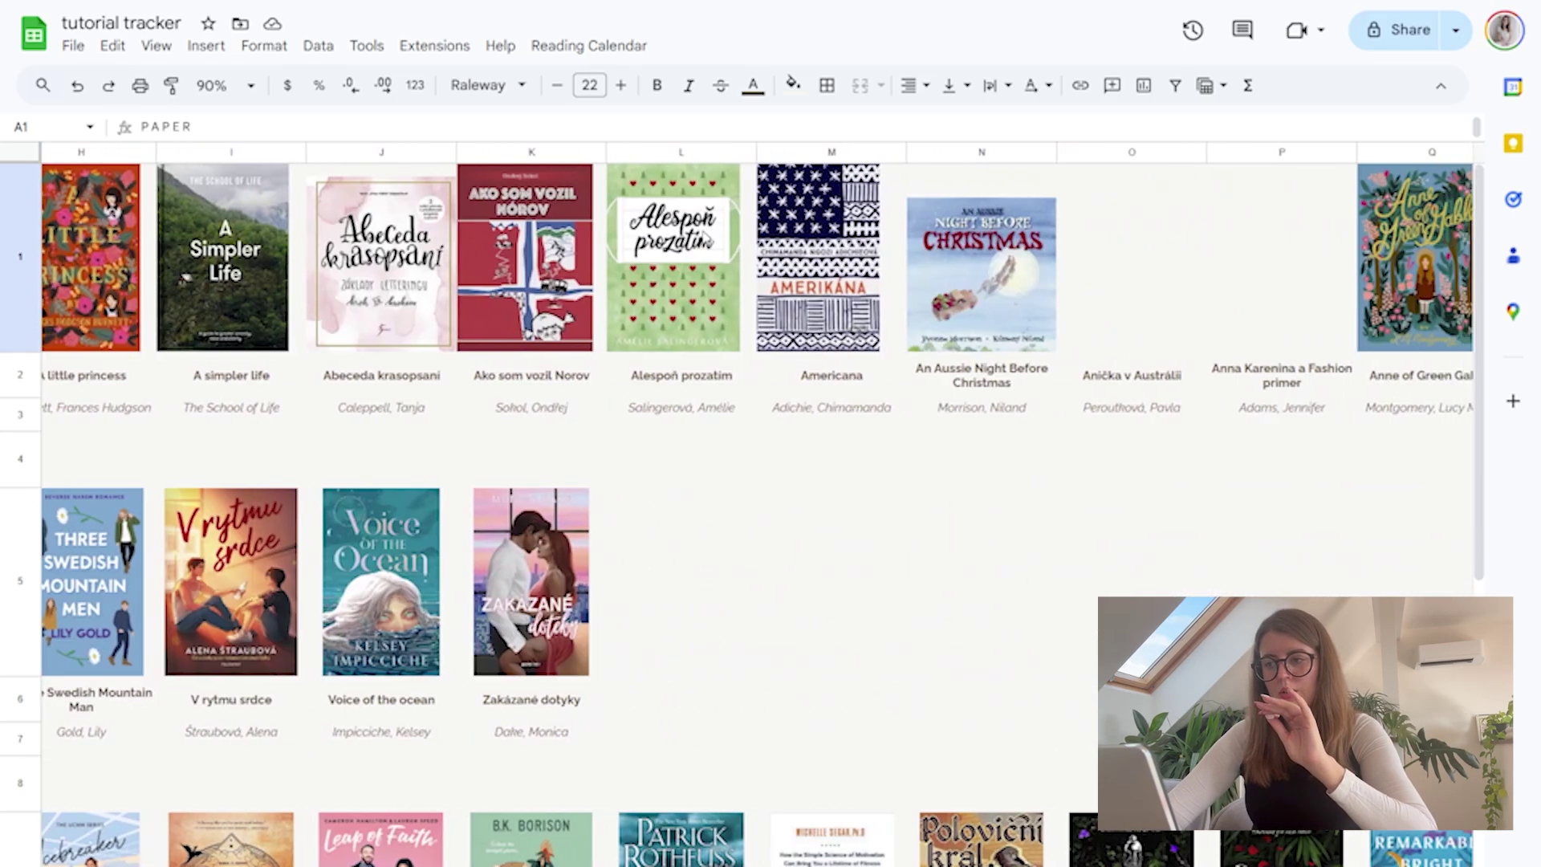
{"action": "scroll", "coordinate": [704, 235], "scroll_direction": "right", "scroll_amount": 10}
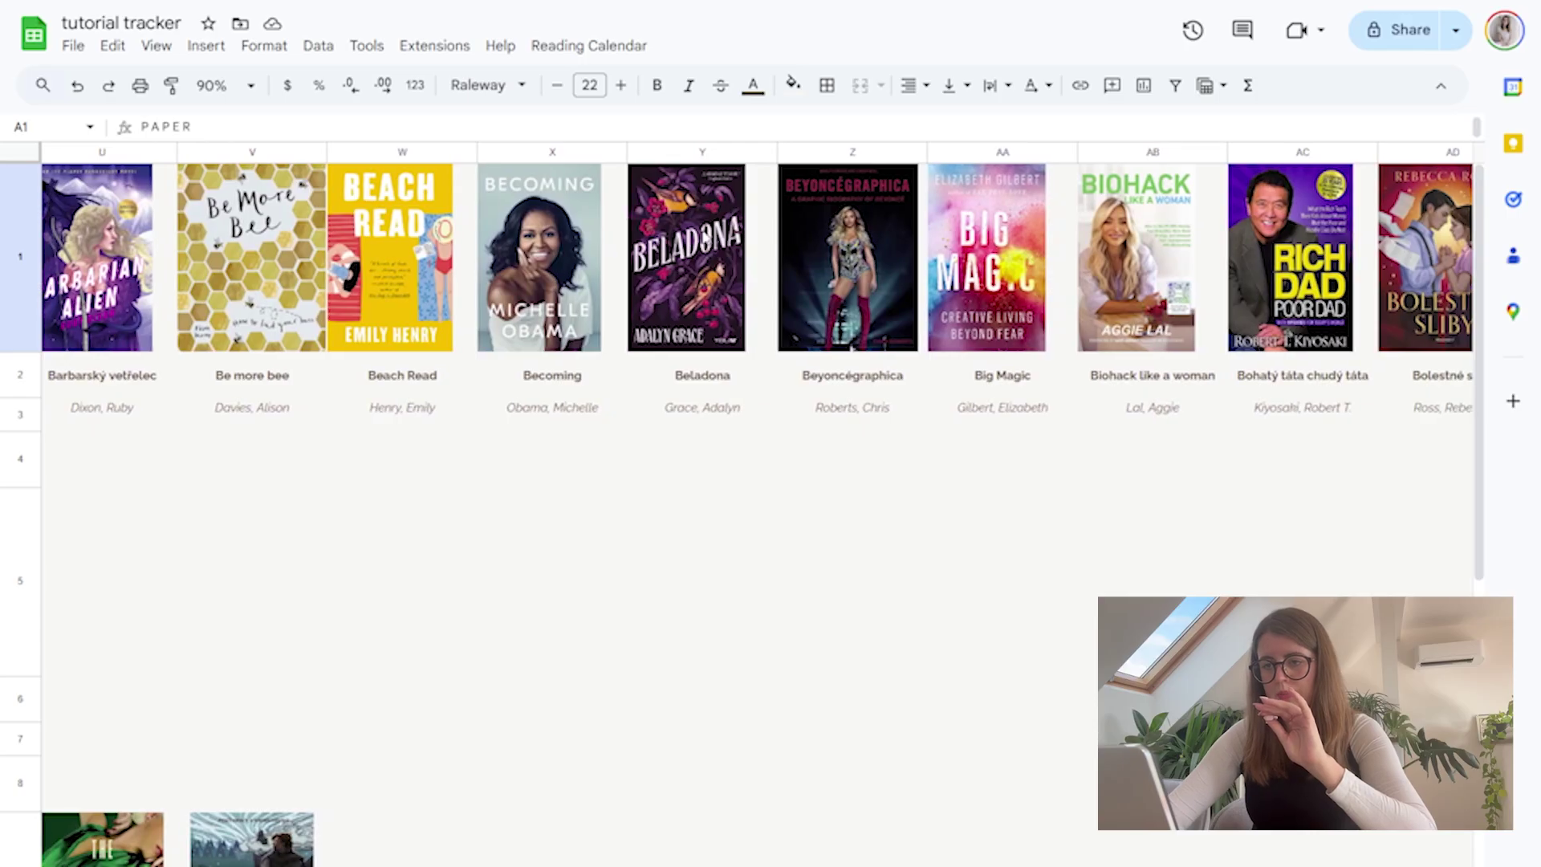
{"action": "scroll", "coordinate": [705, 235], "scroll_direction": "left", "scroll_amount": 13}
{"action": "scroll", "coordinate": [704, 235], "scroll_direction": "left", "scroll_amount": 7}
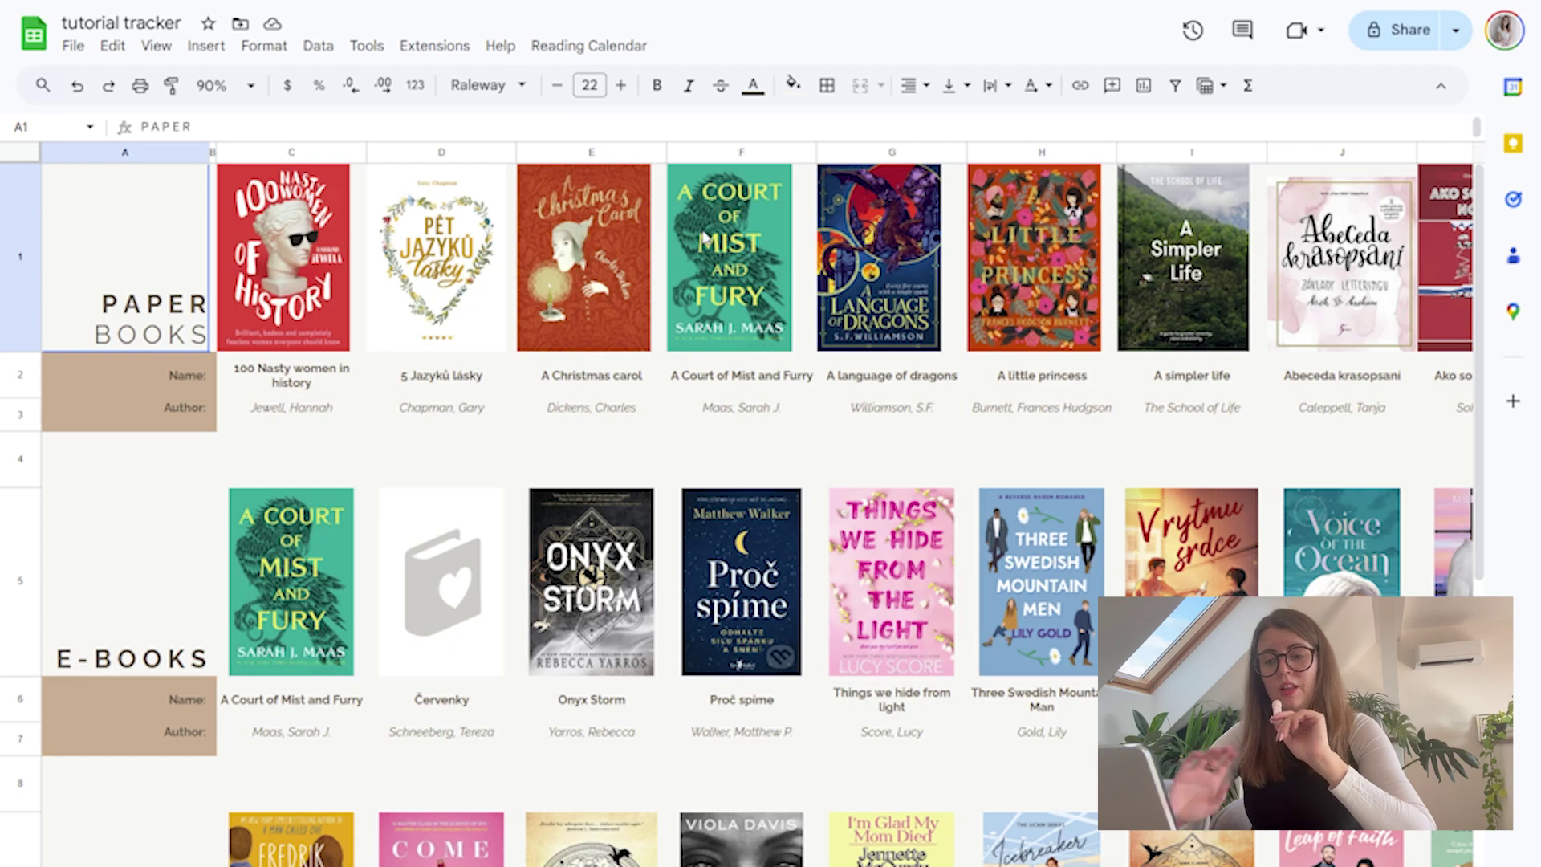
{"action": "scroll", "coordinate": [658, 610], "scroll_direction": "down", "scroll_amount": 3}
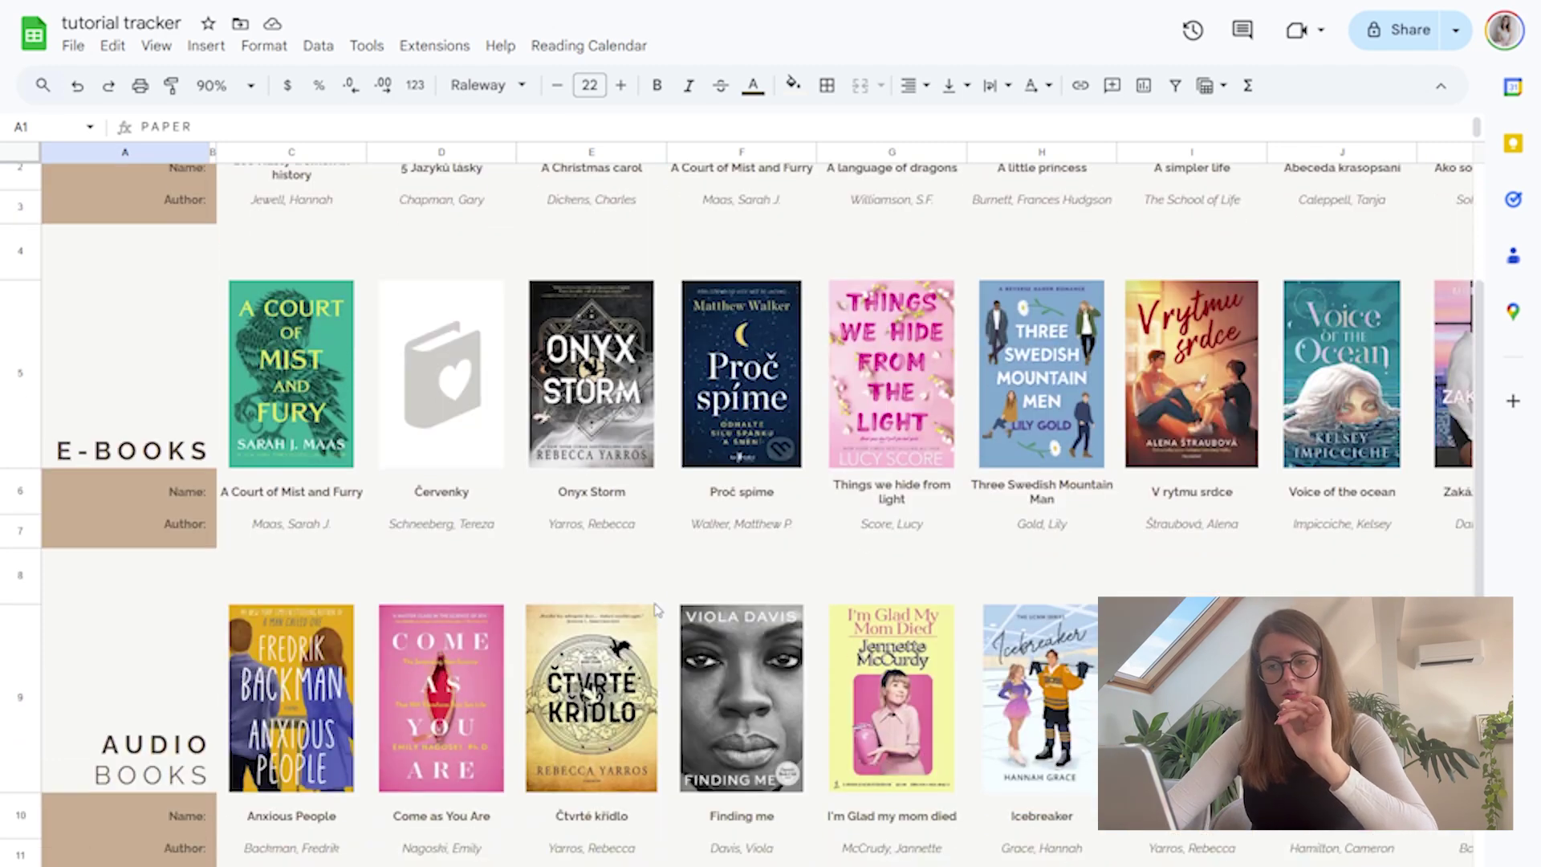
{"action": "scroll", "coordinate": [658, 610], "scroll_direction": "down", "scroll_amount": 2}
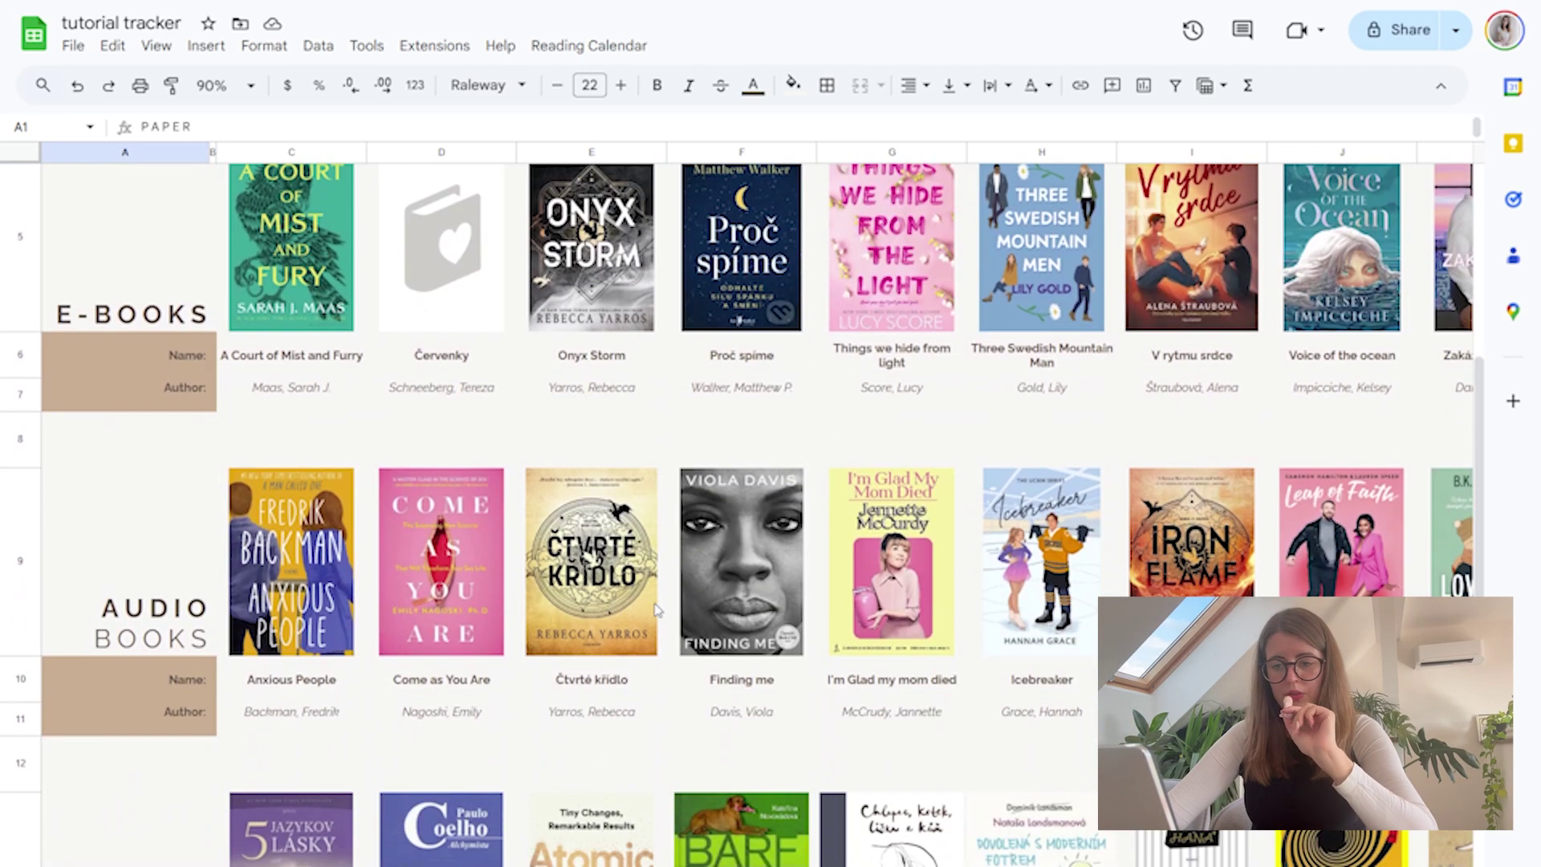
{"action": "scroll", "coordinate": [658, 610], "scroll_direction": "down", "scroll_amount": 2}
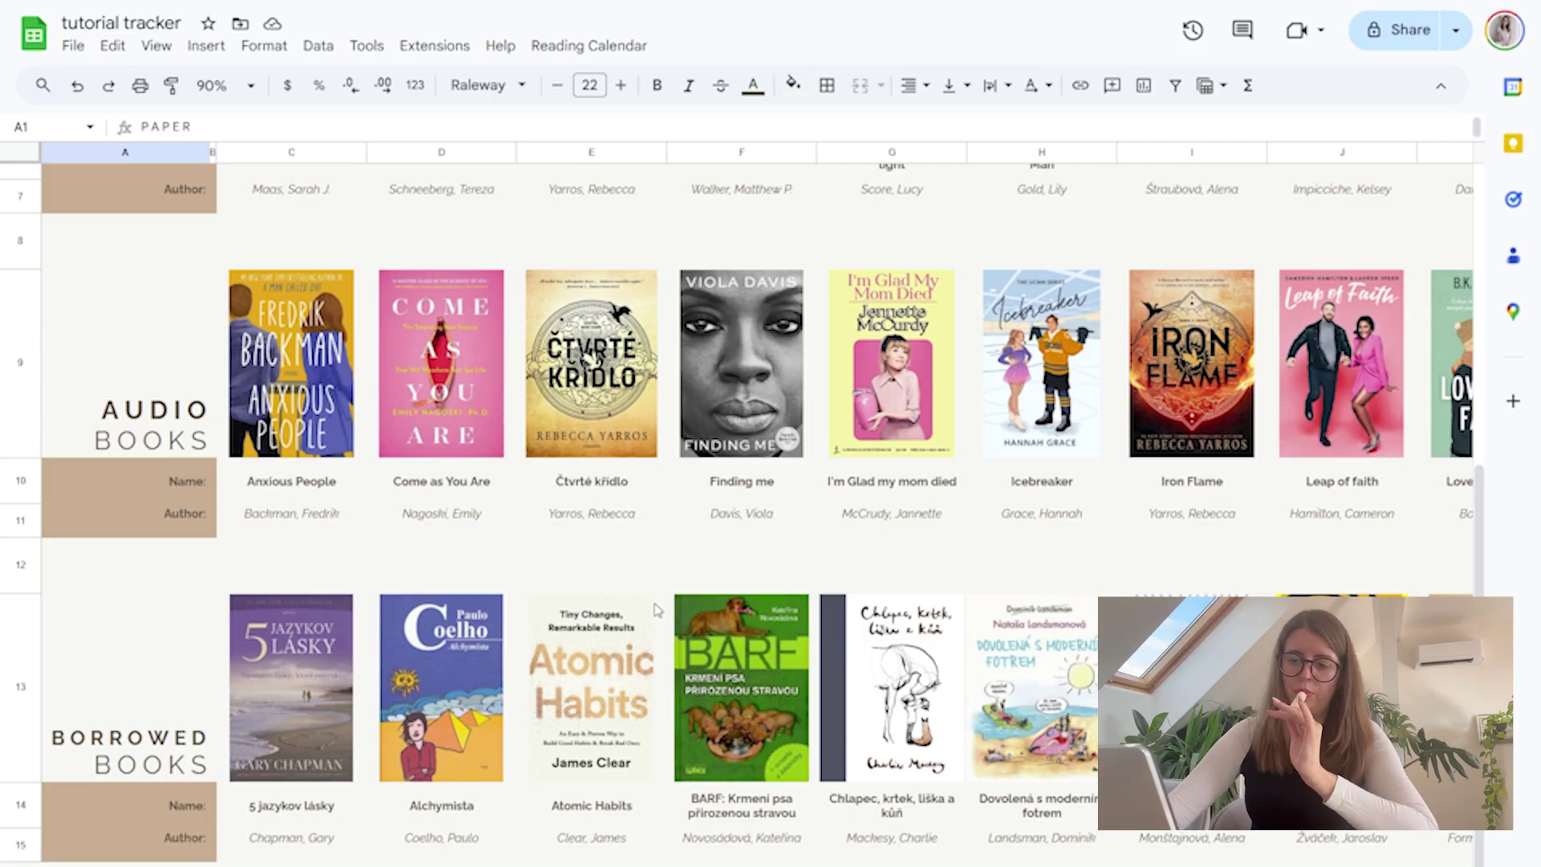
Display the shelves sorted by star rating and look through the covers from five stars down to one
{"action": "left_click", "coordinate": [1043, 865]}
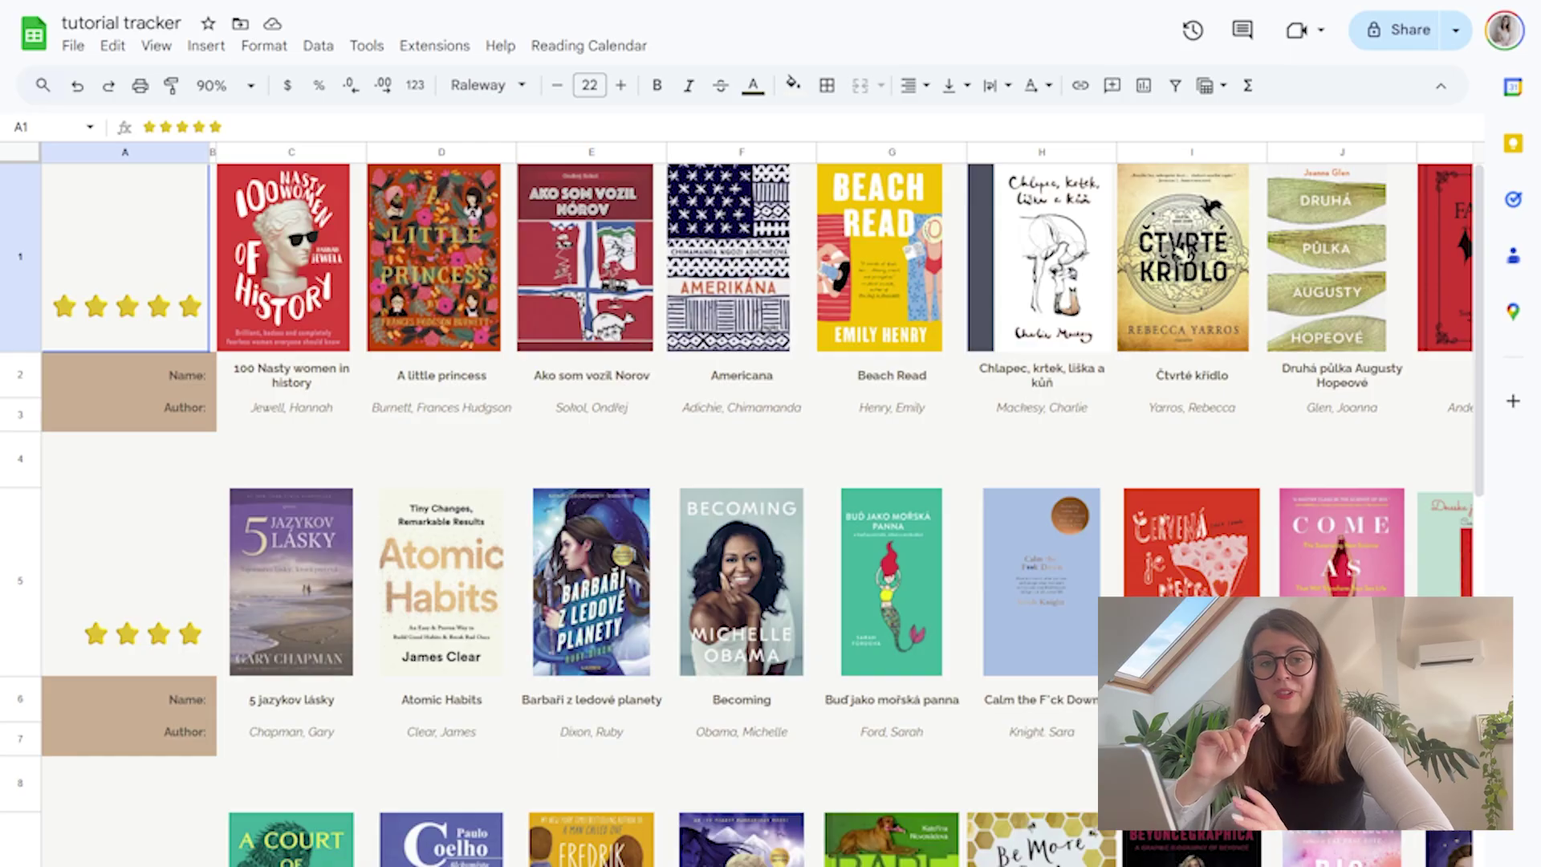
{"action": "scroll", "coordinate": [1168, 481], "scroll_direction": "down", "scroll_amount": 10}
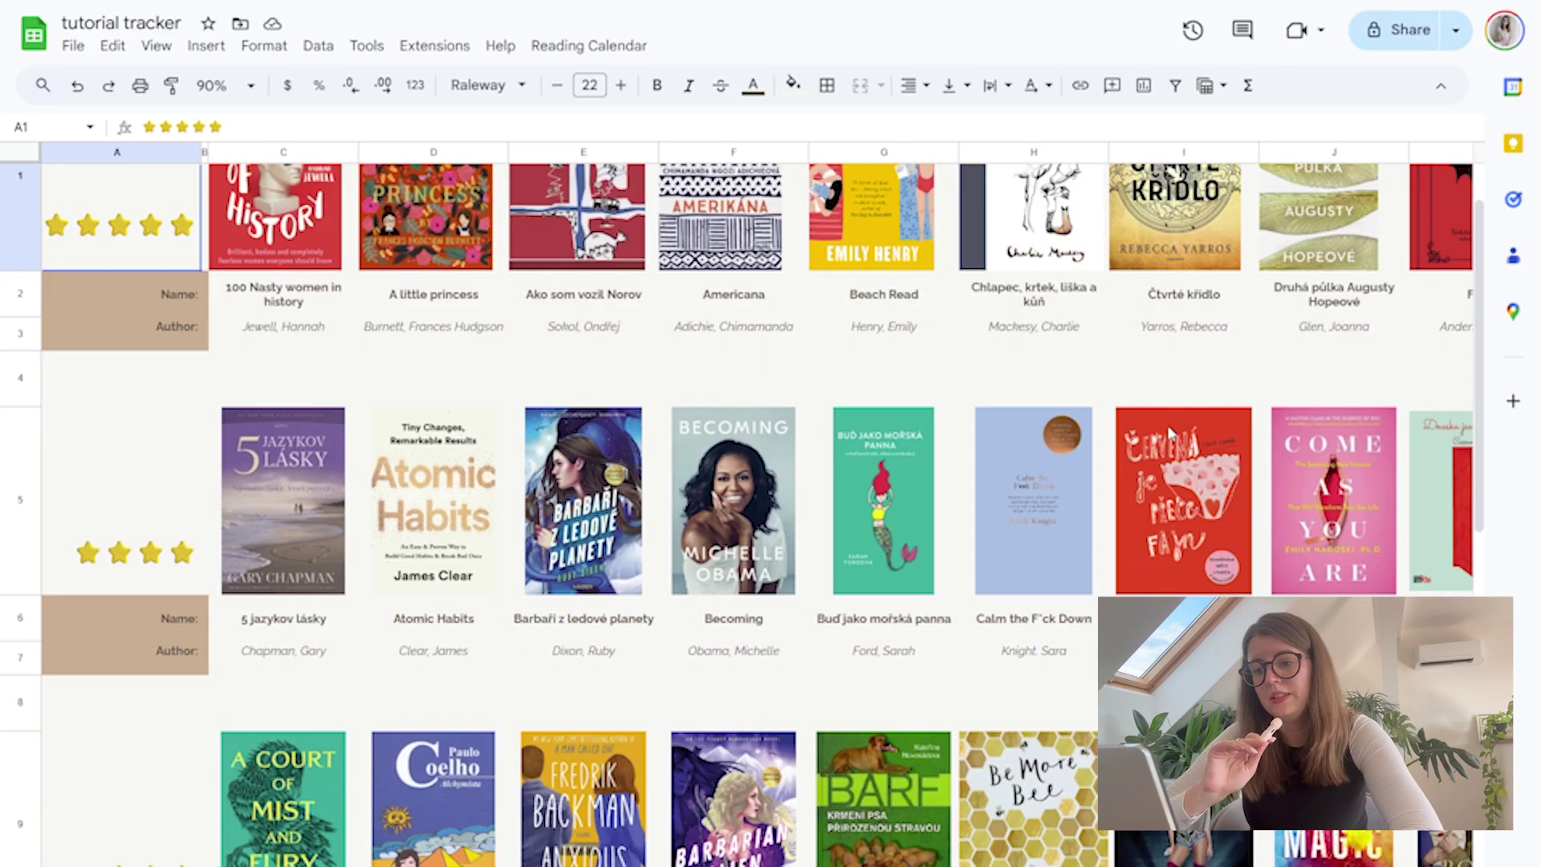
{"action": "scroll", "coordinate": [1170, 434], "scroll_direction": "down", "scroll_amount": 3}
{"action": "scroll", "coordinate": [1169, 434], "scroll_direction": "left", "scroll_amount": 3}
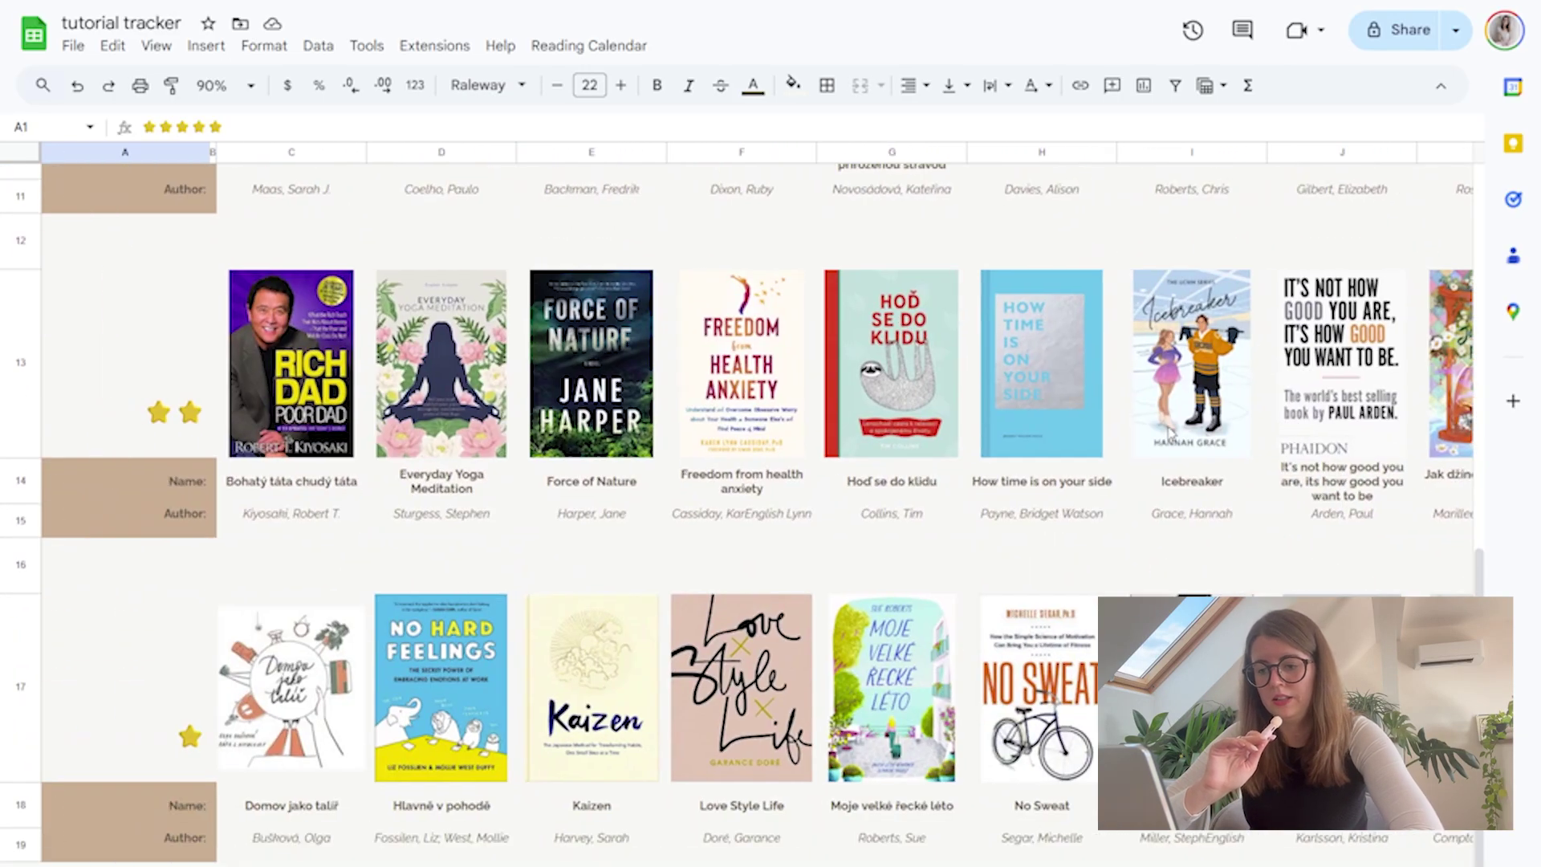
{"action": "scroll", "coordinate": [1171, 432], "scroll_direction": "up", "scroll_amount": 12}
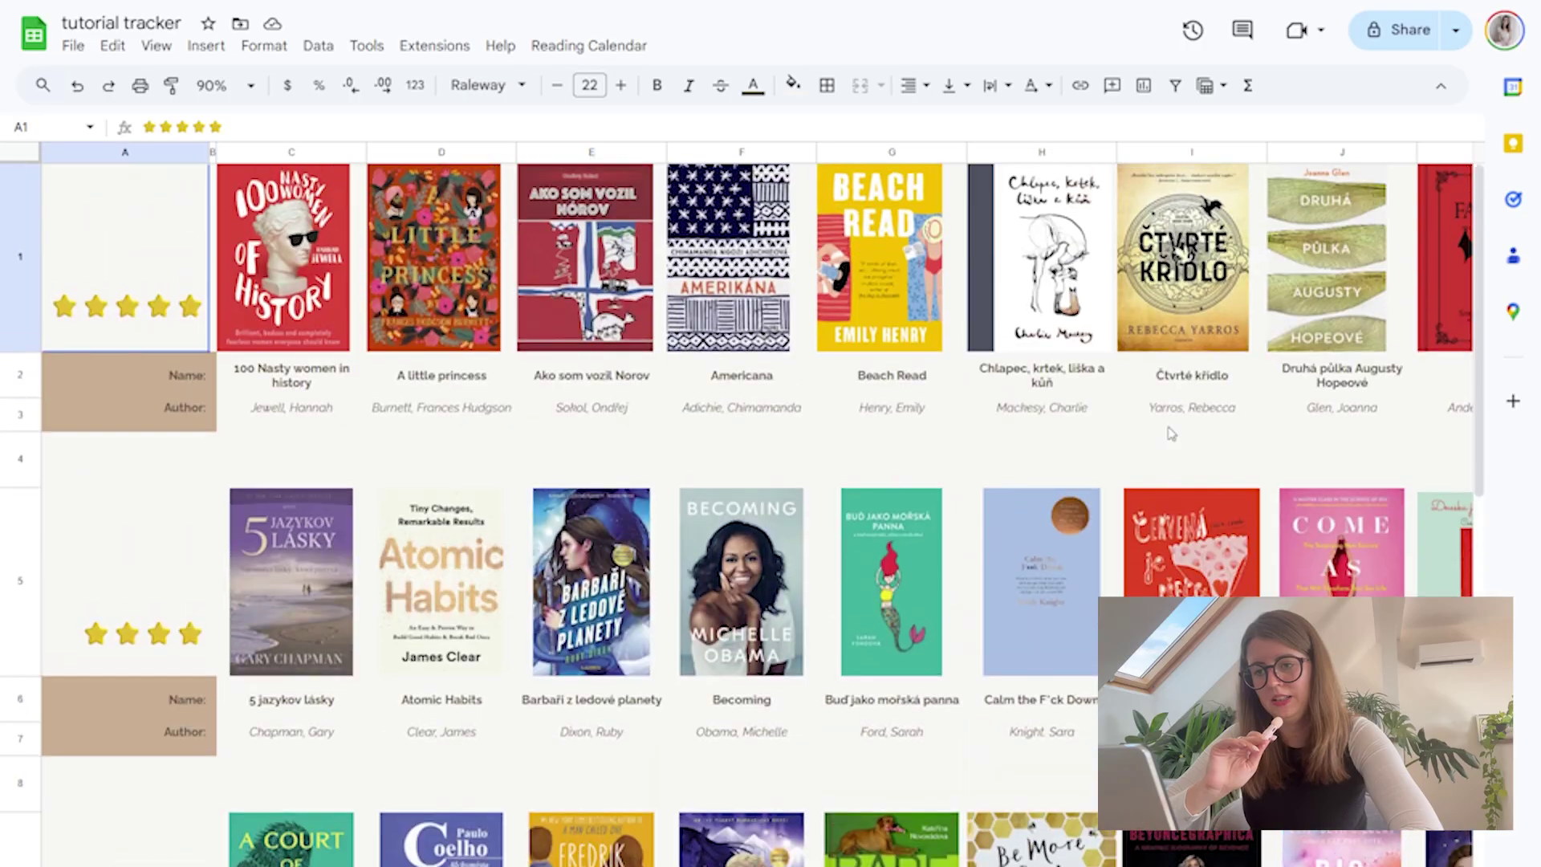
{"action": "scroll", "coordinate": [1168, 431], "scroll_direction": "right", "scroll_amount": 10}
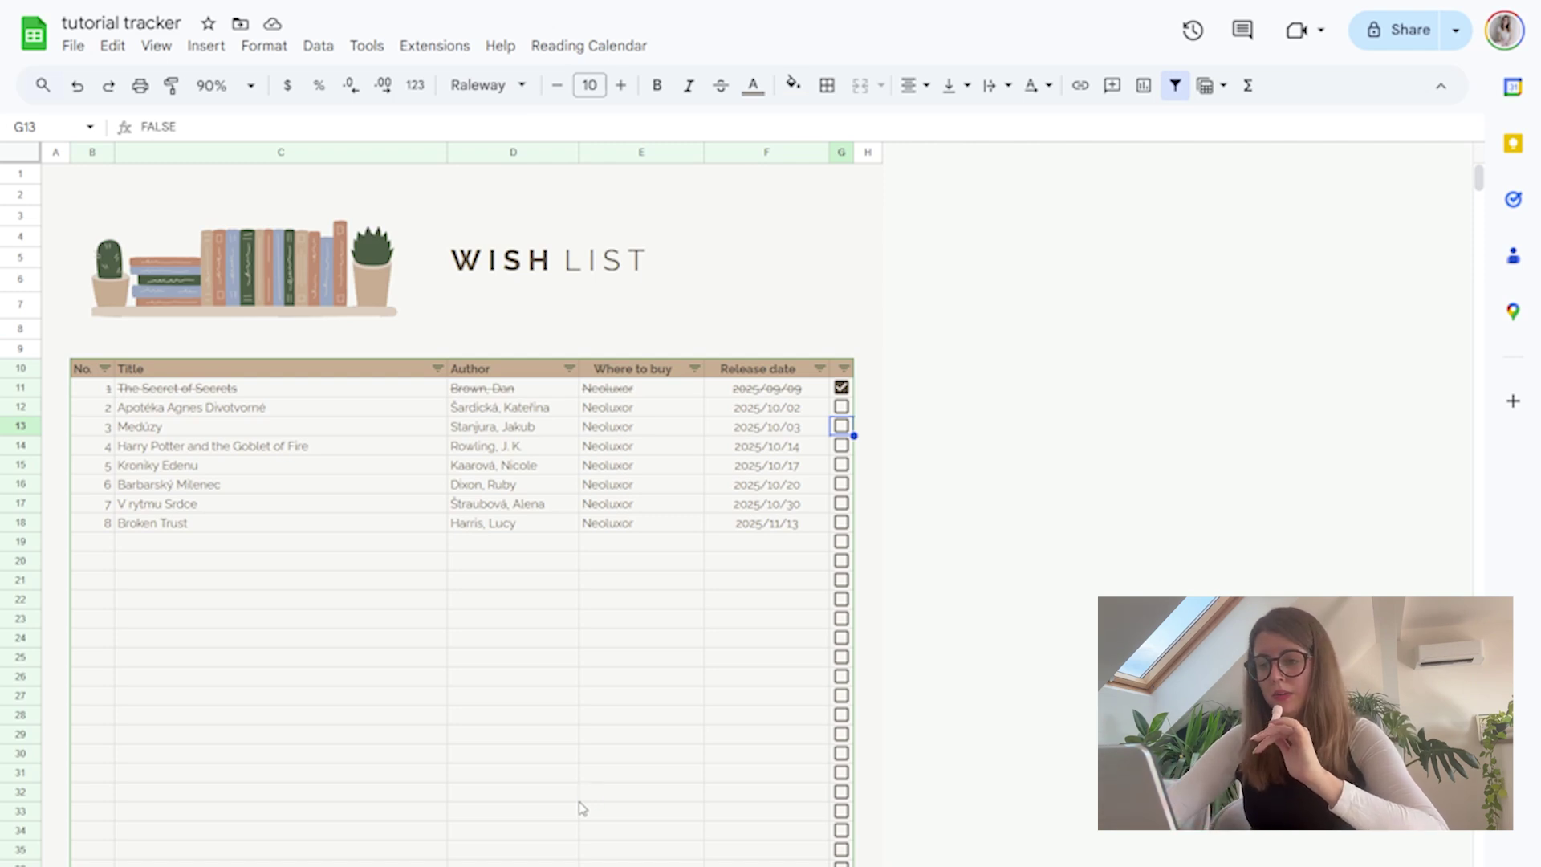
Check off "V rytmu Srdce" on the Wish List, and clear the mark again
{"action": "left_click", "coordinate": [840, 503]}
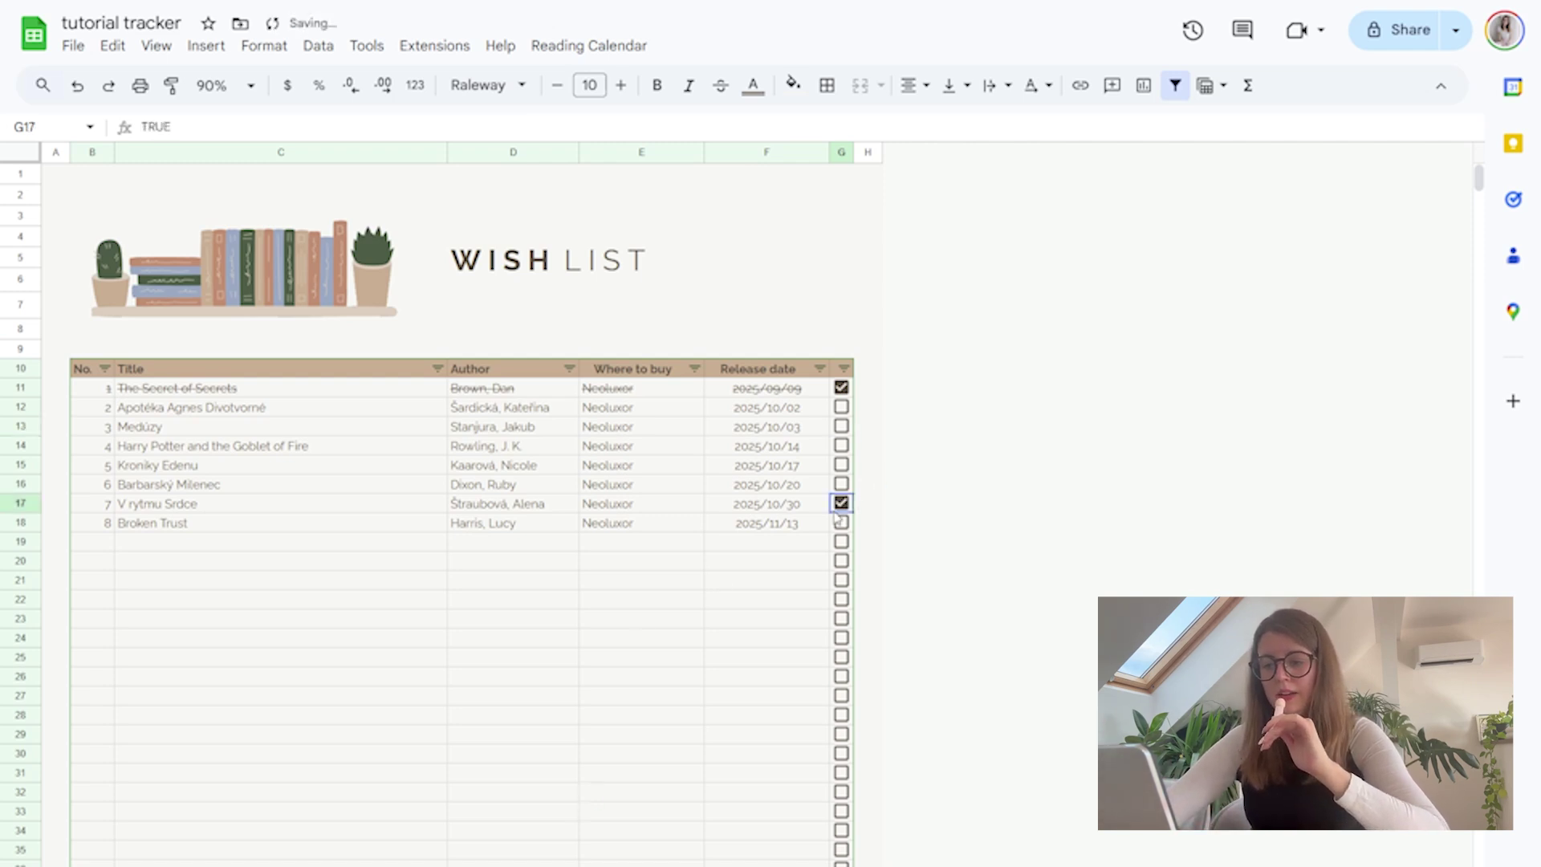
{"action": "left_click", "coordinate": [842, 505]}
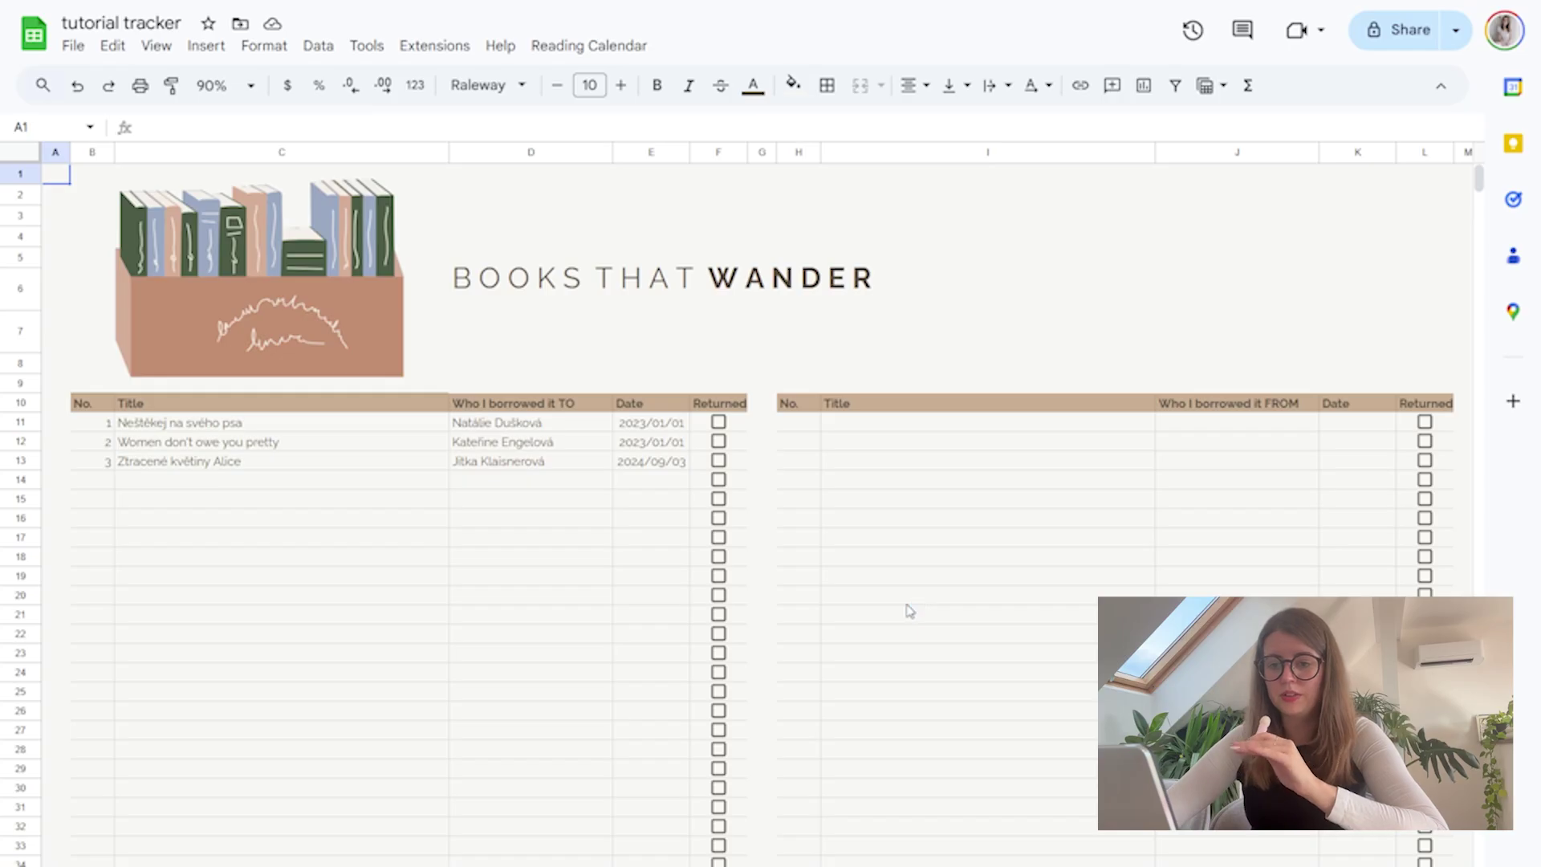
Review the Books That Wander tables, and scan the titles, authors and covers under Other Books & Special Editions
{"action": "scroll", "coordinate": [652, 600], "scroll_direction": "down", "scroll_amount": 3}
{"action": "scroll", "coordinate": [652, 602], "scroll_direction": "up", "scroll_amount": 3}
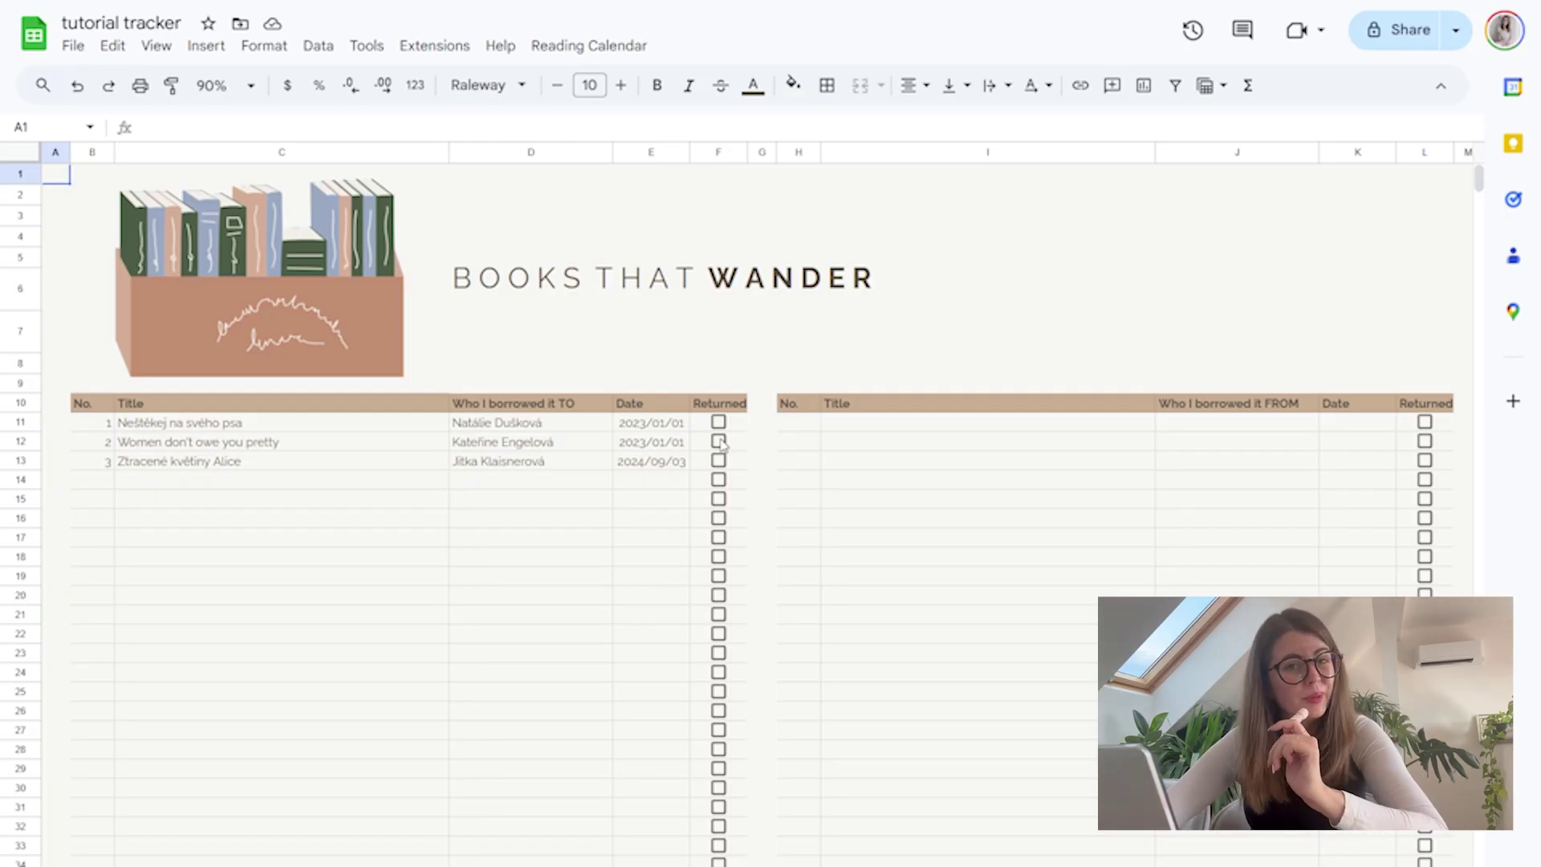
{"action": "left_click", "coordinate": [803, 866]}
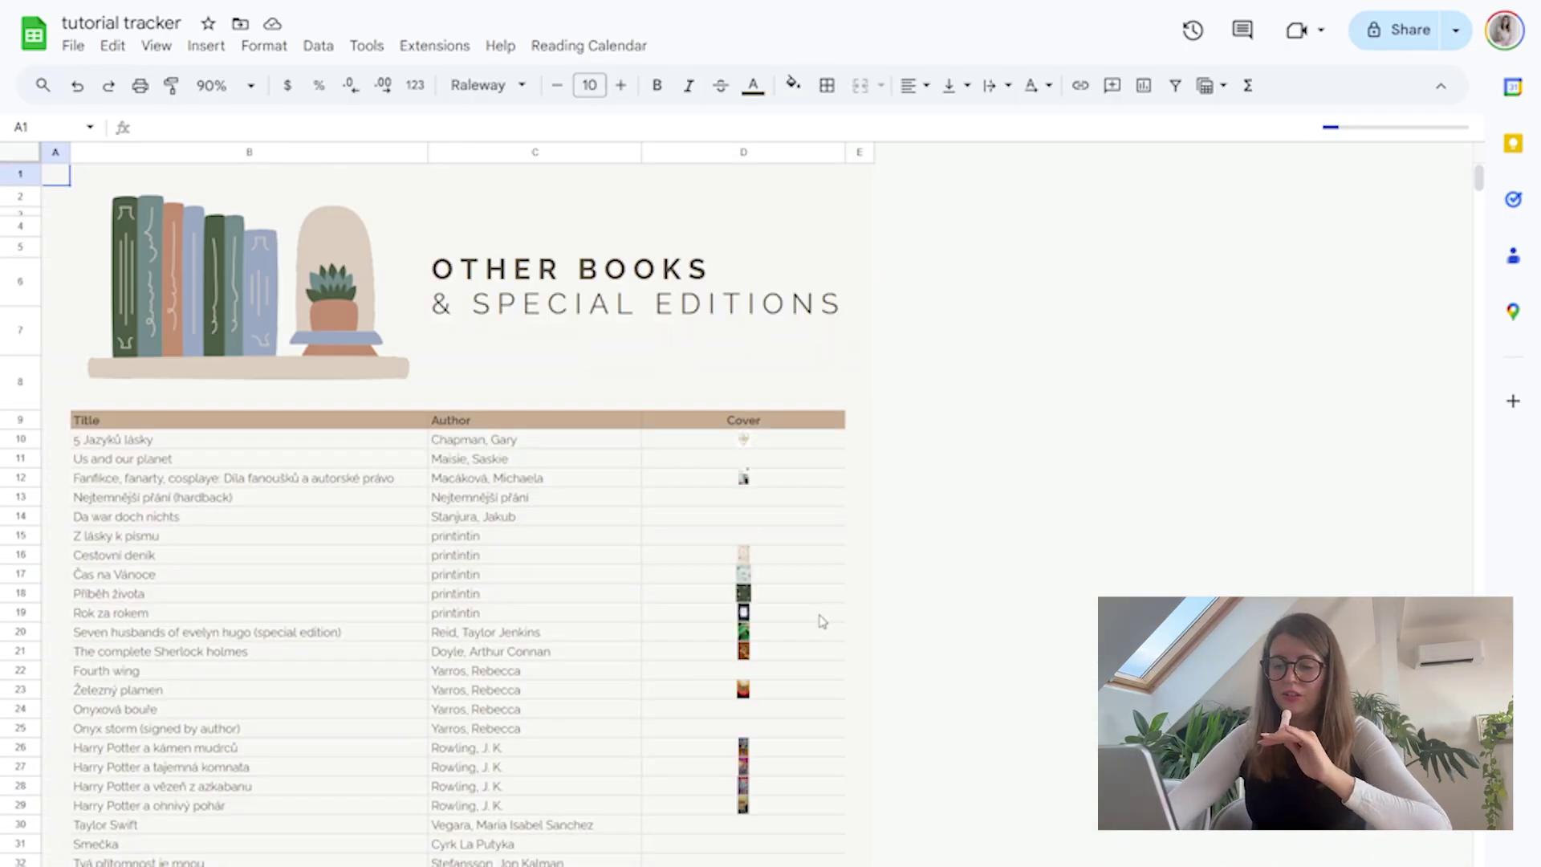
{"action": "scroll", "coordinate": [623, 635], "scroll_direction": "down", "scroll_amount": 7}
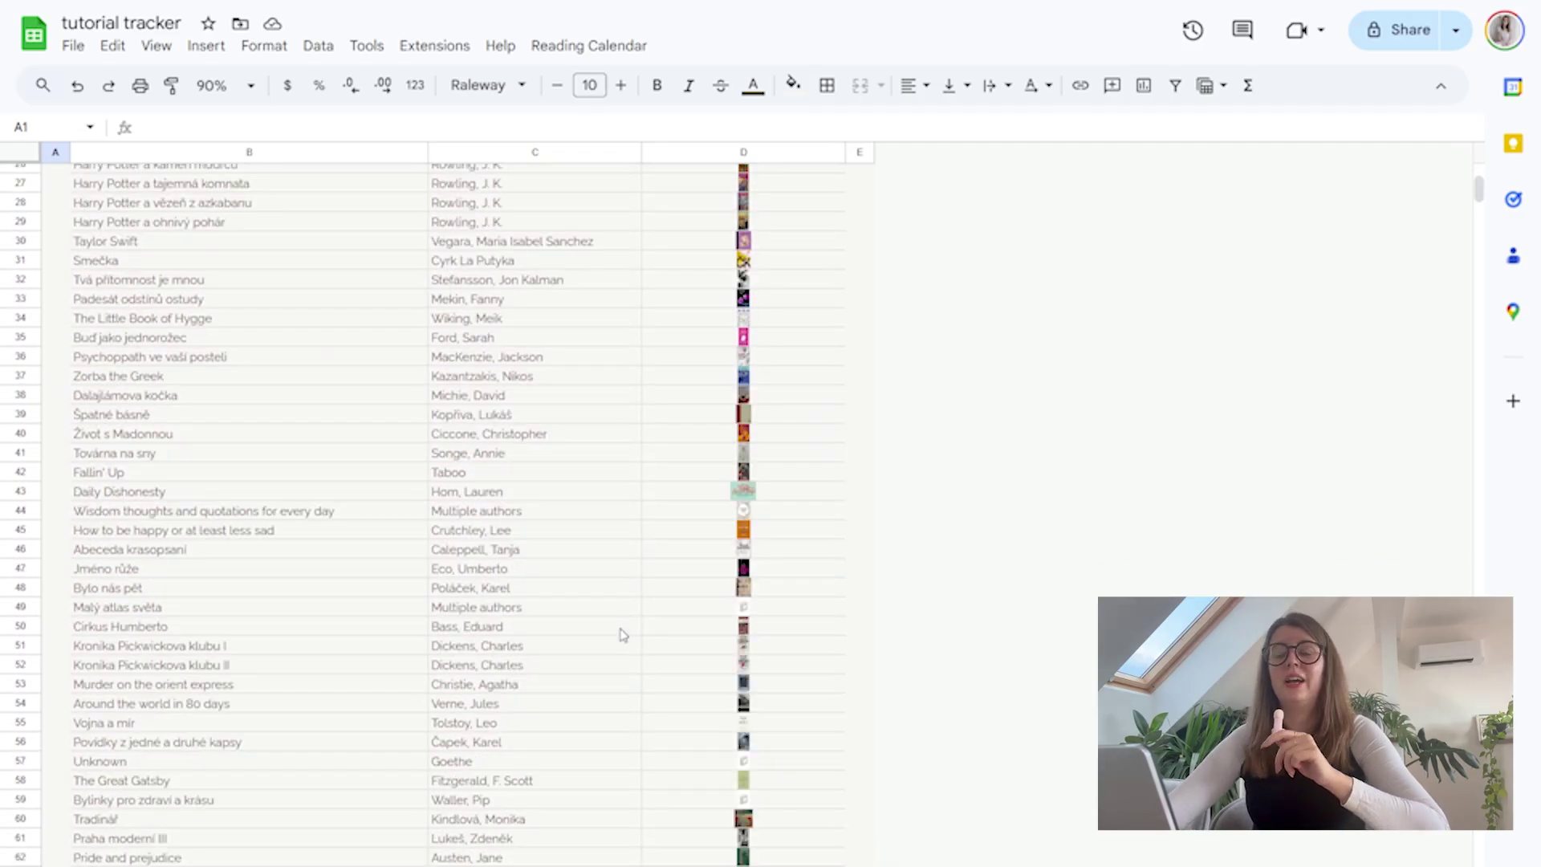
{"action": "scroll", "coordinate": [623, 636], "scroll_direction": "down", "scroll_amount": 5}
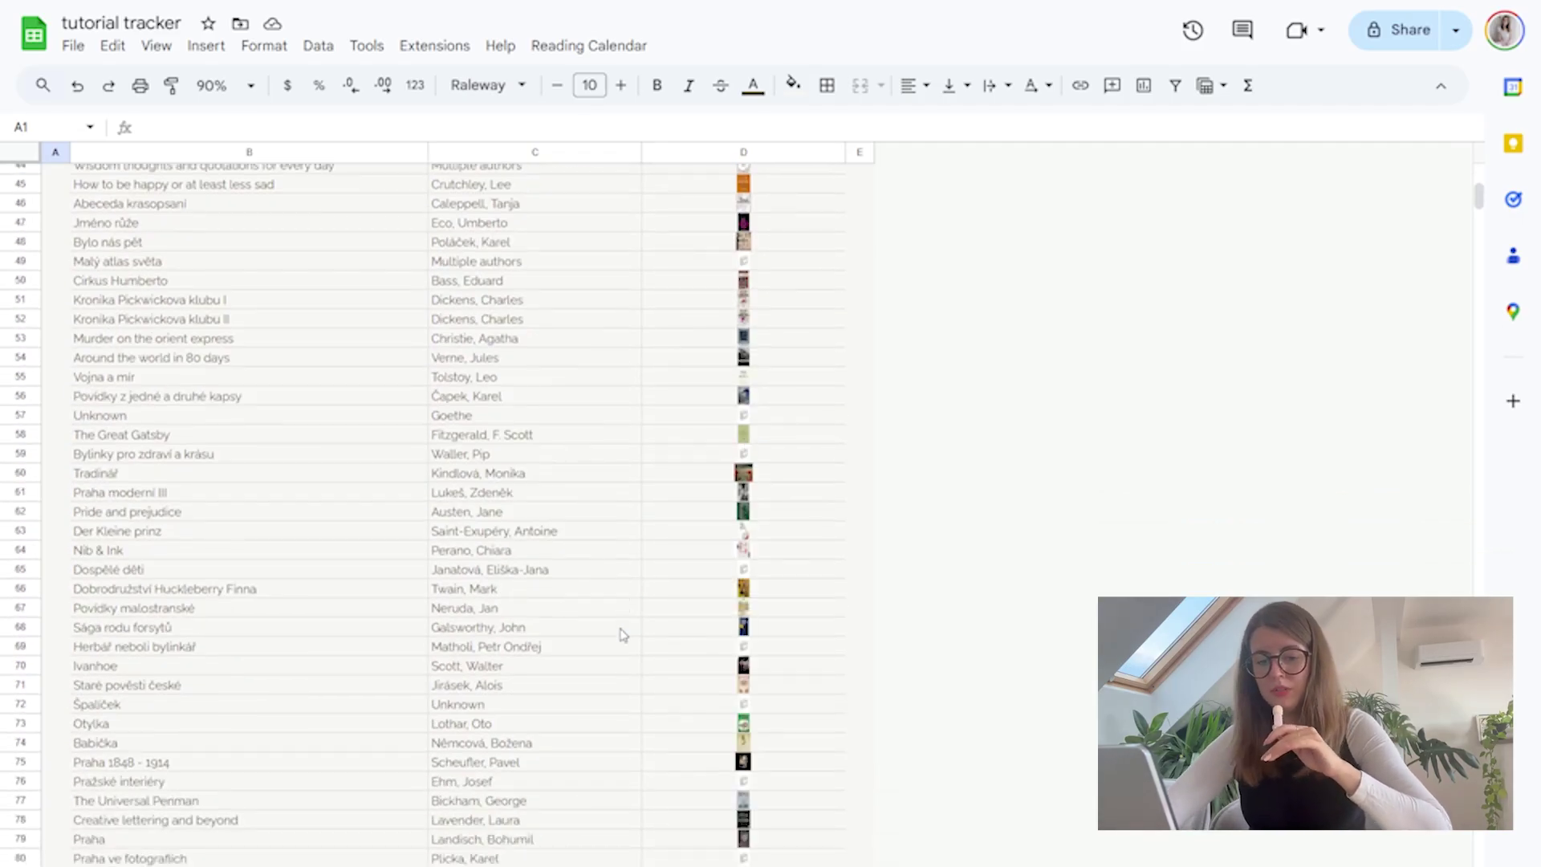
{"action": "scroll", "coordinate": [623, 636], "scroll_direction": "down", "scroll_amount": 10}
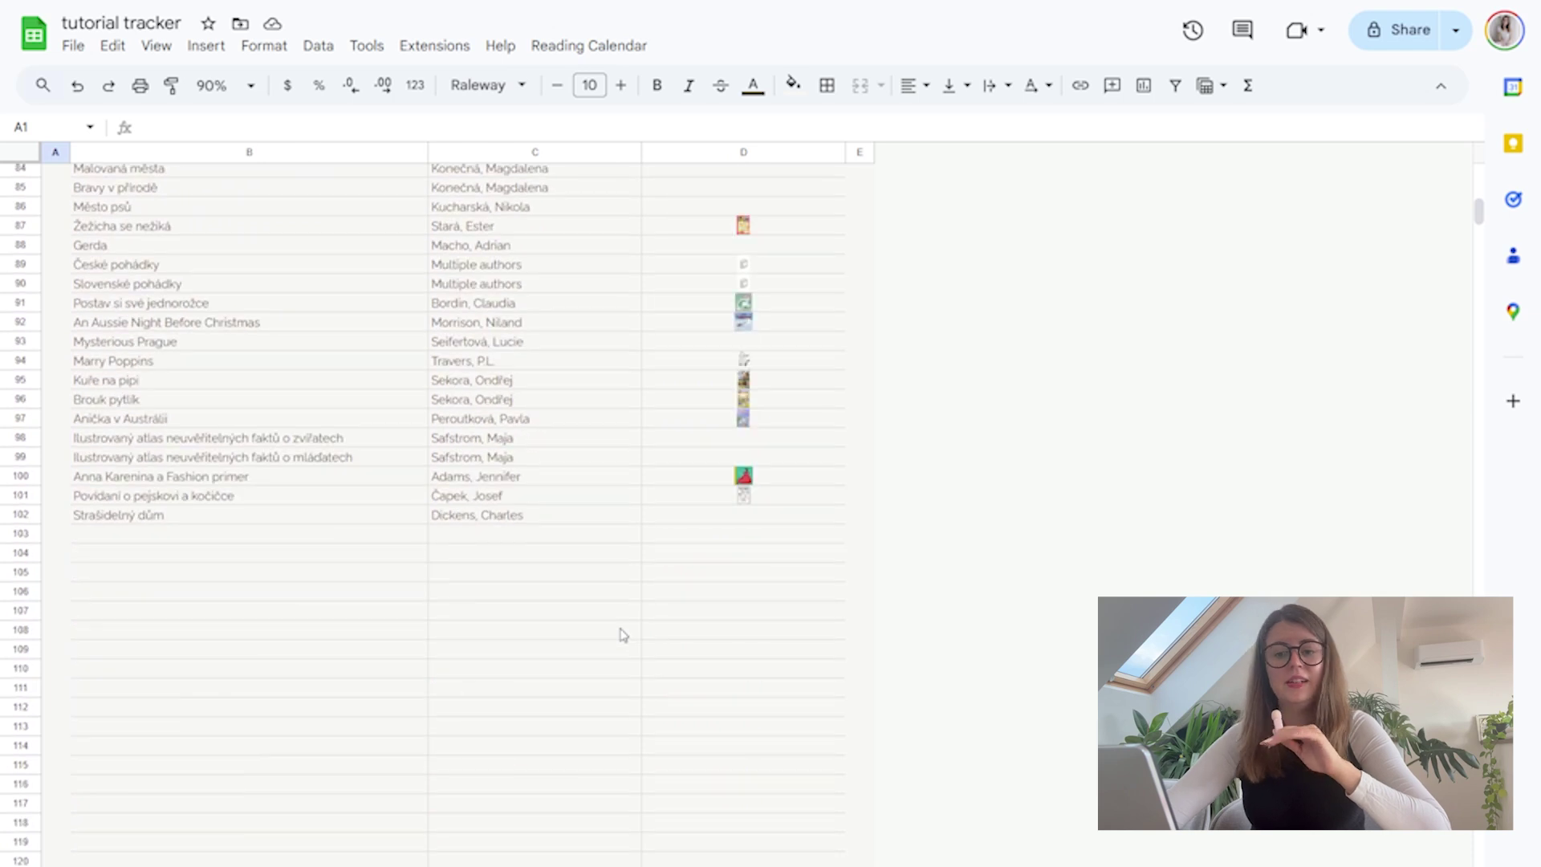
{"action": "scroll", "coordinate": [622, 636], "scroll_direction": "up", "scroll_amount": 2}
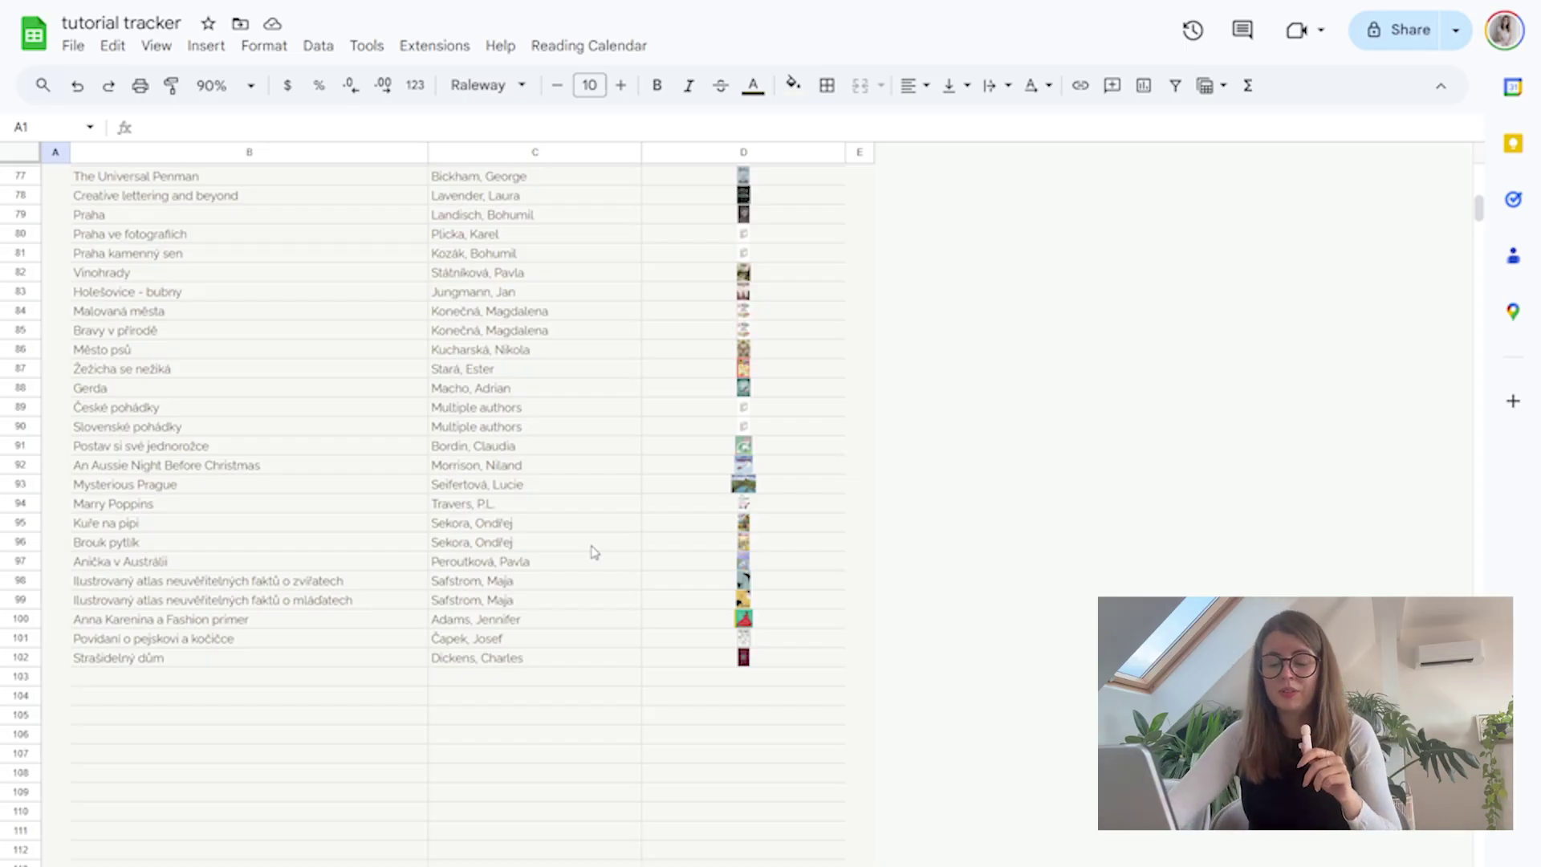
{"action": "scroll", "coordinate": [594, 553], "scroll_direction": "up", "scroll_amount": 5}
{"action": "scroll", "coordinate": [594, 553], "scroll_direction": "up", "scroll_amount": 10}
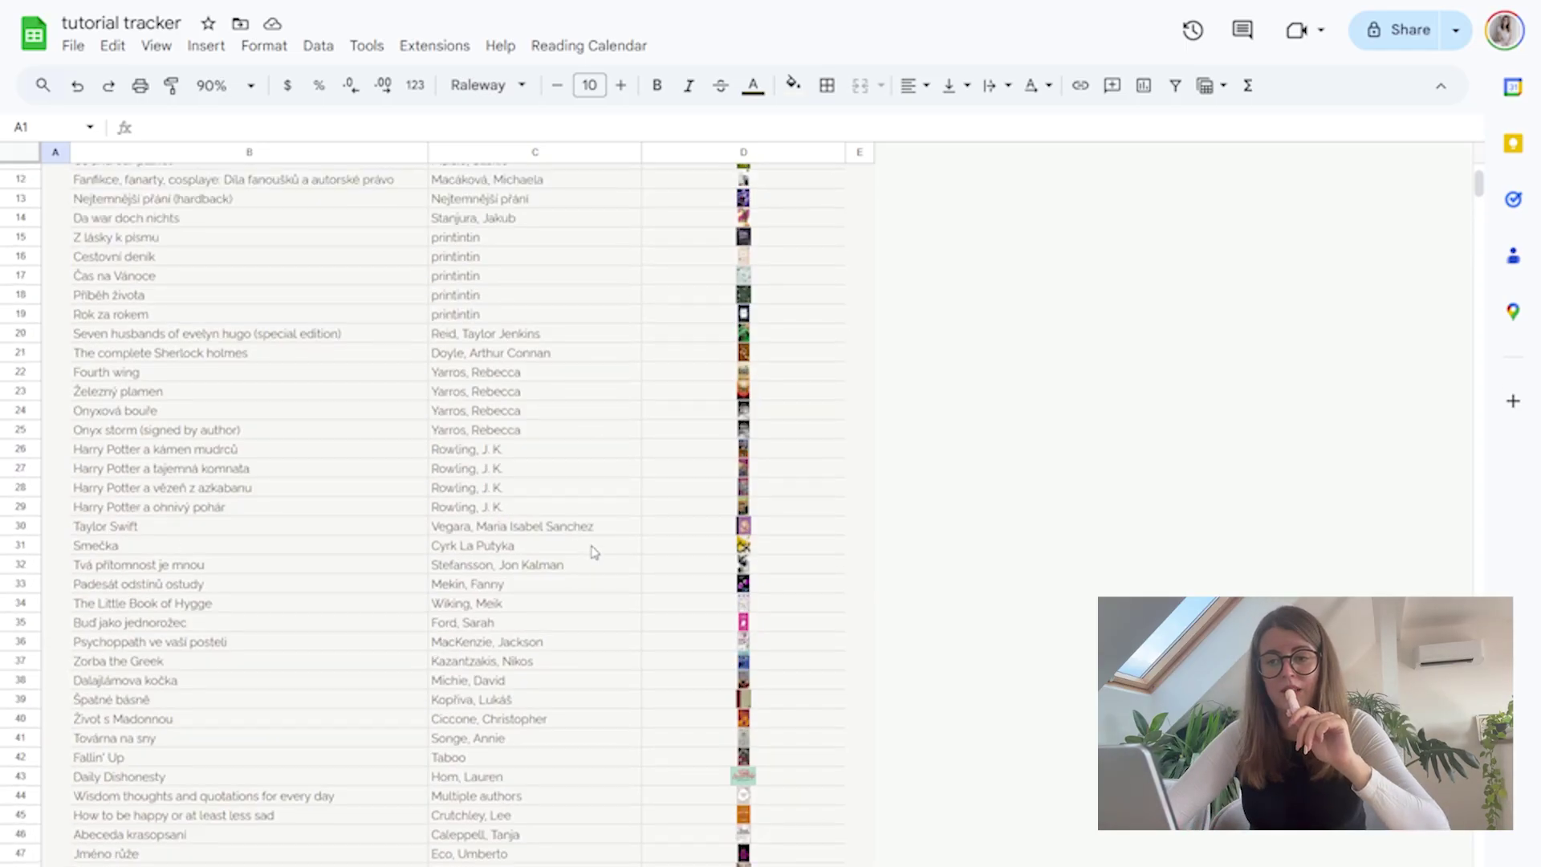
{"action": "scroll", "coordinate": [595, 552], "scroll_direction": "down", "scroll_amount": 3}
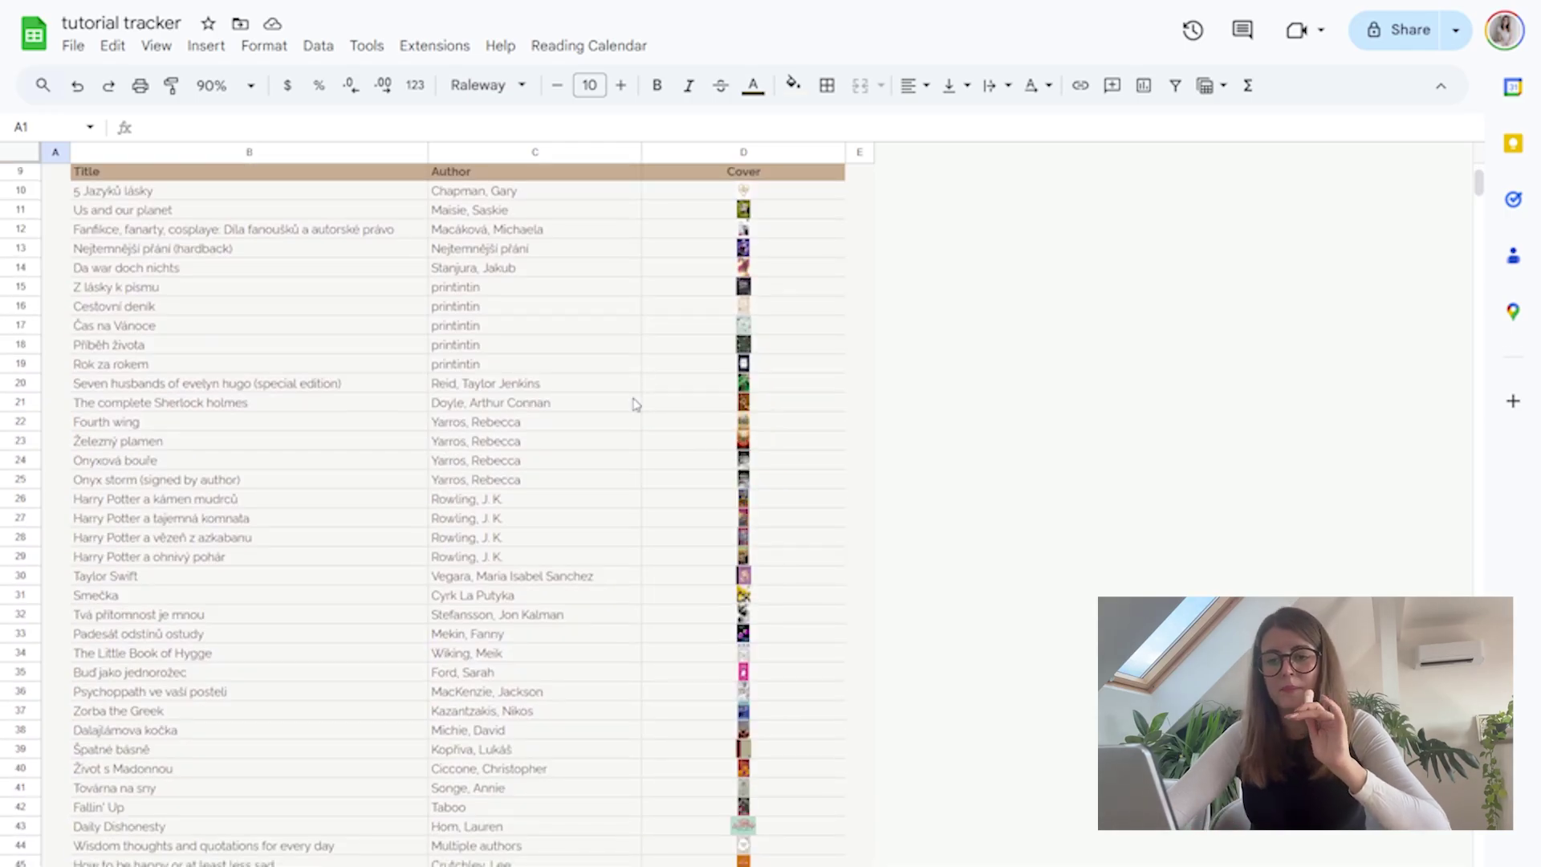
{"action": "scroll", "coordinate": [550, 642], "scroll_direction": "down", "scroll_amount": 2}
{"action": "scroll", "coordinate": [783, 722], "scroll_direction": "down", "scroll_amount": 20}
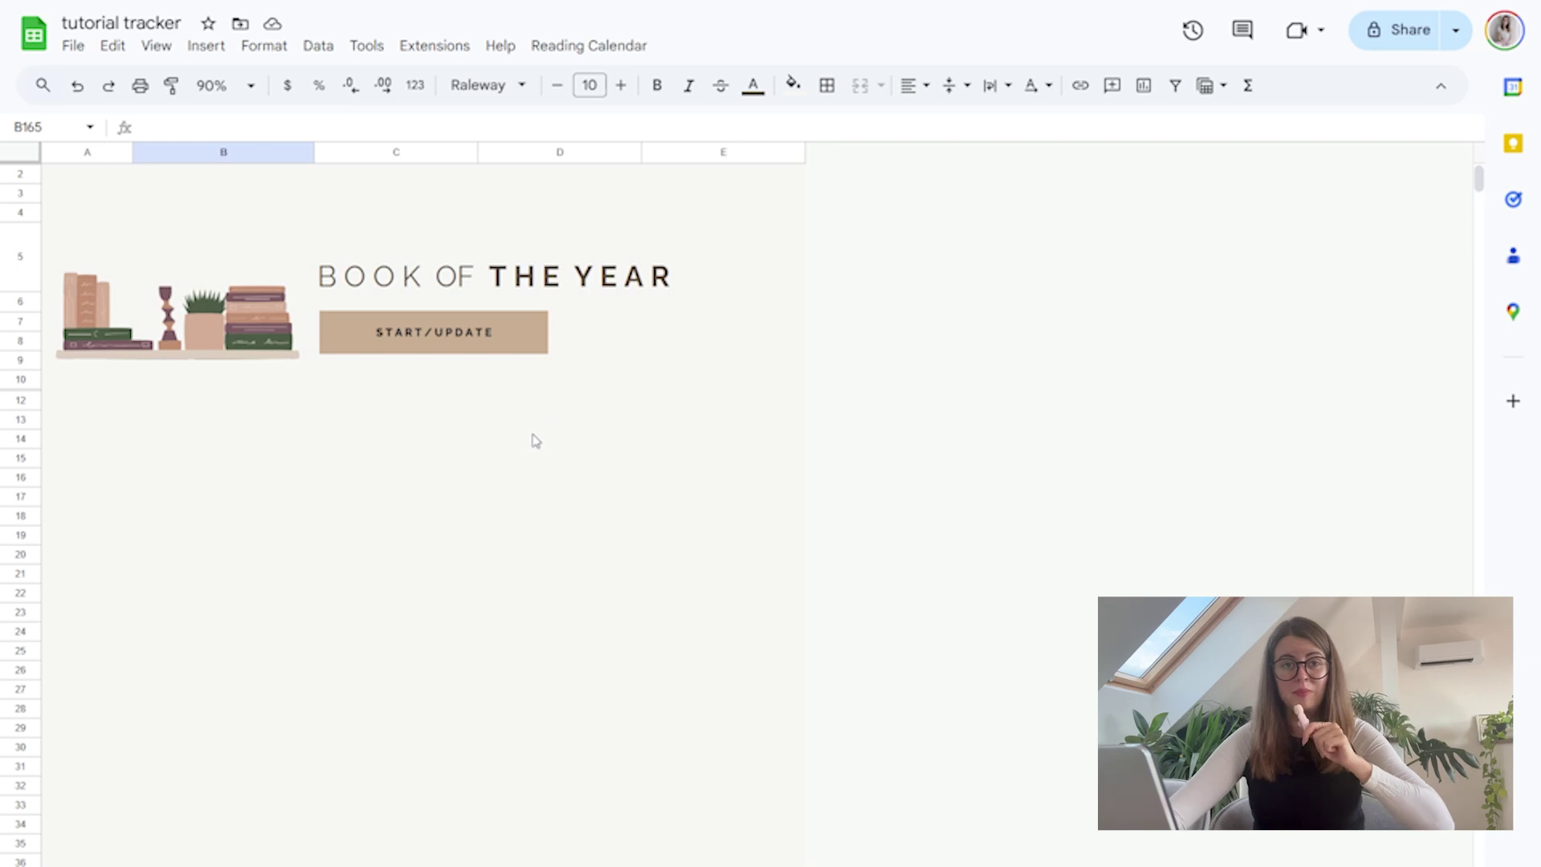
Generate the Book of the Year tournaments and look over the monthly tables for each year
{"action": "left_click", "coordinate": [438, 336]}
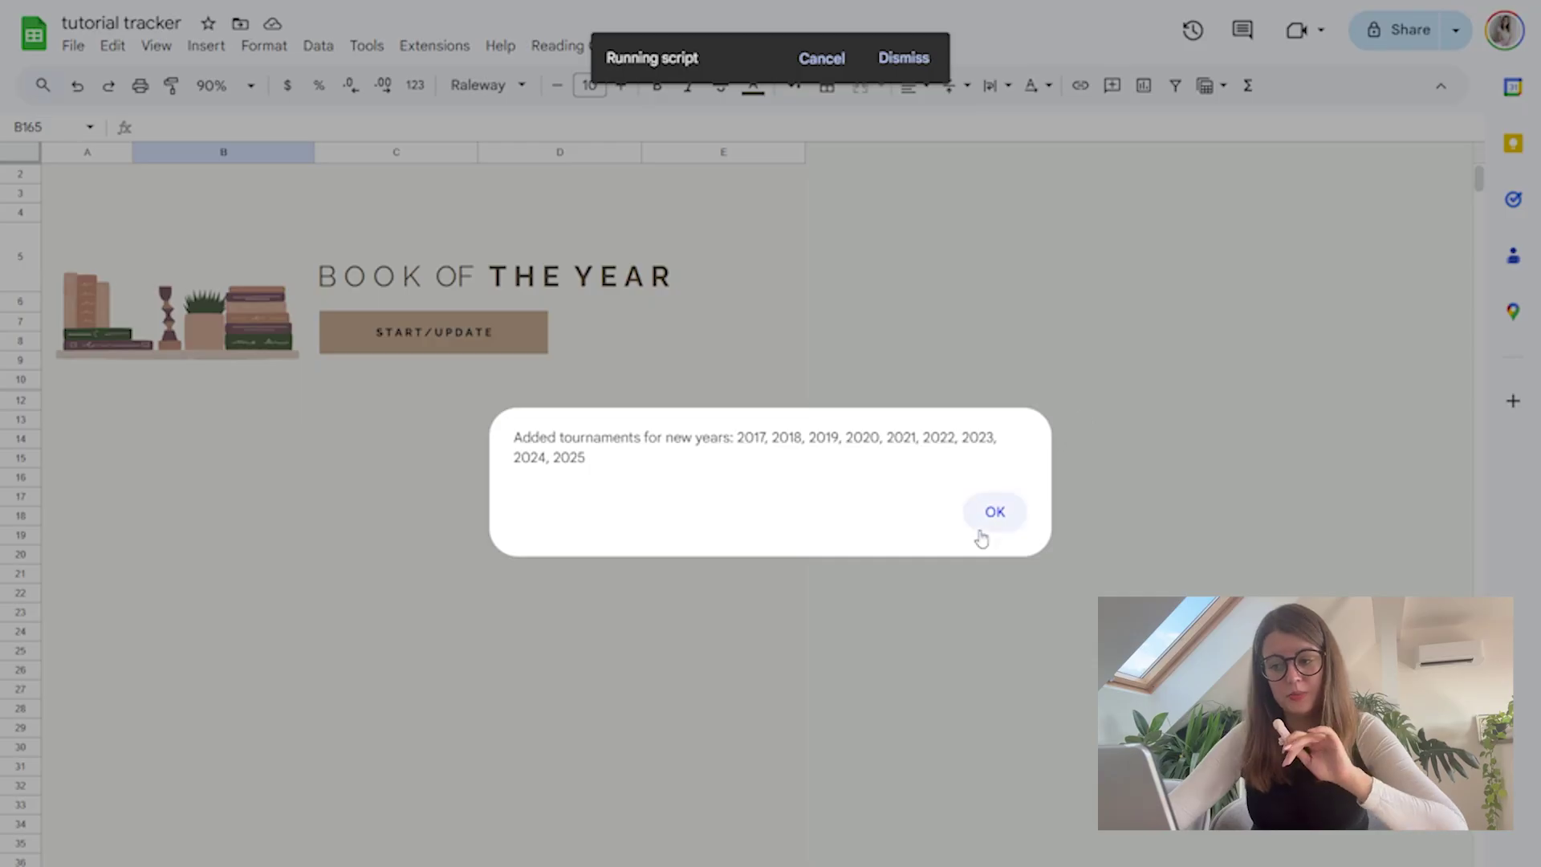
{"action": "left_click", "coordinate": [1009, 510]}
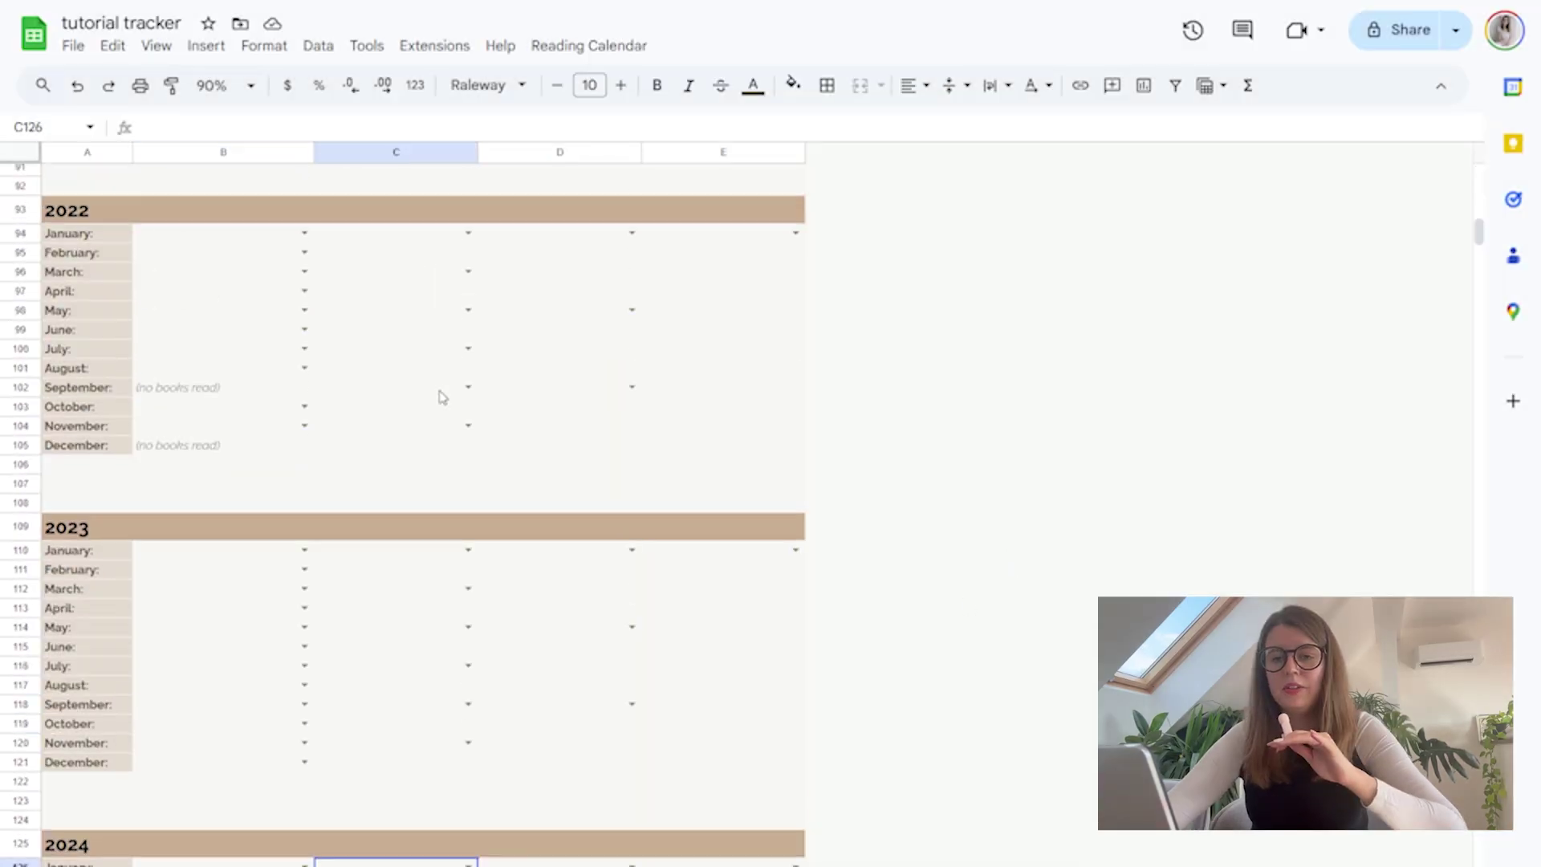
{"action": "scroll", "coordinate": [442, 398], "scroll_direction": "up", "scroll_amount": 20}
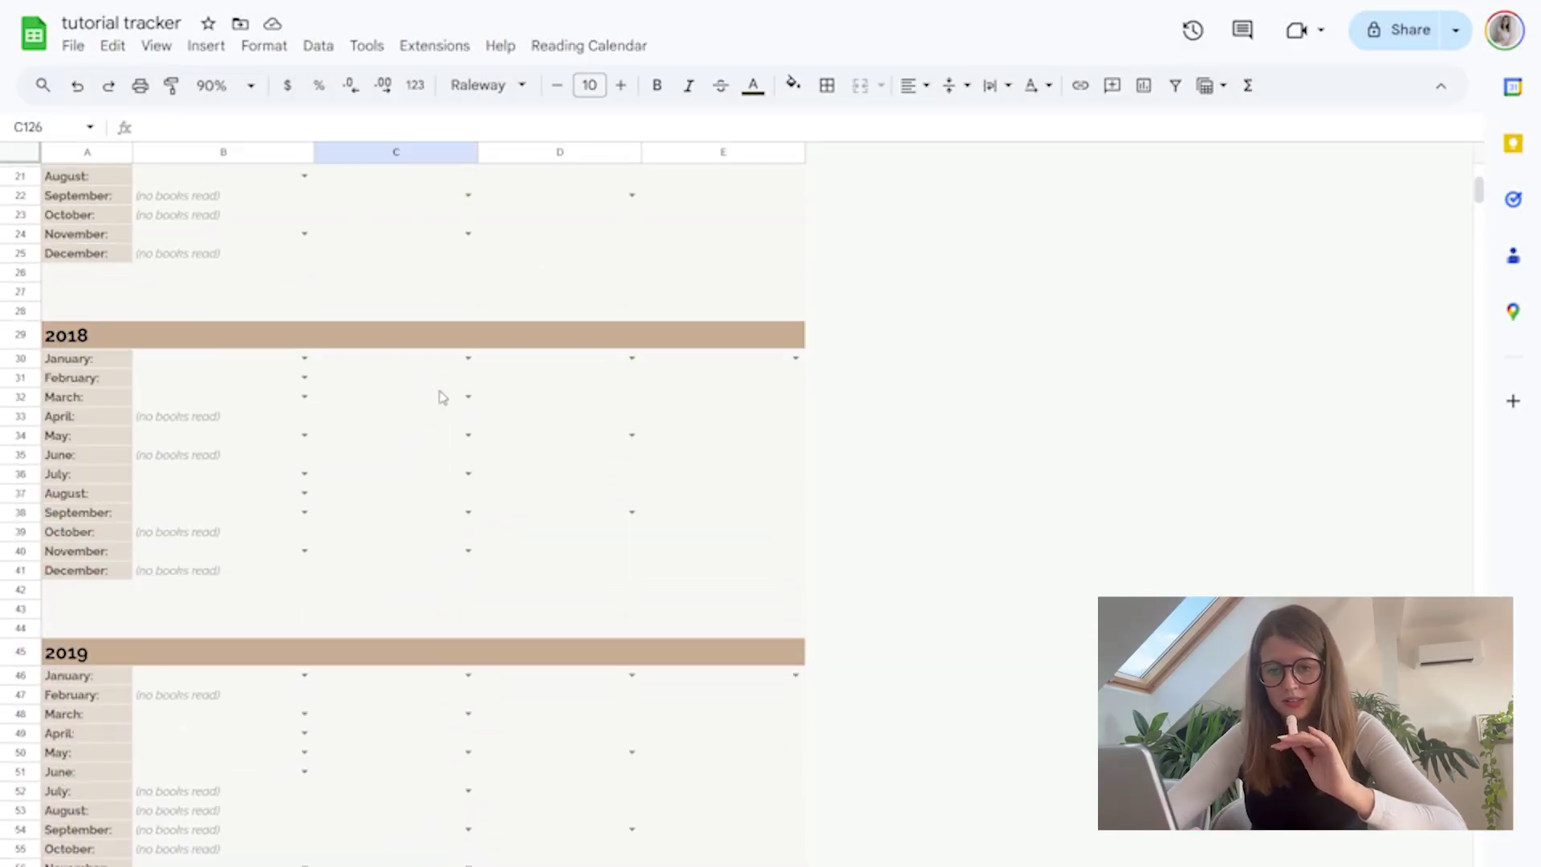
{"action": "scroll", "coordinate": [442, 397], "scroll_direction": "down", "scroll_amount": 20}
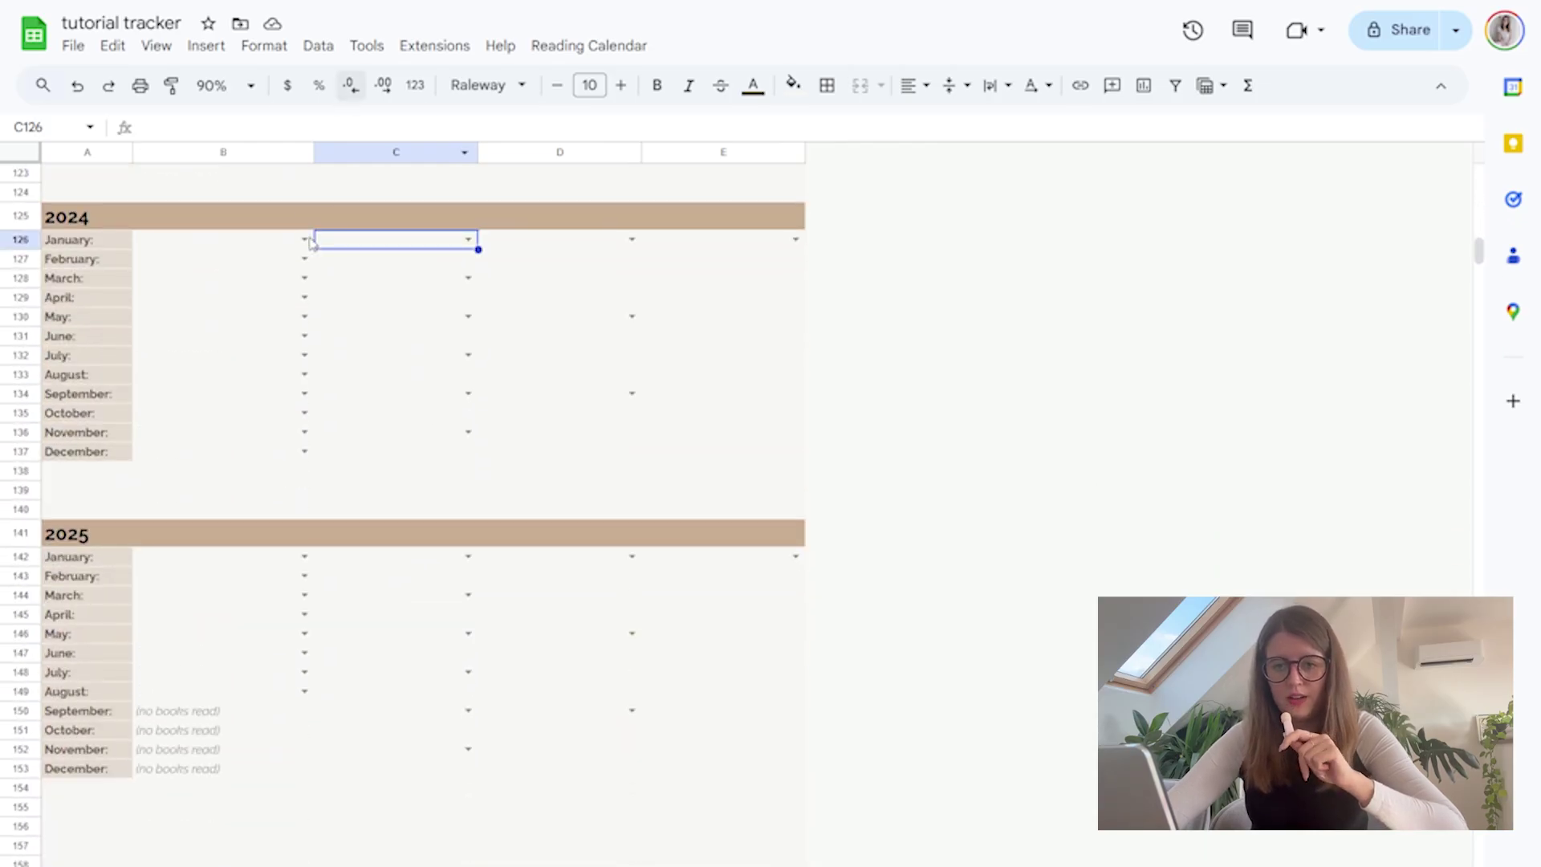
In the 2024 tournament, choose "Harry Potter and the Sorcerer's Stone" for January and "V pasti pohlaví" for February
{"action": "left_click", "coordinate": [305, 240]}
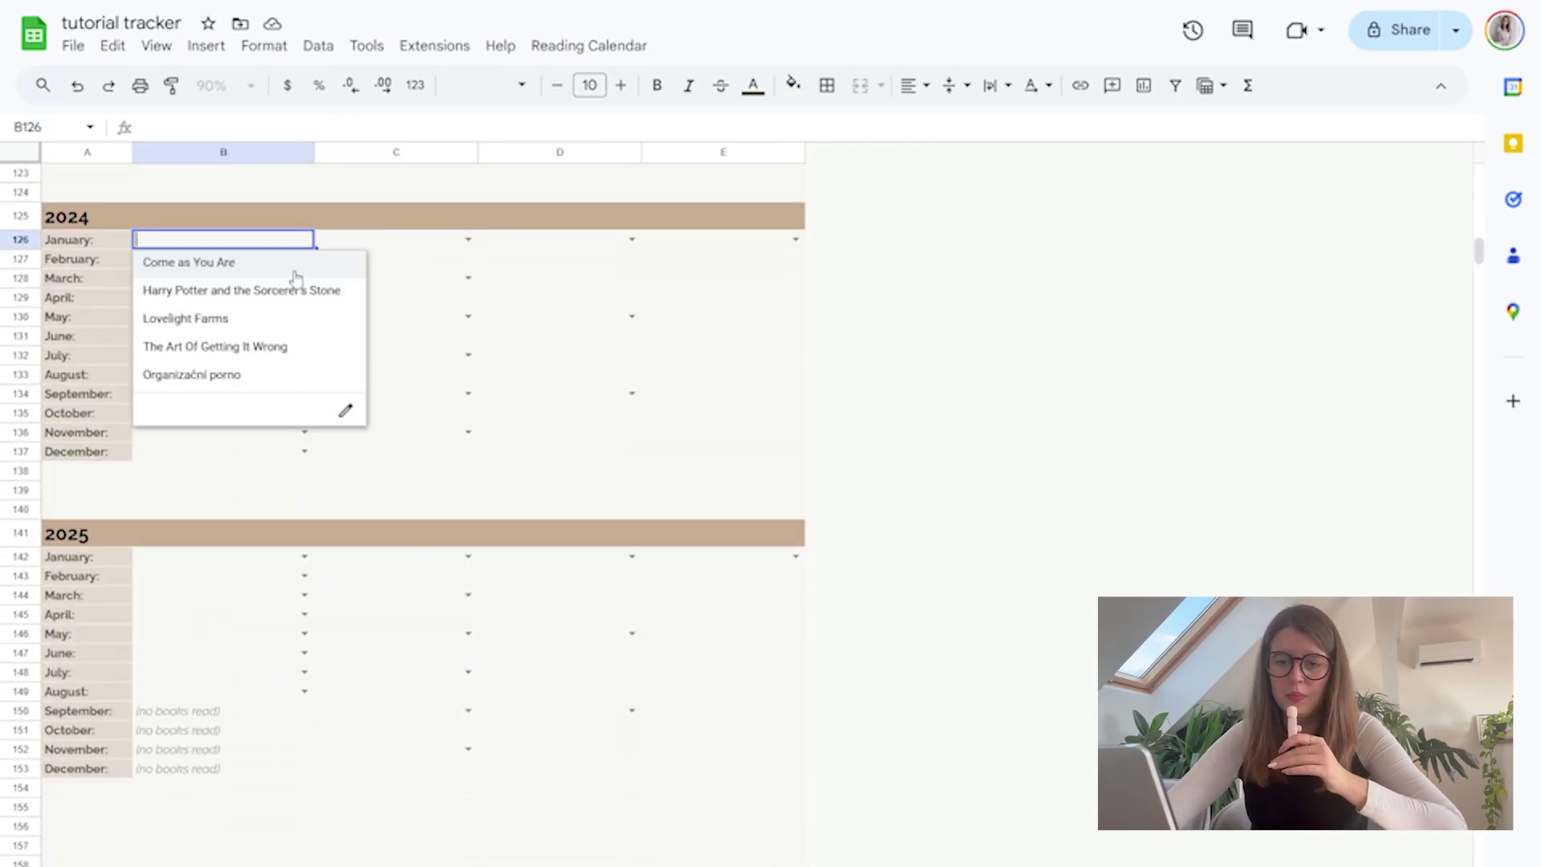
{"action": "left_click", "coordinate": [289, 295]}
{"action": "left_click", "coordinate": [306, 271]}
{"action": "left_click", "coordinate": [265, 352]}
Advance "Harry Potter and the Sorcerer's Stone" through the remaining 2024 tournament rounds in the January row and choose it as the final winner
{"action": "left_click", "coordinate": [468, 246]}
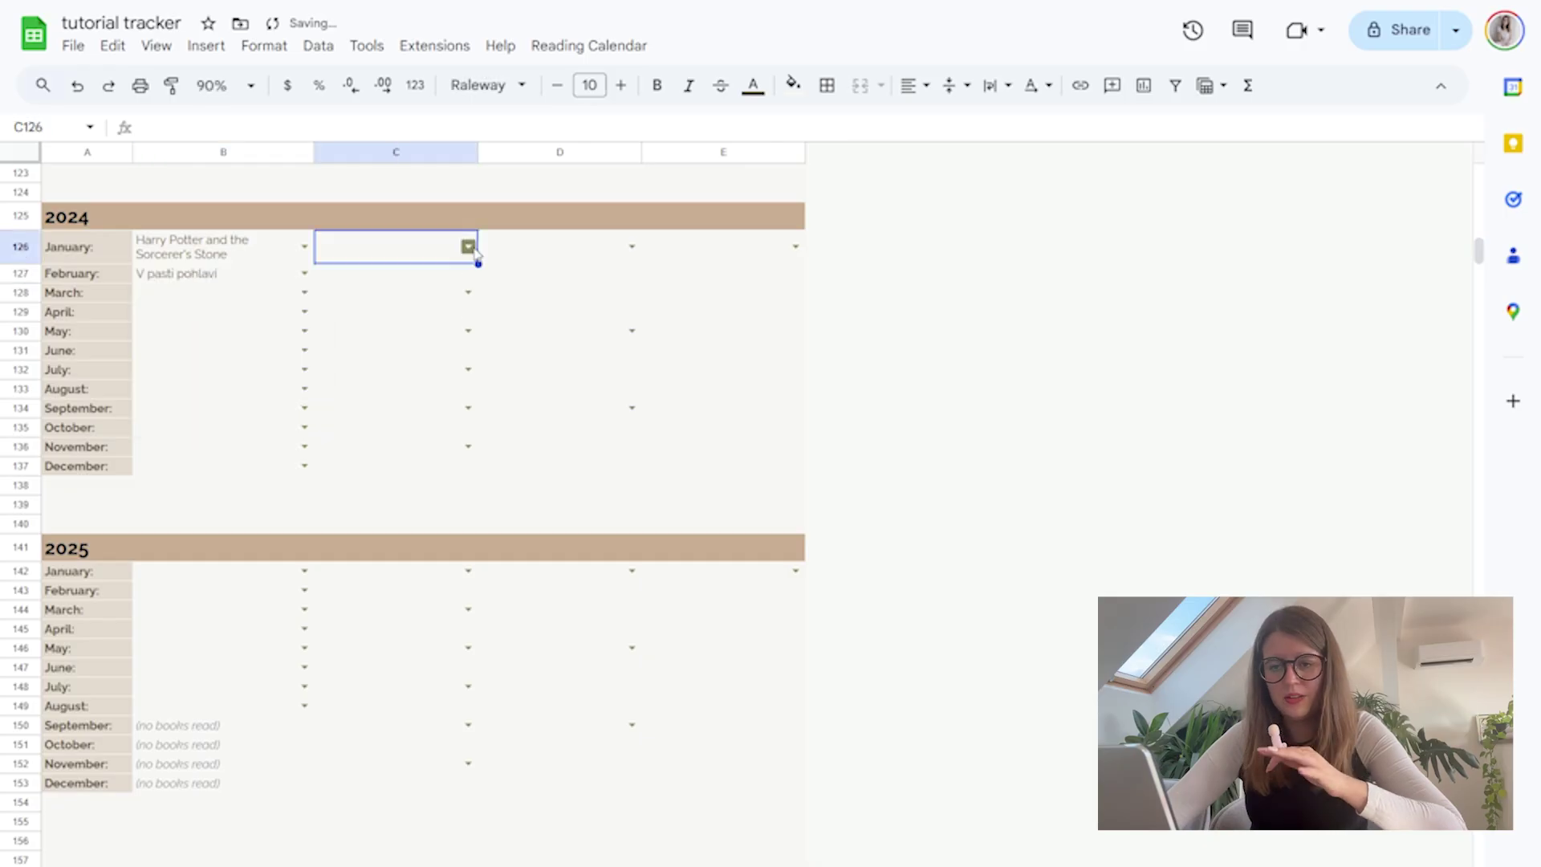
{"action": "left_click", "coordinate": [457, 289]}
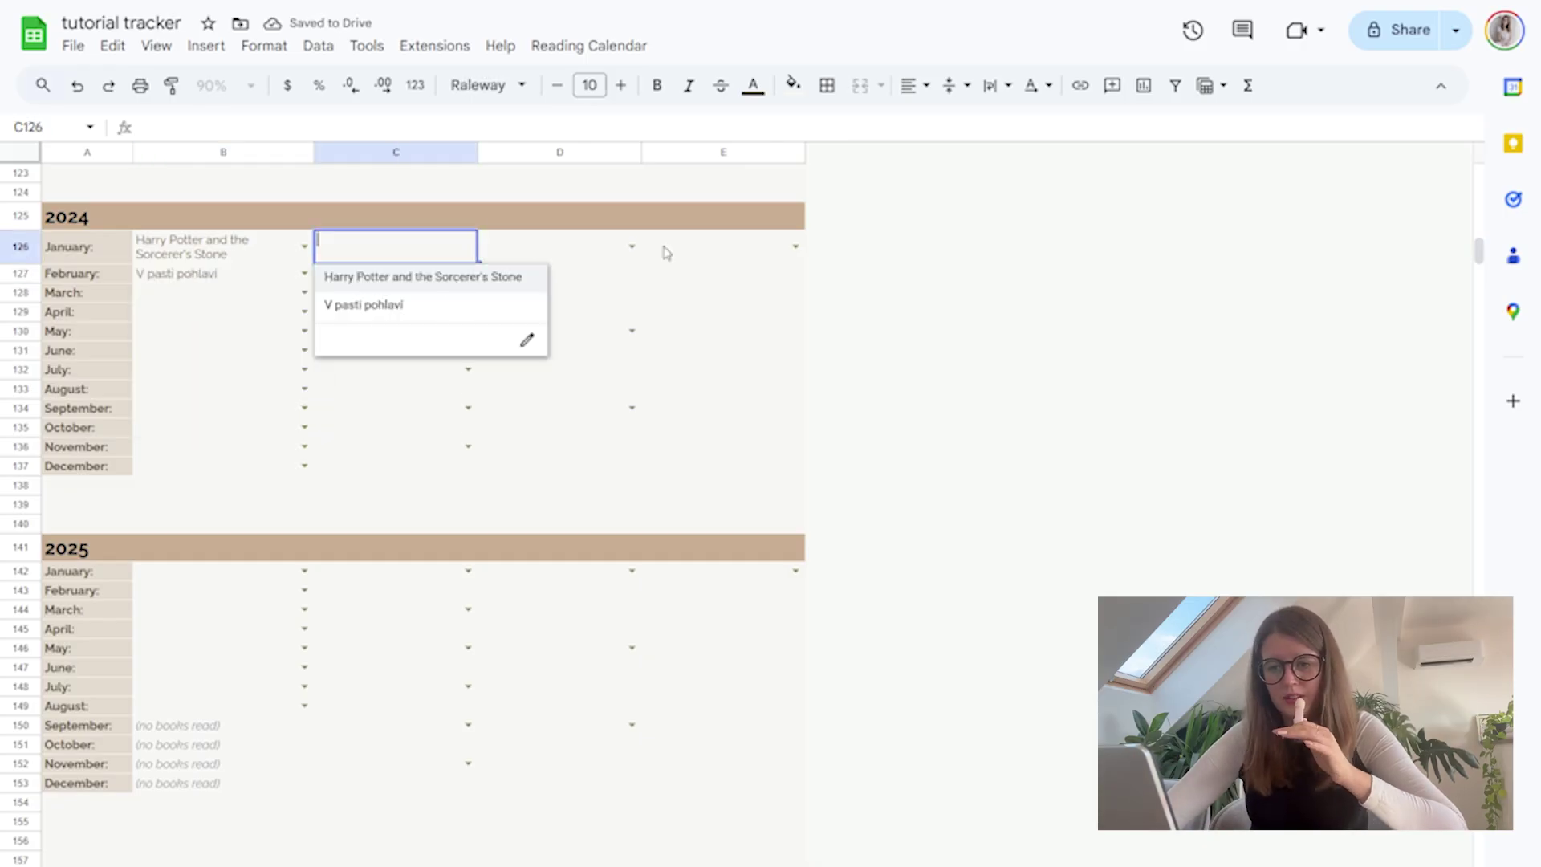
{"action": "left_click", "coordinate": [632, 245]}
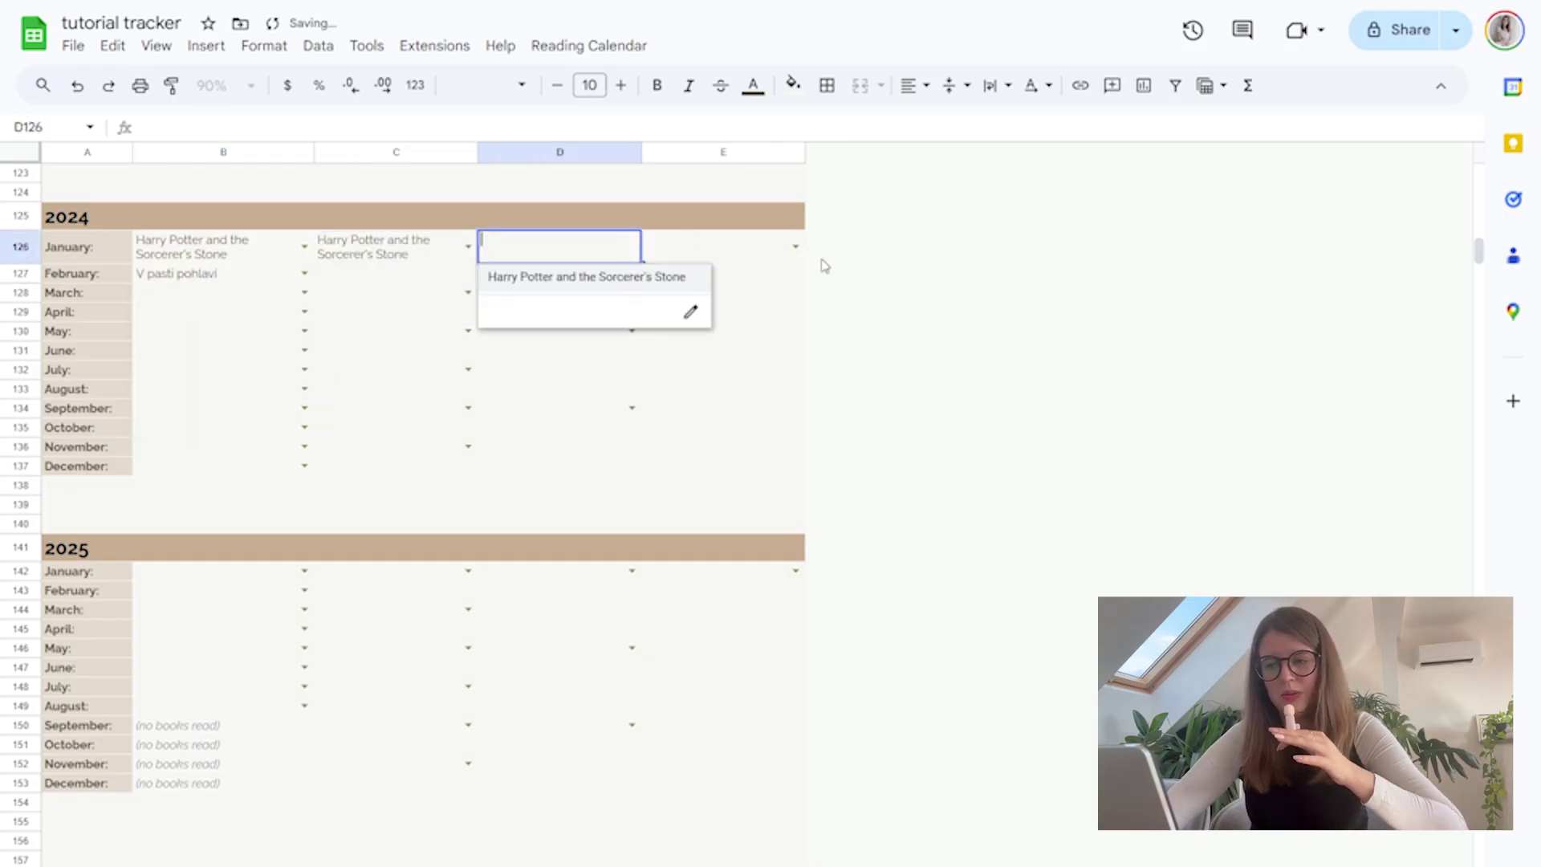
{"action": "left_click", "coordinate": [682, 280]}
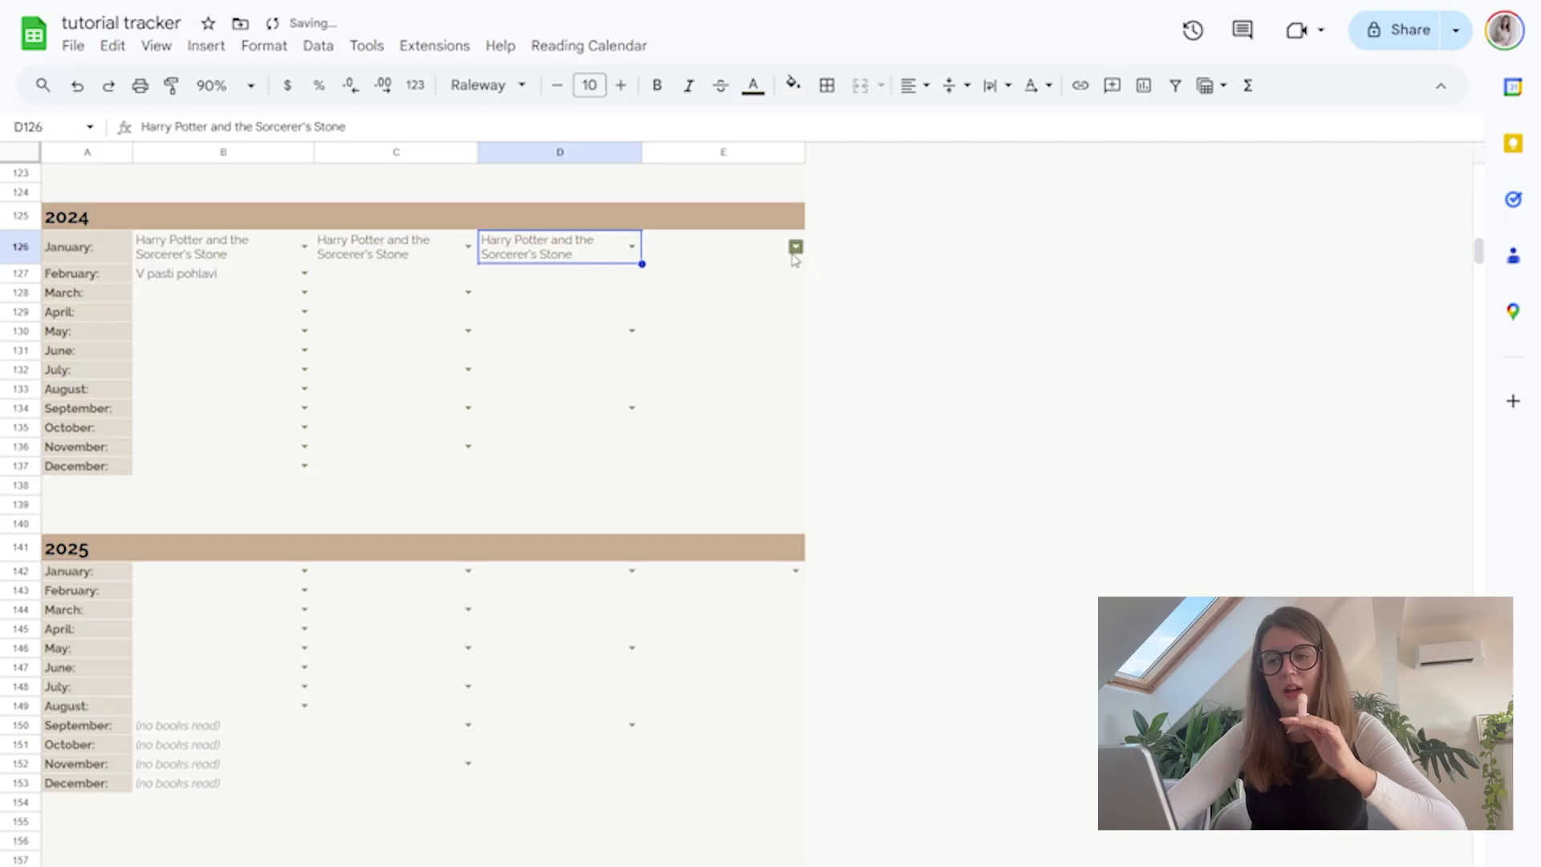
{"action": "left_click", "coordinate": [796, 245]}
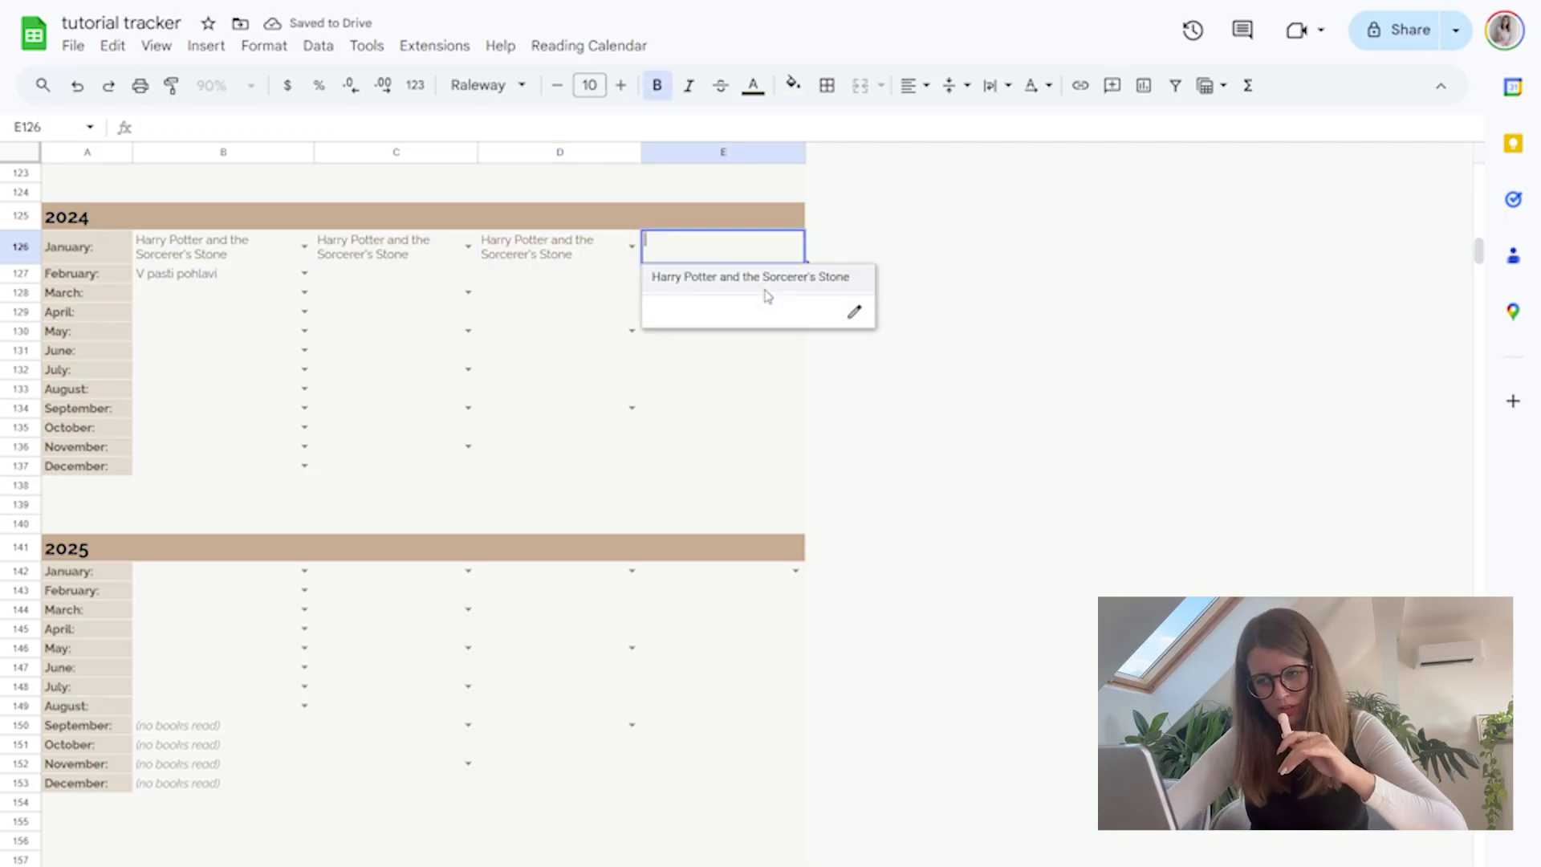
{"action": "left_click", "coordinate": [765, 291]}
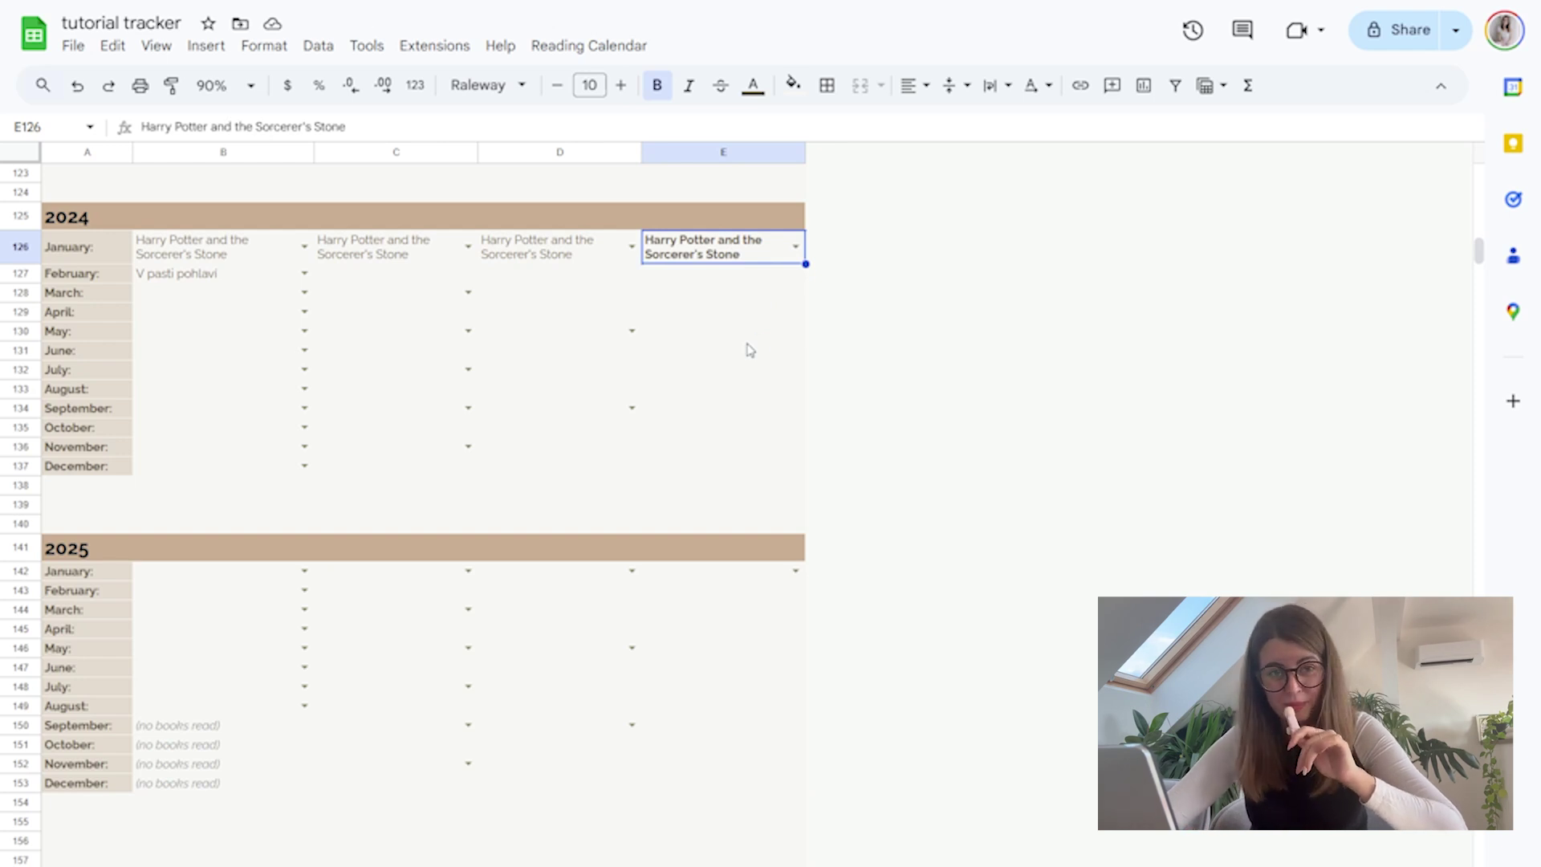
Delete the entire 2025 tournament block, rows 141 to 153
{"action": "left_click", "coordinate": [20, 548]}
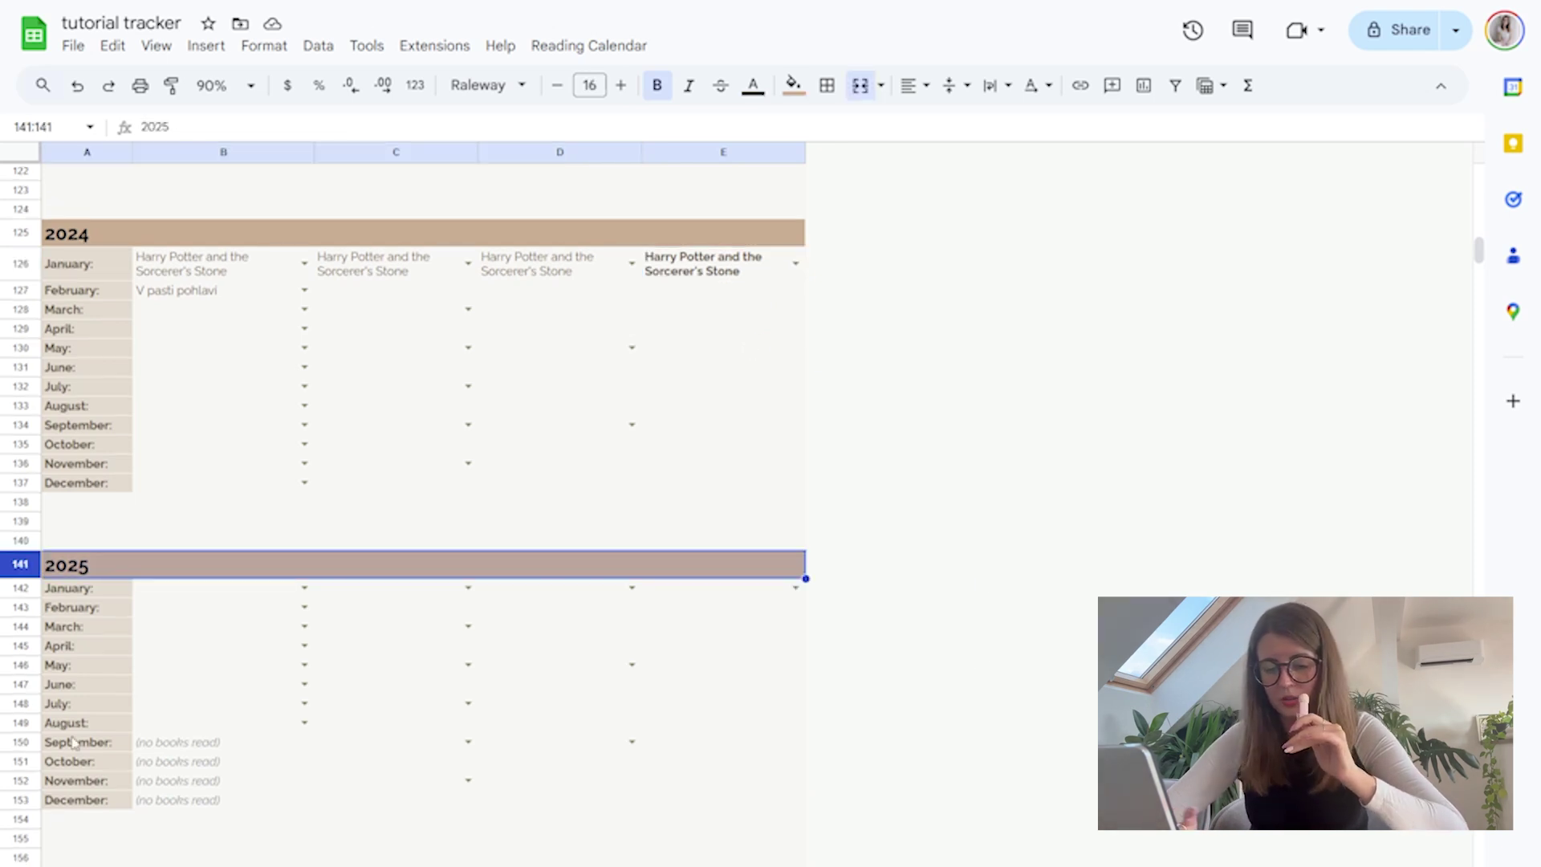
{"action": "right_click", "coordinate": [20, 796]}
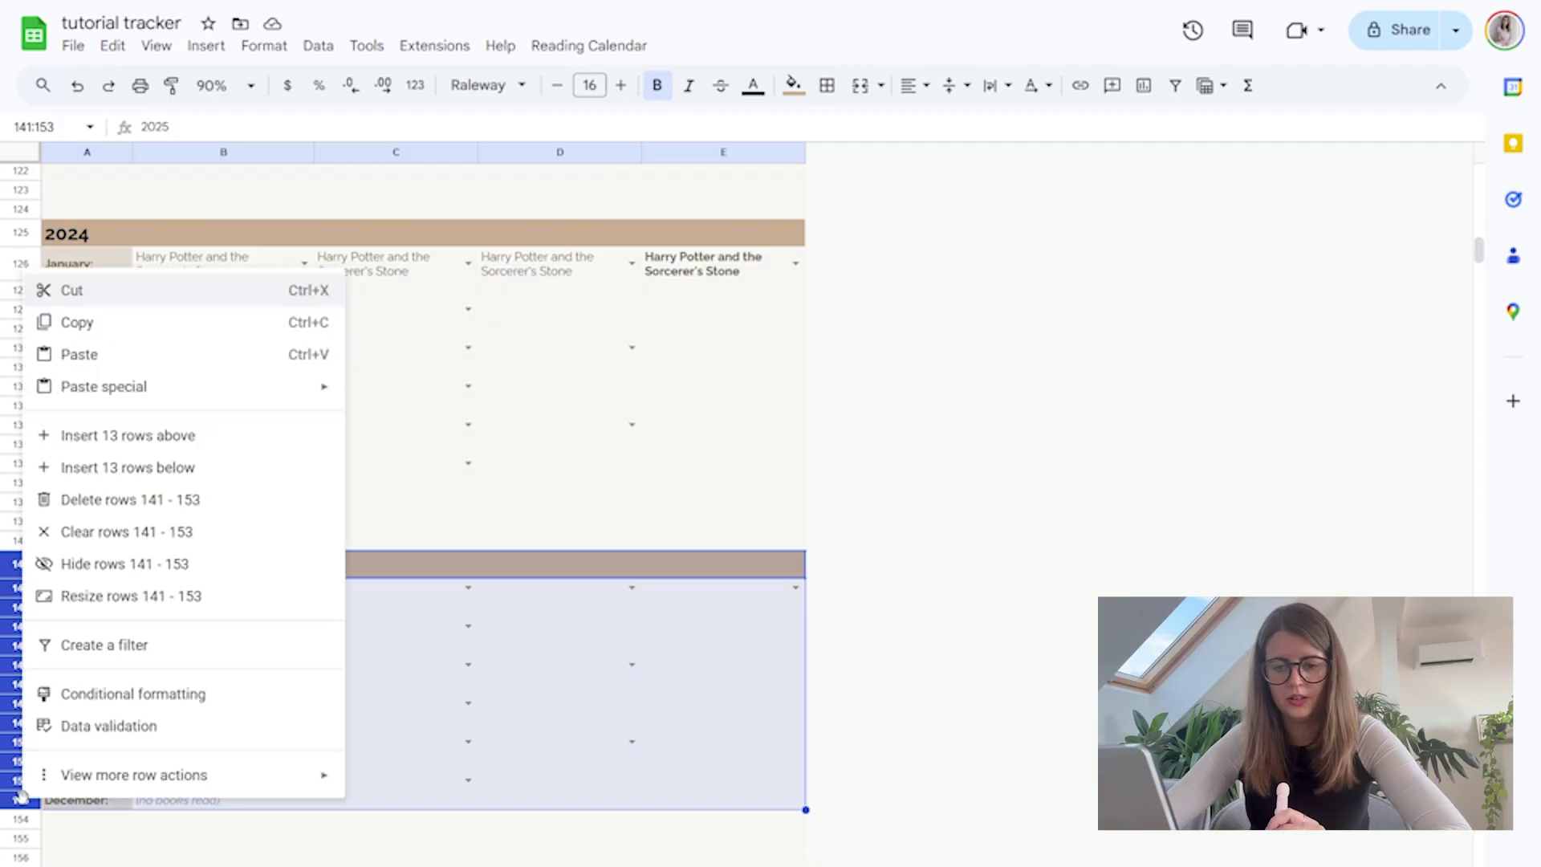
{"action": "left_click", "coordinate": [170, 501]}
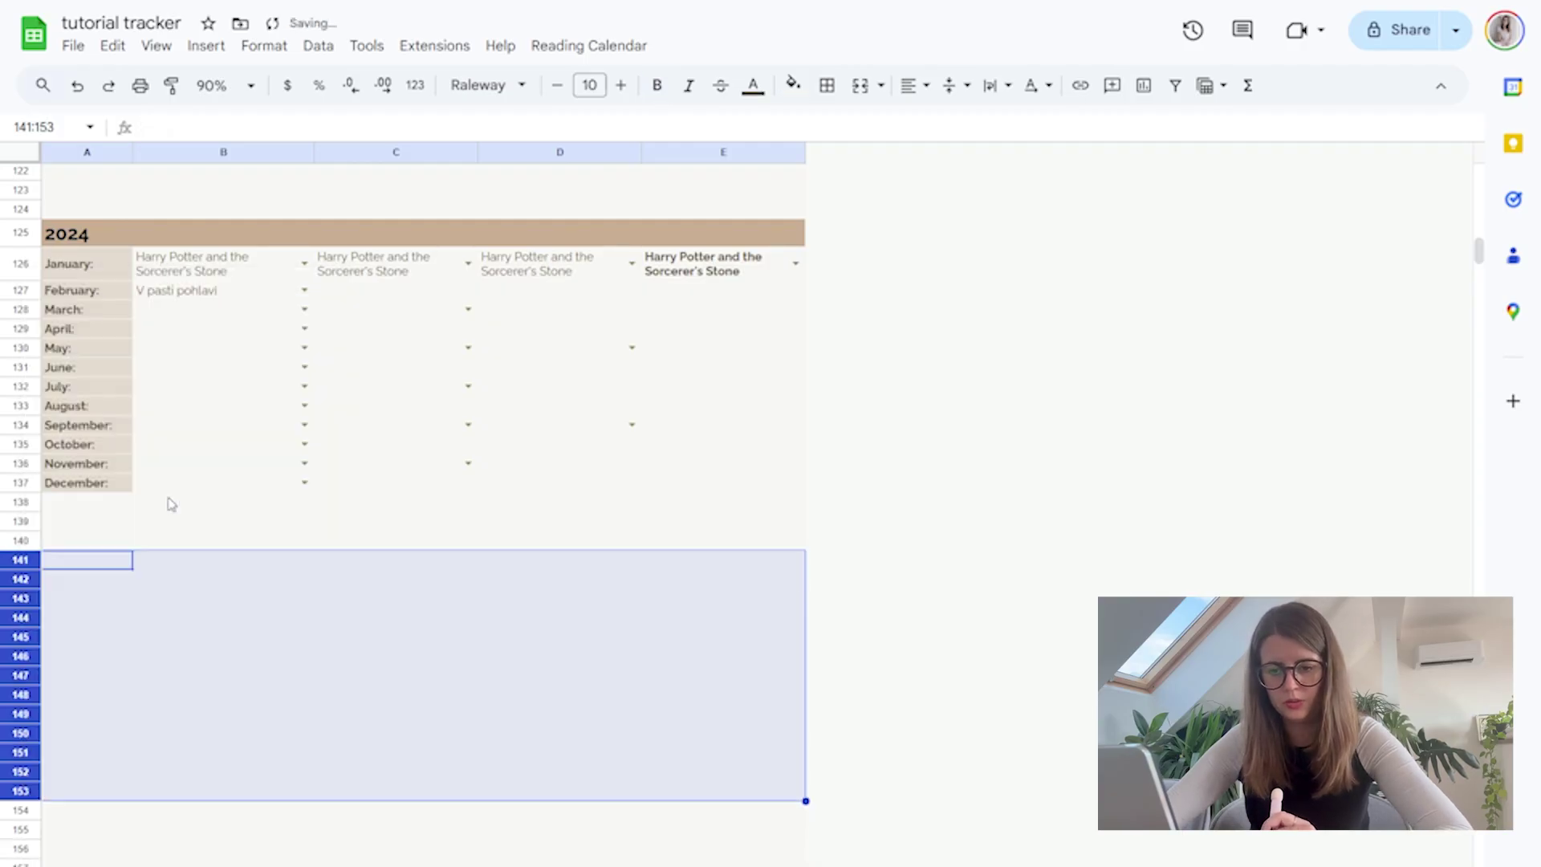
Update the Book of the Year tournaments to regenerate the missing year, and look over the new 2025 table
{"action": "scroll", "coordinate": [551, 444], "scroll_direction": "up", "scroll_amount": 20}
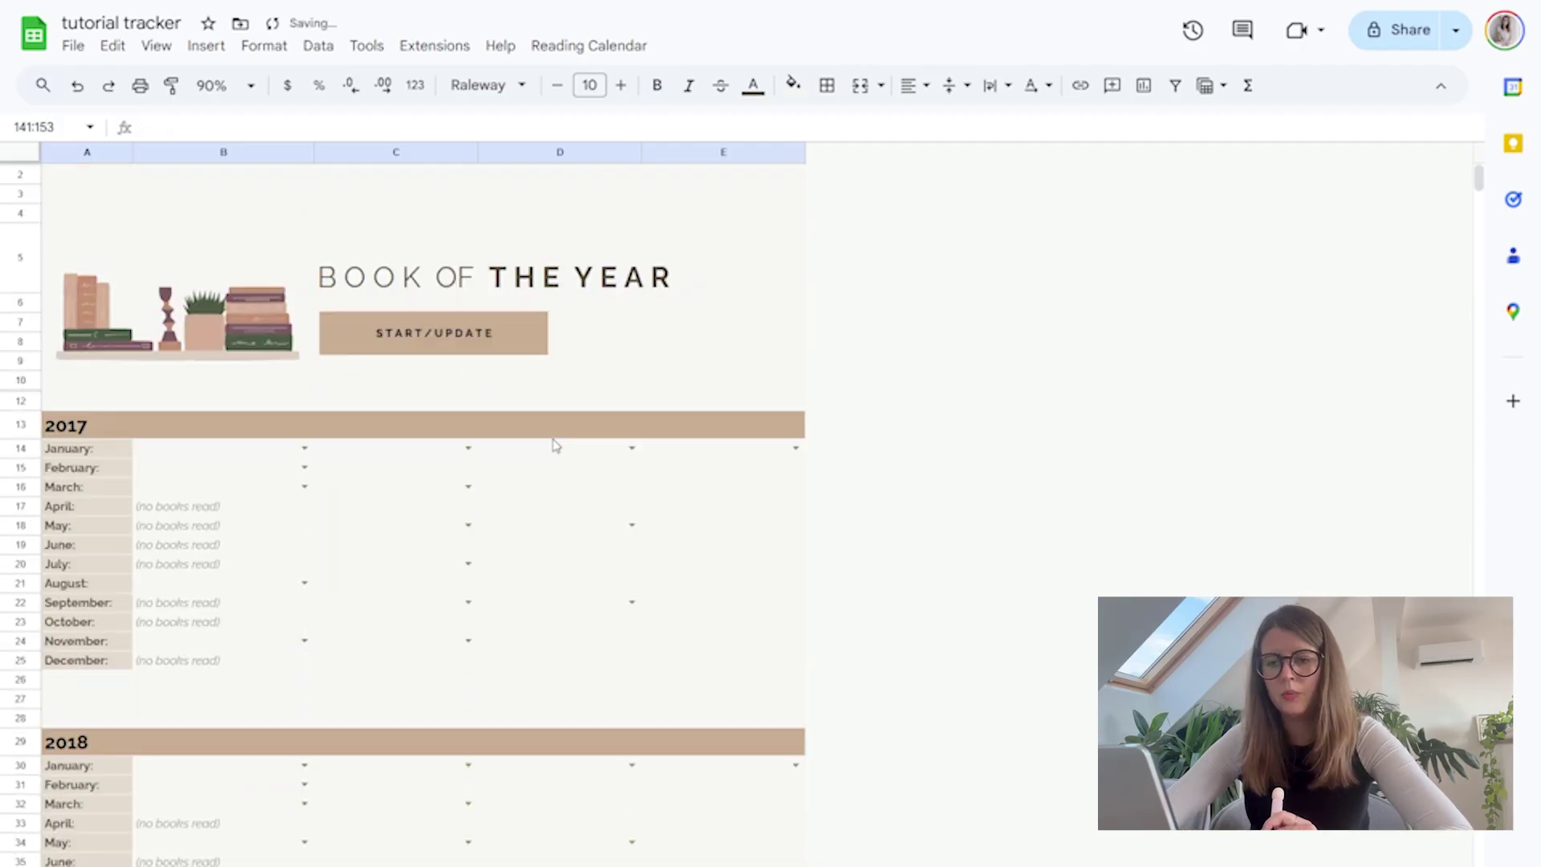
{"action": "left_click", "coordinate": [432, 336]}
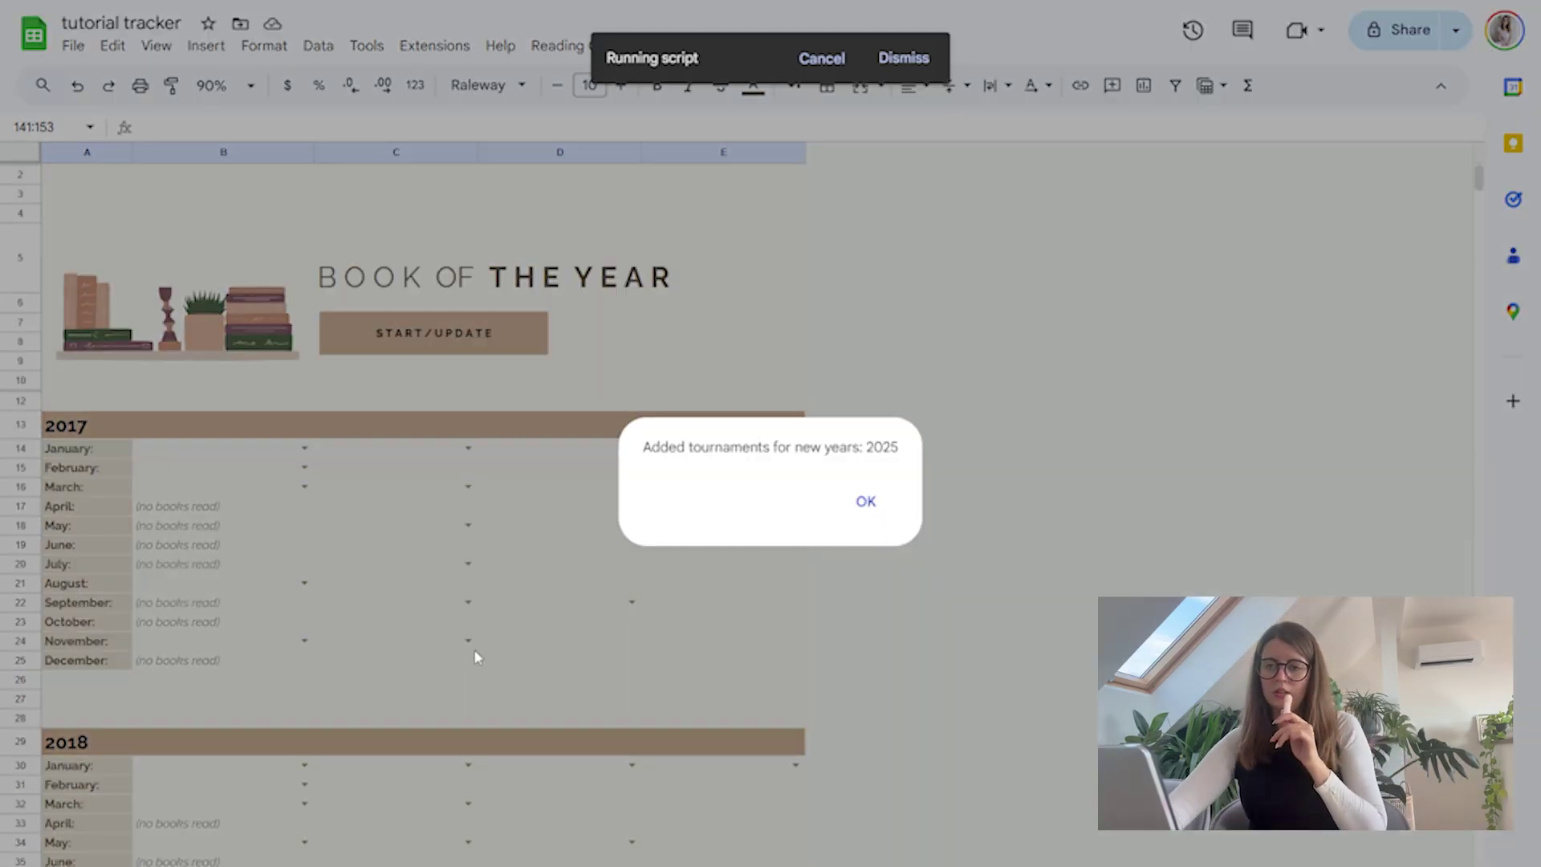
{"action": "left_click", "coordinate": [865, 502]}
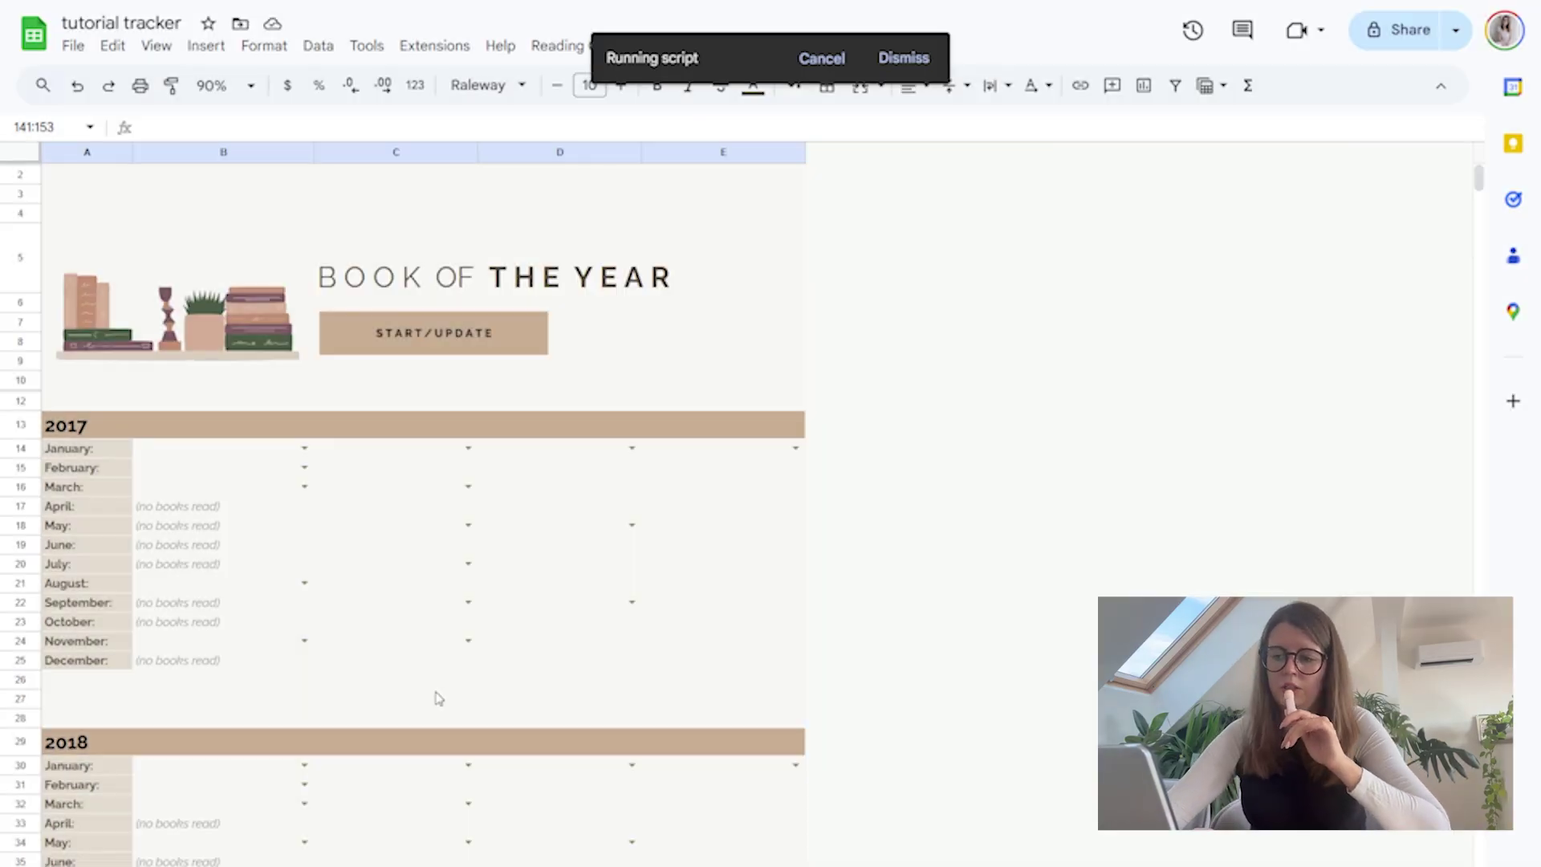
{"action": "scroll", "coordinate": [438, 698], "scroll_direction": "down", "scroll_amount": 5}
{"action": "scroll", "coordinate": [437, 698], "scroll_direction": "down", "scroll_amount": 10}
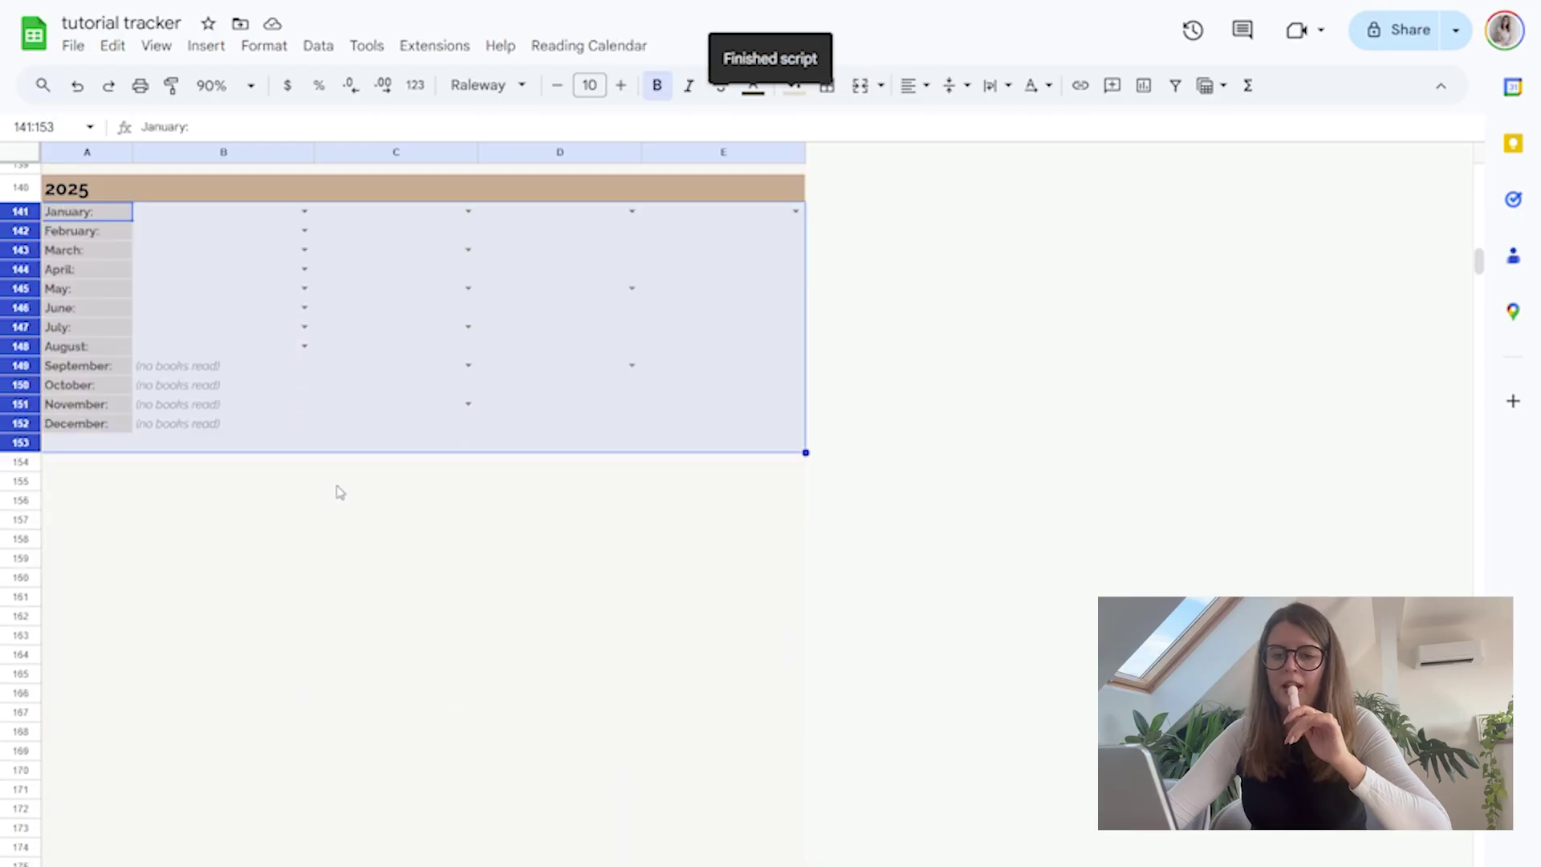
{"action": "left_click", "coordinate": [337, 486]}
{"action": "left_click", "coordinate": [401, 430]}
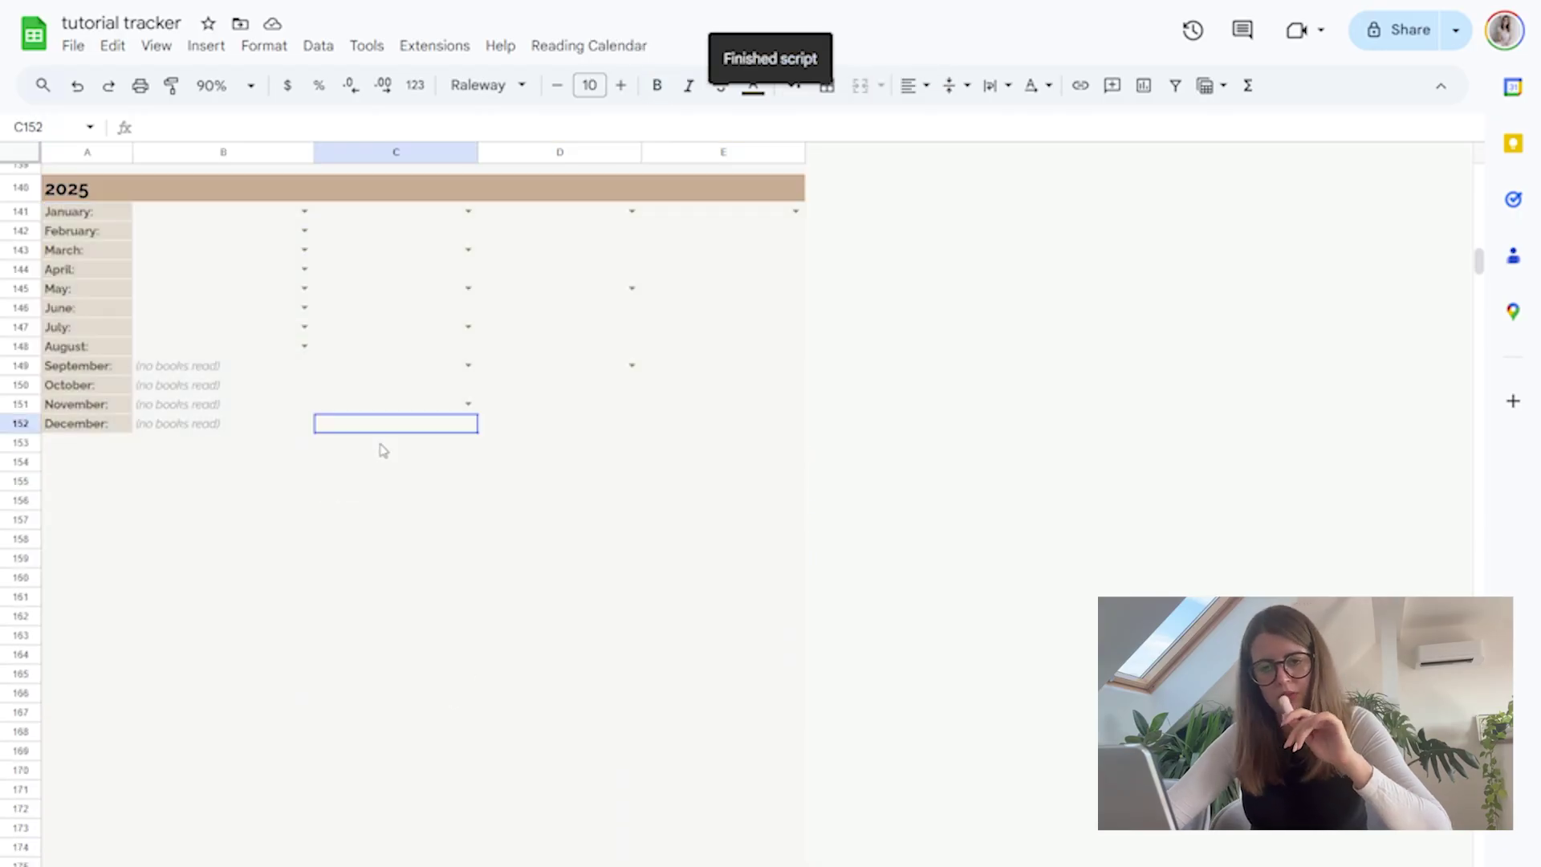
{"action": "left_click", "coordinate": [196, 368]}
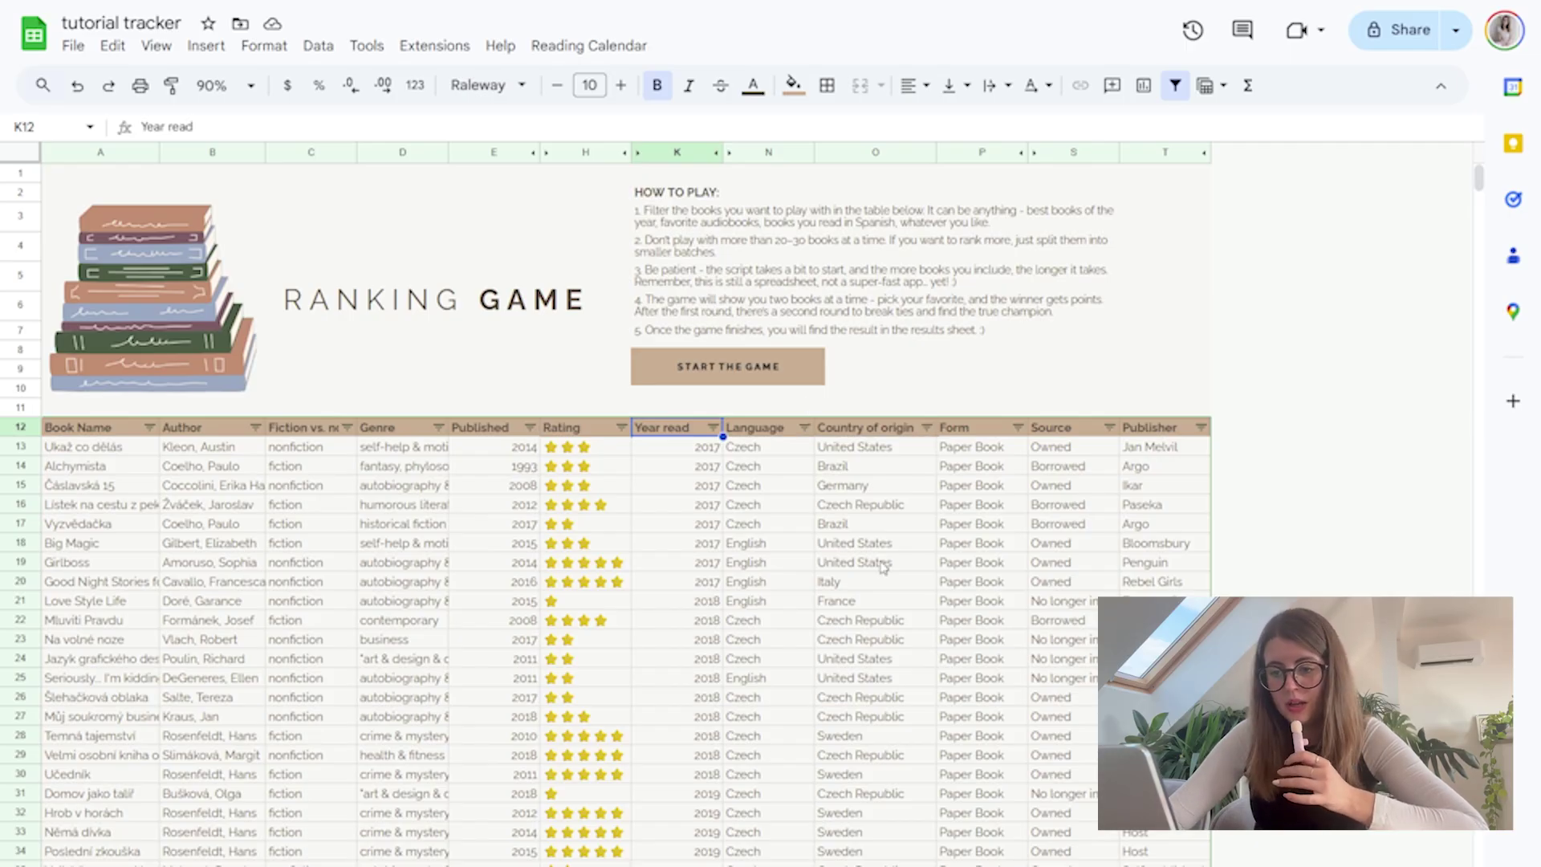
Filter the Ranking Game table to books read in 2025 with a five-star rating
{"action": "left_click", "coordinate": [622, 427]}
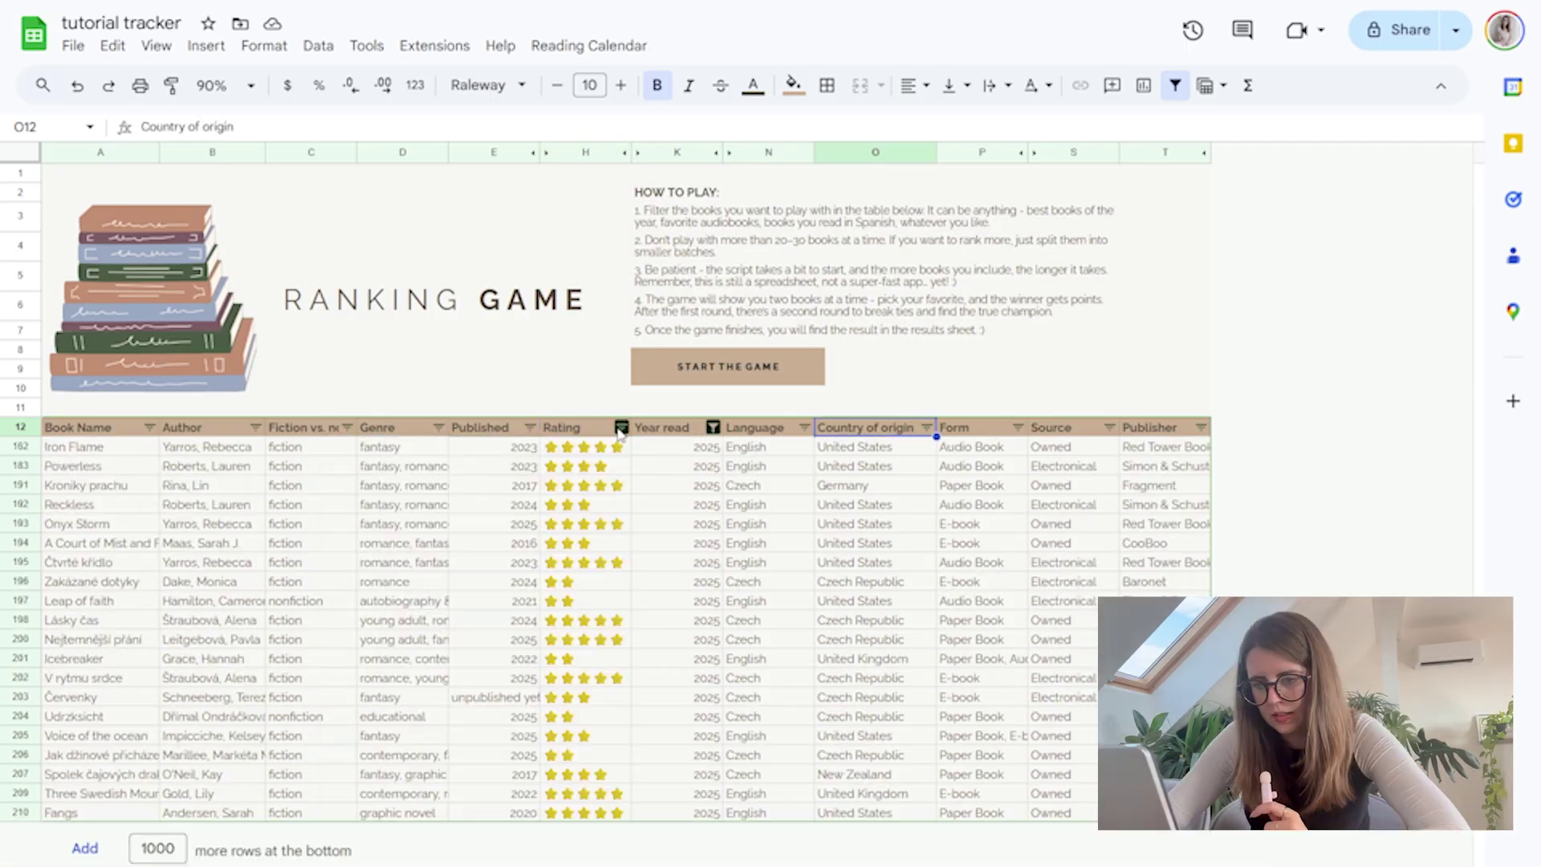
{"action": "left_click", "coordinate": [621, 427]}
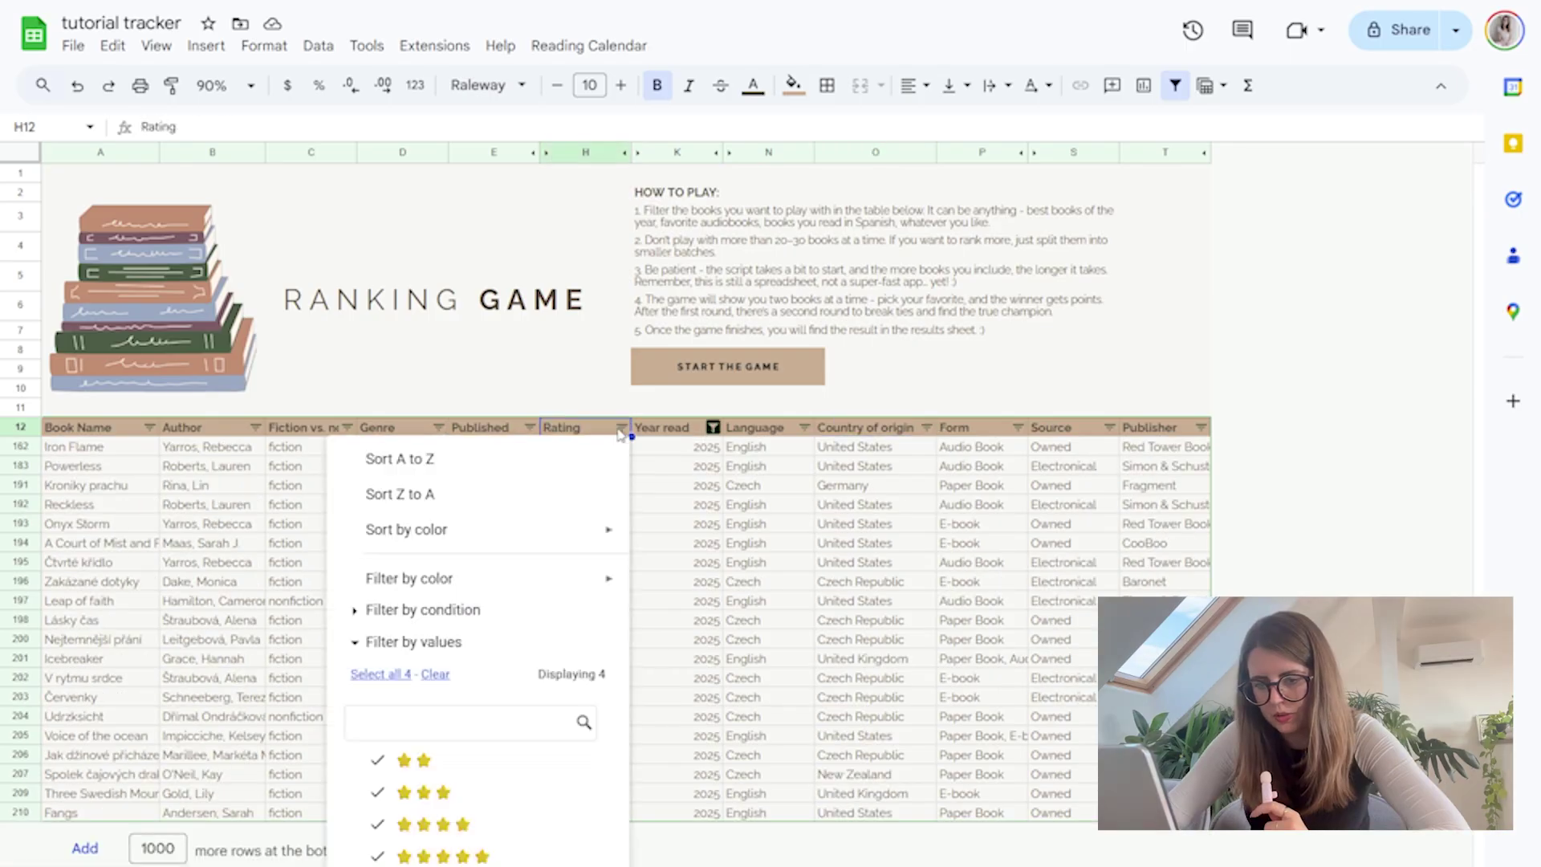
{"action": "left_click", "coordinate": [435, 675]}
{"action": "left_click", "coordinate": [482, 856]}
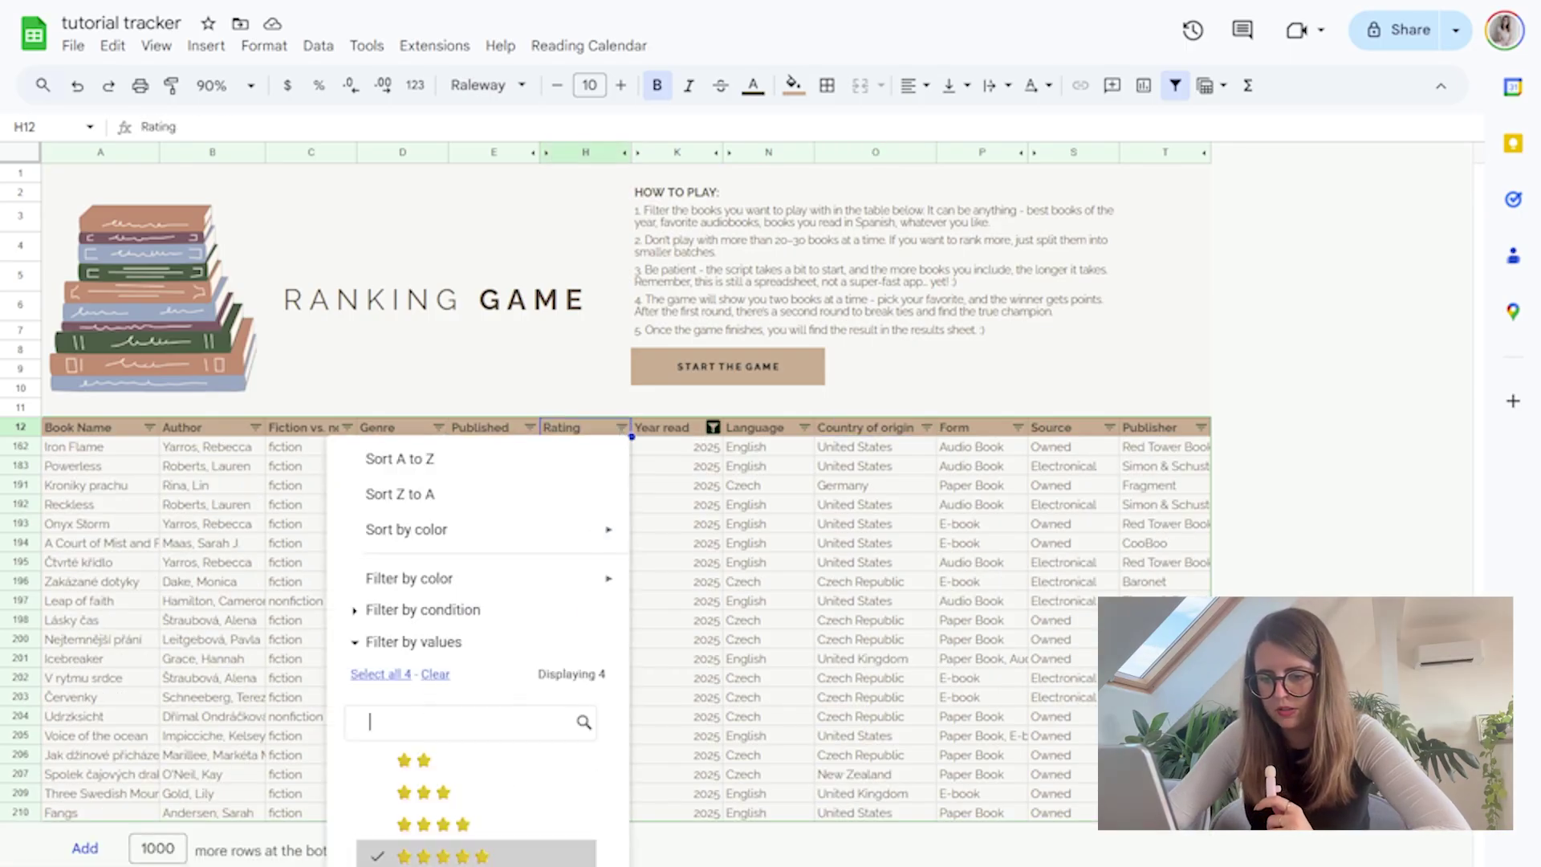
{"action": "left_click", "coordinate": [584, 865]}
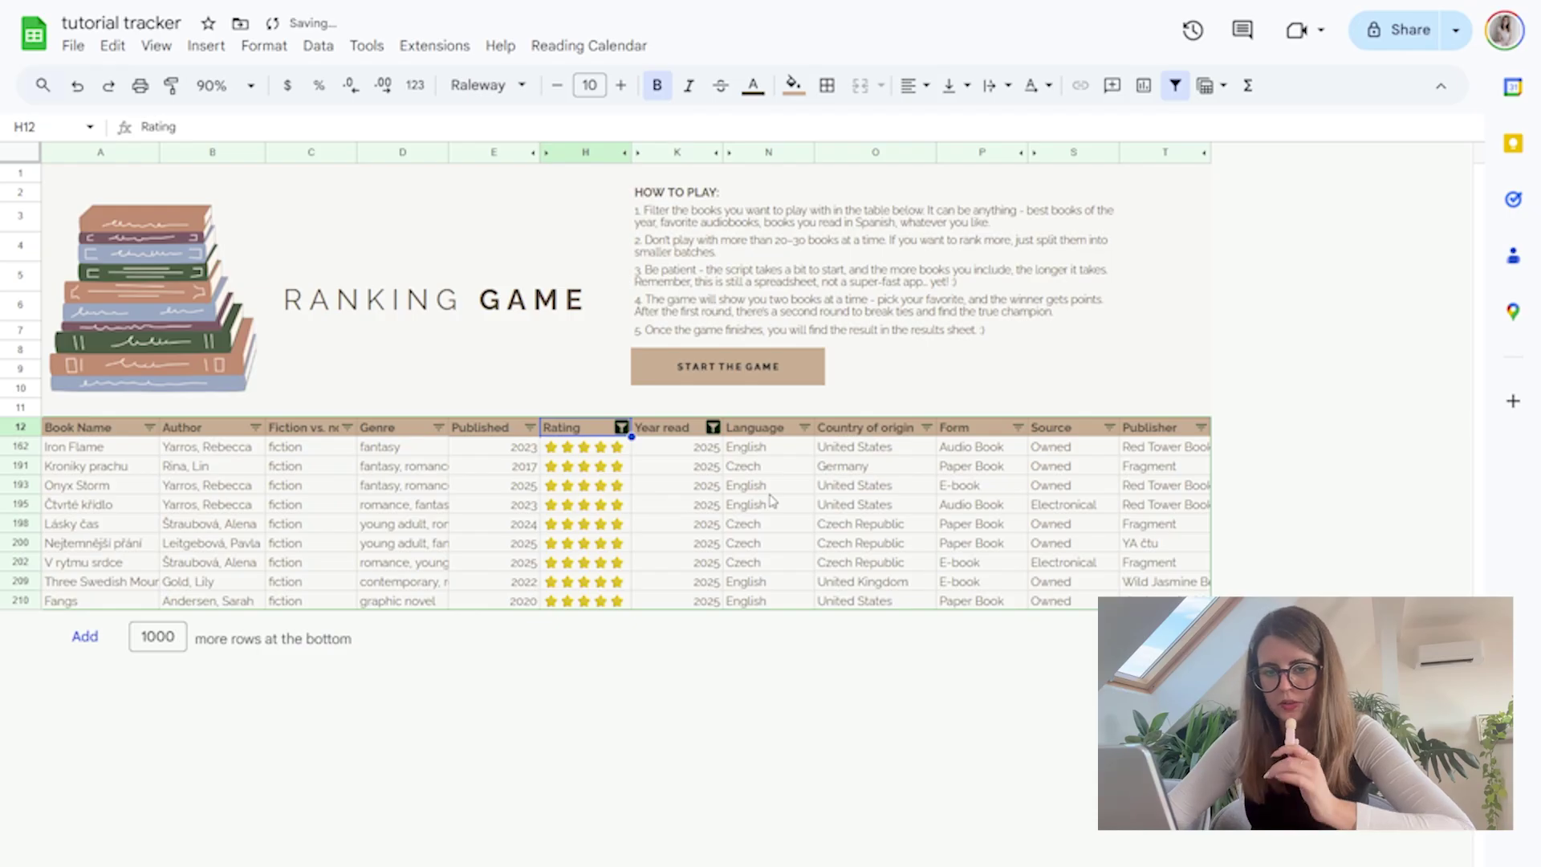
Start the ranking game, preferring "Nejtemnější přání" over "V rytmu srdce" and "Iron Flame" over "Lásky čas"
{"action": "left_click", "coordinate": [739, 379]}
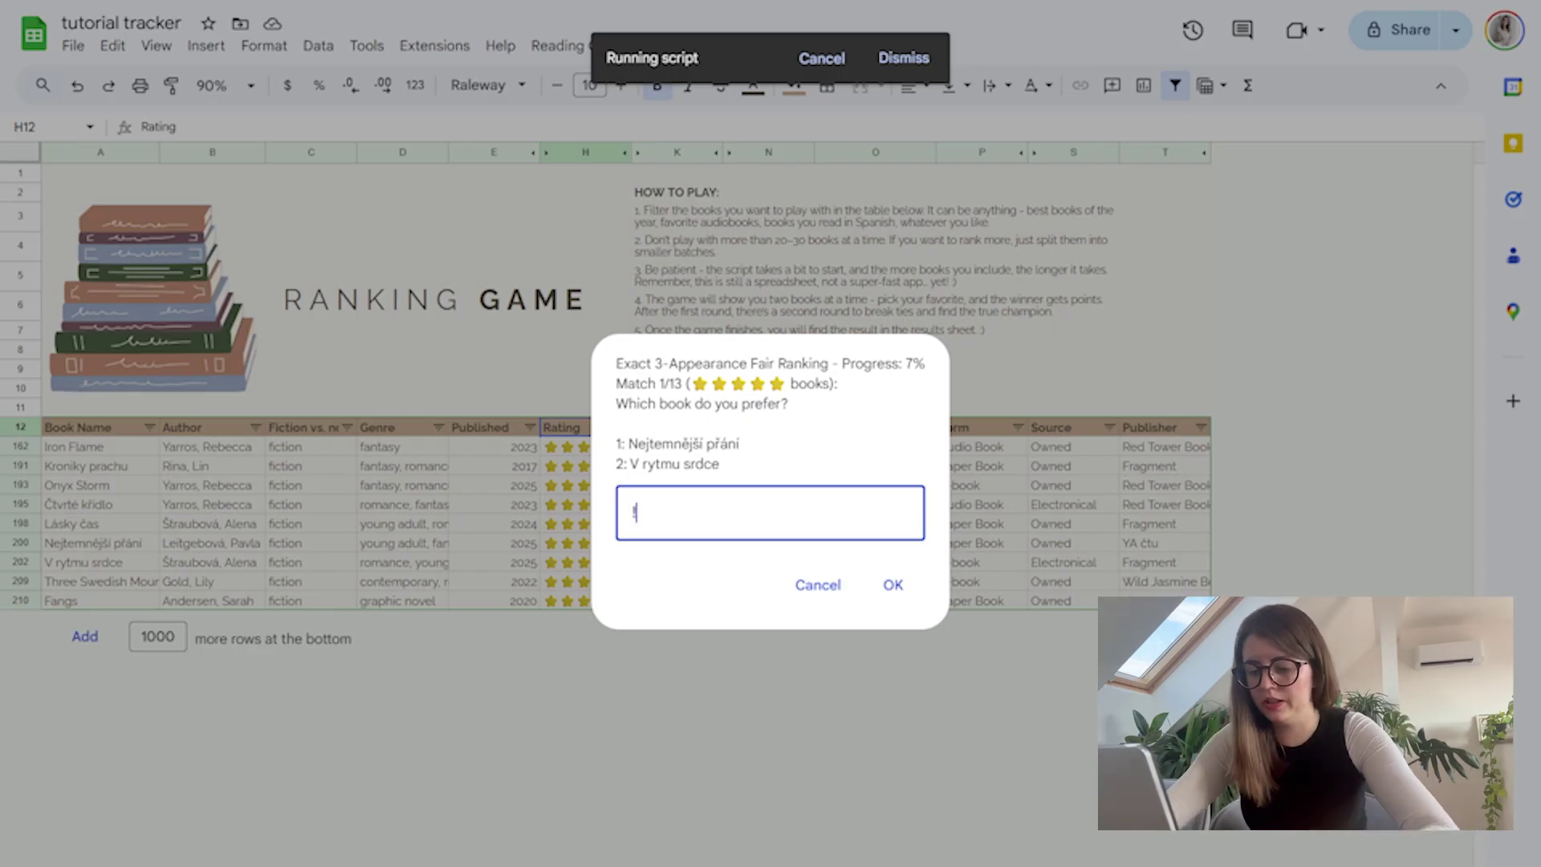
{"action": "type", "text": "1"}
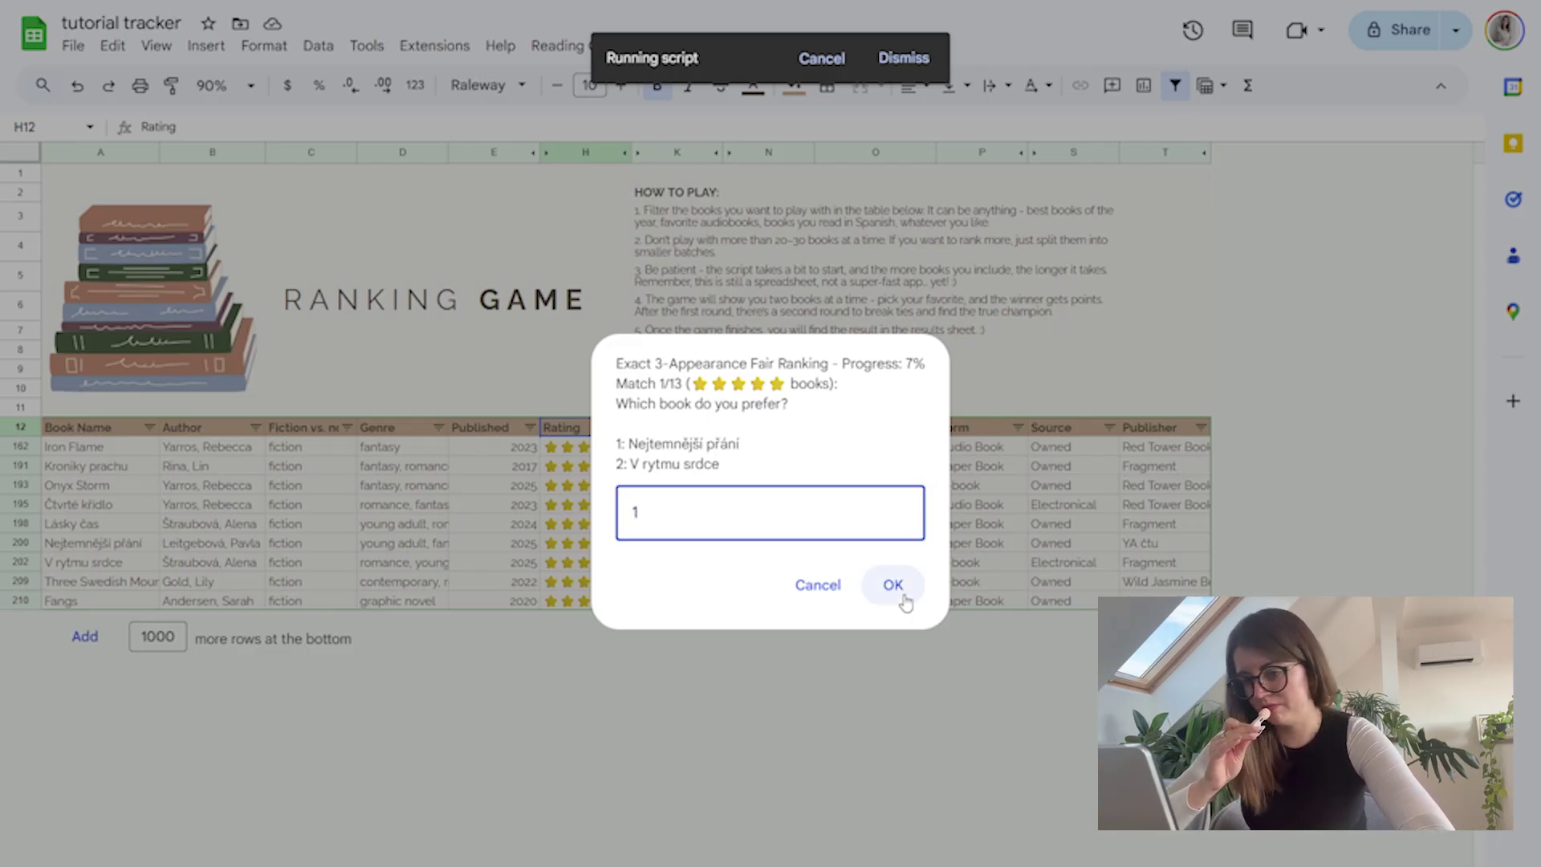
{"action": "left_click", "coordinate": [904, 598]}
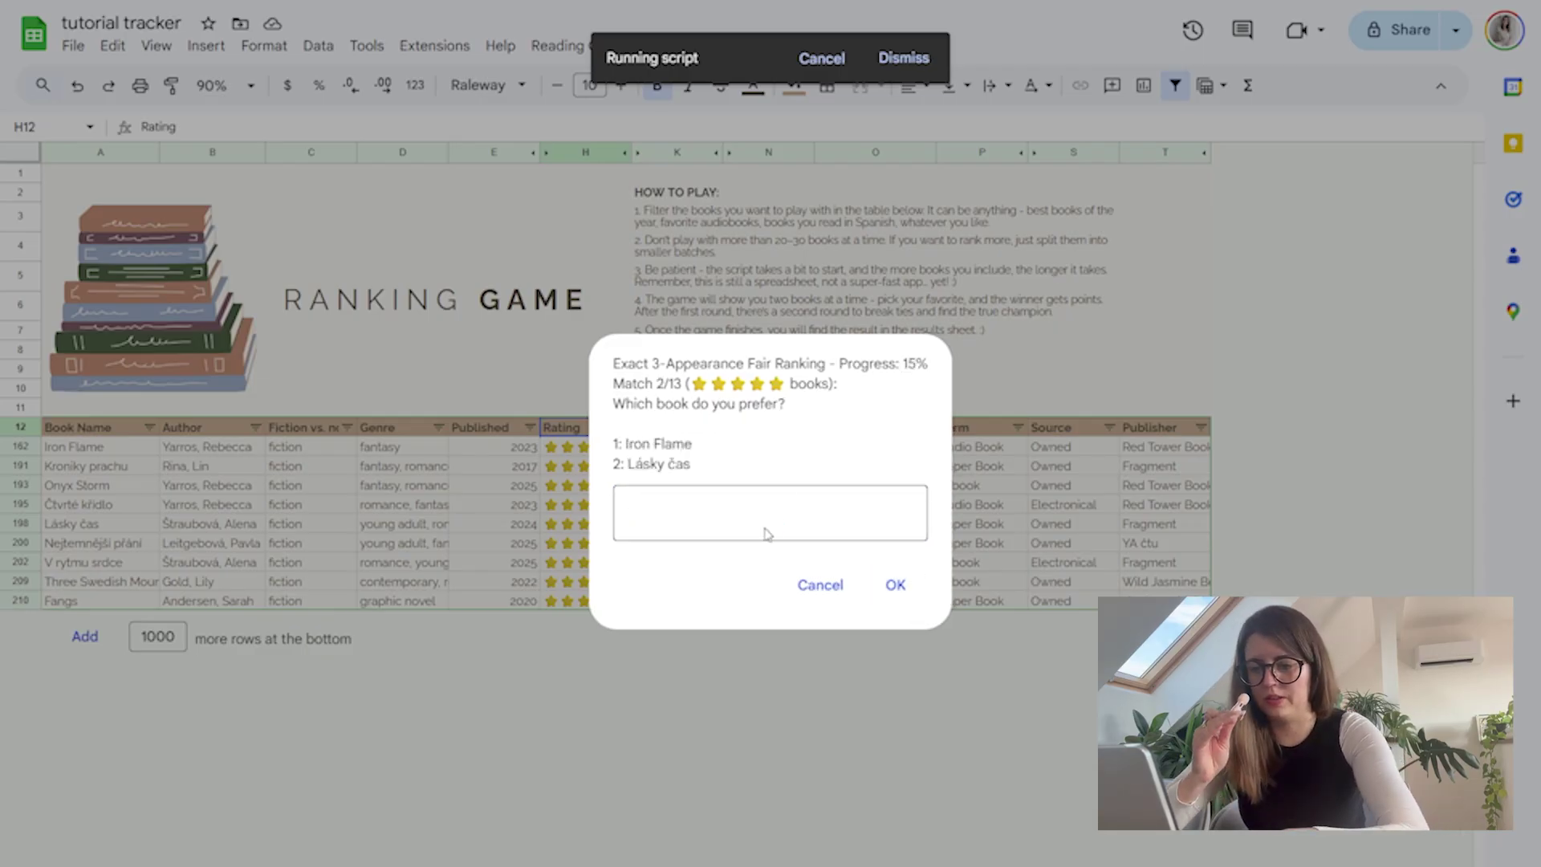
{"action": "left_click", "coordinate": [713, 505]}
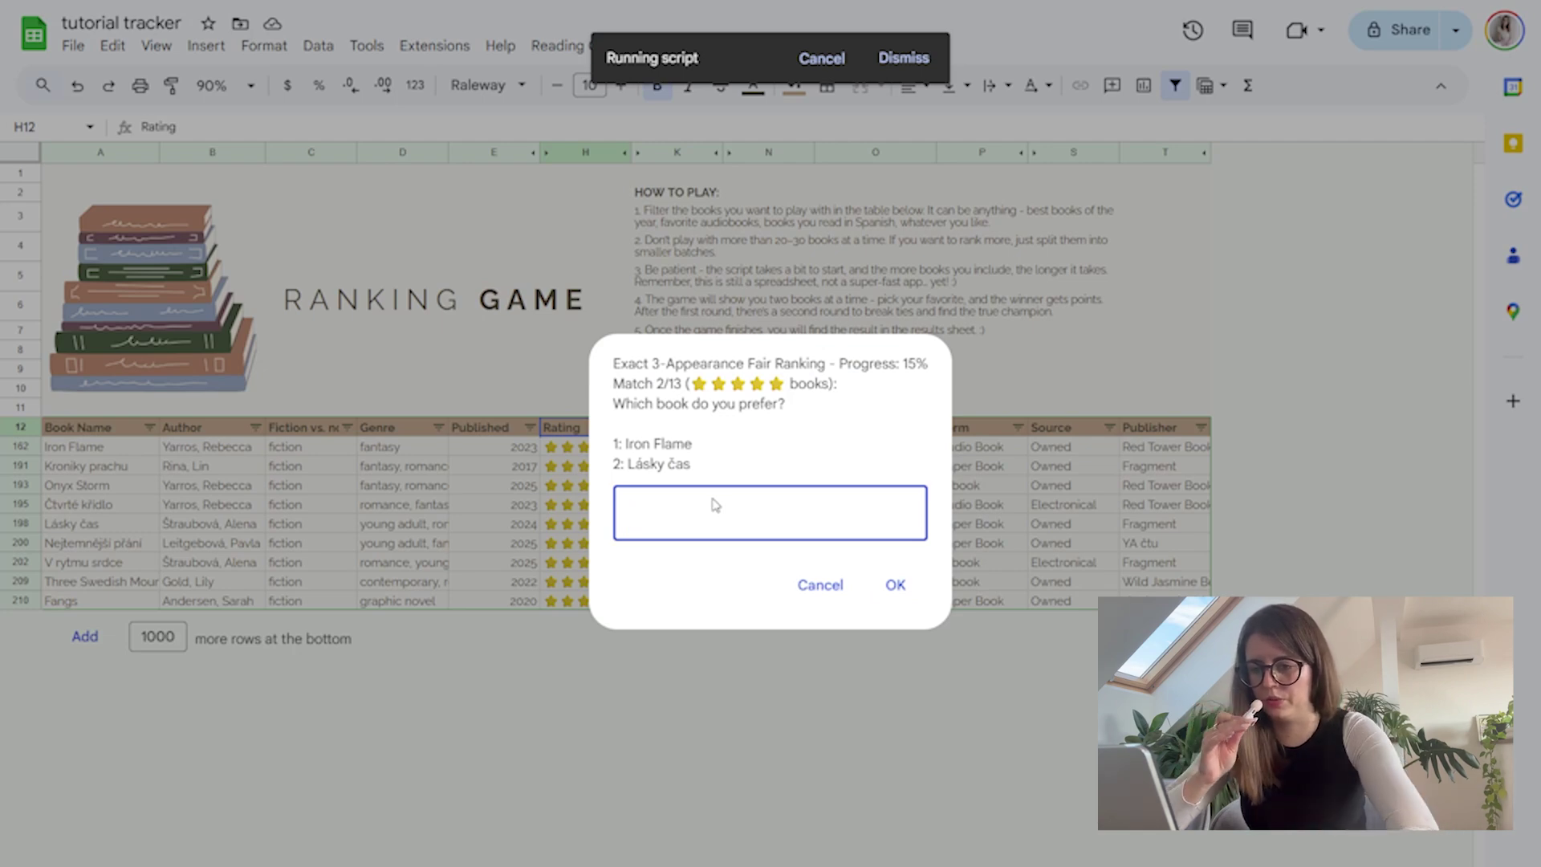
{"action": "type", "text": "1"}
{"action": "left_click", "coordinate": [897, 584]}
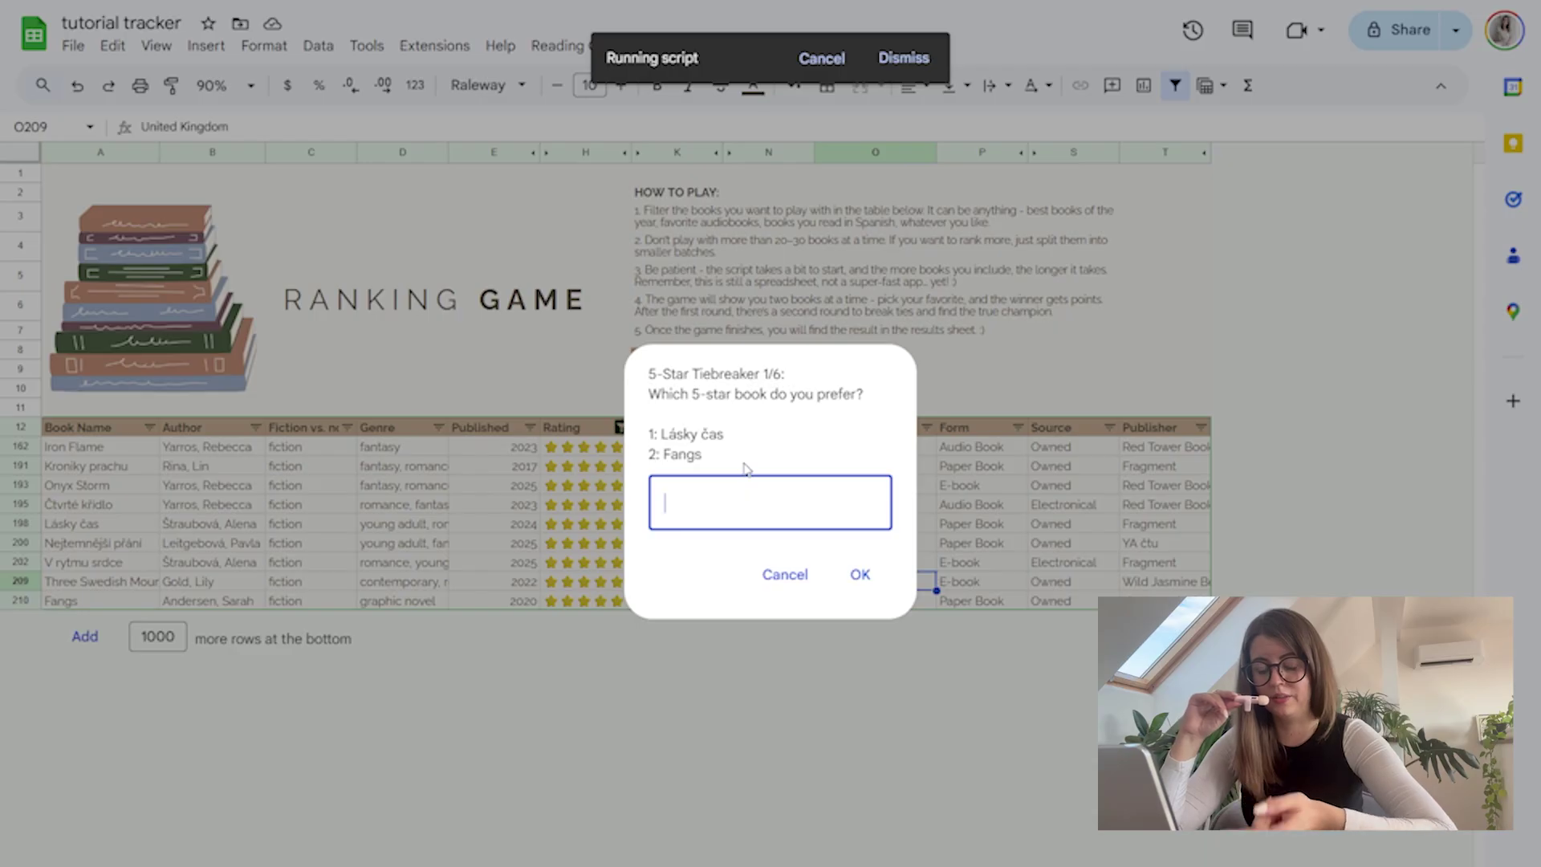
In the first five-star tiebreaker, prefer "Fangs" over "Lásky čas" and submit the choice
{"action": "type", "text": "2"}
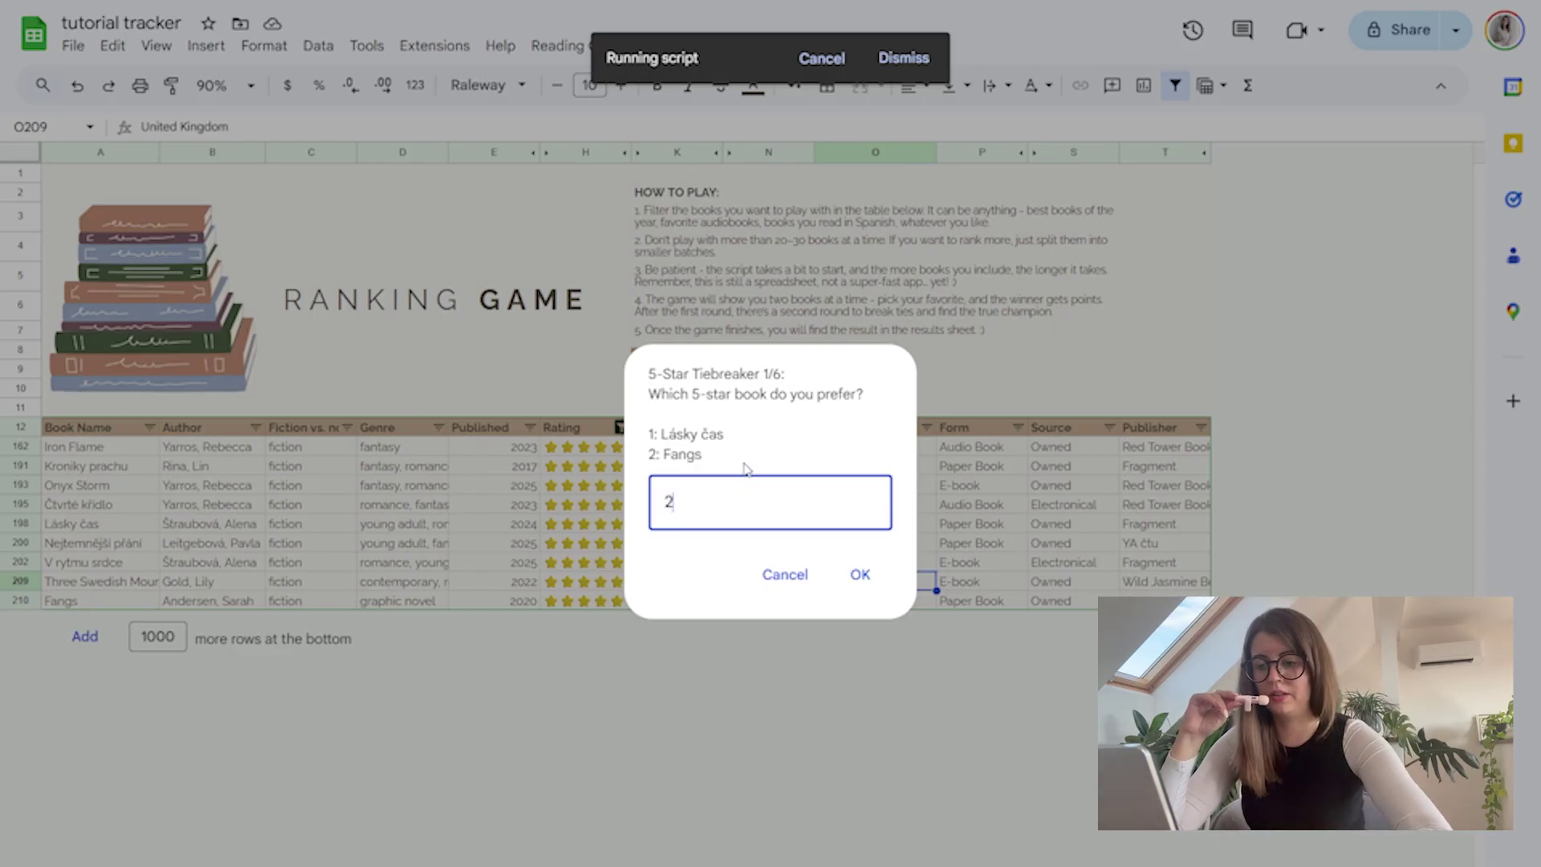
{"action": "left_click", "coordinate": [861, 589]}
{"action": "left_click", "coordinate": [860, 589]}
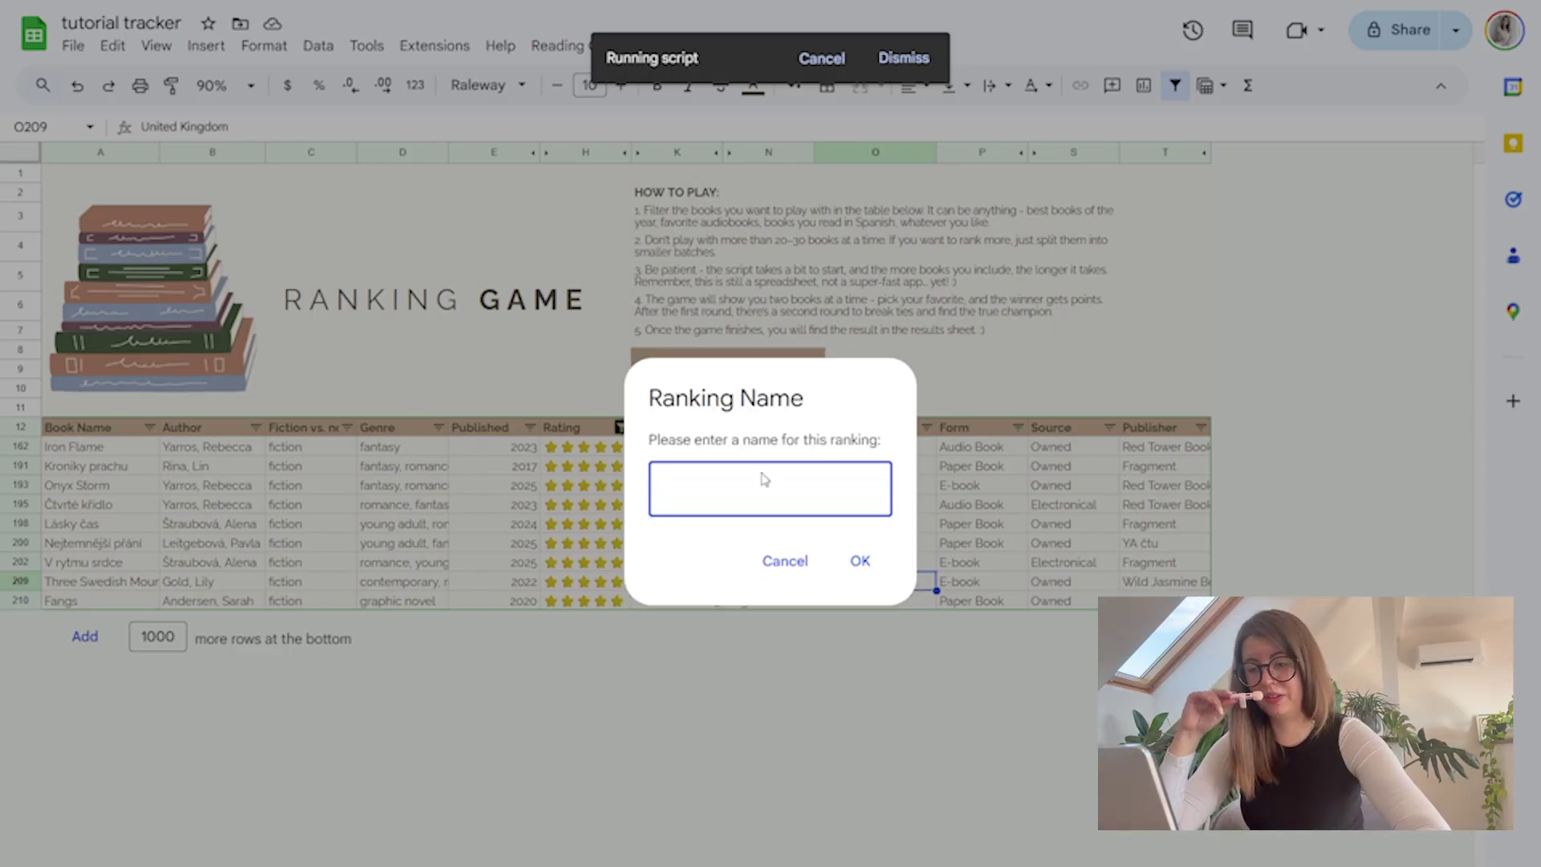
Name the finished ranking 2025 and save it
{"action": "type", "text": "20"}
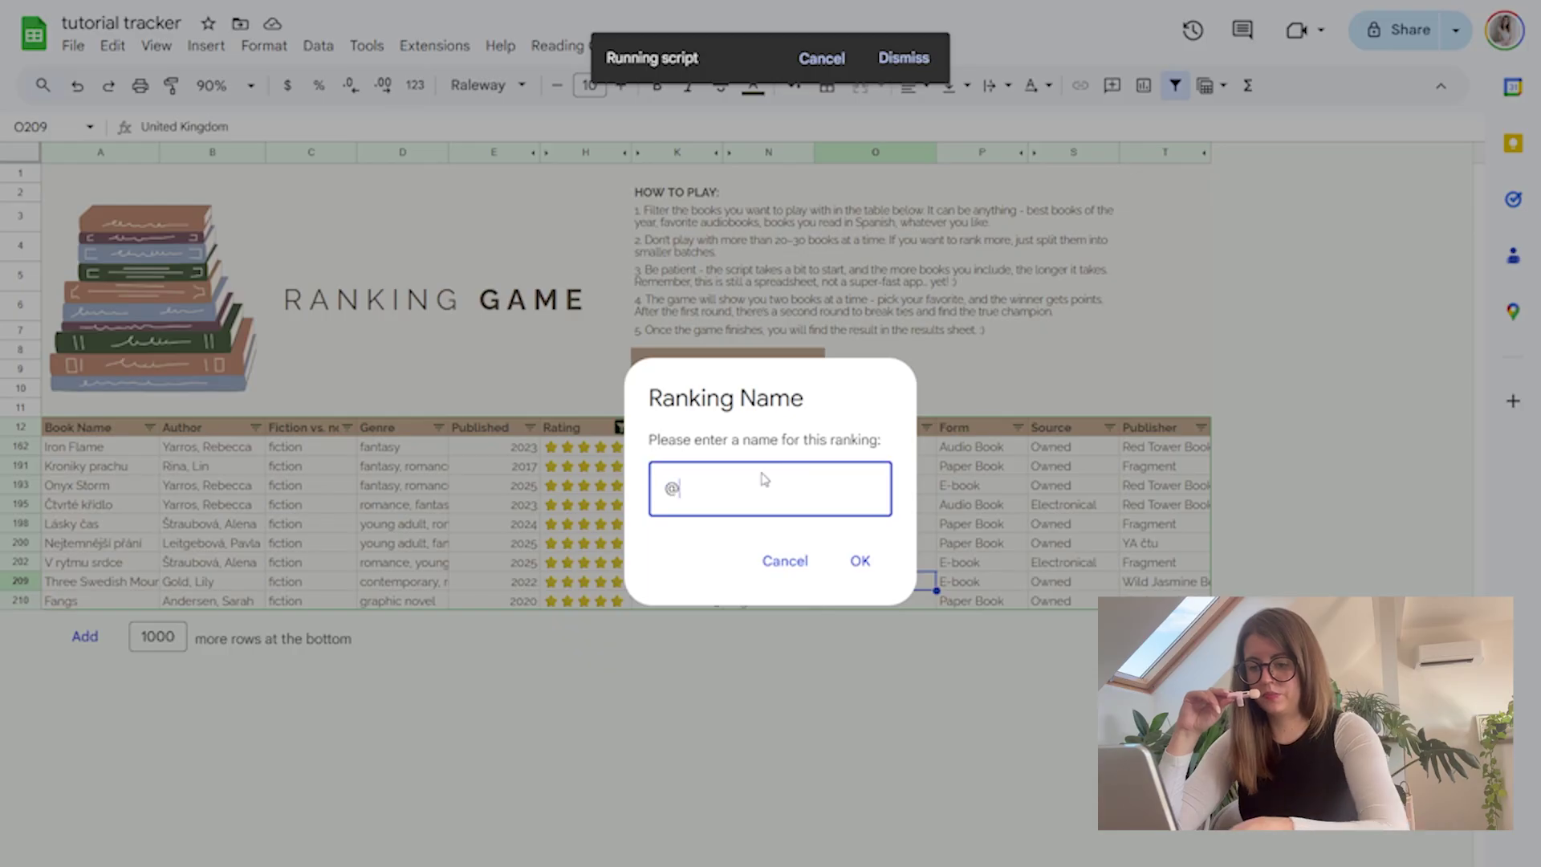
{"action": "key", "text": "BackSpace"}
{"action": "key", "text": "BackSpace"}
{"action": "type", "text": "20"}
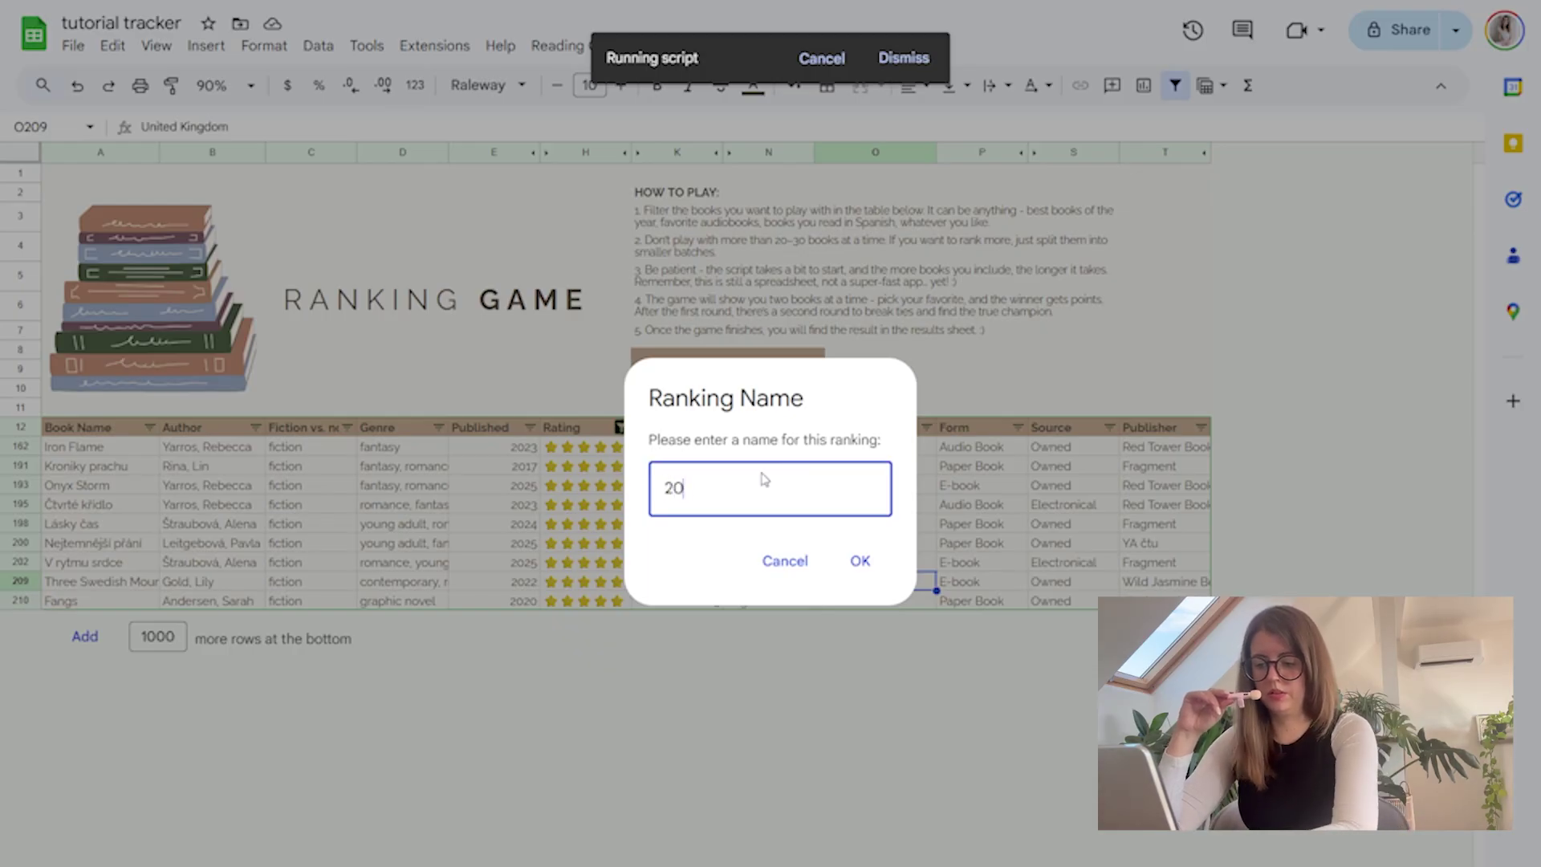
{"action": "type", "text": "1"}
{"action": "key", "text": "BackSpace"}
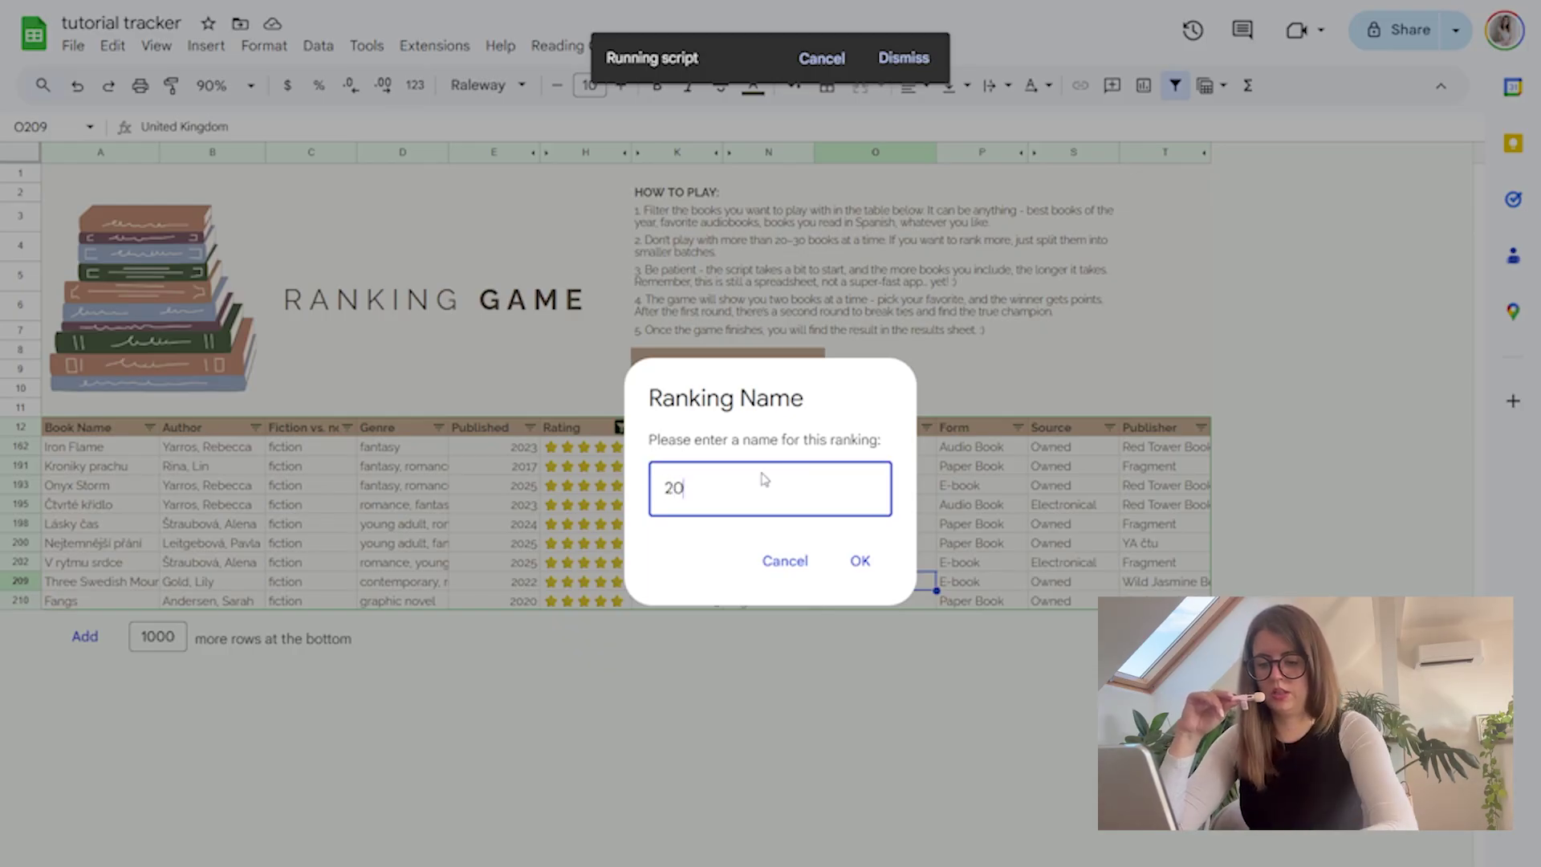
{"action": "type", "text": "25"}
{"action": "left_click", "coordinate": [860, 562]}
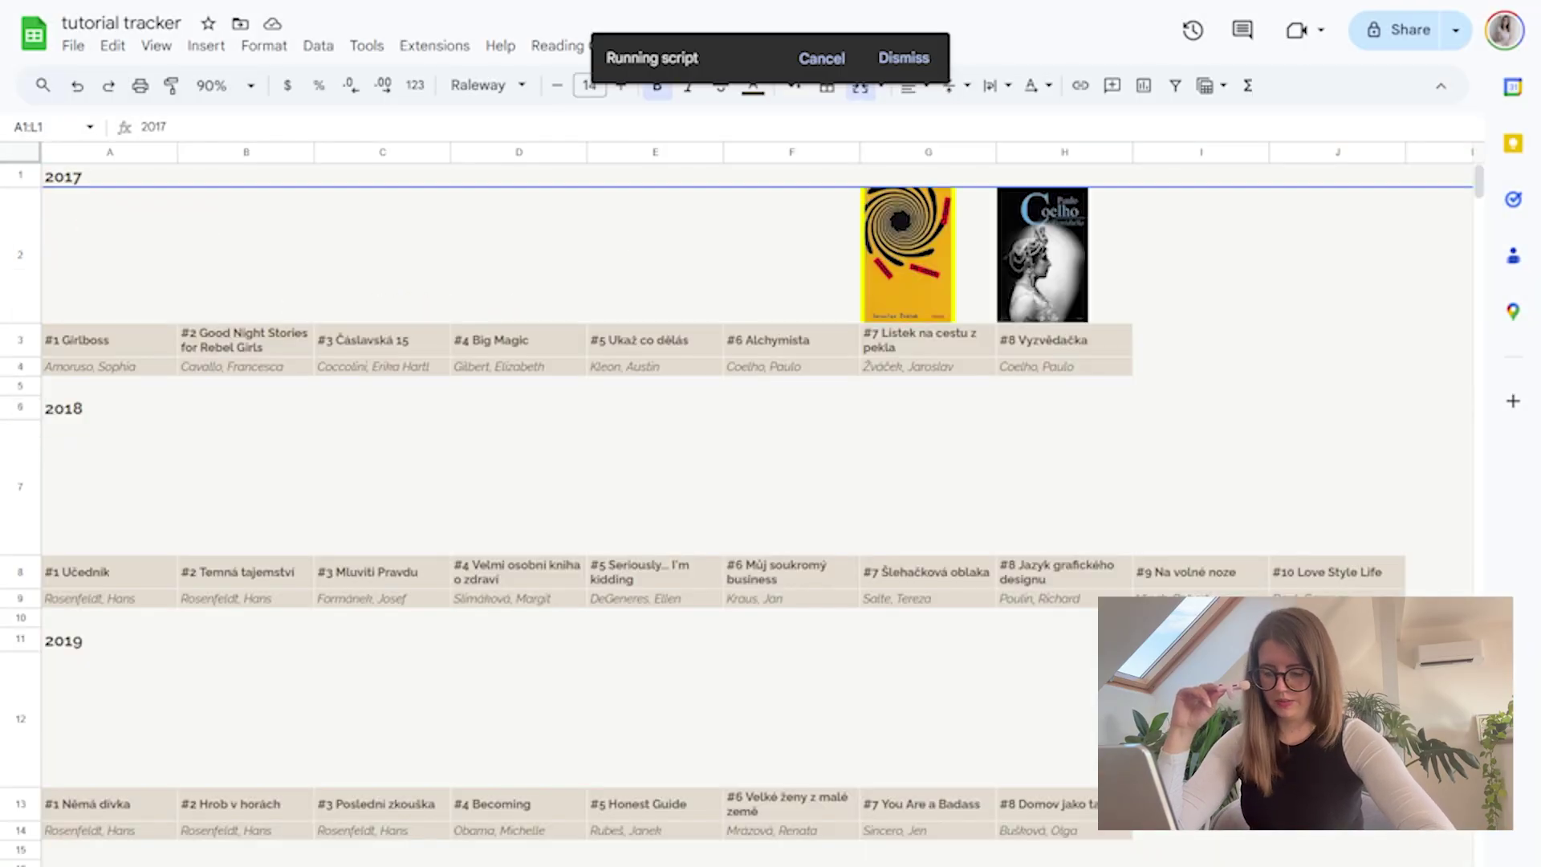
Examine the new 2025 ranking of covers, titles and authors in the results sheet, and dismiss the completion message
{"action": "scroll", "coordinate": [594, 717], "scroll_direction": "down", "scroll_amount": 10}
{"action": "scroll", "coordinate": [594, 719], "scroll_direction": "down", "scroll_amount": 1}
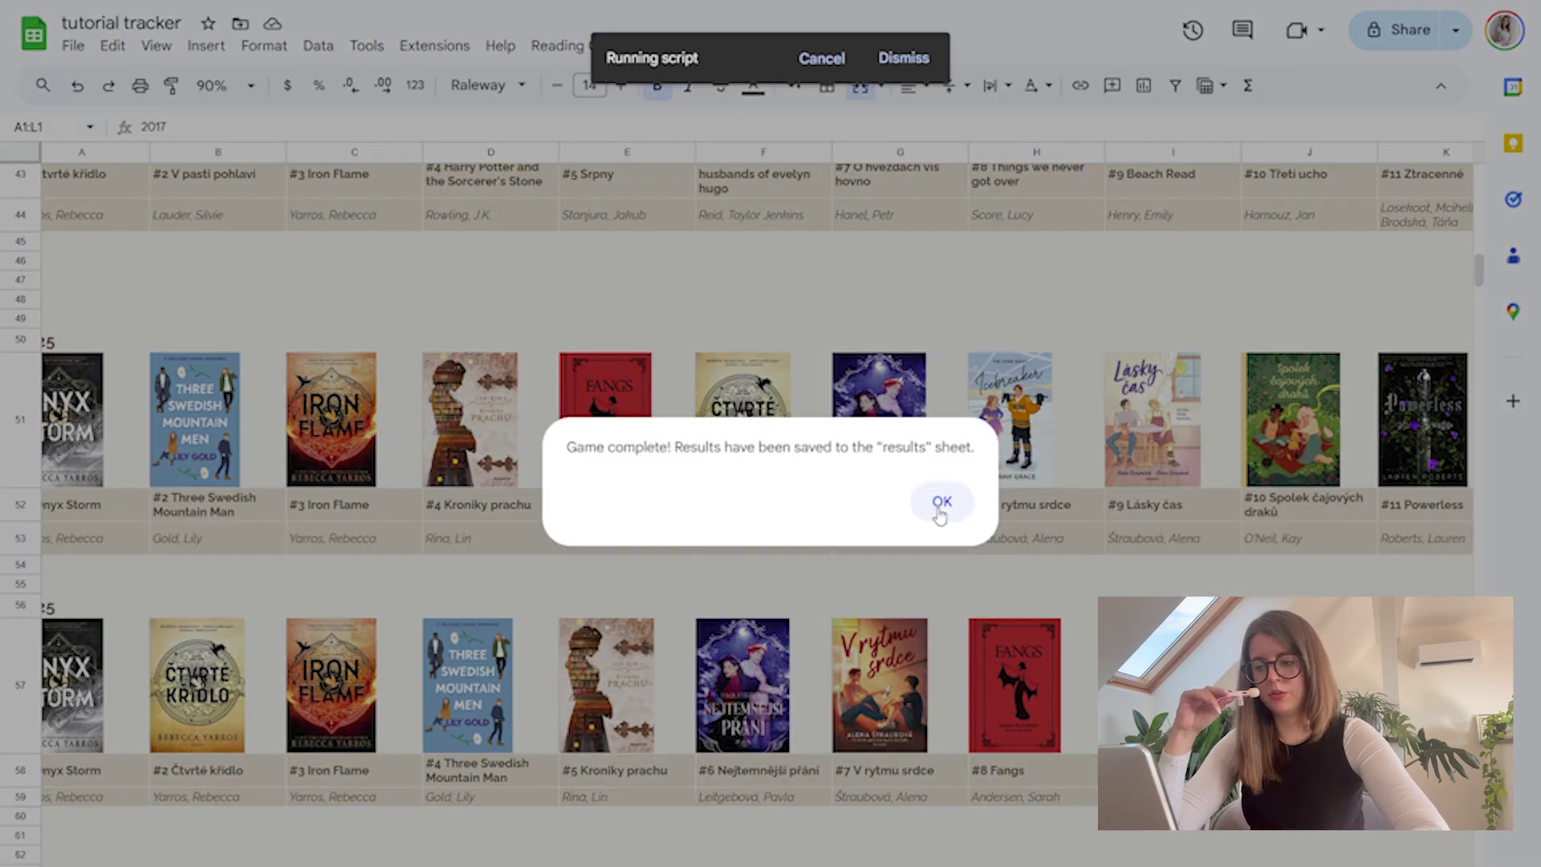
{"action": "left_click", "coordinate": [941, 502]}
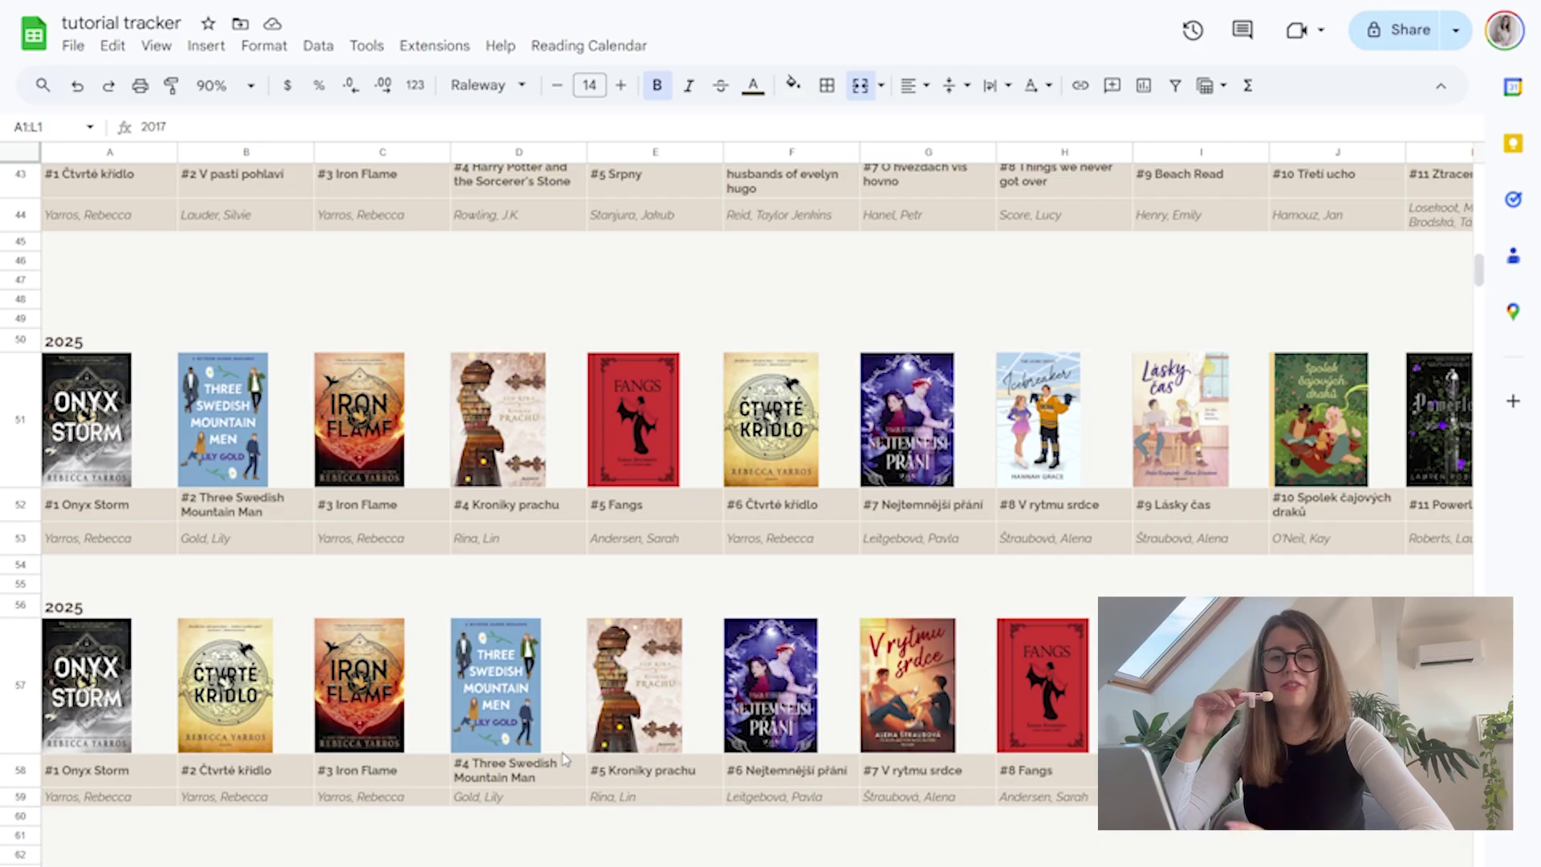
{"action": "scroll", "coordinate": [565, 758], "scroll_direction": "down", "scroll_amount": 3}
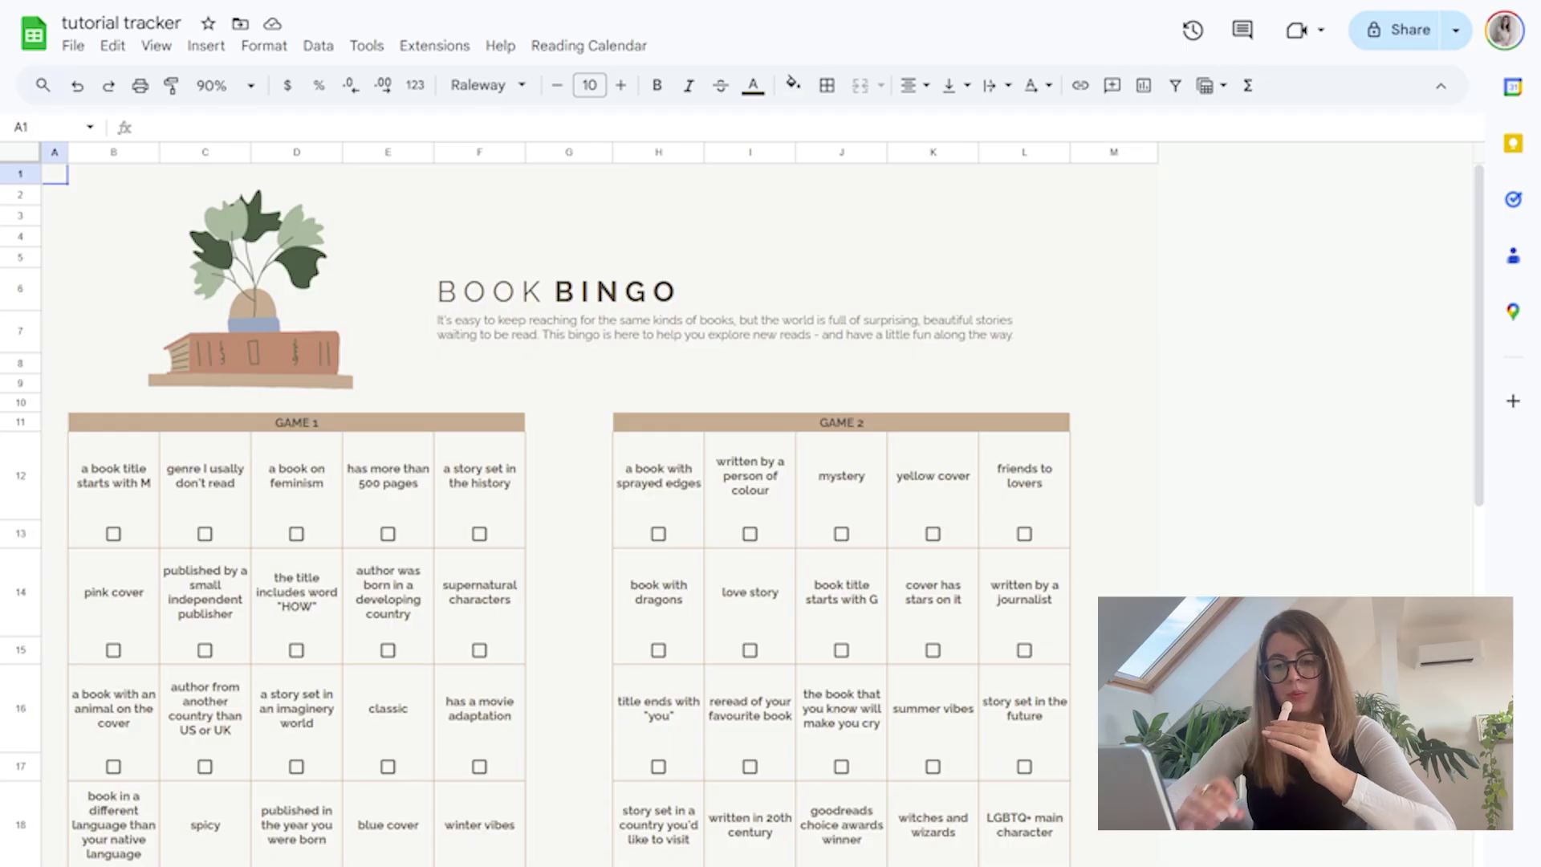
In Book Bingo Game 1, check off all five prompts in the second row, from "pink cover" to "supernatural characters"
{"action": "scroll", "coordinate": [635, 718], "scroll_direction": "down", "scroll_amount": 6}
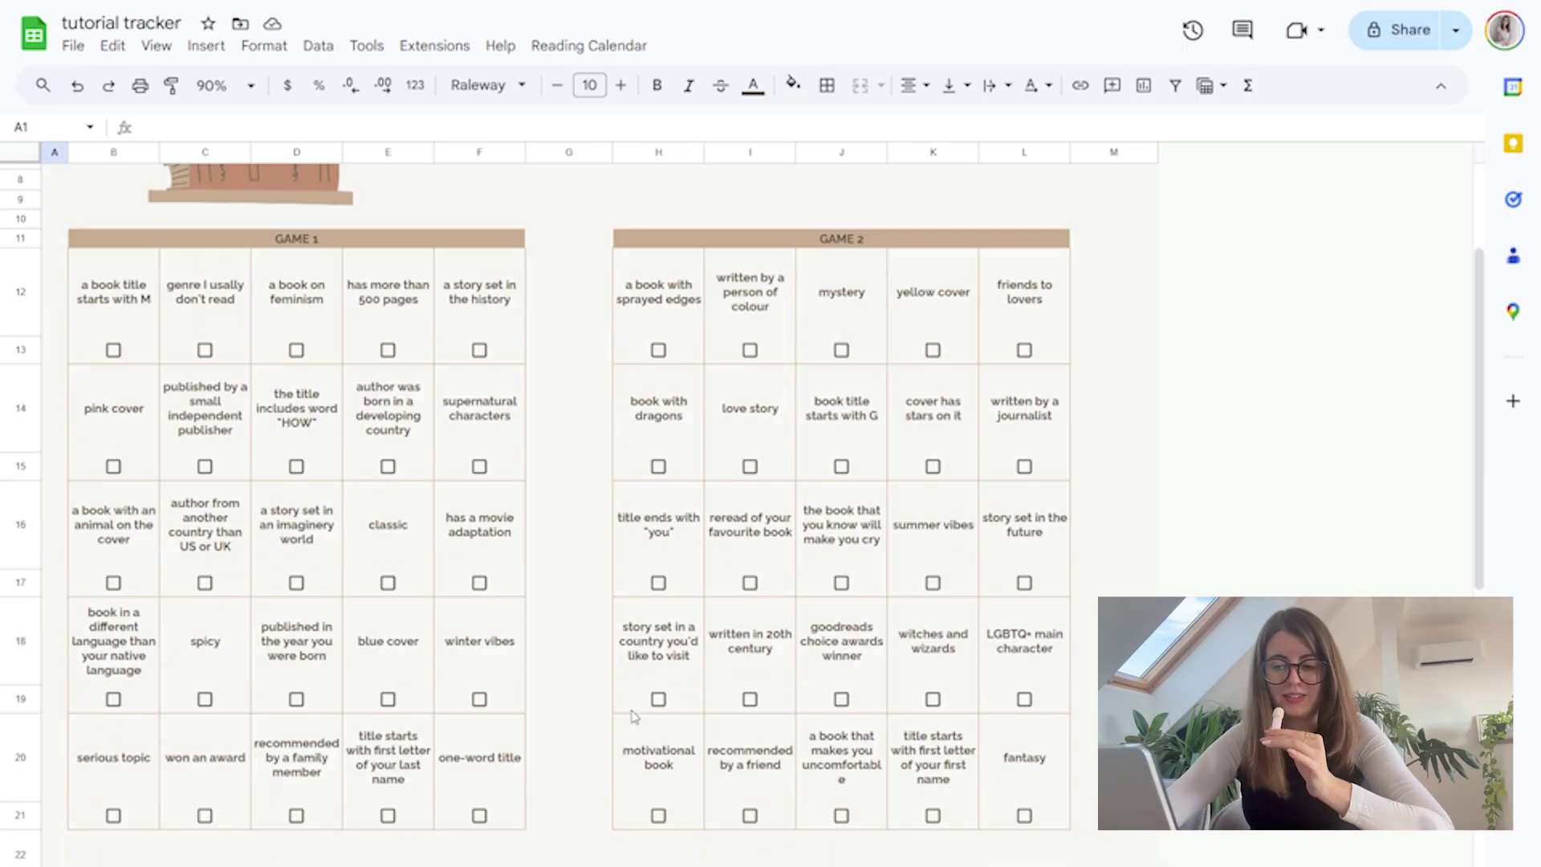
{"action": "left_click", "coordinate": [113, 338]}
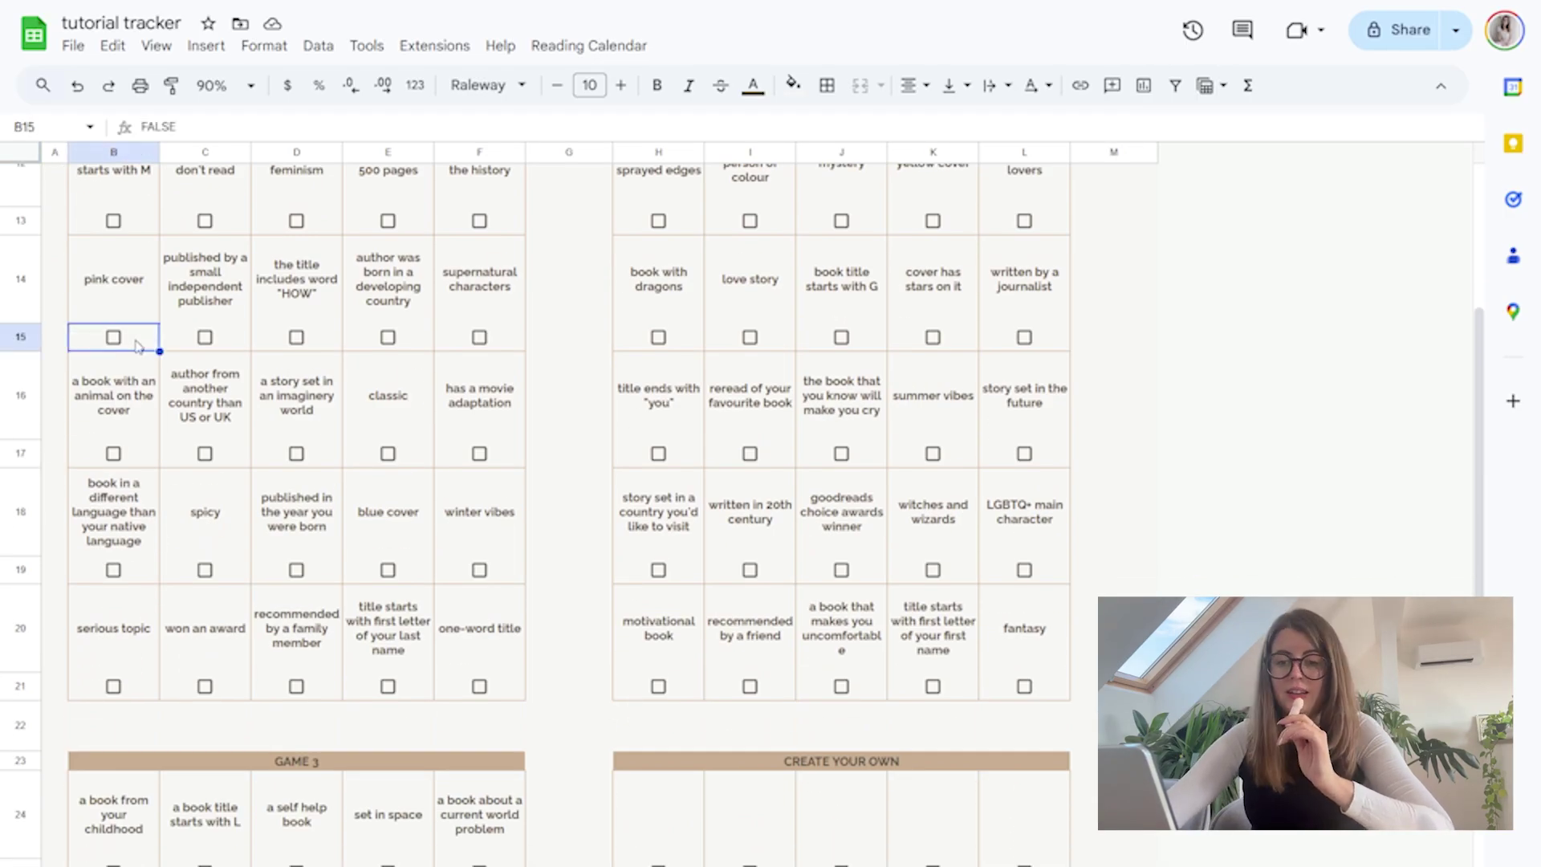
{"action": "left_click", "coordinate": [206, 338]}
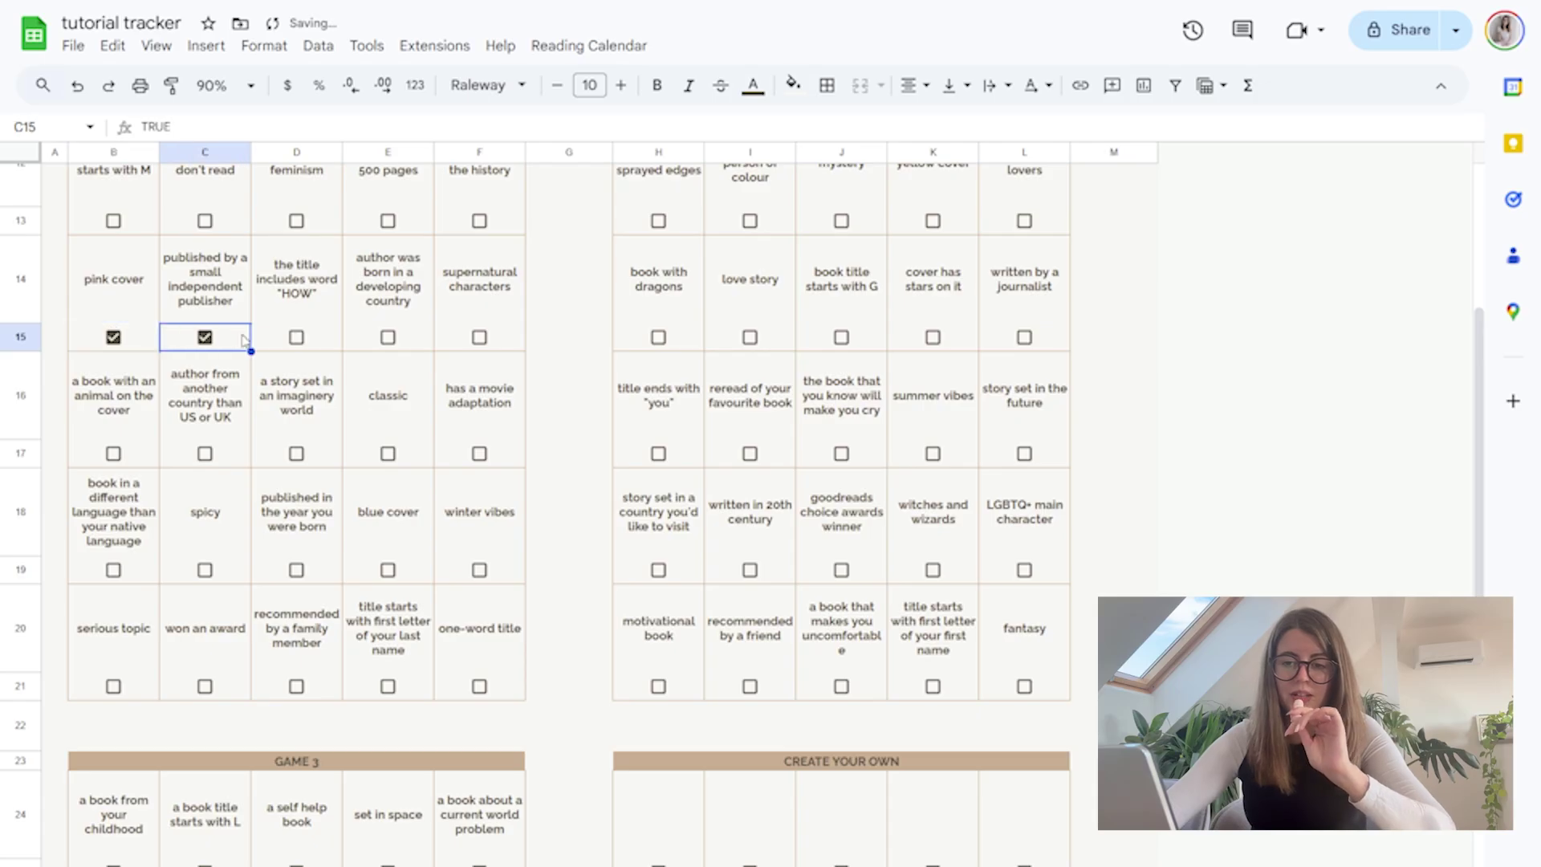
{"action": "left_click", "coordinate": [300, 338]}
{"action": "left_click", "coordinate": [406, 343]}
{"action": "left_click", "coordinate": [391, 341]}
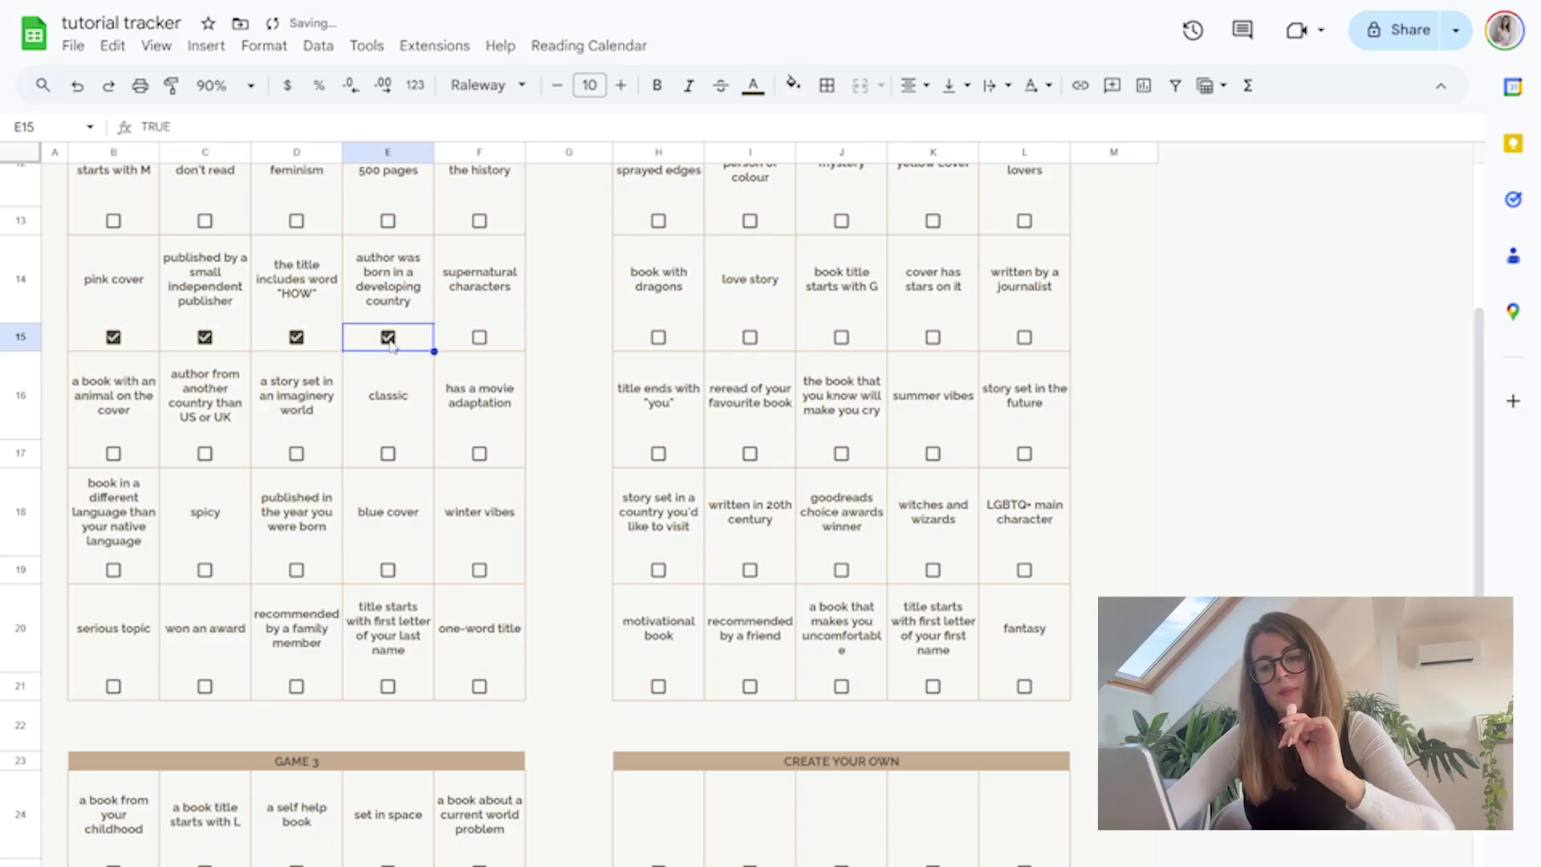
{"action": "left_click", "coordinate": [482, 344]}
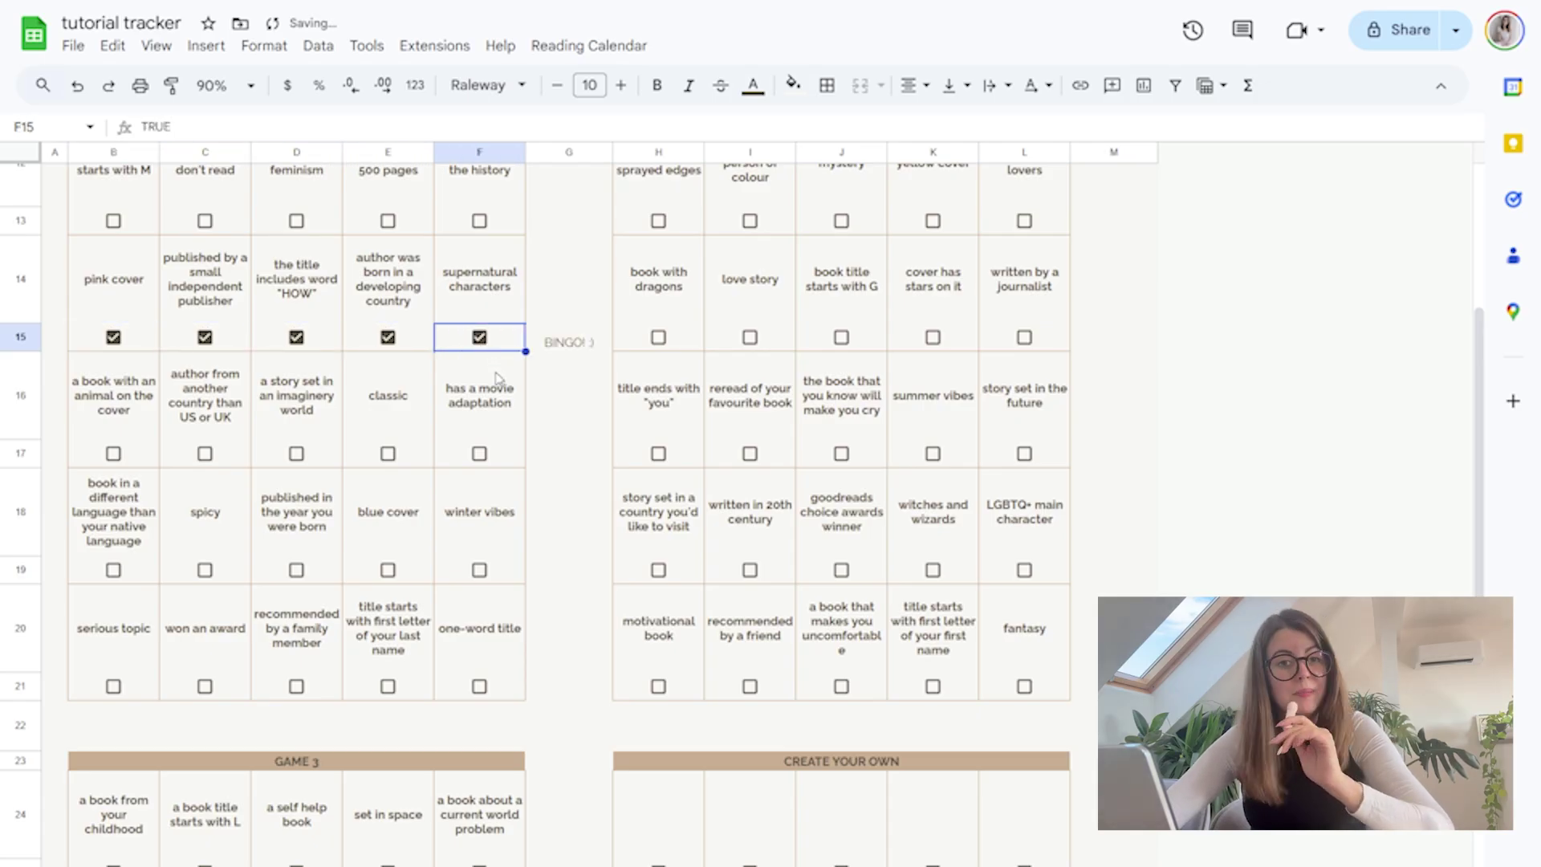
{"action": "scroll", "coordinate": [486, 420], "scroll_direction": "up", "scroll_amount": 1}
{"action": "scroll", "coordinate": [485, 419], "scroll_direction": "up", "scroll_amount": 2}
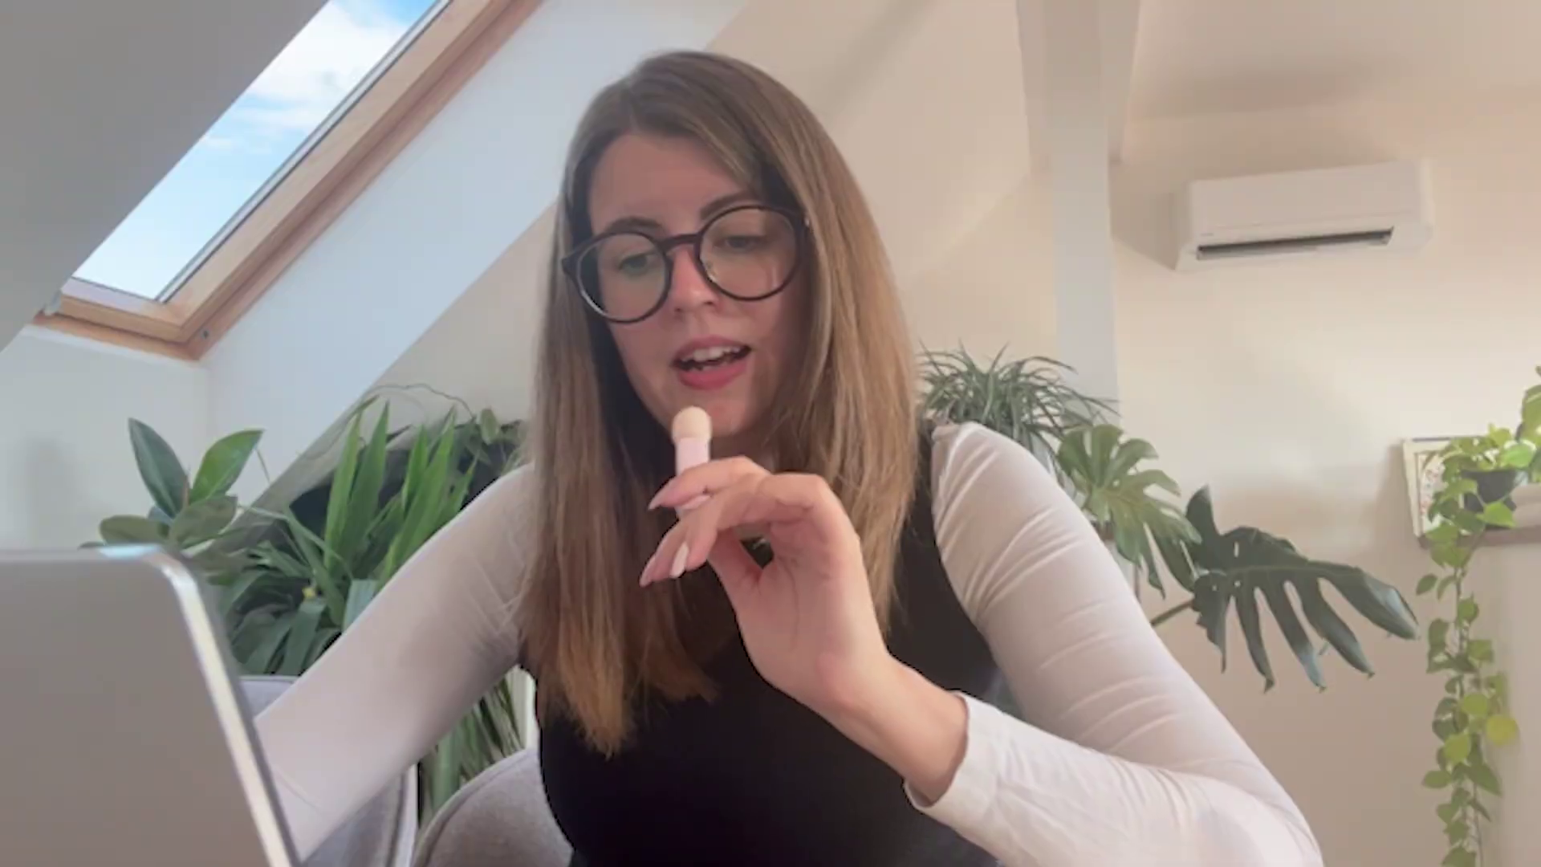